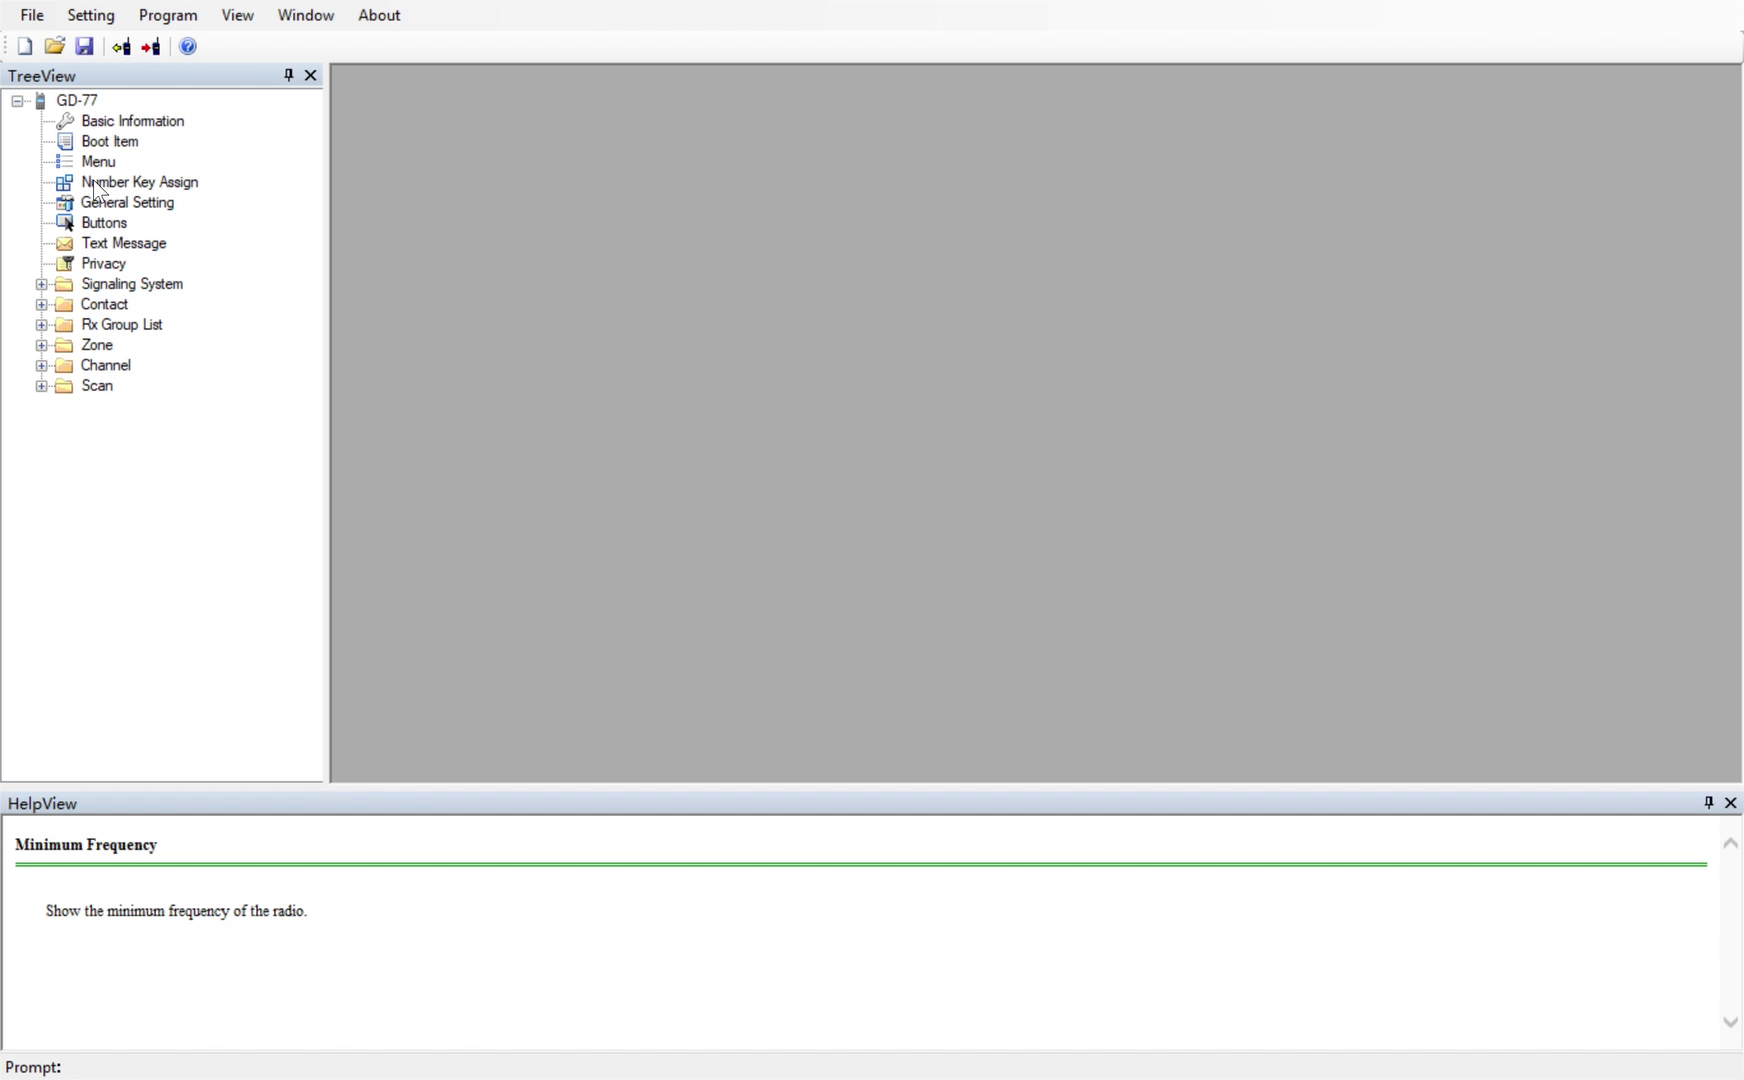
{"action": "left_click", "coordinate": [41, 304]}
{"action": "left_click", "coordinate": [64, 344]}
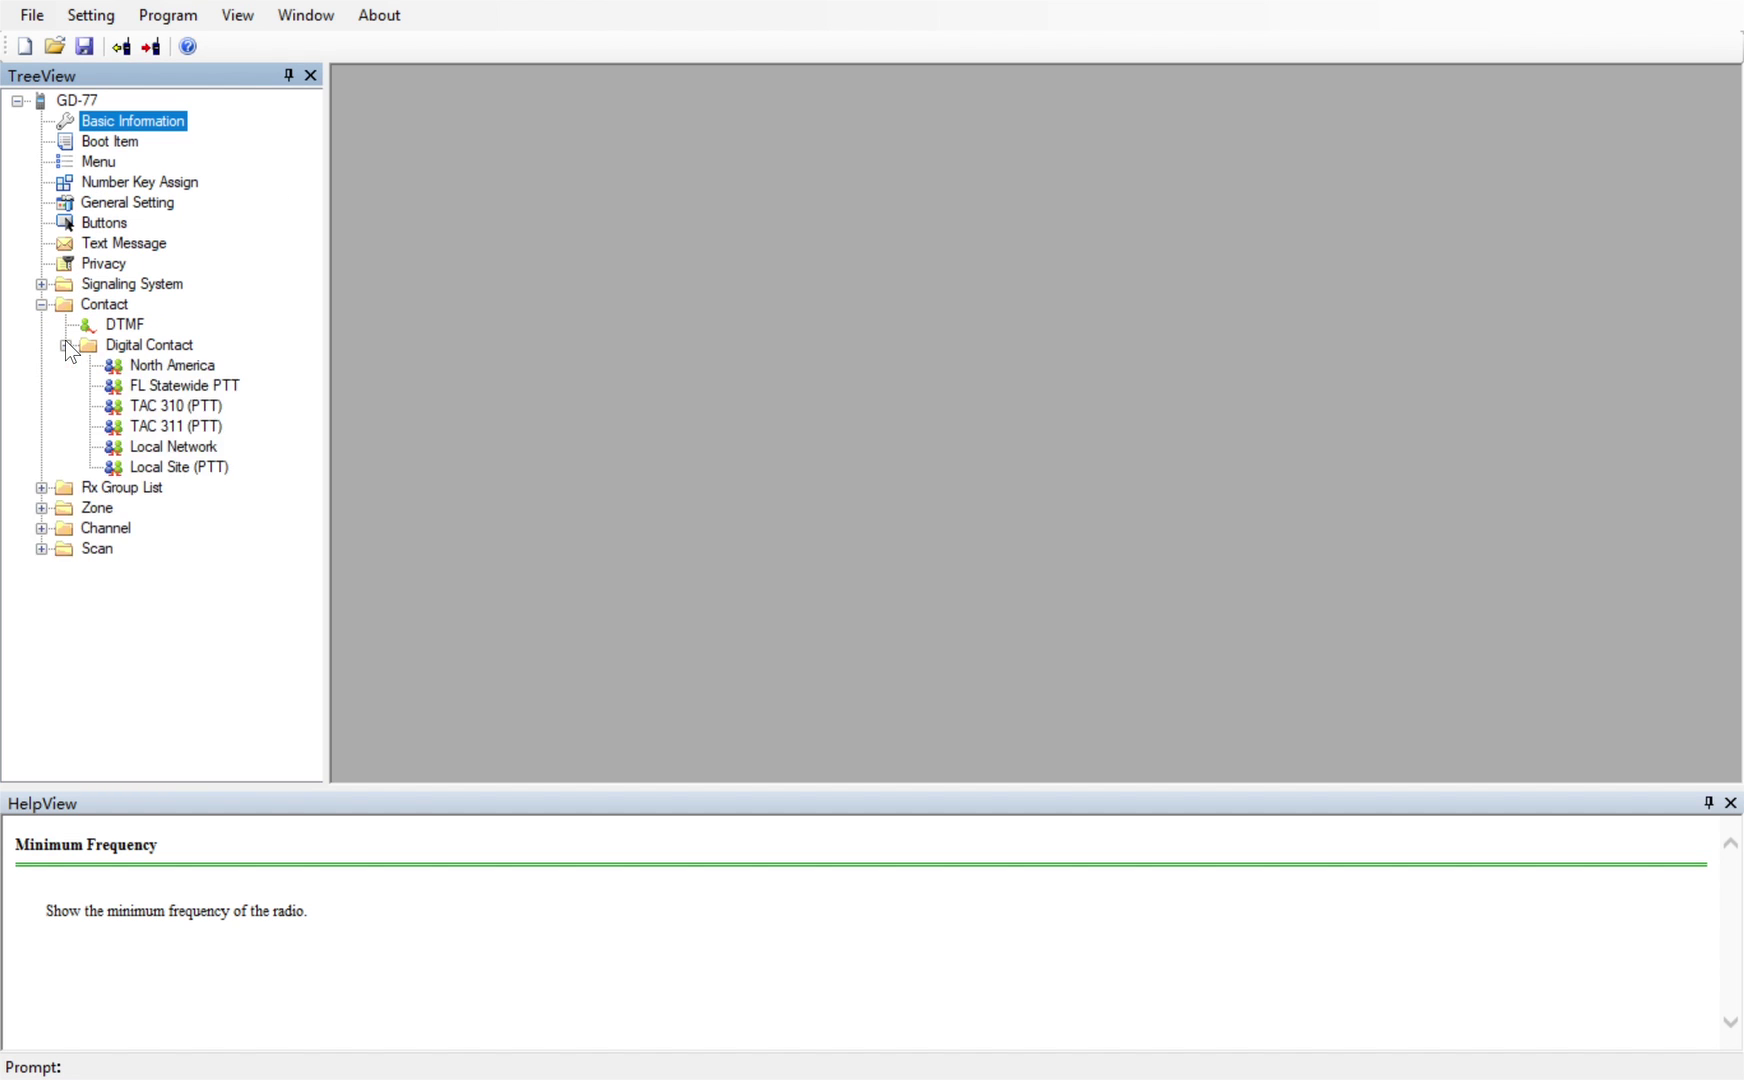
{"action": "left_click", "coordinate": [64, 344]}
{"action": "left_click", "coordinate": [41, 304]}
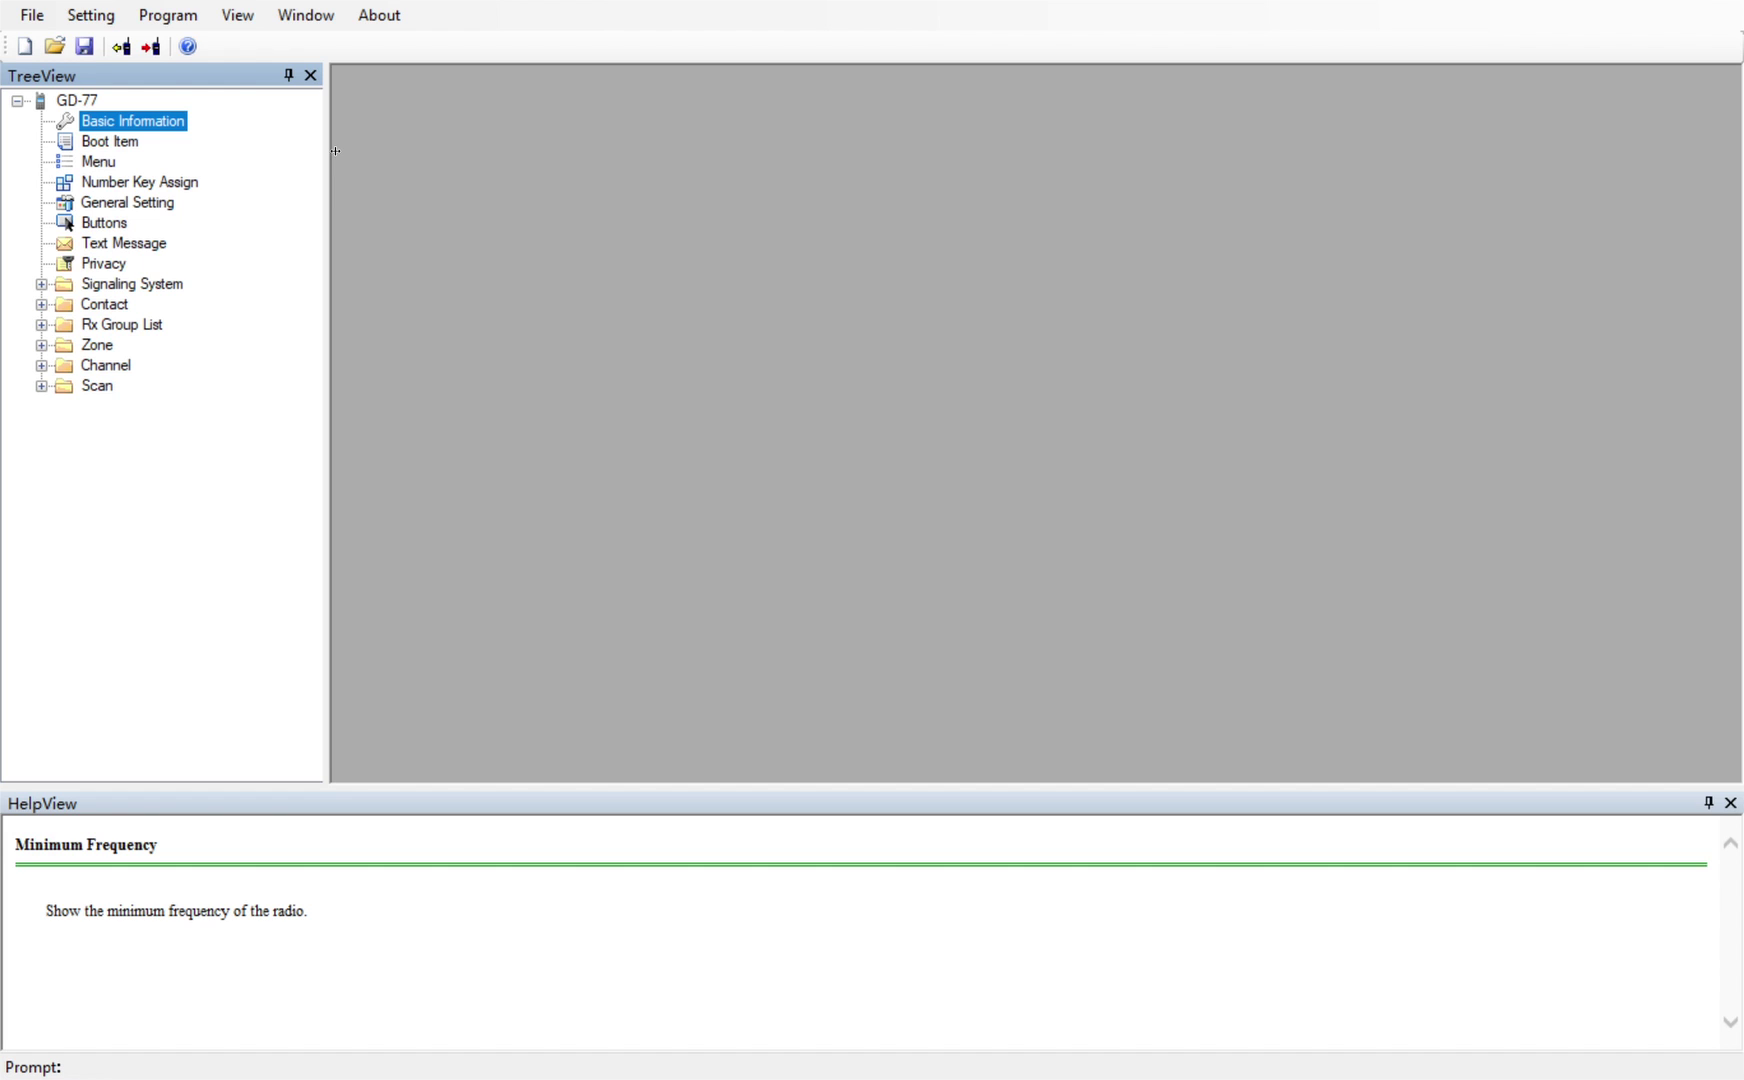
Open the radio's basic information and examine both frequency ranges, closing the form when finished
{"action": "double_click", "coordinate": [134, 125]}
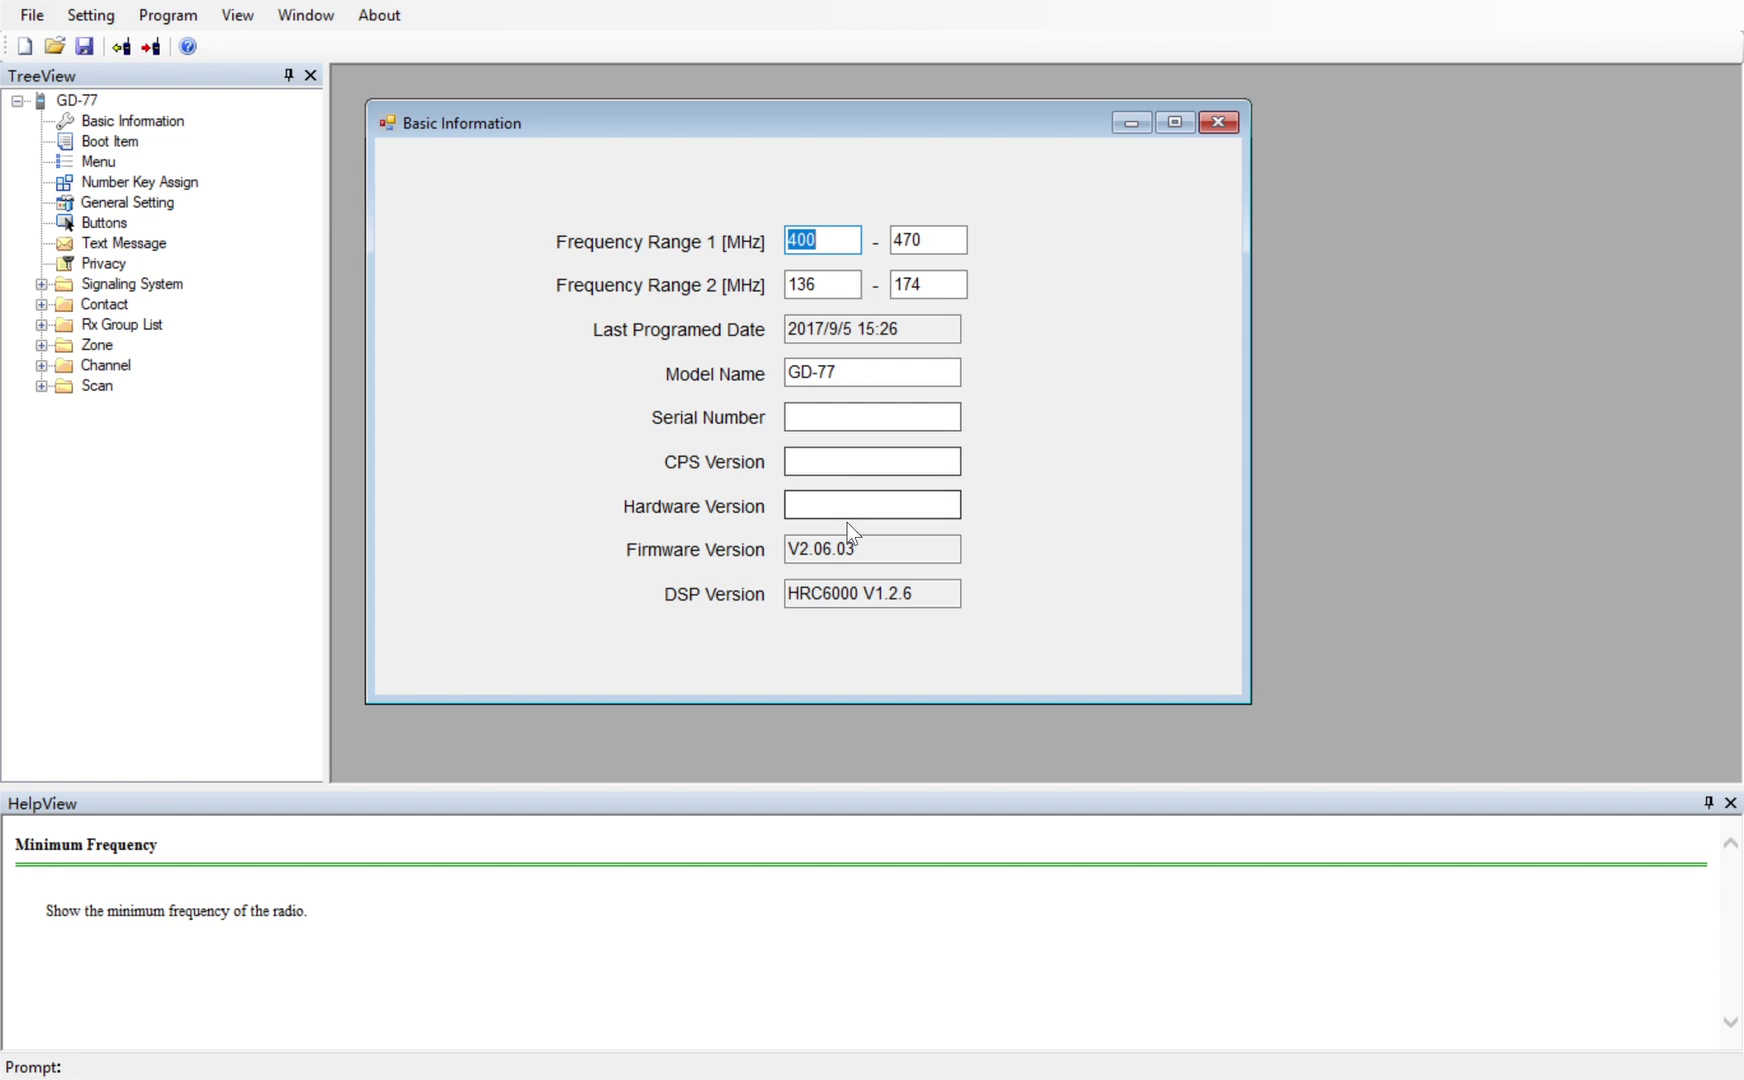
{"action": "left_click", "coordinate": [833, 286]}
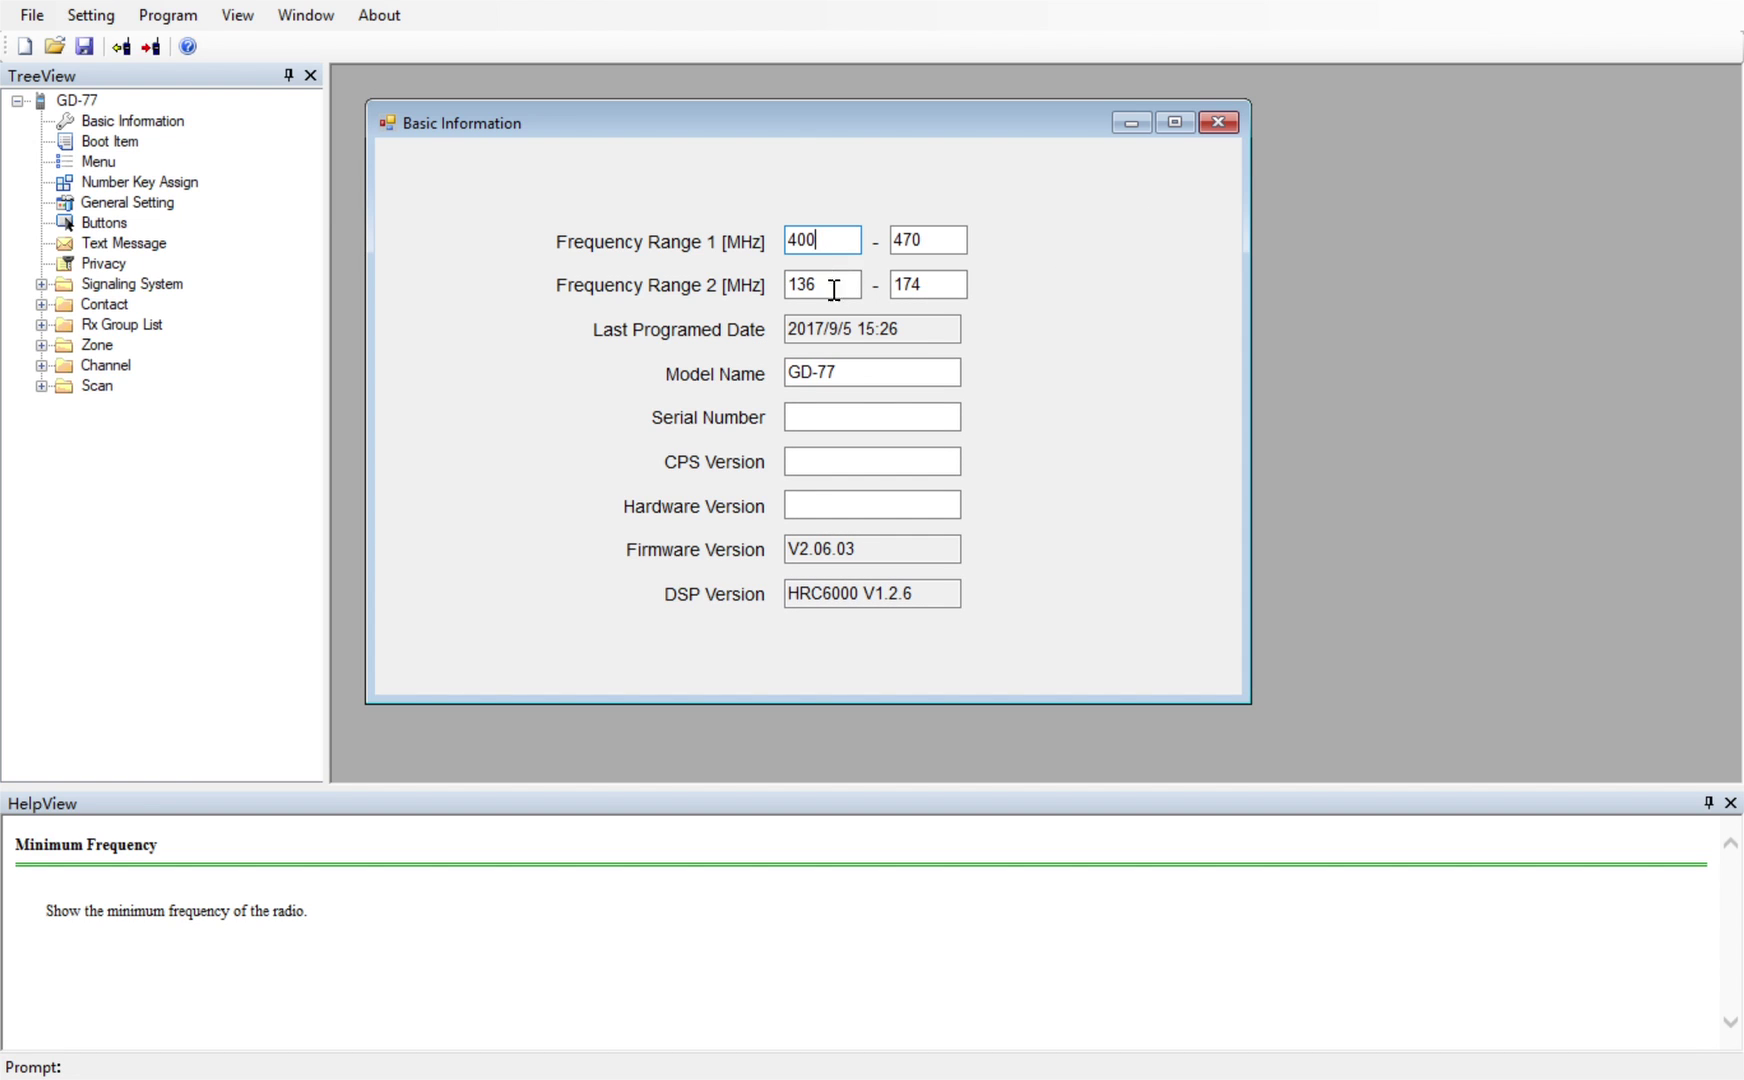
{"action": "left_click", "coordinate": [938, 285]}
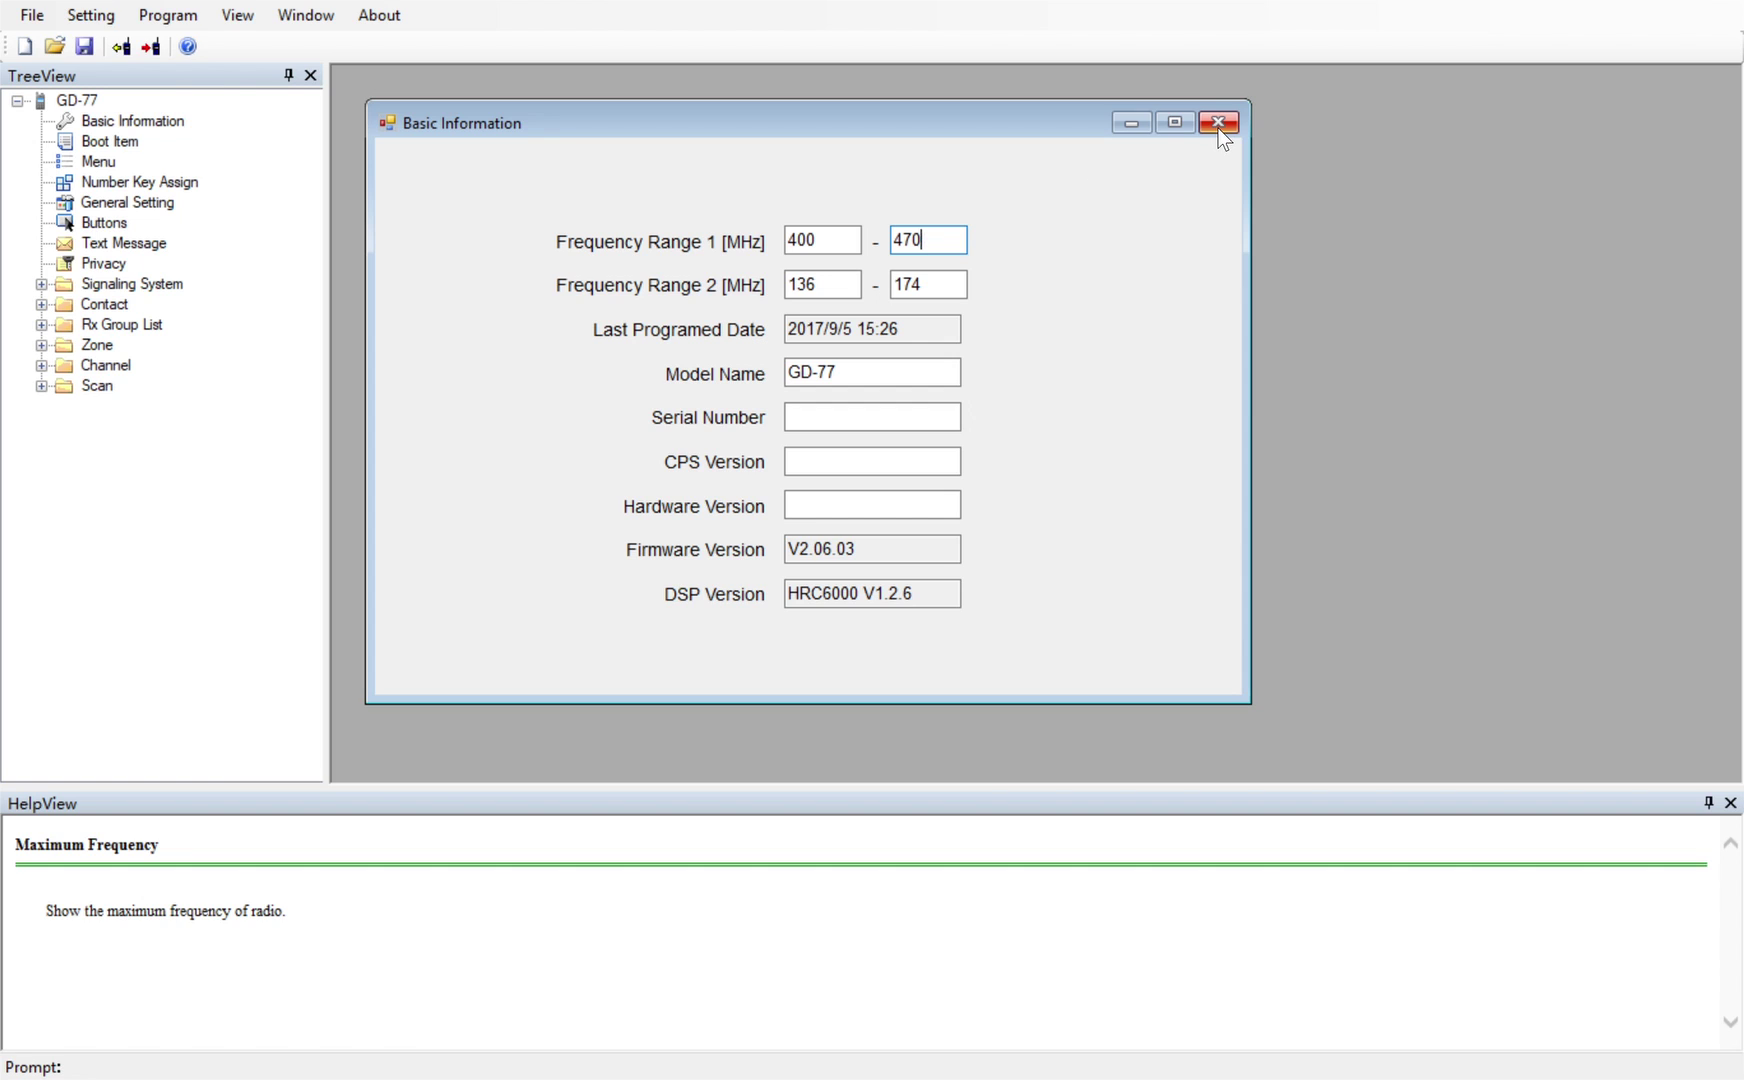
{"action": "left_click", "coordinate": [856, 242]}
{"action": "left_click", "coordinate": [918, 252]}
{"action": "left_click", "coordinate": [1226, 126]}
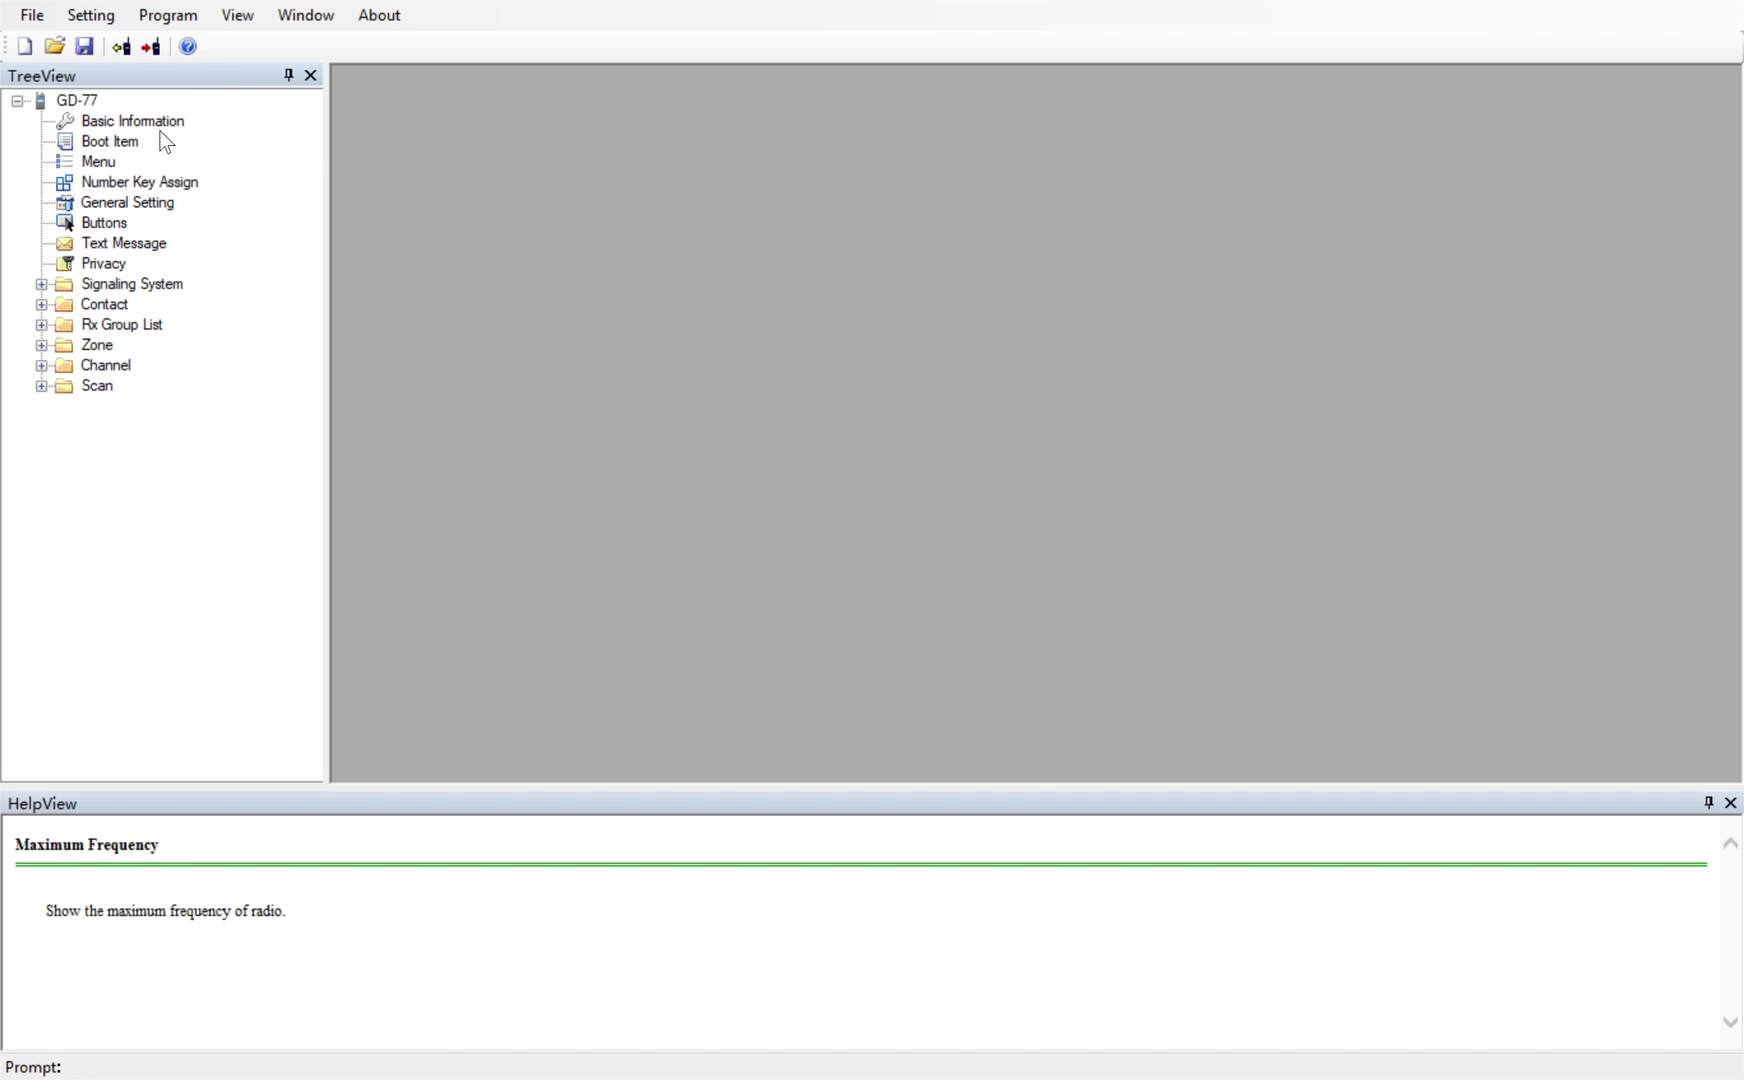
Set the boot intro screen's line 1 to "ey" and line 2 to the operator's call sign
{"action": "double_click", "coordinate": [102, 144]}
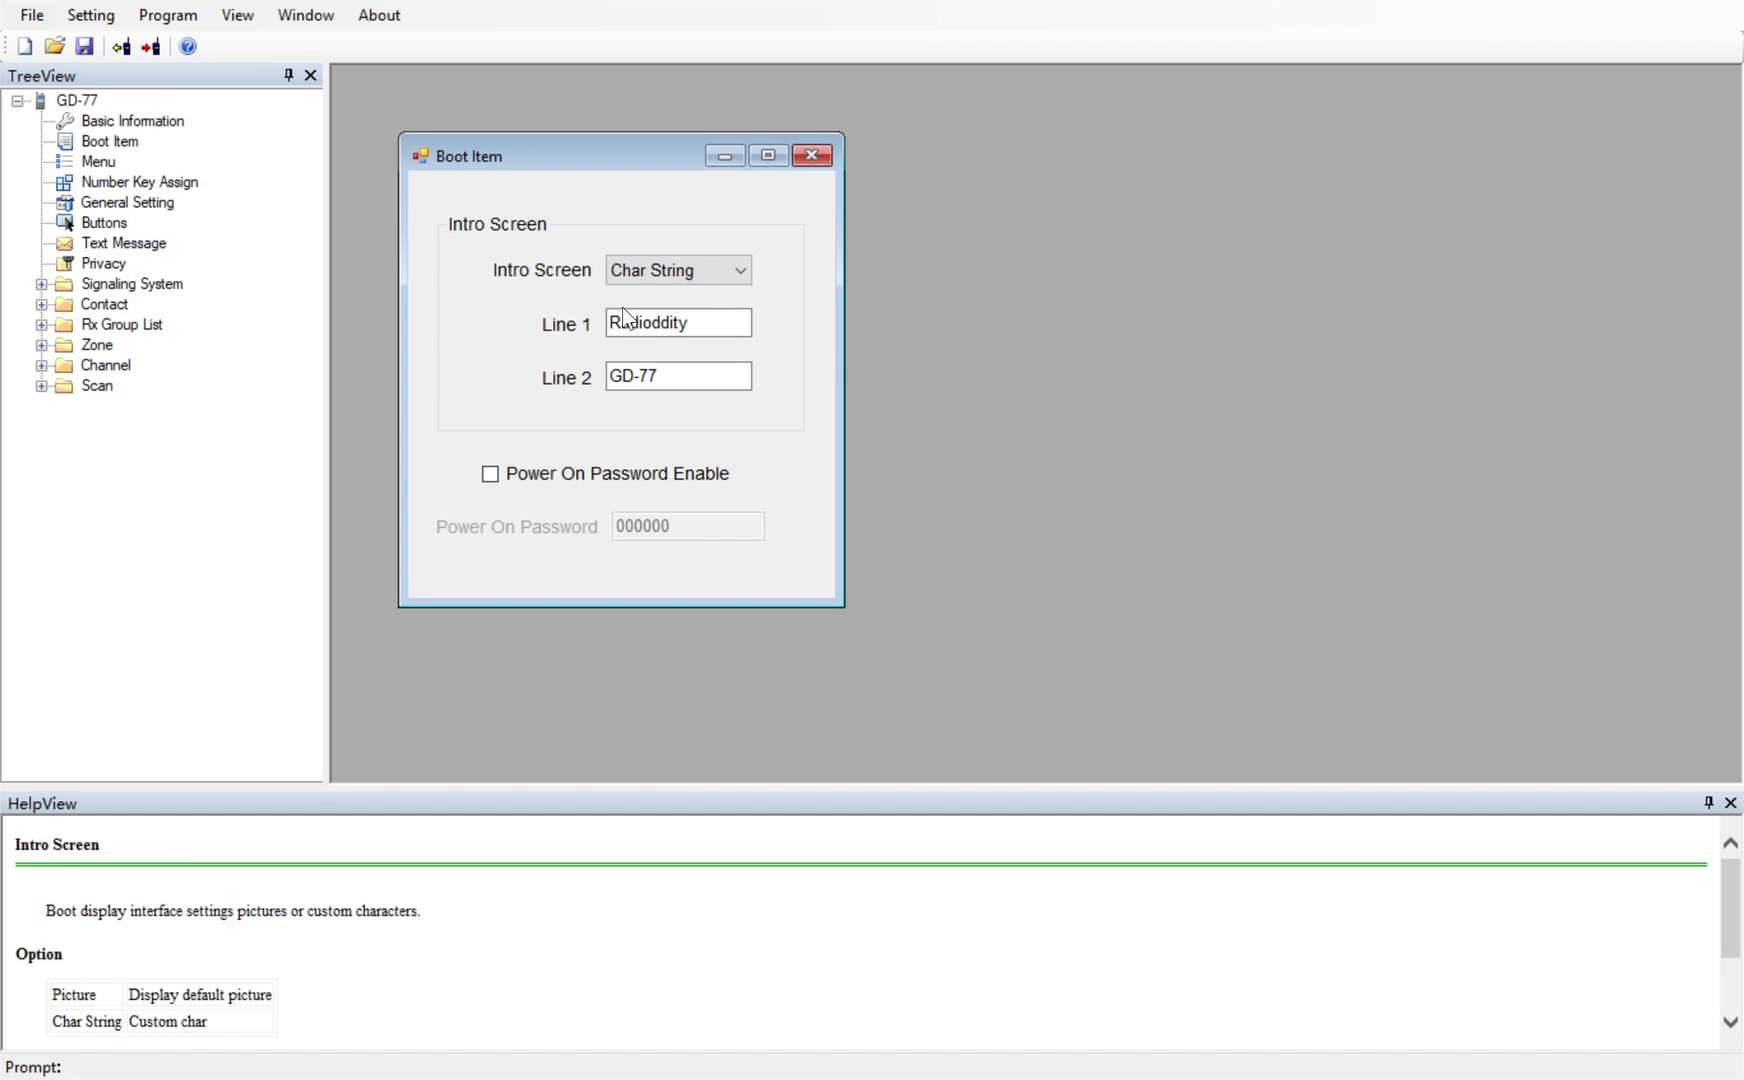
{"action": "double_click", "coordinate": [720, 334]}
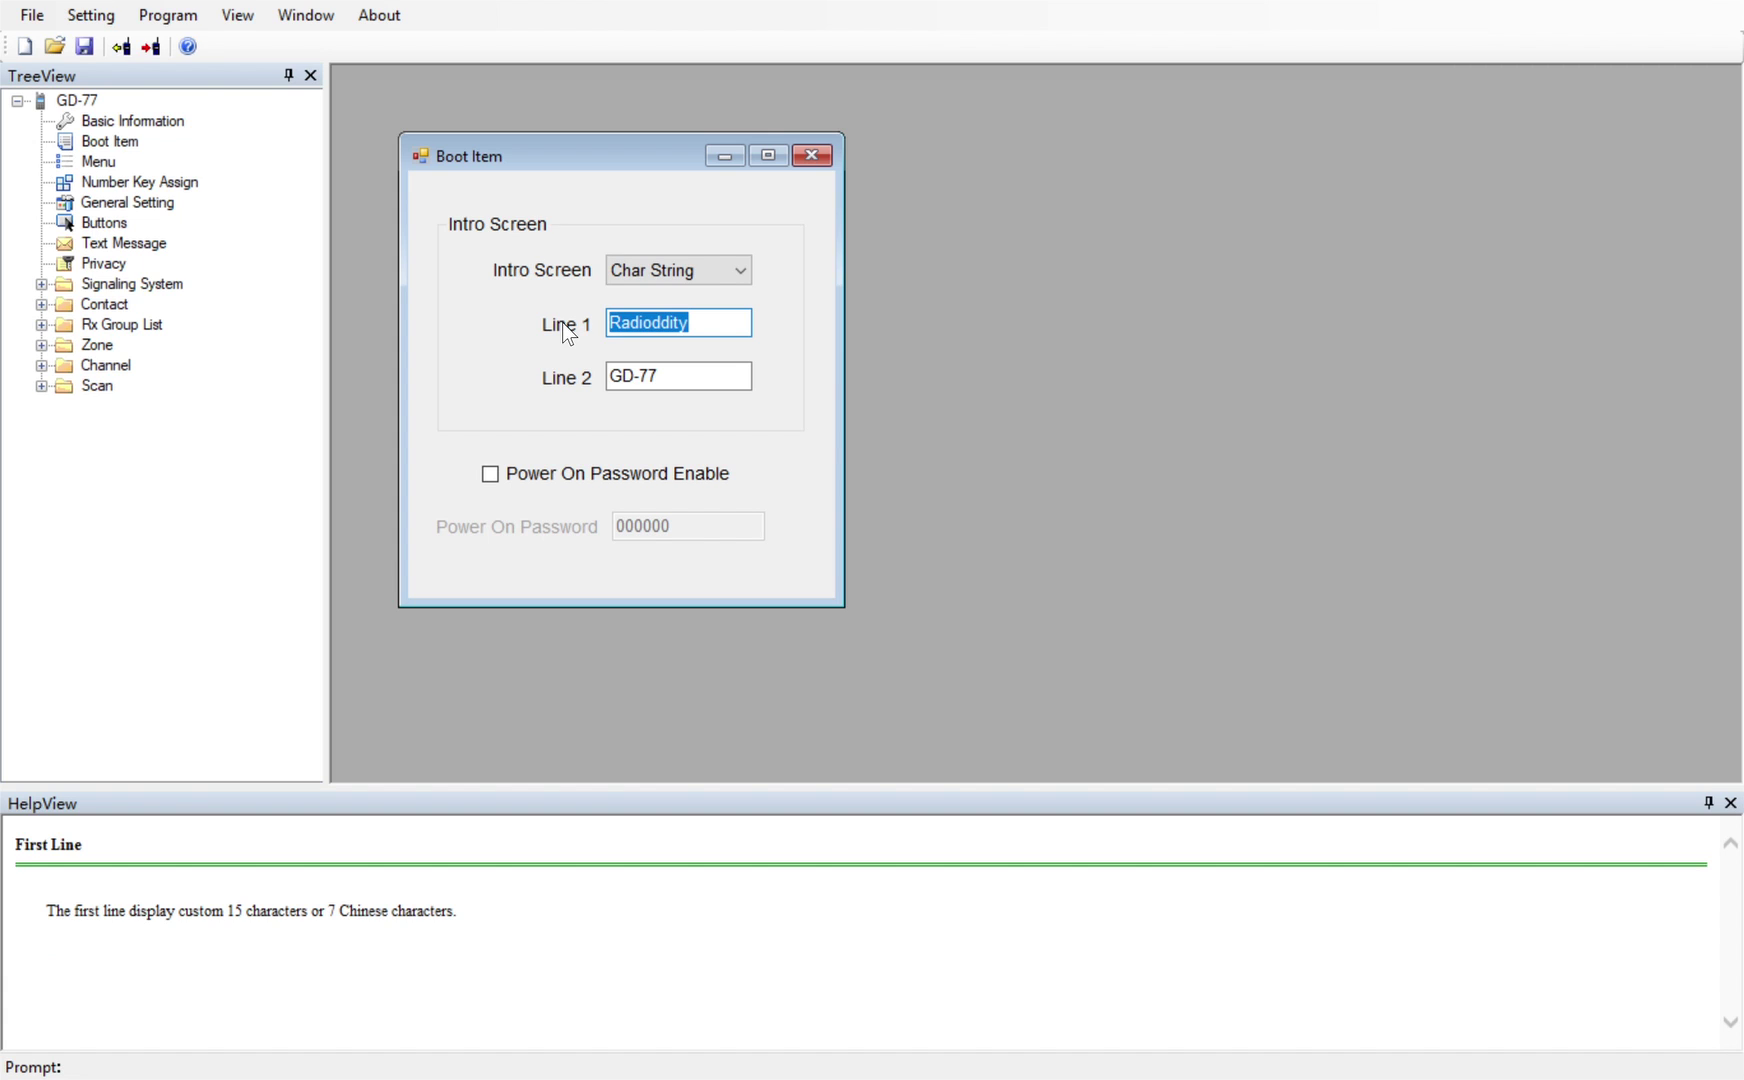
{"action": "type", "text": "ey"}
{"action": "key", "text": "BackSpace"}
{"action": "key", "text": "BackSpace"}
{"action": "type", "text": "ey"}
{"action": "key", "text": "Tab"}
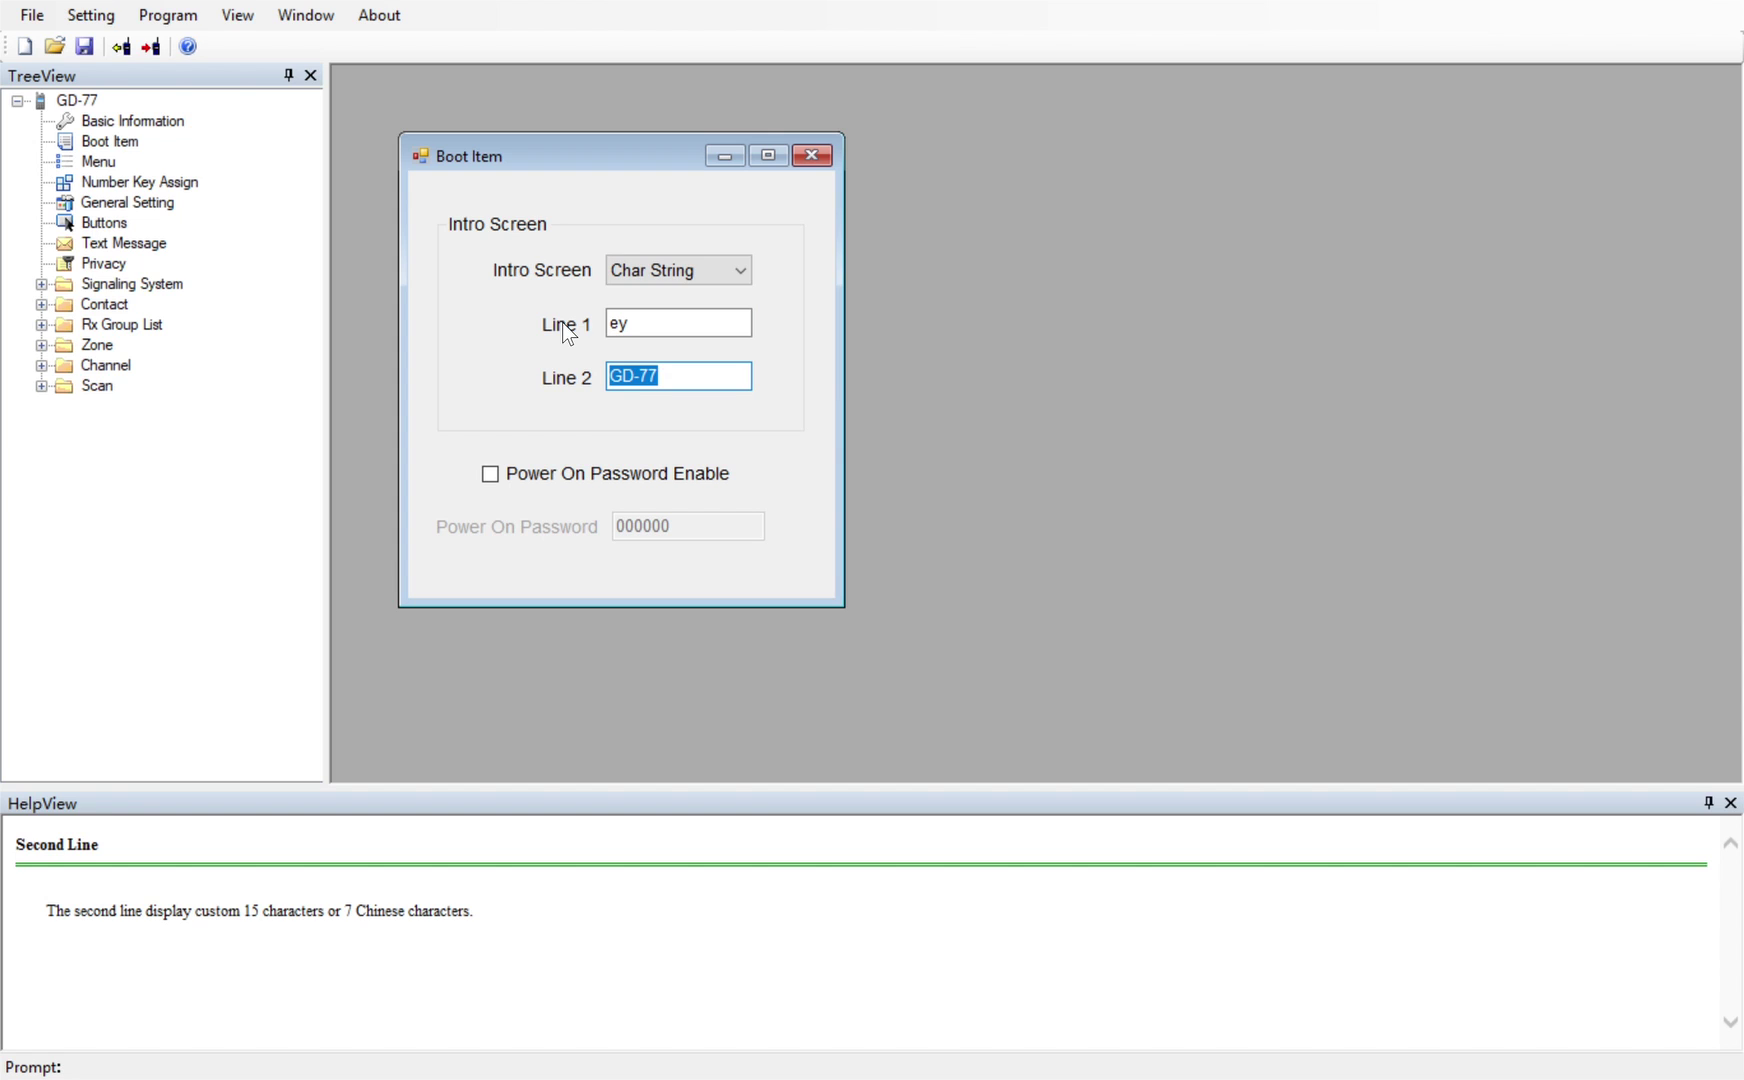
{"action": "type", "text": "kj4wmq"}
{"action": "left_click", "coordinate": [810, 156]}
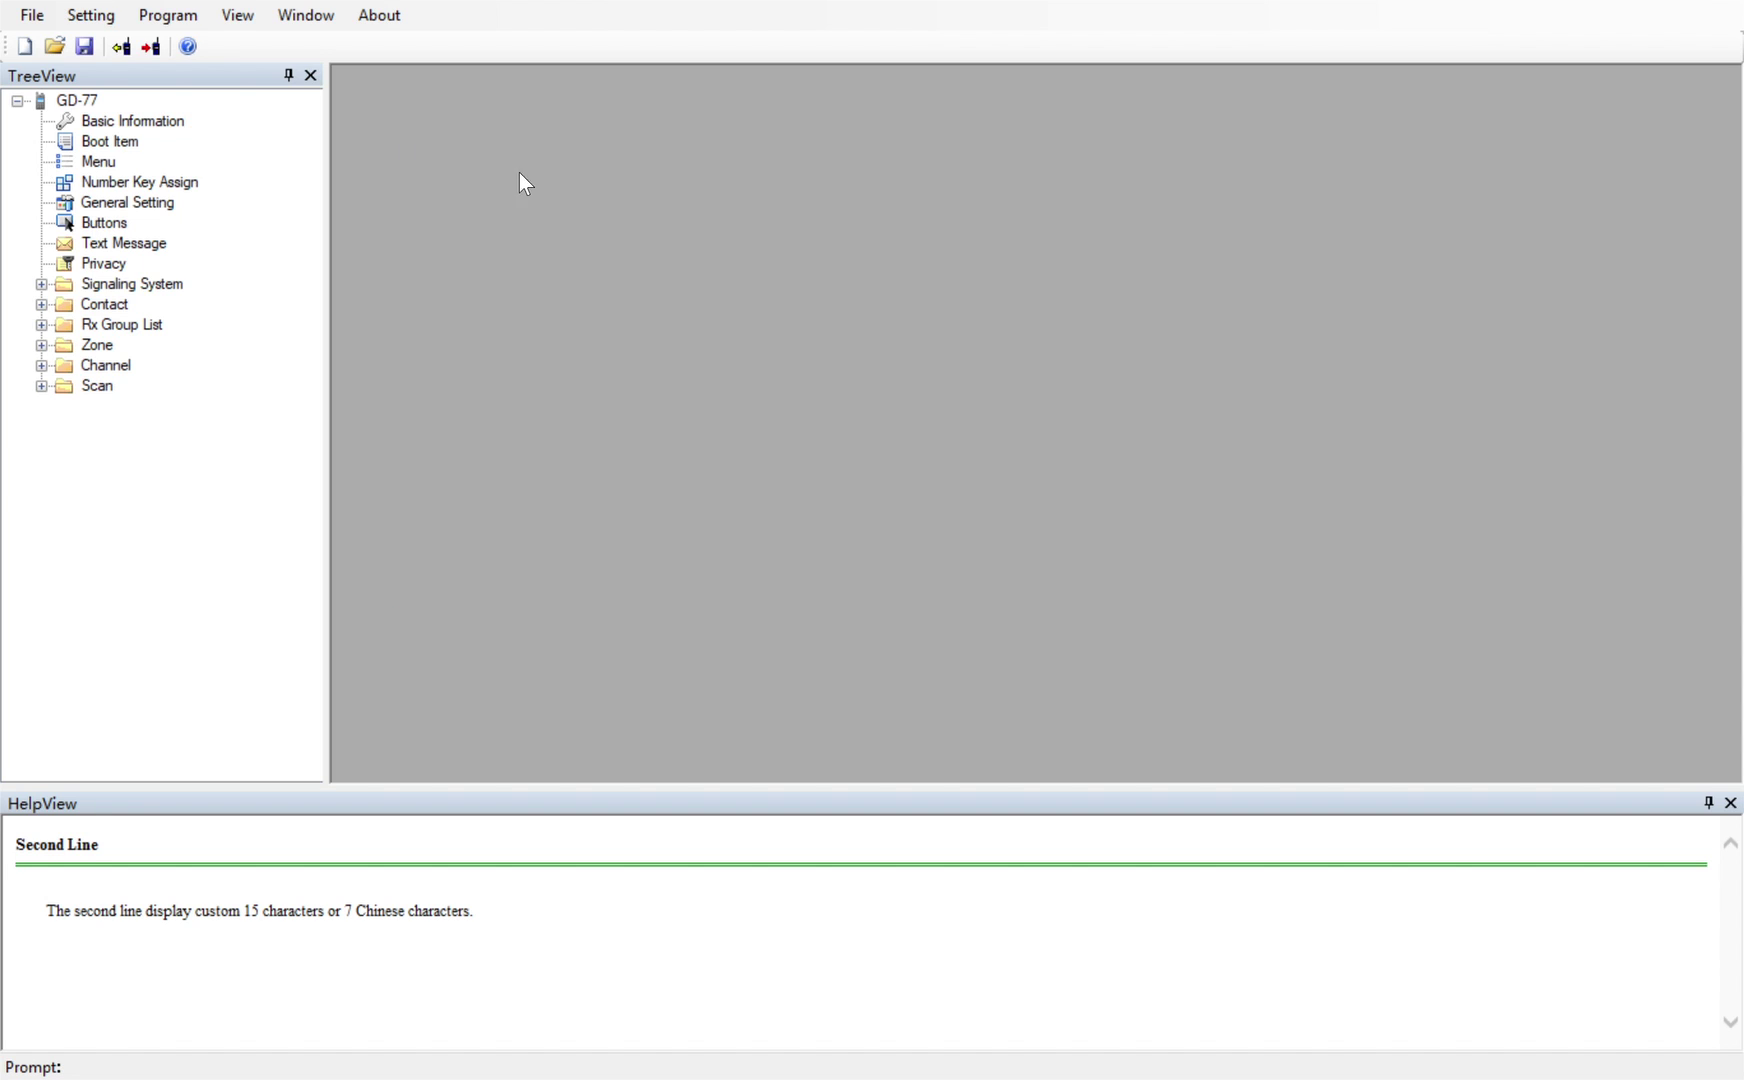
Open the general settings and examine the radio name and Radio ID
{"action": "double_click", "coordinate": [110, 204]}
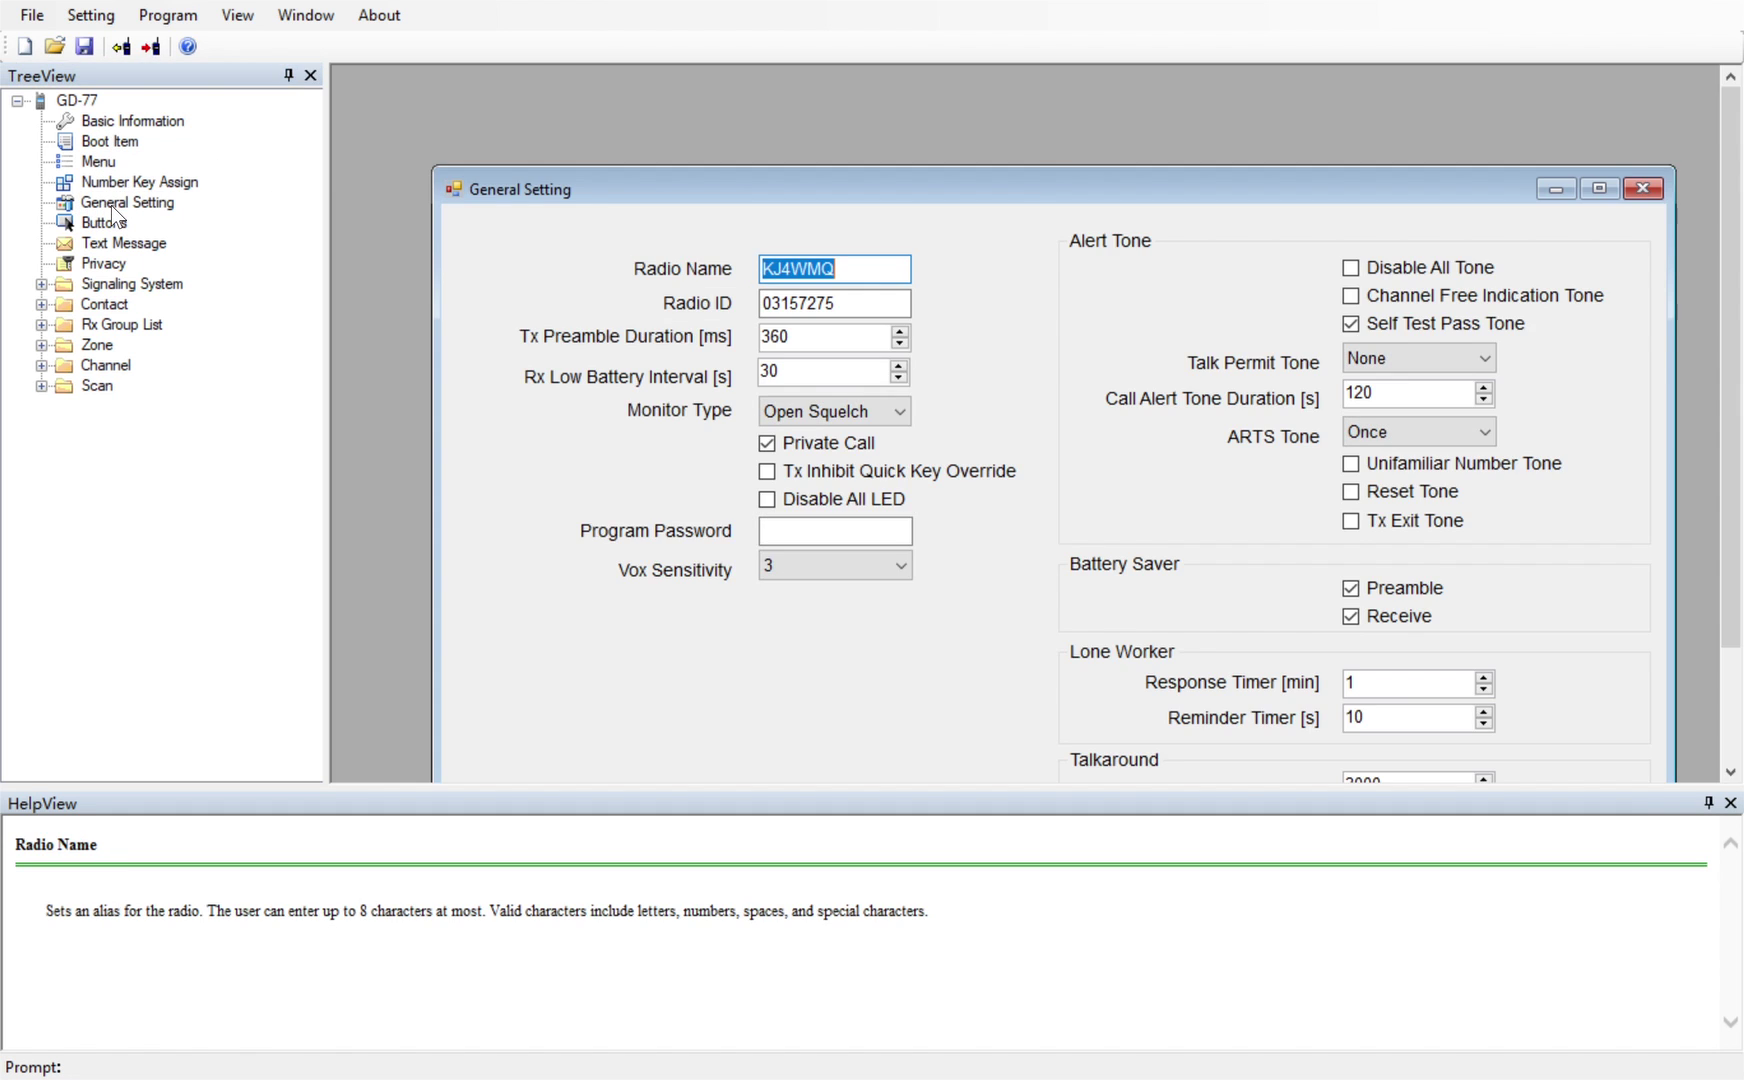
{"action": "left_click_drag", "start_coordinate": [741, 208], "coordinate": [645, 131]}
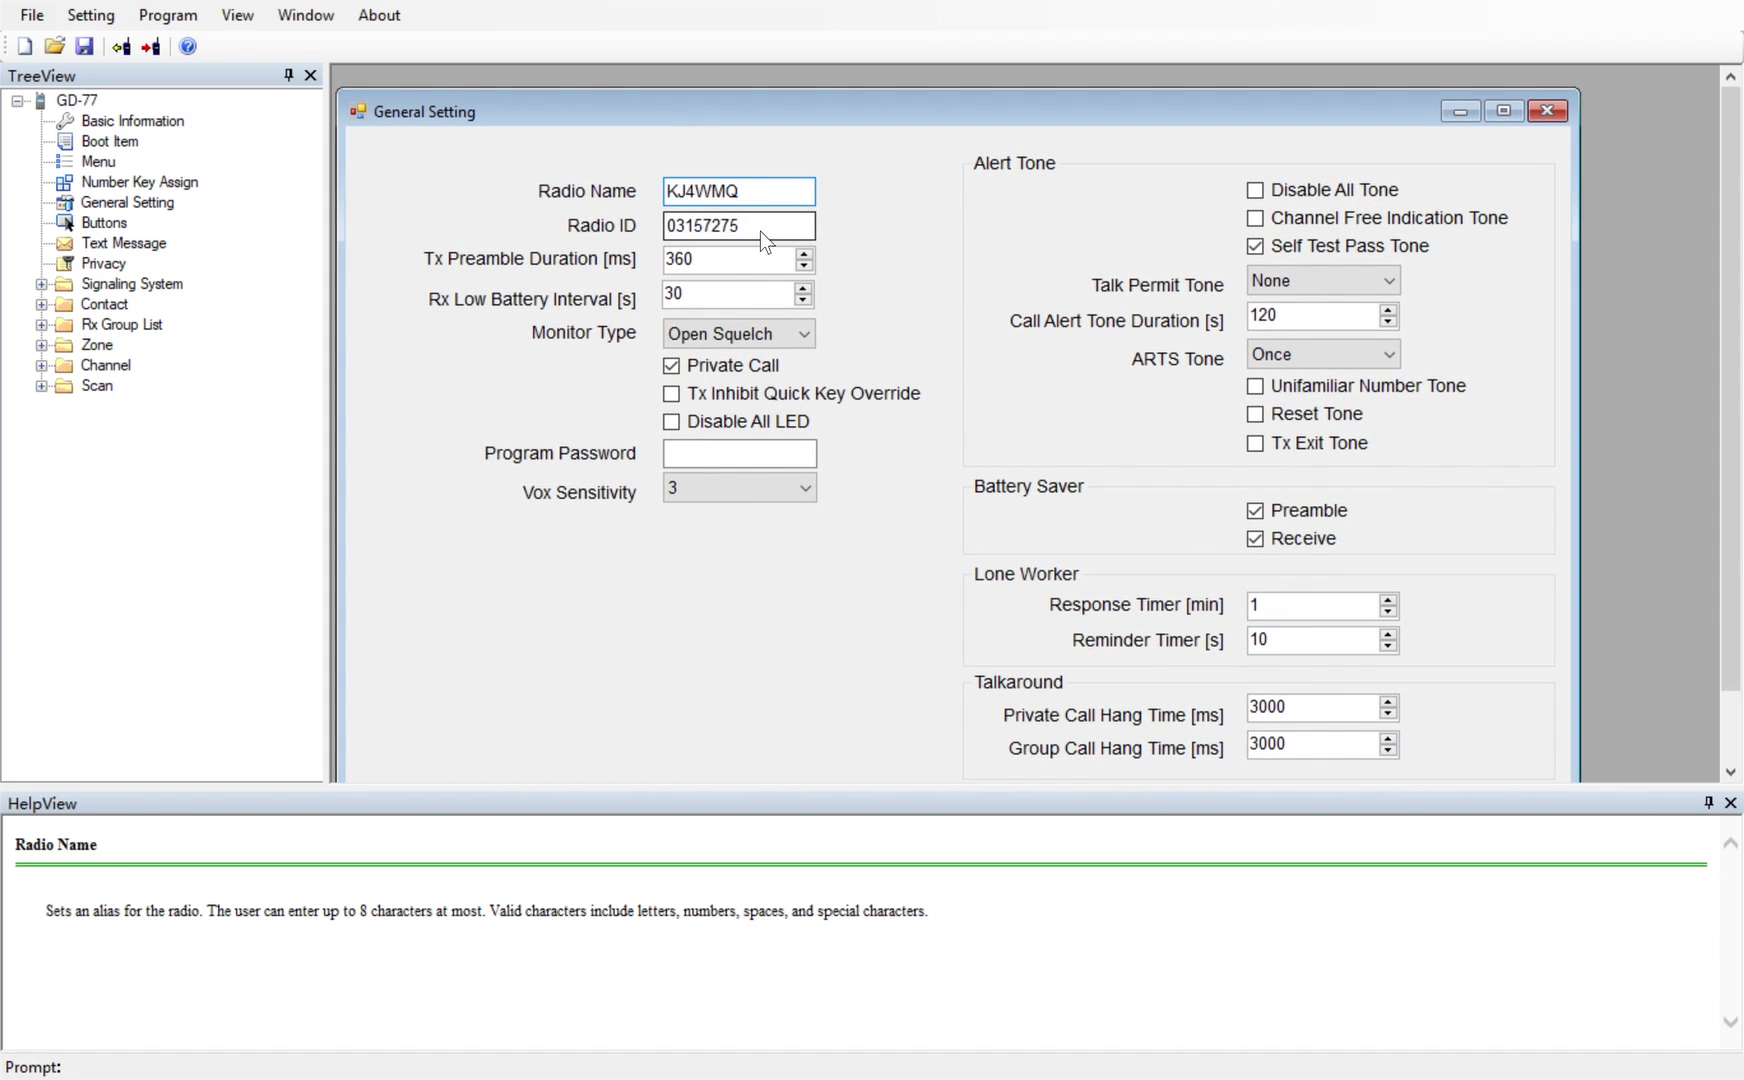
{"action": "left_click_drag", "start_coordinate": [760, 230], "coordinate": [683, 225]}
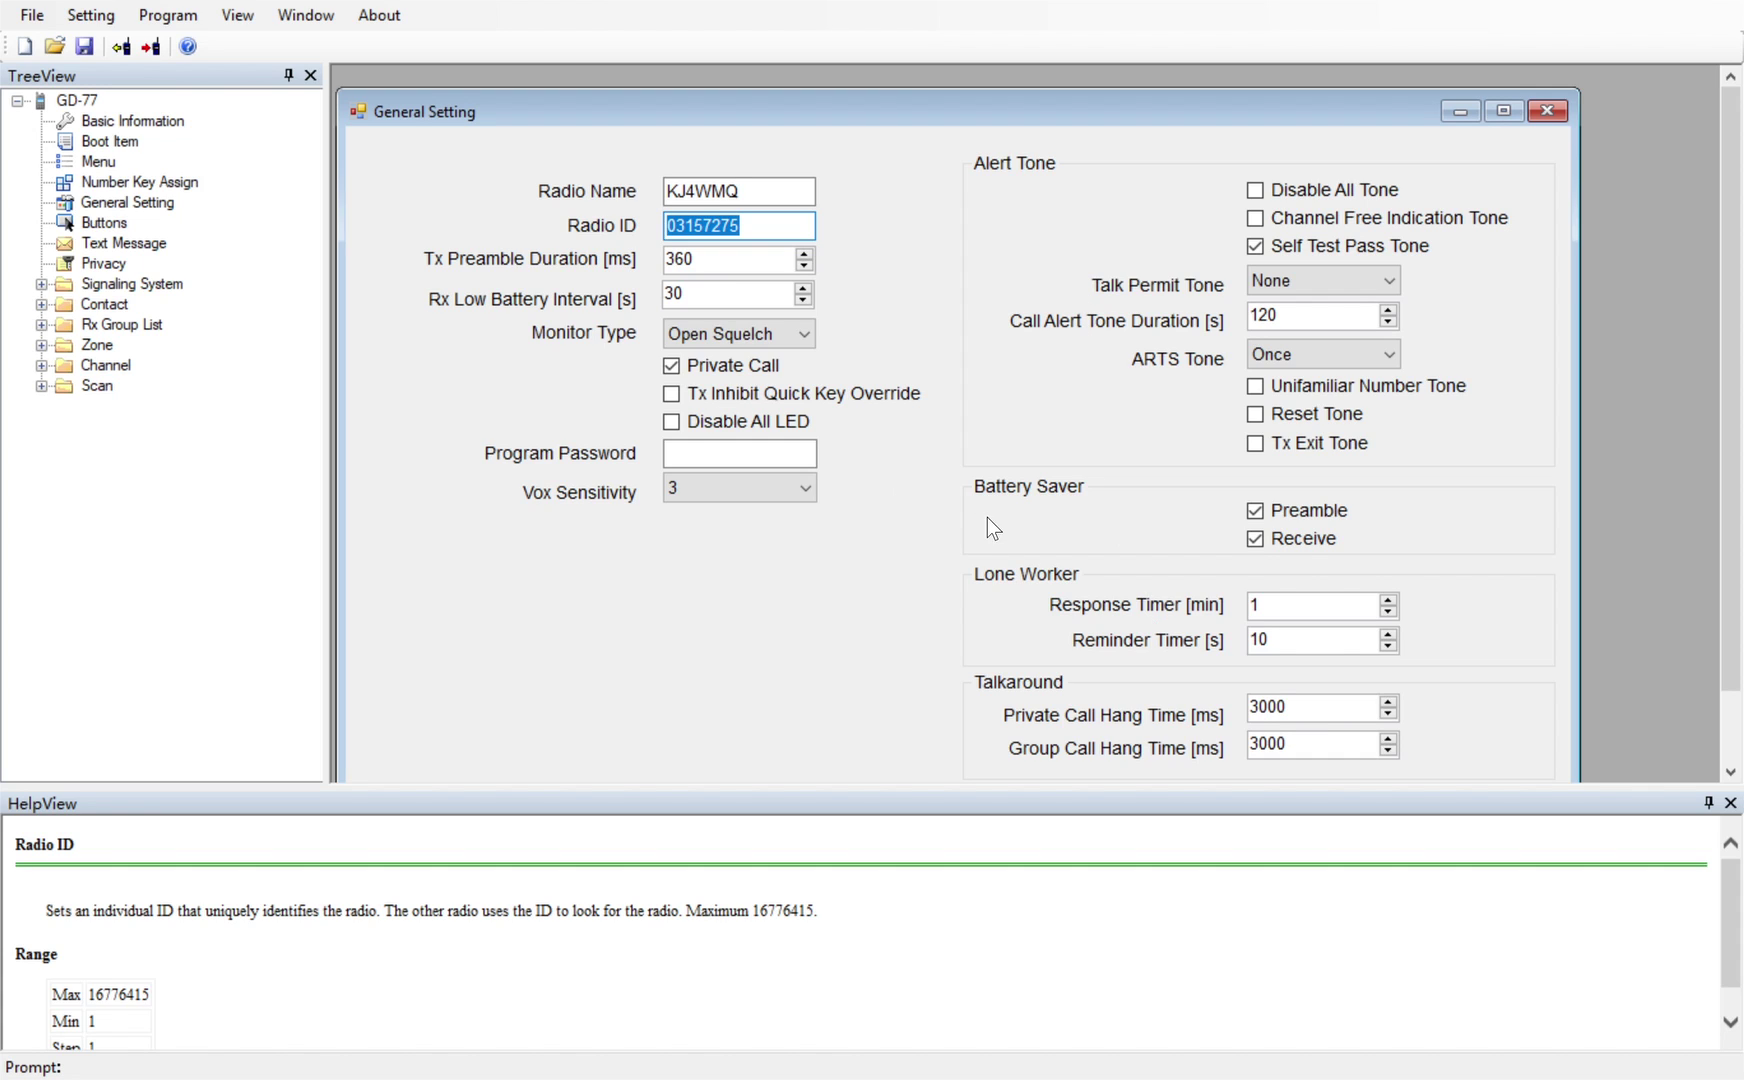
{"action": "left_click_drag", "start_coordinate": [1244, 121], "coordinate": [1262, 79]}
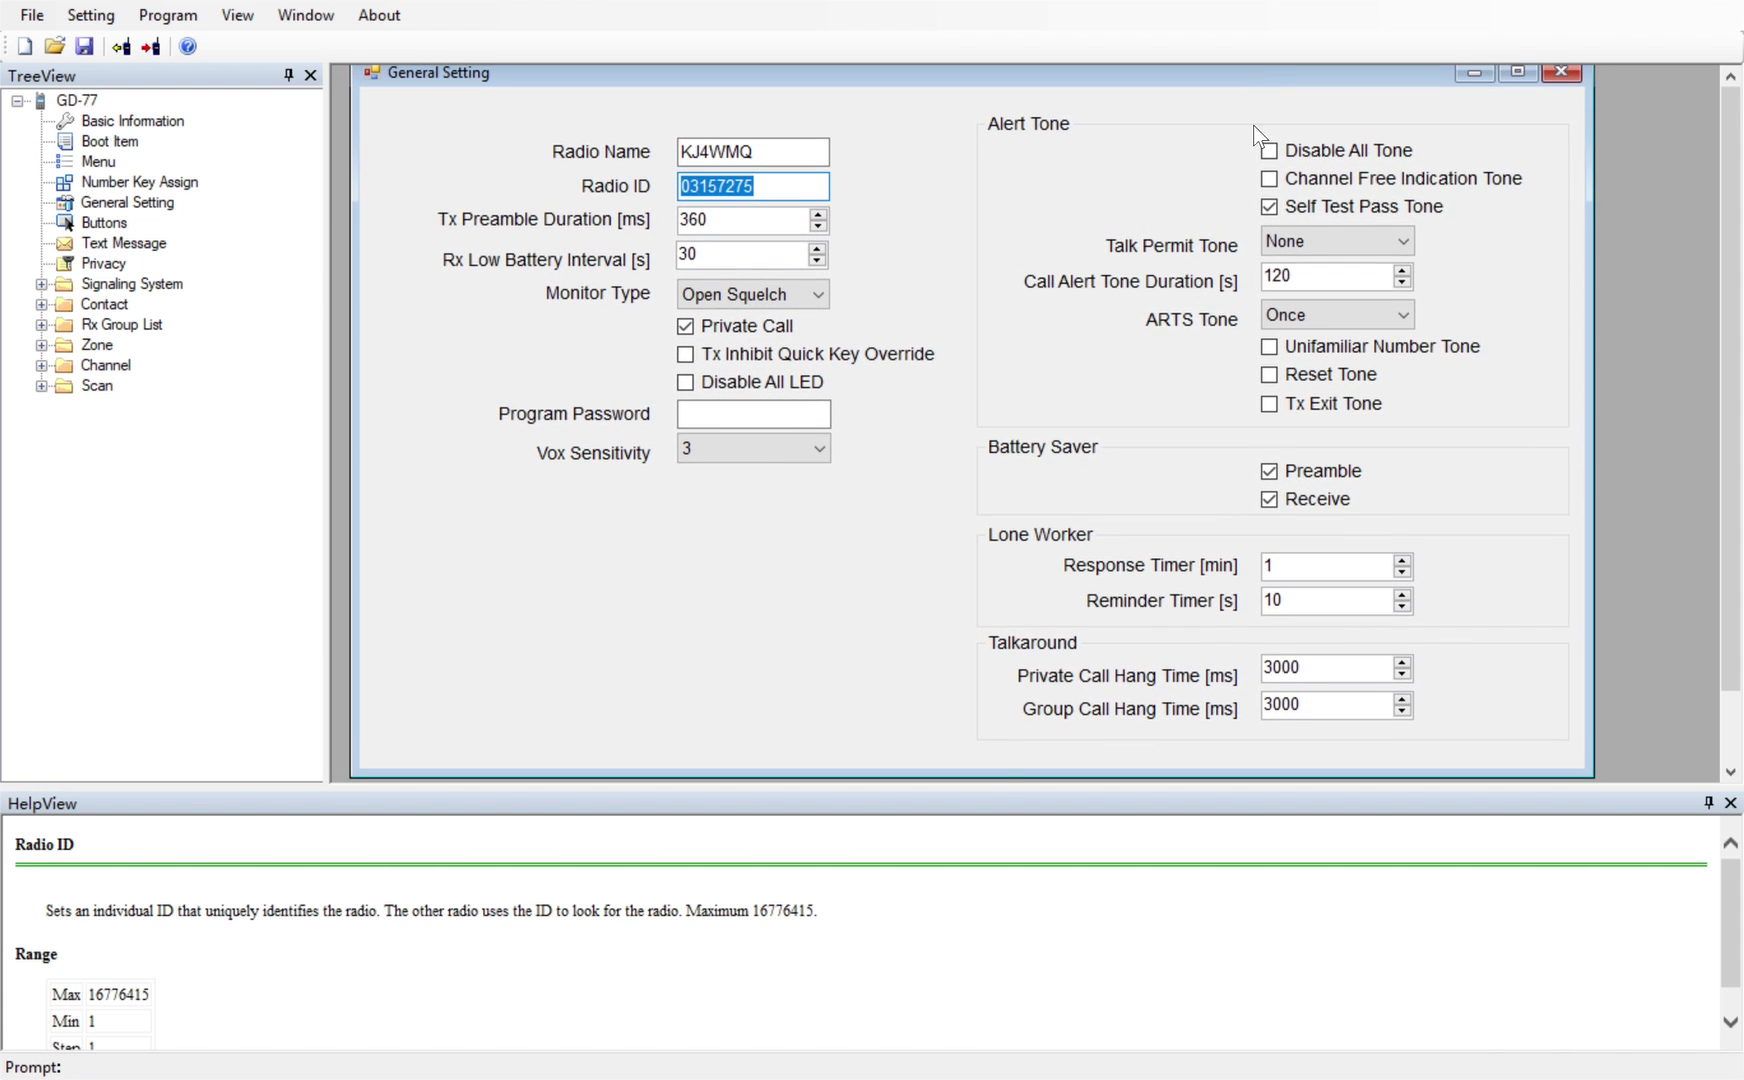
Hide the help pane to show the whole general settings form, and close the form after checking the Radio ID
{"action": "left_click", "coordinate": [1731, 802]}
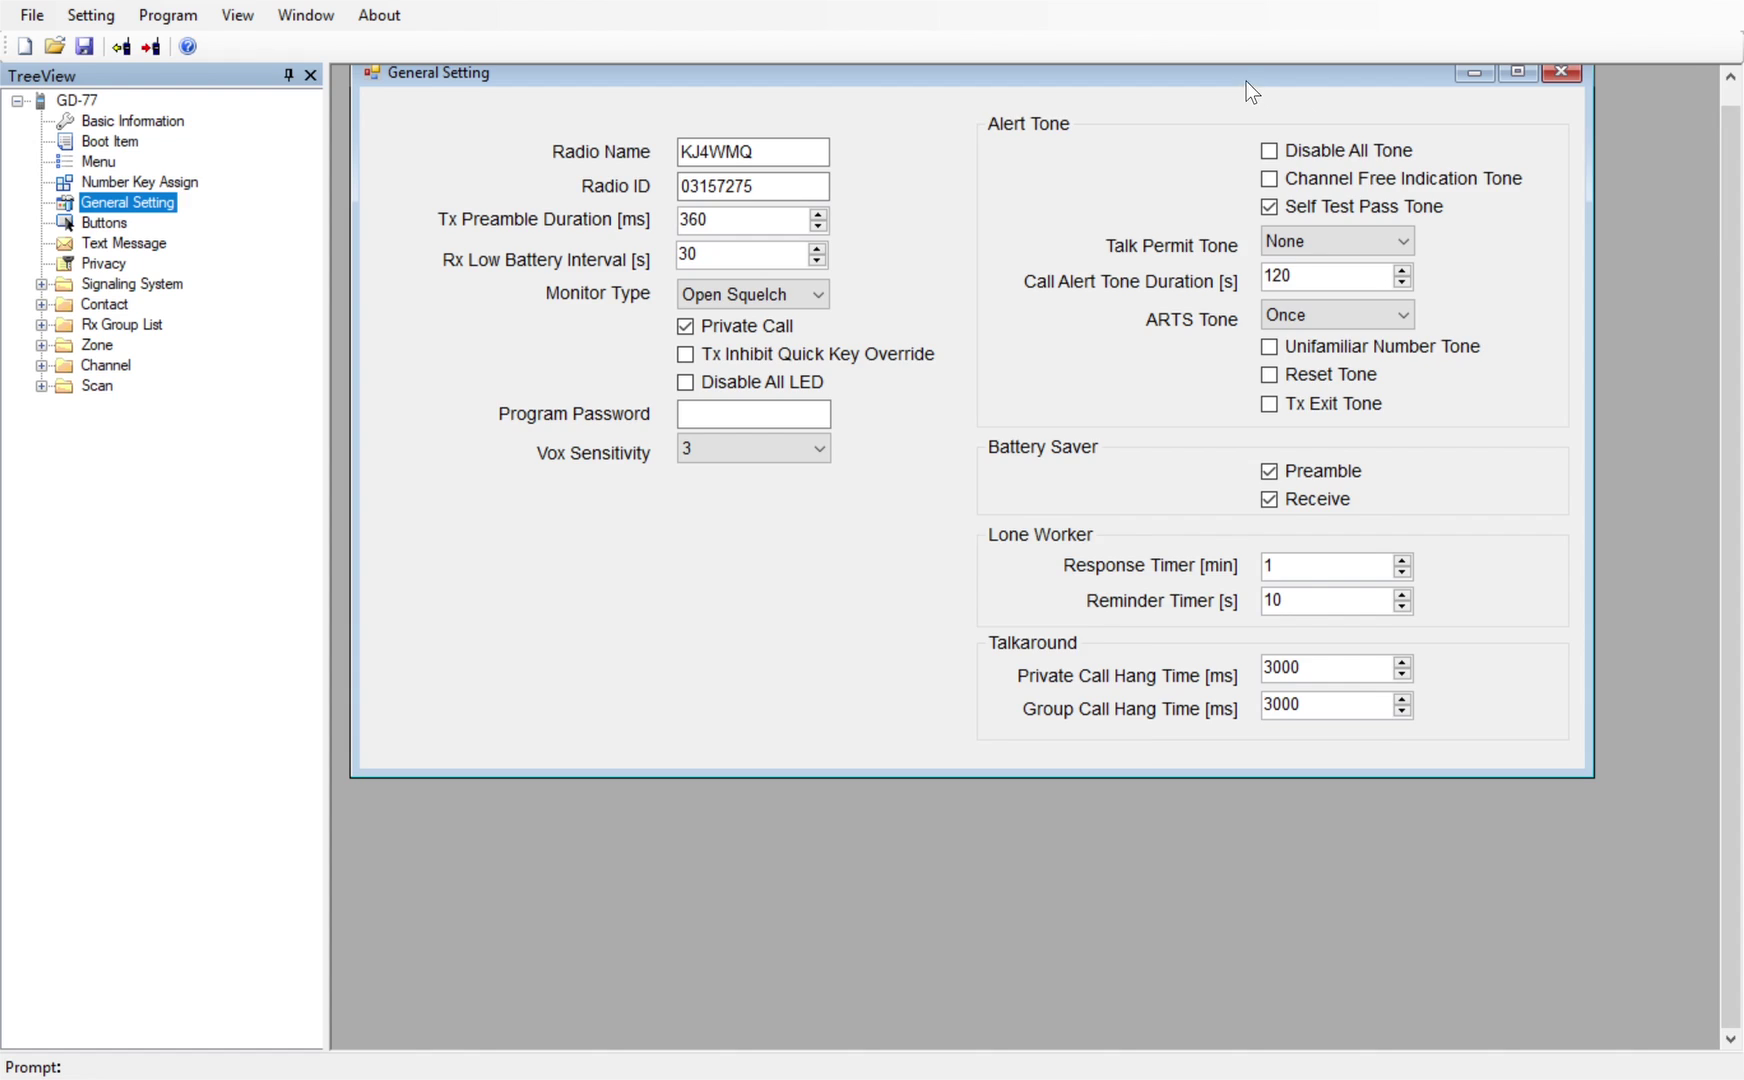
{"action": "left_click_drag", "start_coordinate": [1245, 80], "coordinate": [1245, 170]}
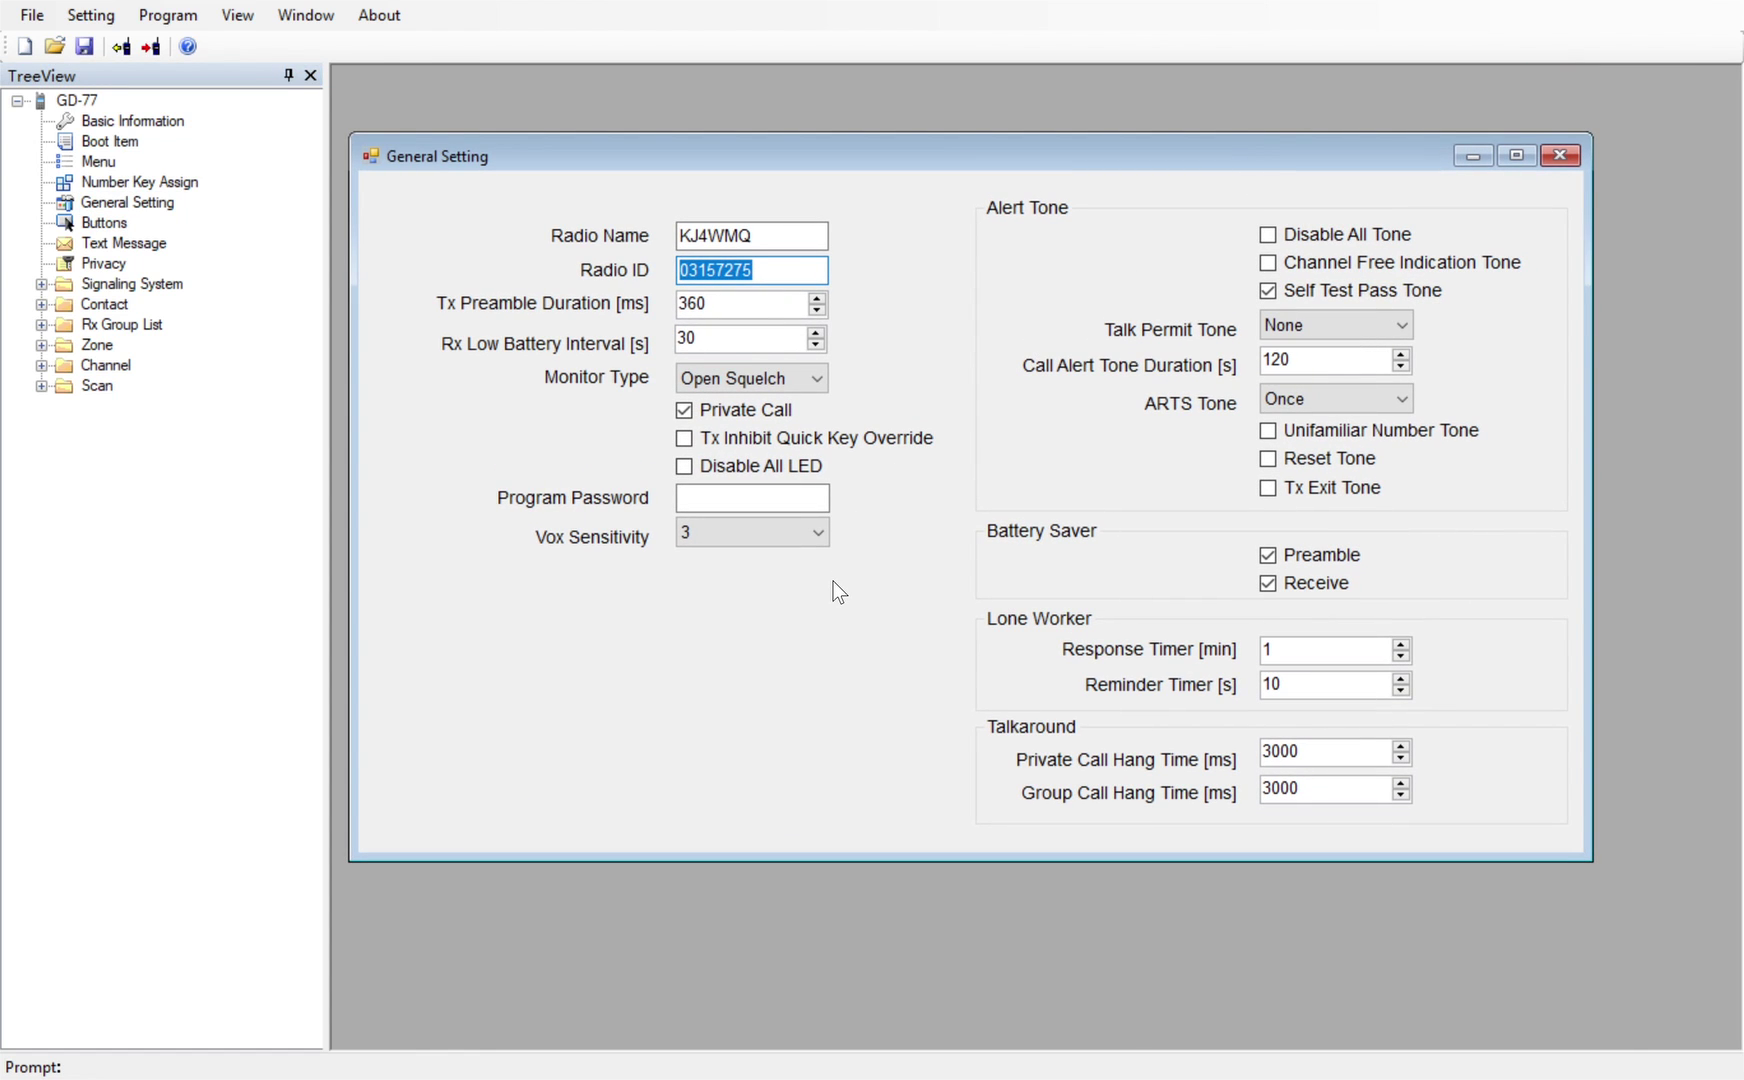
{"action": "left_click_drag", "start_coordinate": [778, 276], "coordinate": [683, 285]}
{"action": "left_click", "coordinate": [1568, 157]}
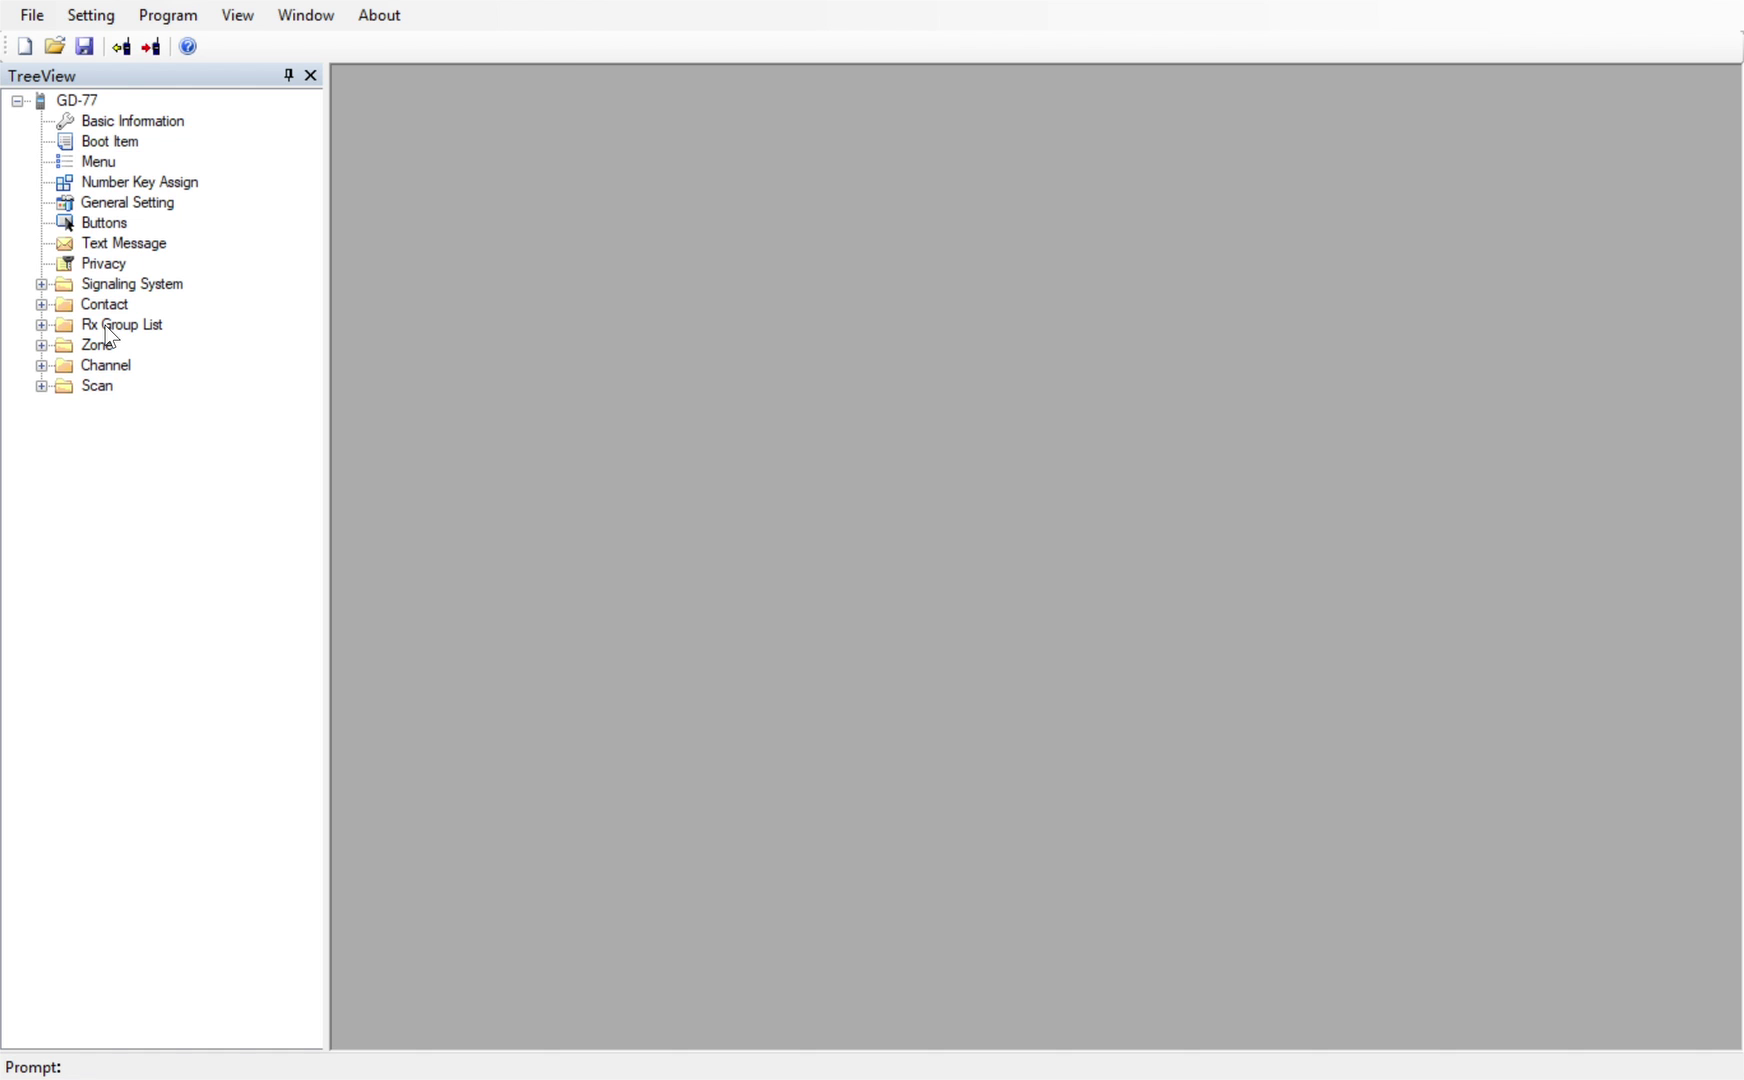
Open the digital contacts list to examine its group call entries
{"action": "left_click", "coordinate": [41, 326]}
{"action": "left_click", "coordinate": [41, 326]}
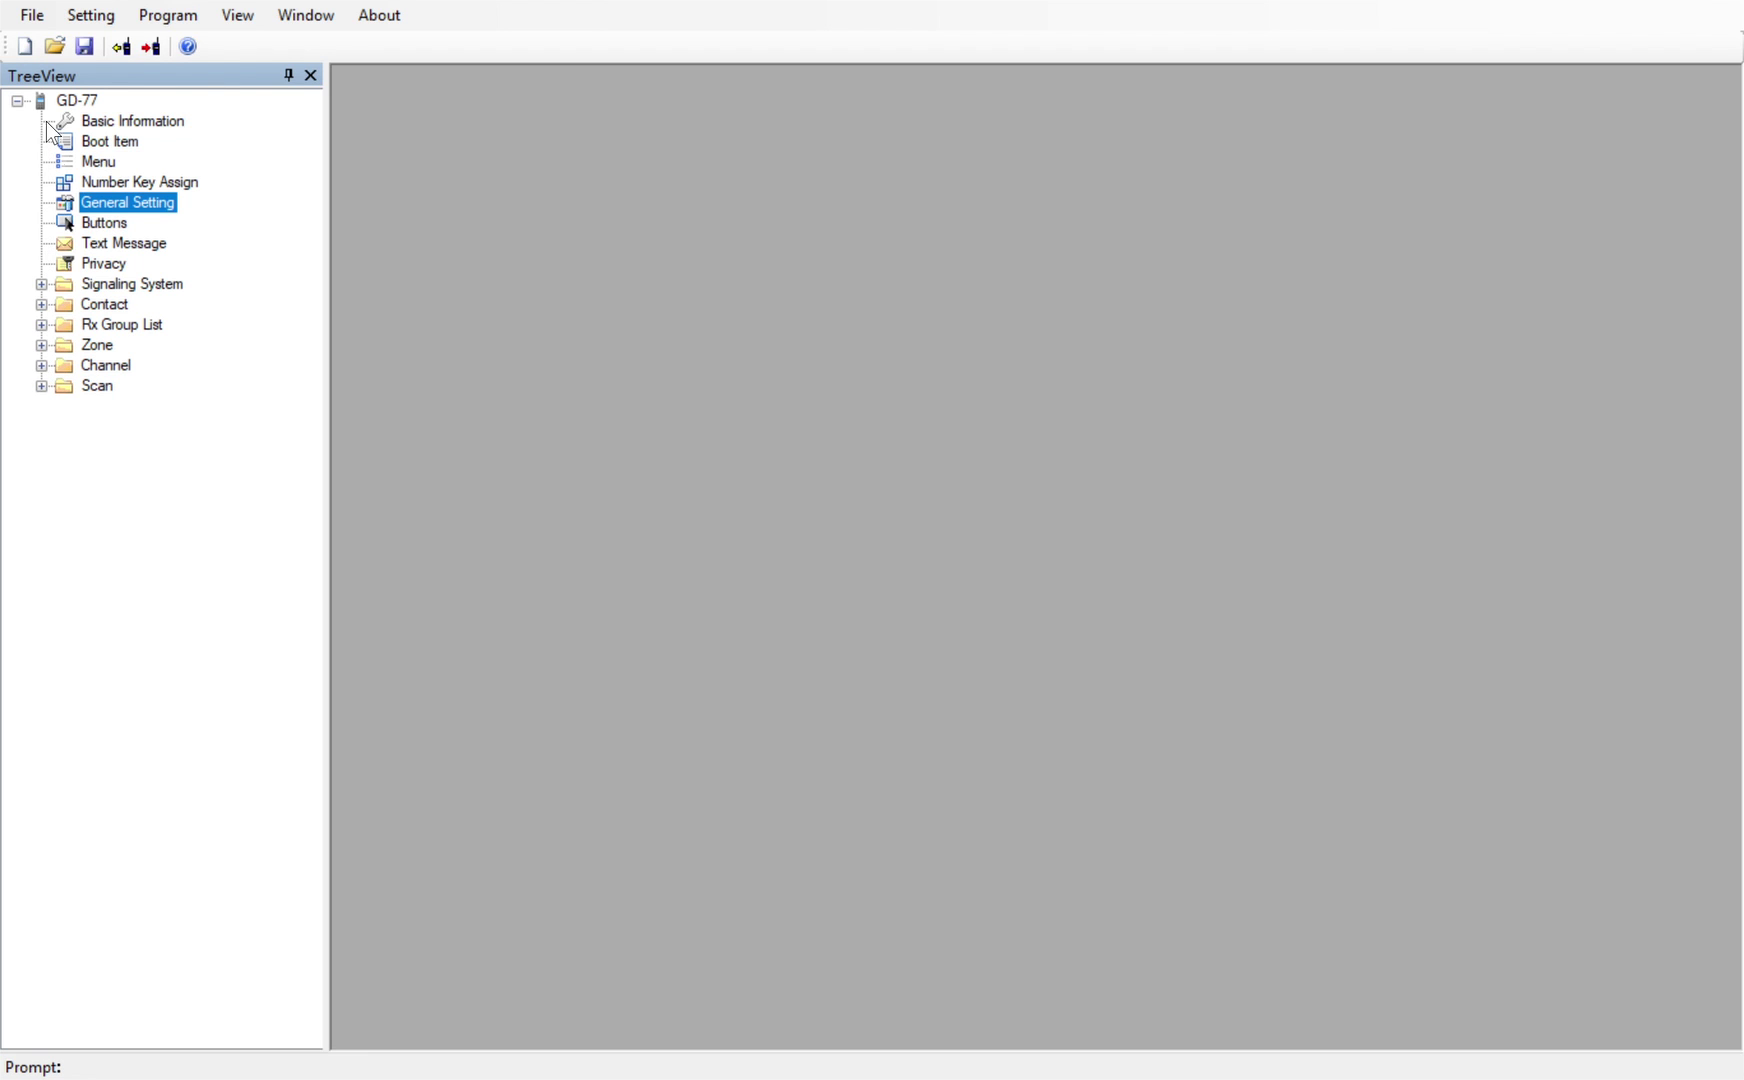
{"action": "left_click", "coordinate": [41, 304]}
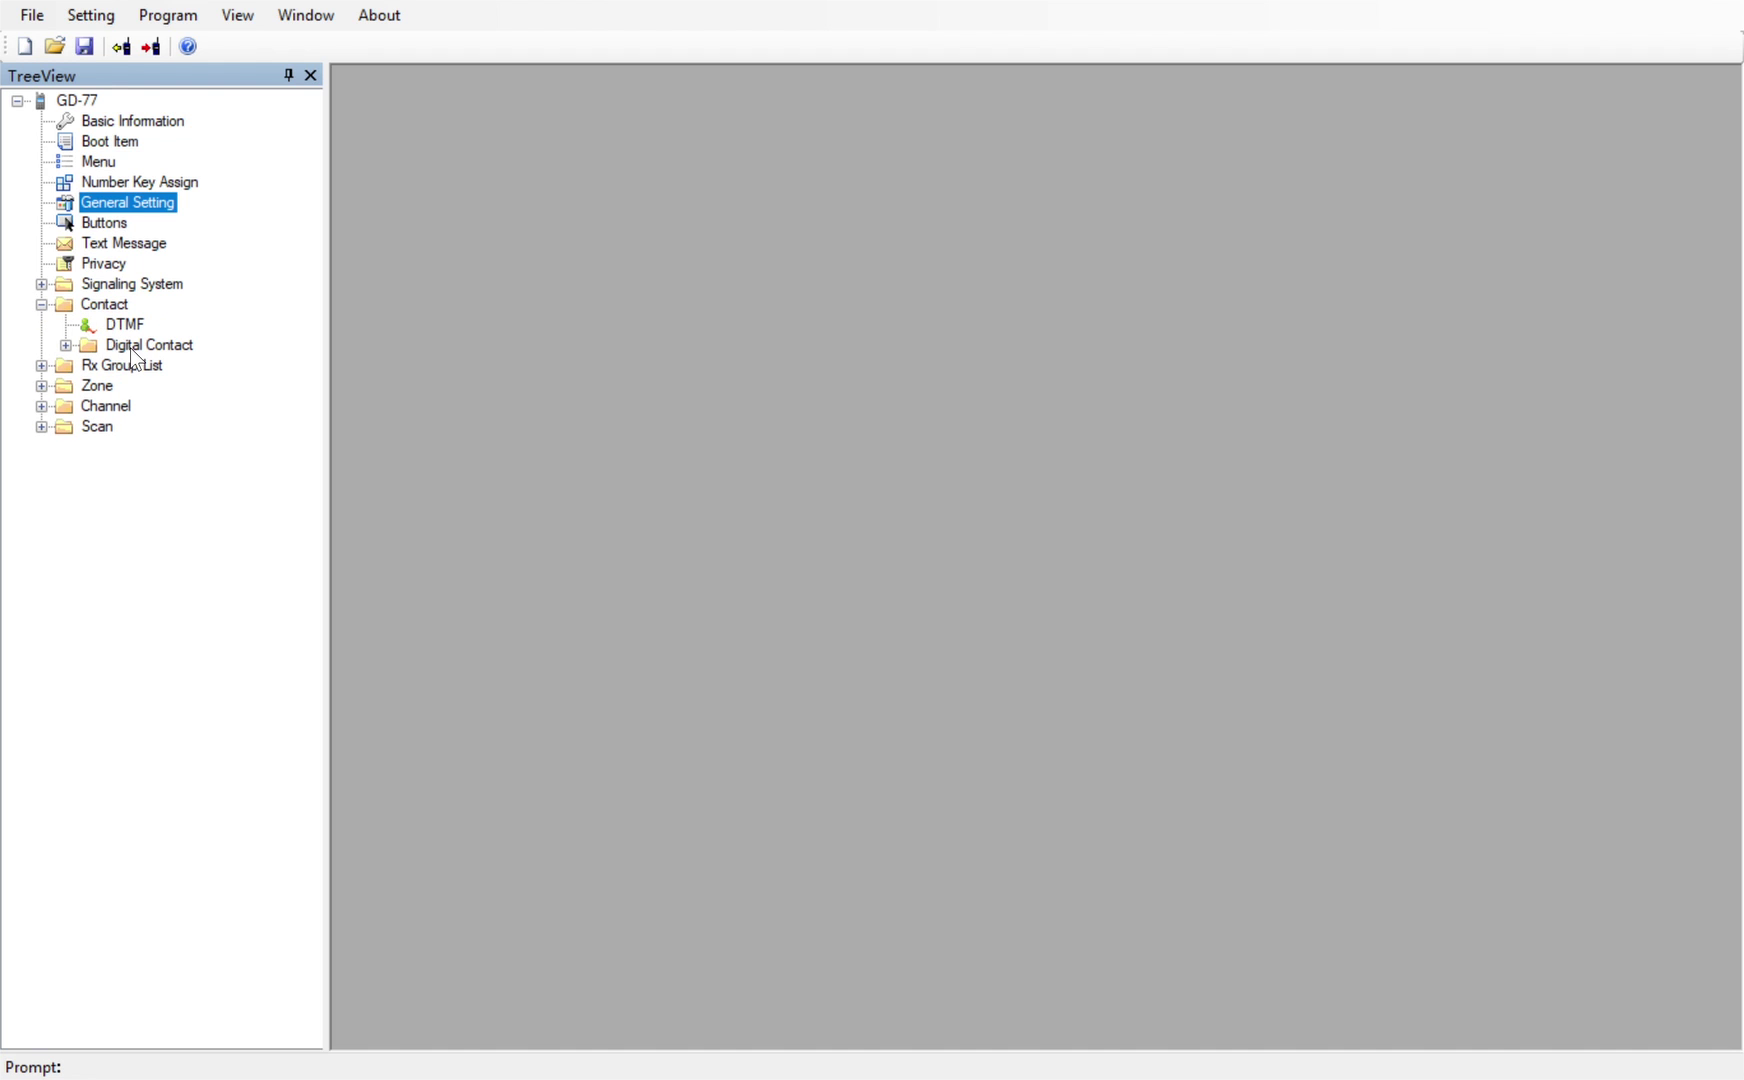
{"action": "left_click", "coordinate": [65, 345]}
{"action": "double_click", "coordinate": [142, 347]}
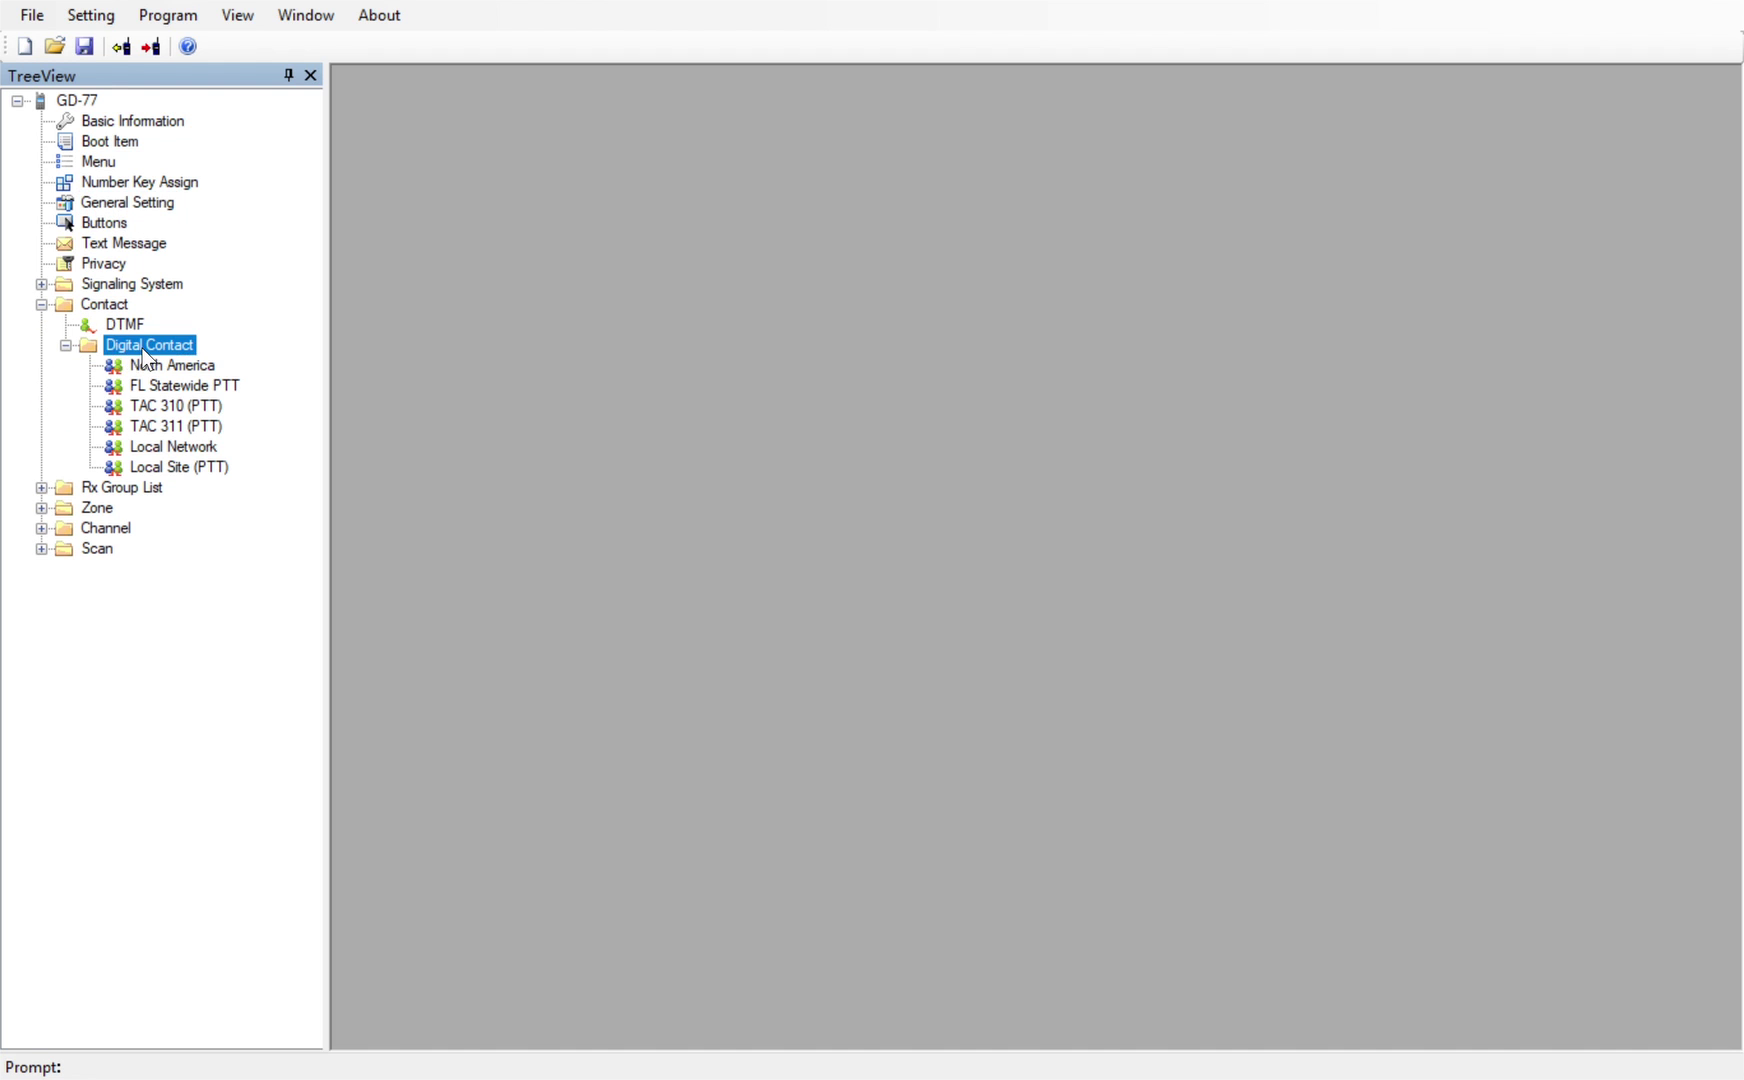
{"action": "left_click_drag", "start_coordinate": [1026, 223], "coordinate": [906, 128]}
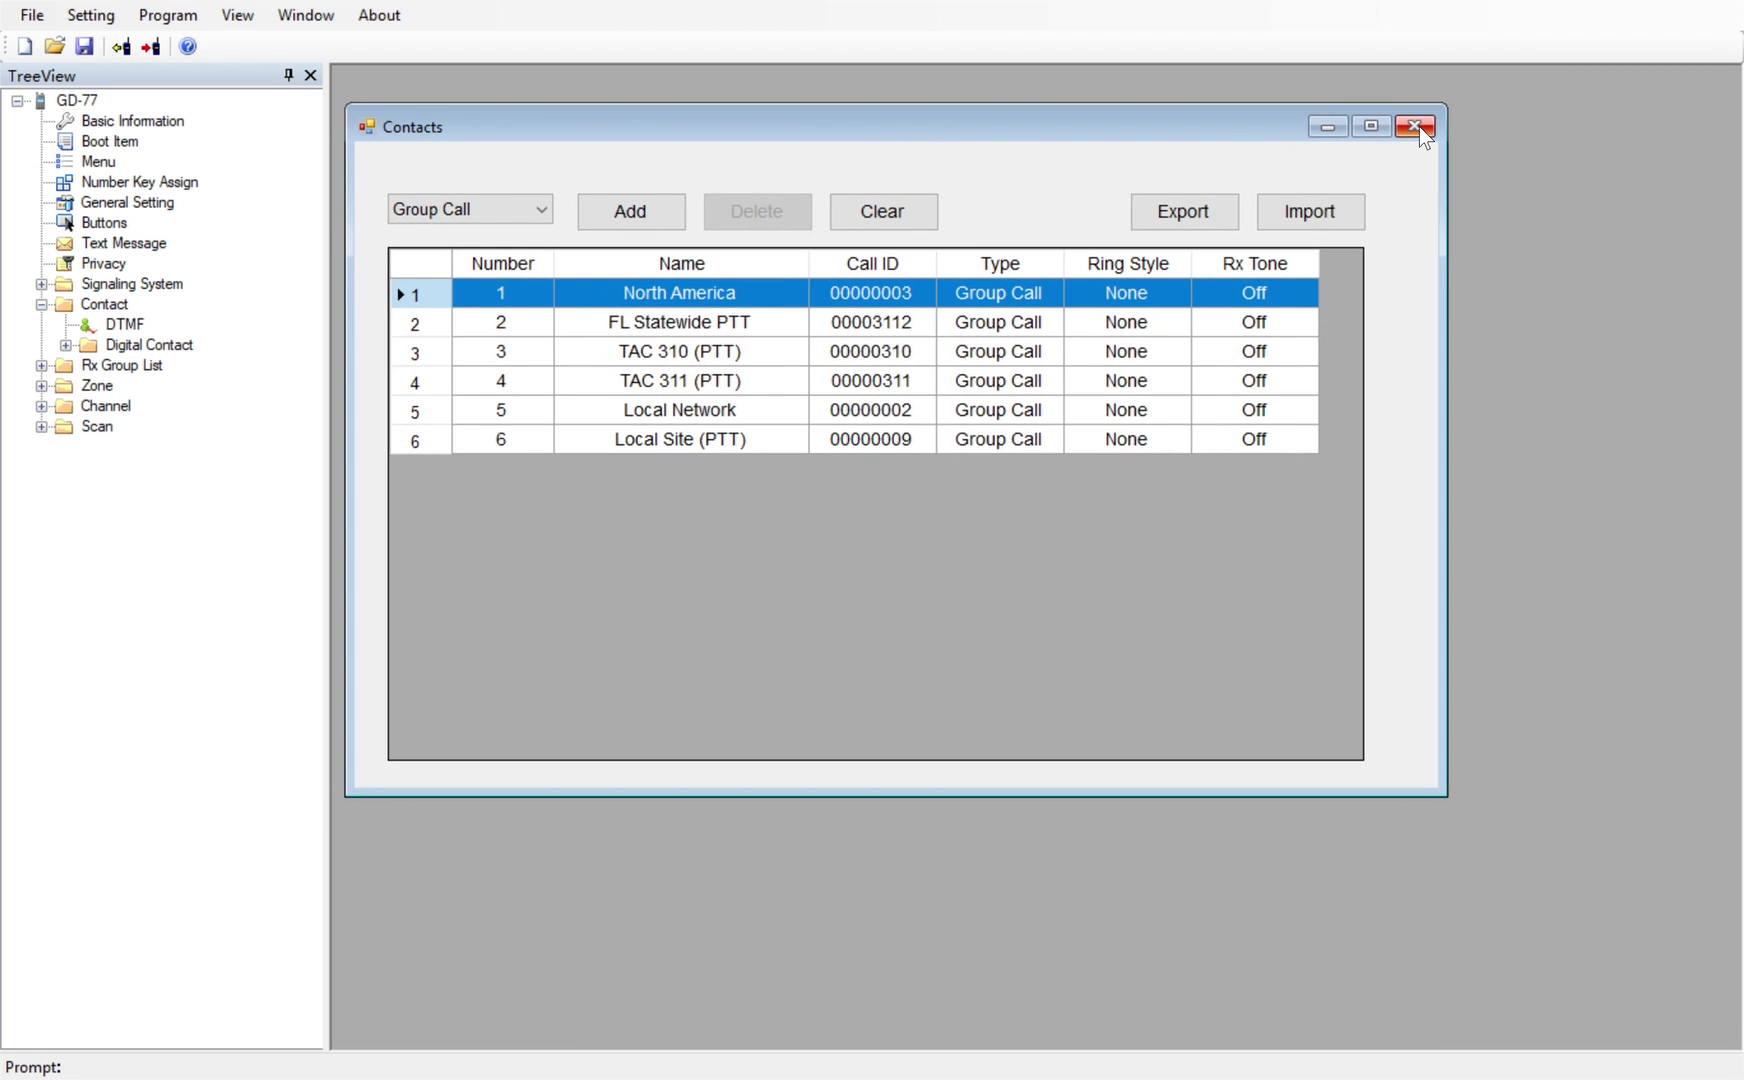
Try adding a group call contact to the contacts list and delete it again
{"action": "left_click", "coordinate": [617, 219]}
{"action": "left_click", "coordinate": [677, 467]}
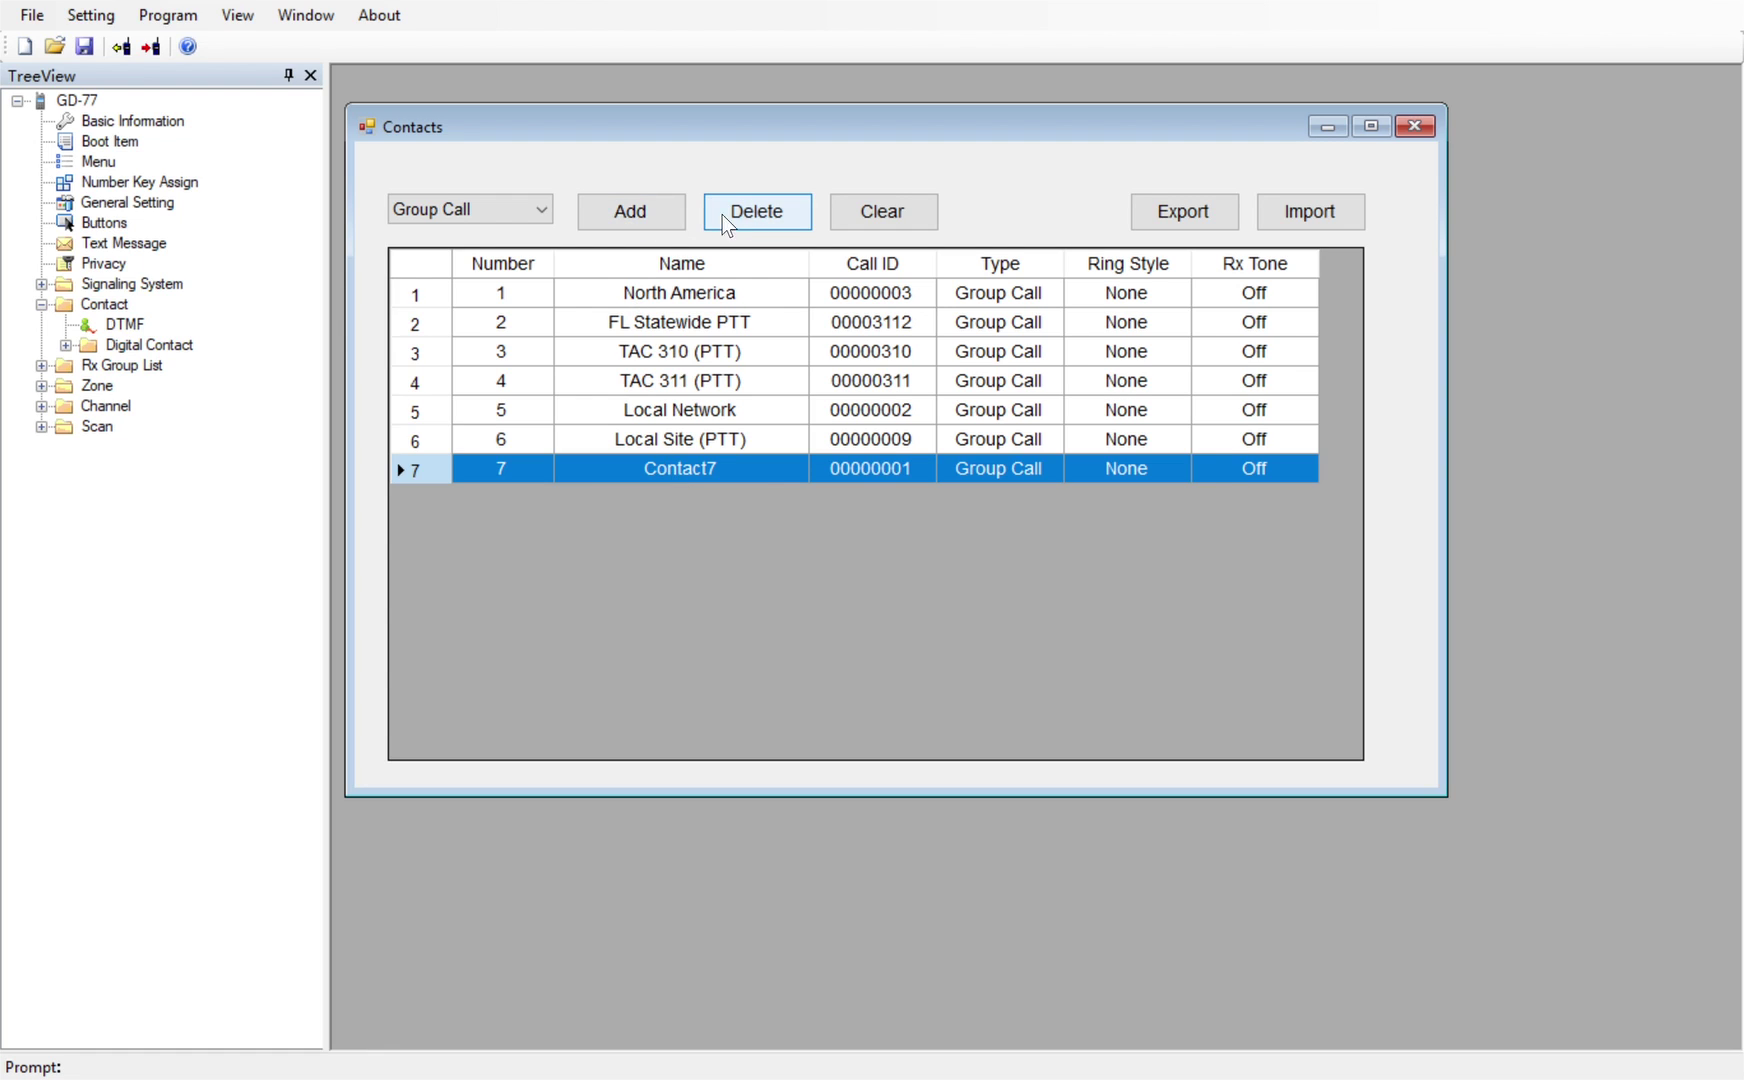
{"action": "left_click", "coordinate": [760, 218]}
{"action": "left_click", "coordinate": [662, 216]}
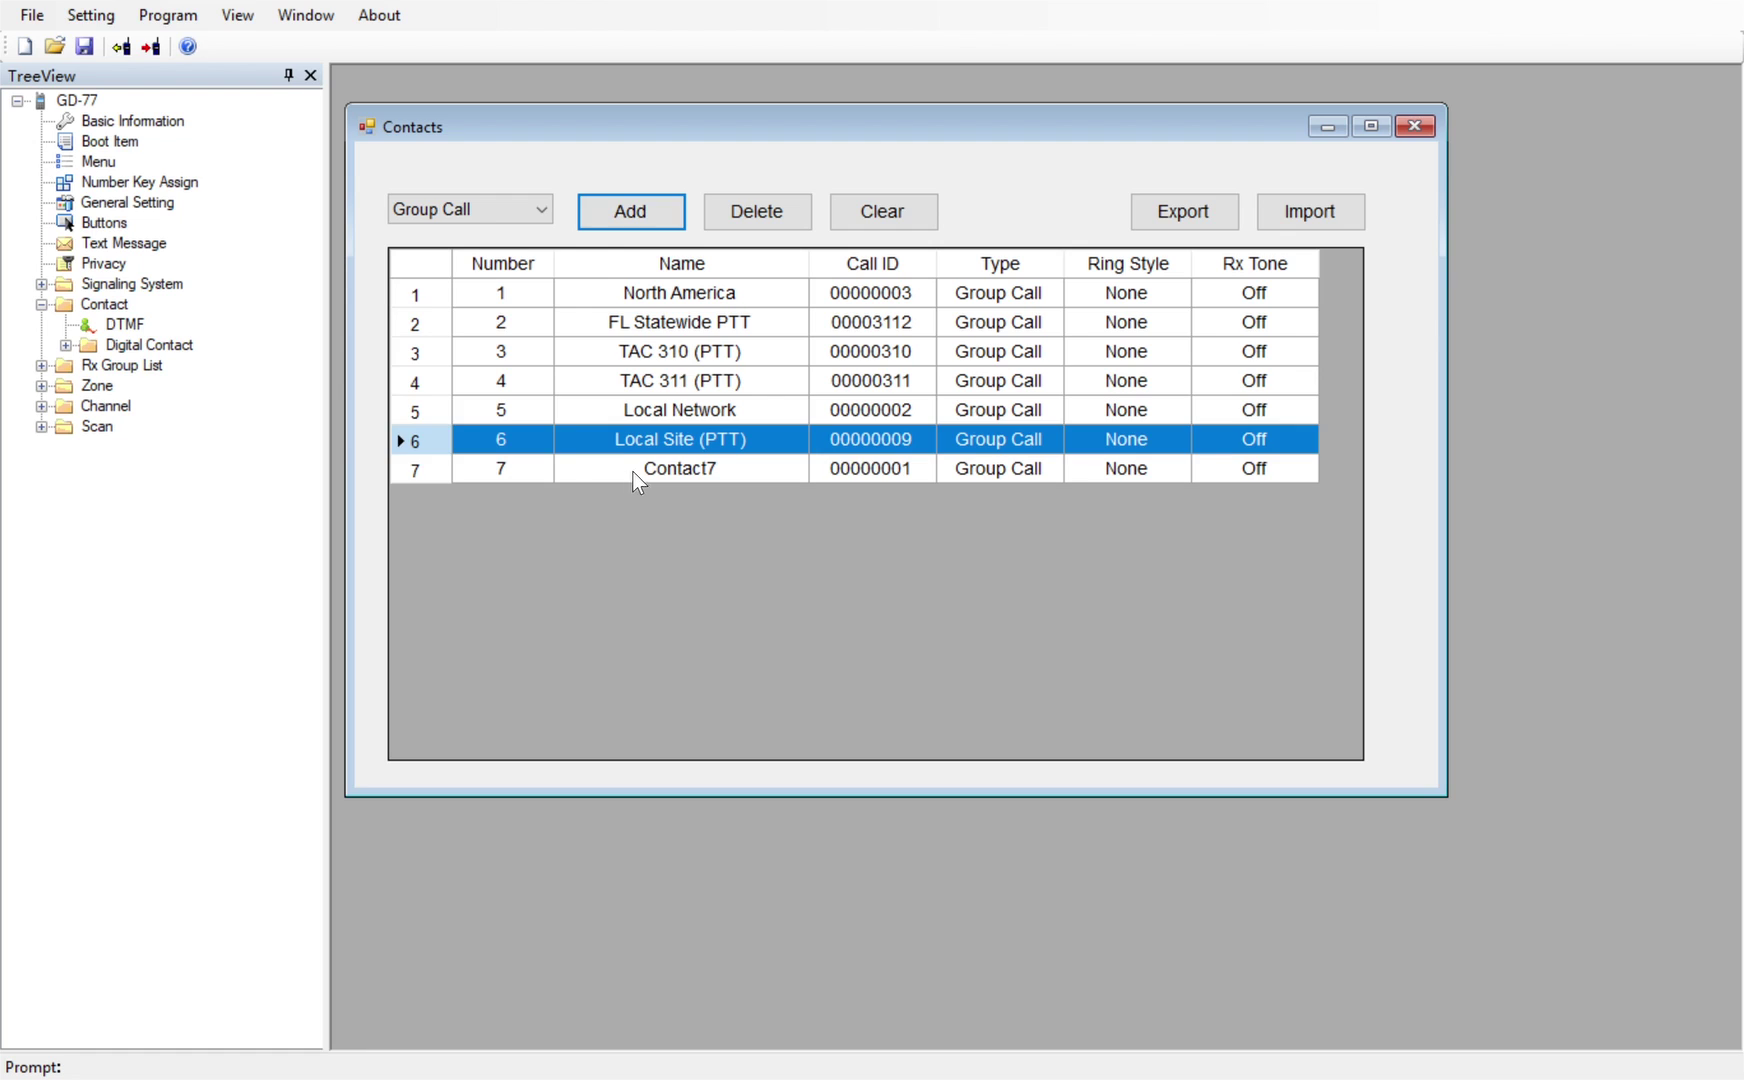
{"action": "left_click", "coordinate": [635, 469]}
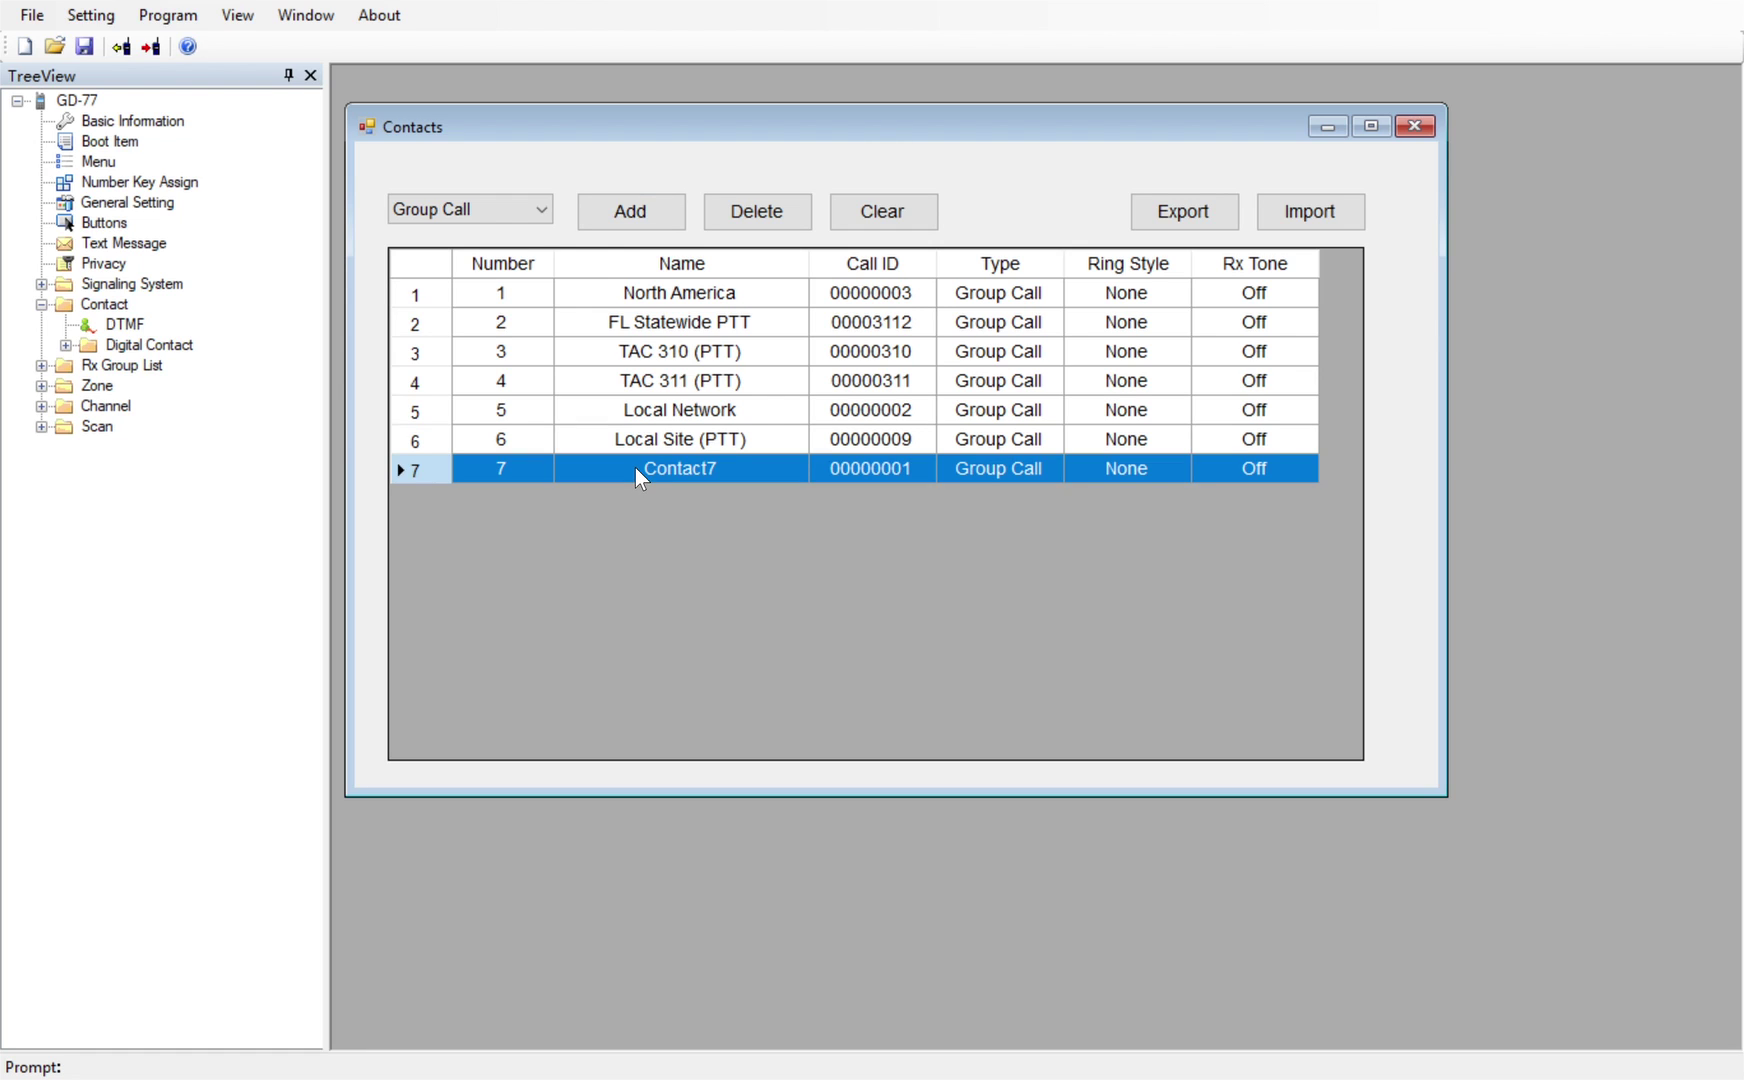
{"action": "left_click", "coordinate": [771, 211]}
{"action": "left_click", "coordinate": [1414, 126]}
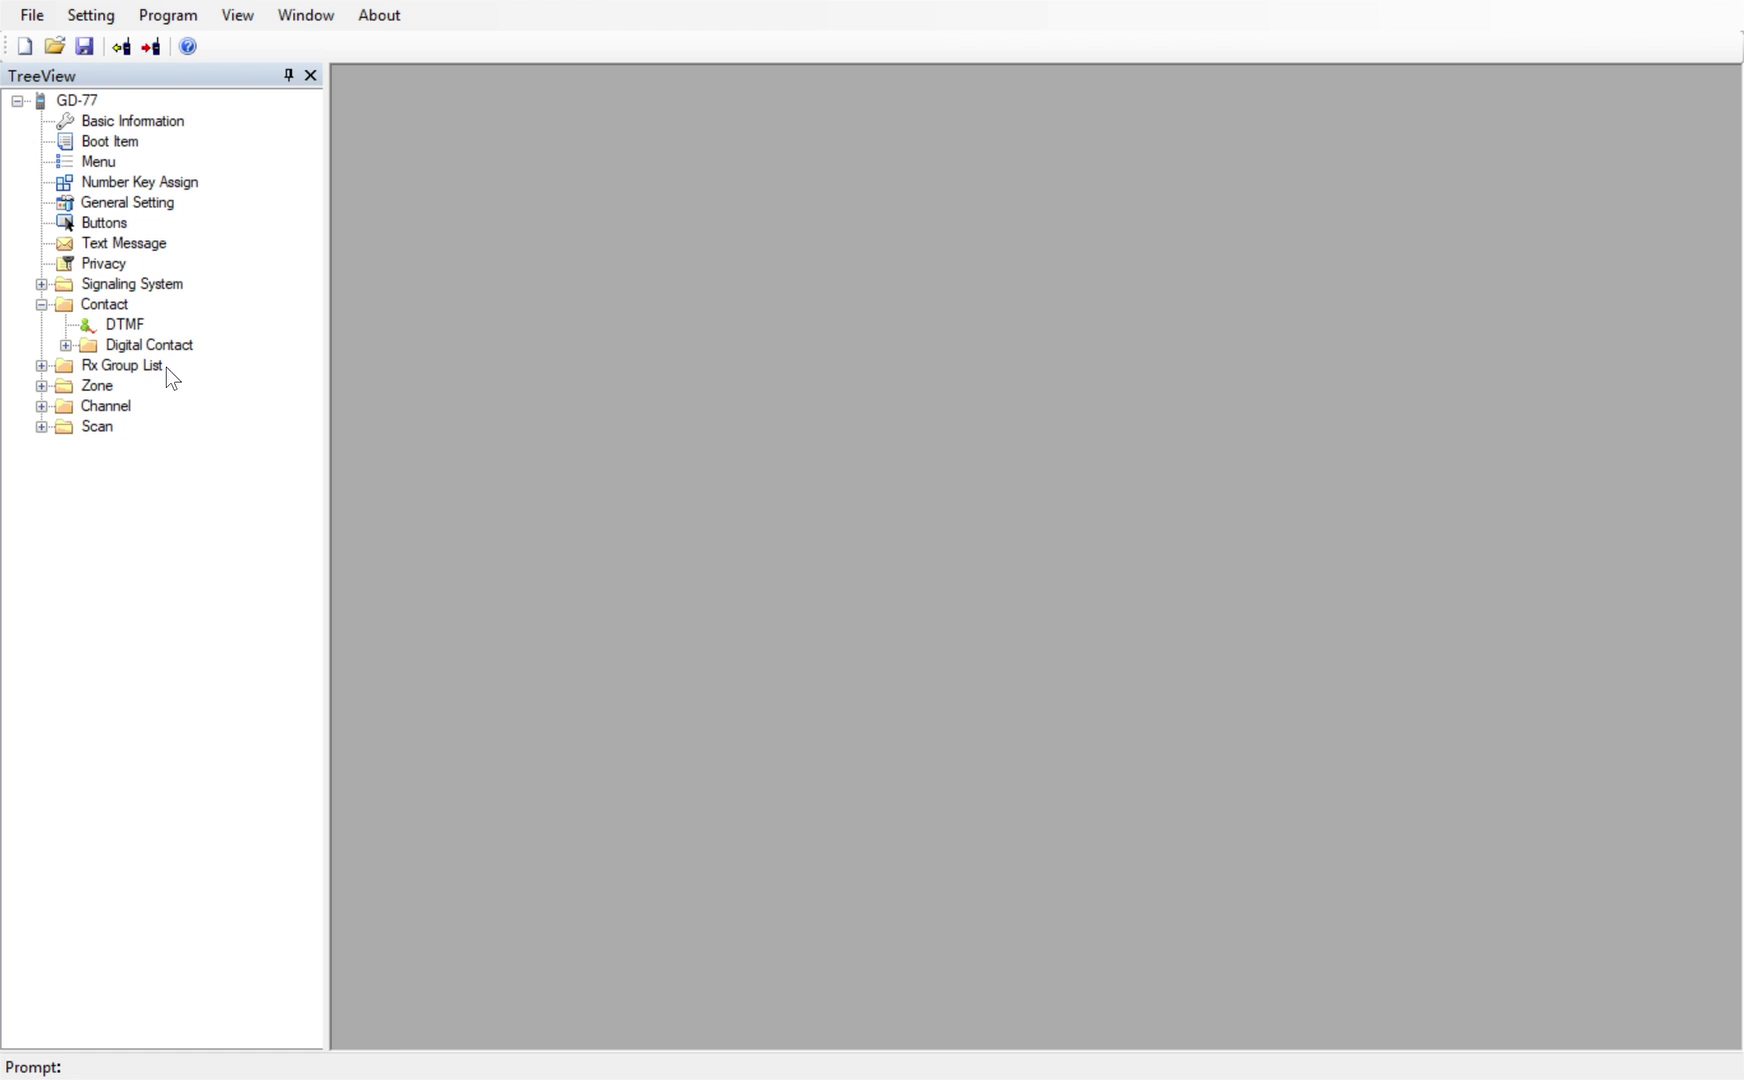
Add a new group call entry under the digital contacts and name it TAC 312
{"action": "double_click", "coordinate": [134, 349]}
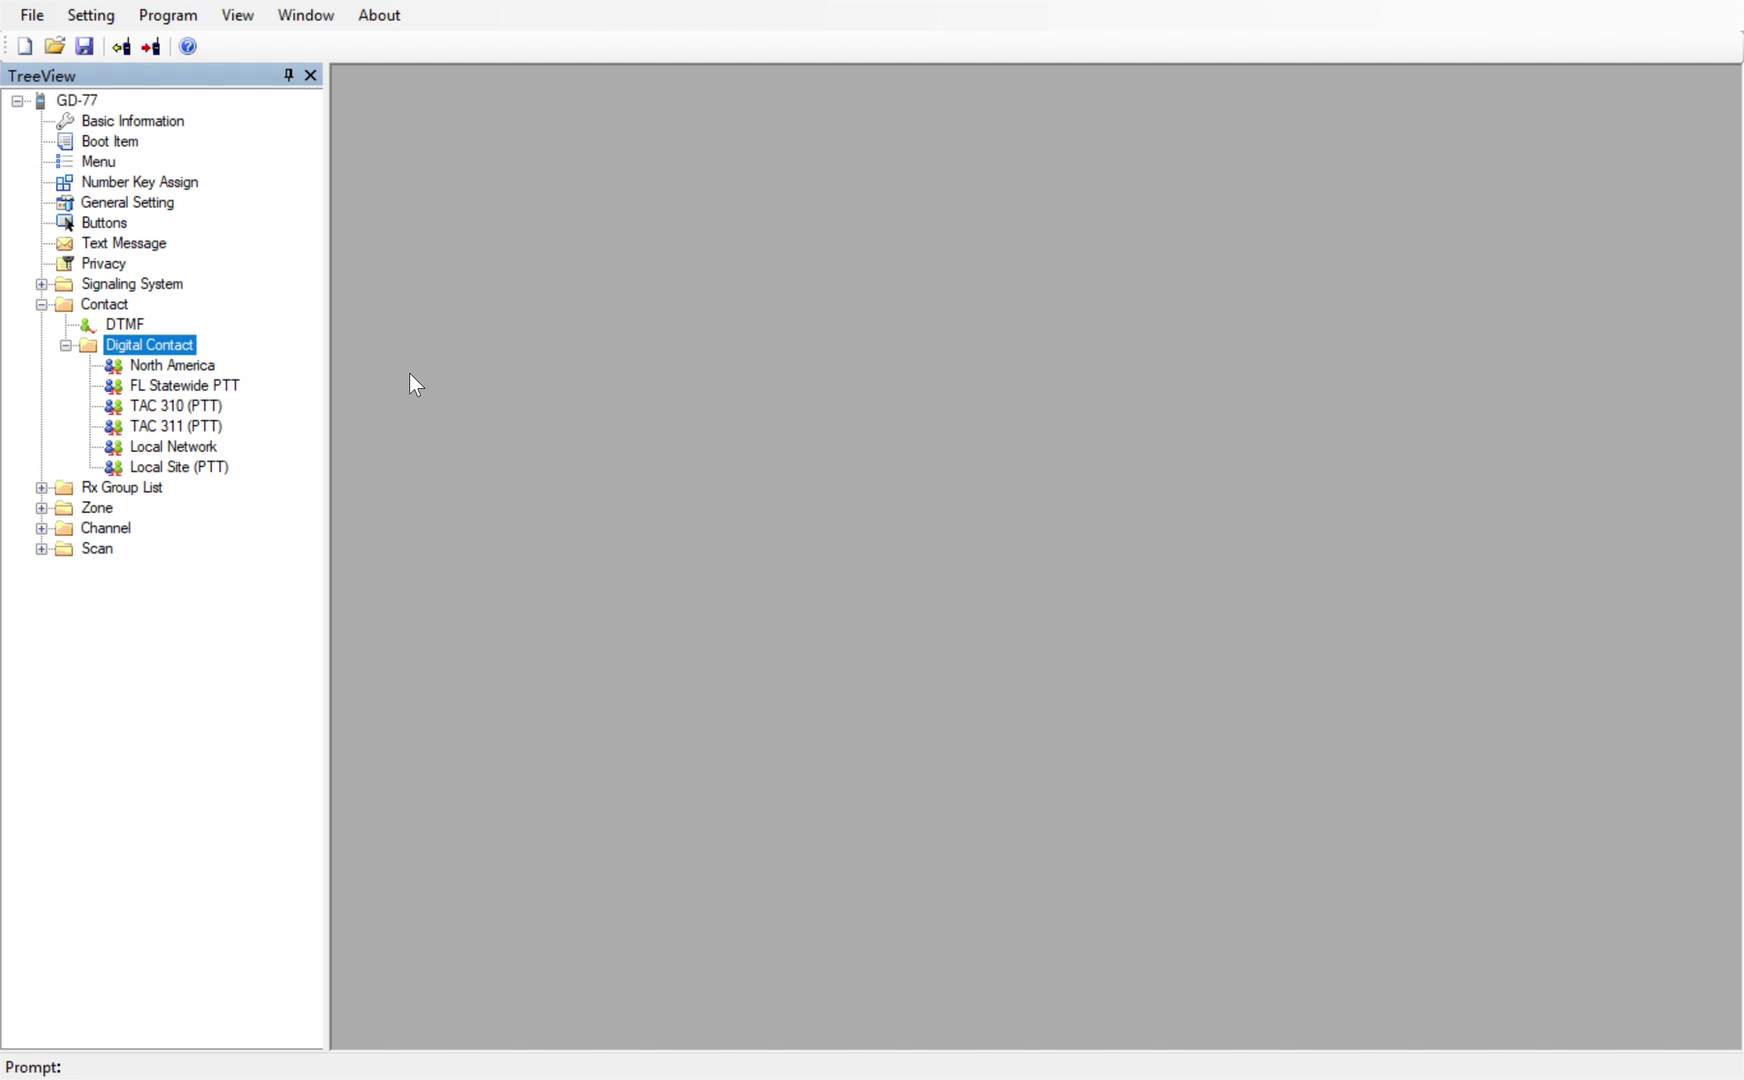
{"action": "key", "text": "Insert"}
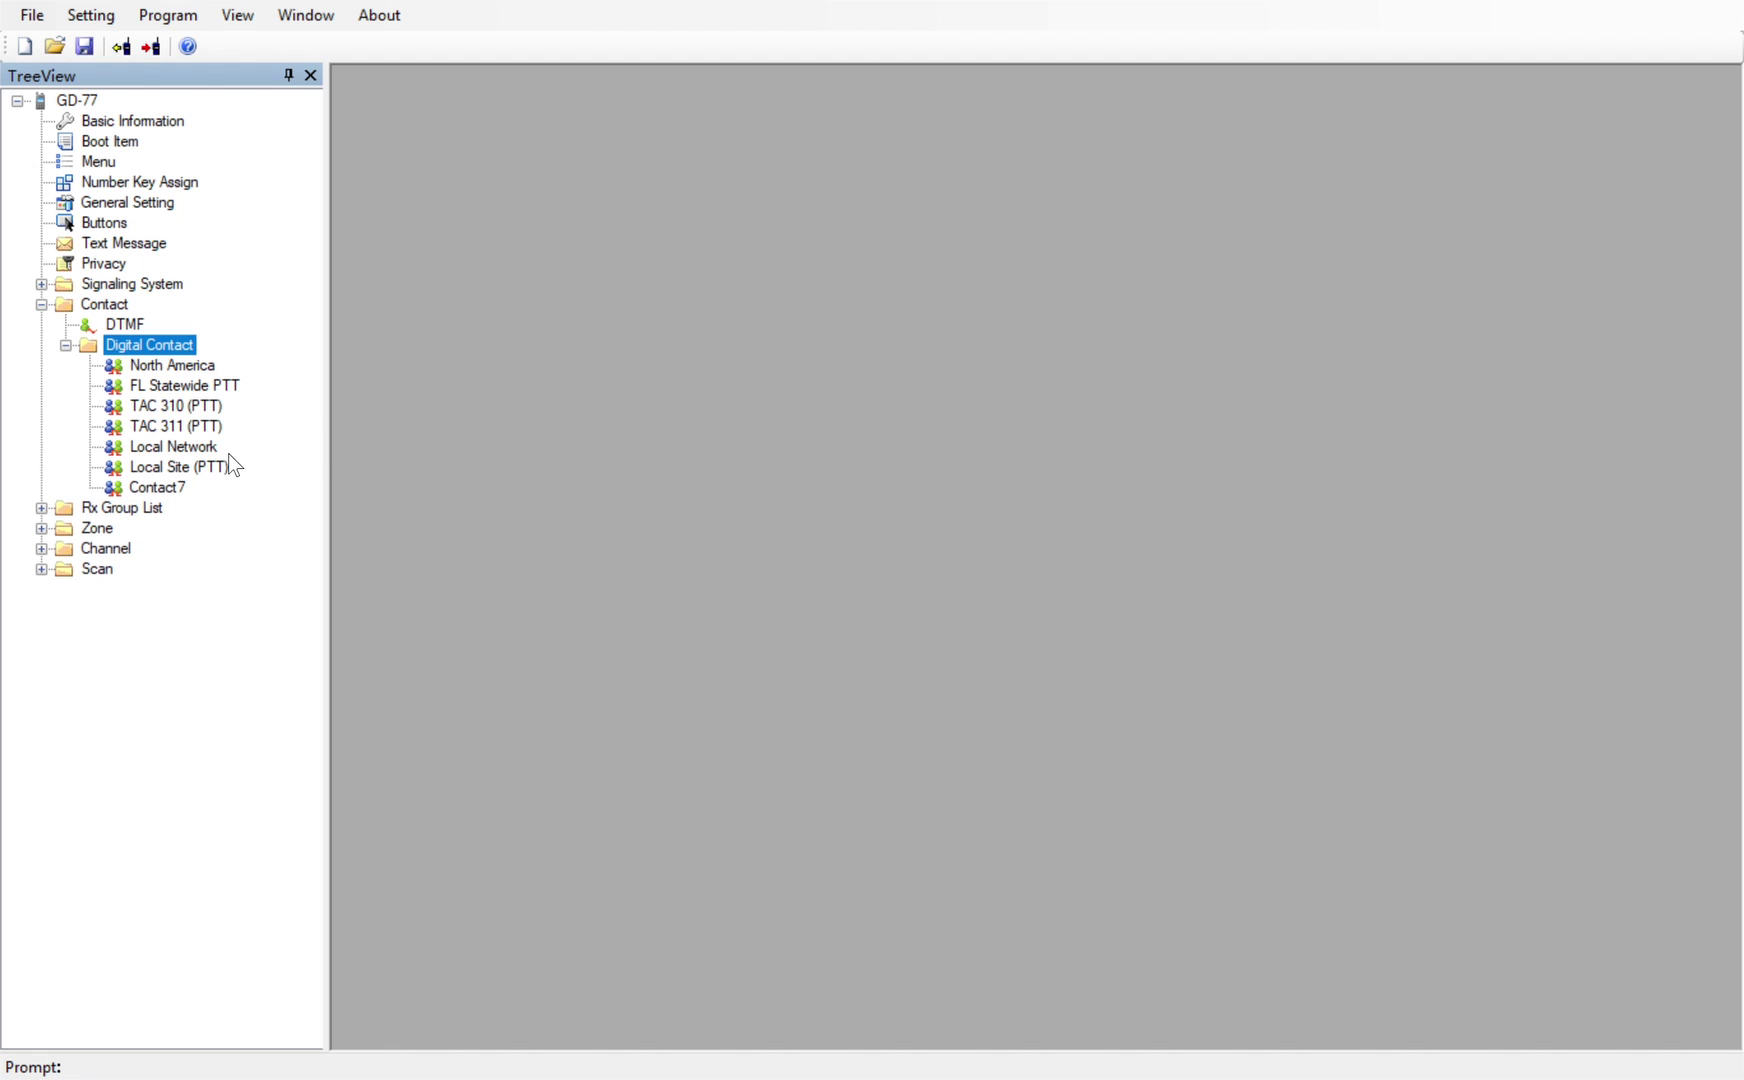
{"action": "double_click", "coordinate": [175, 488]}
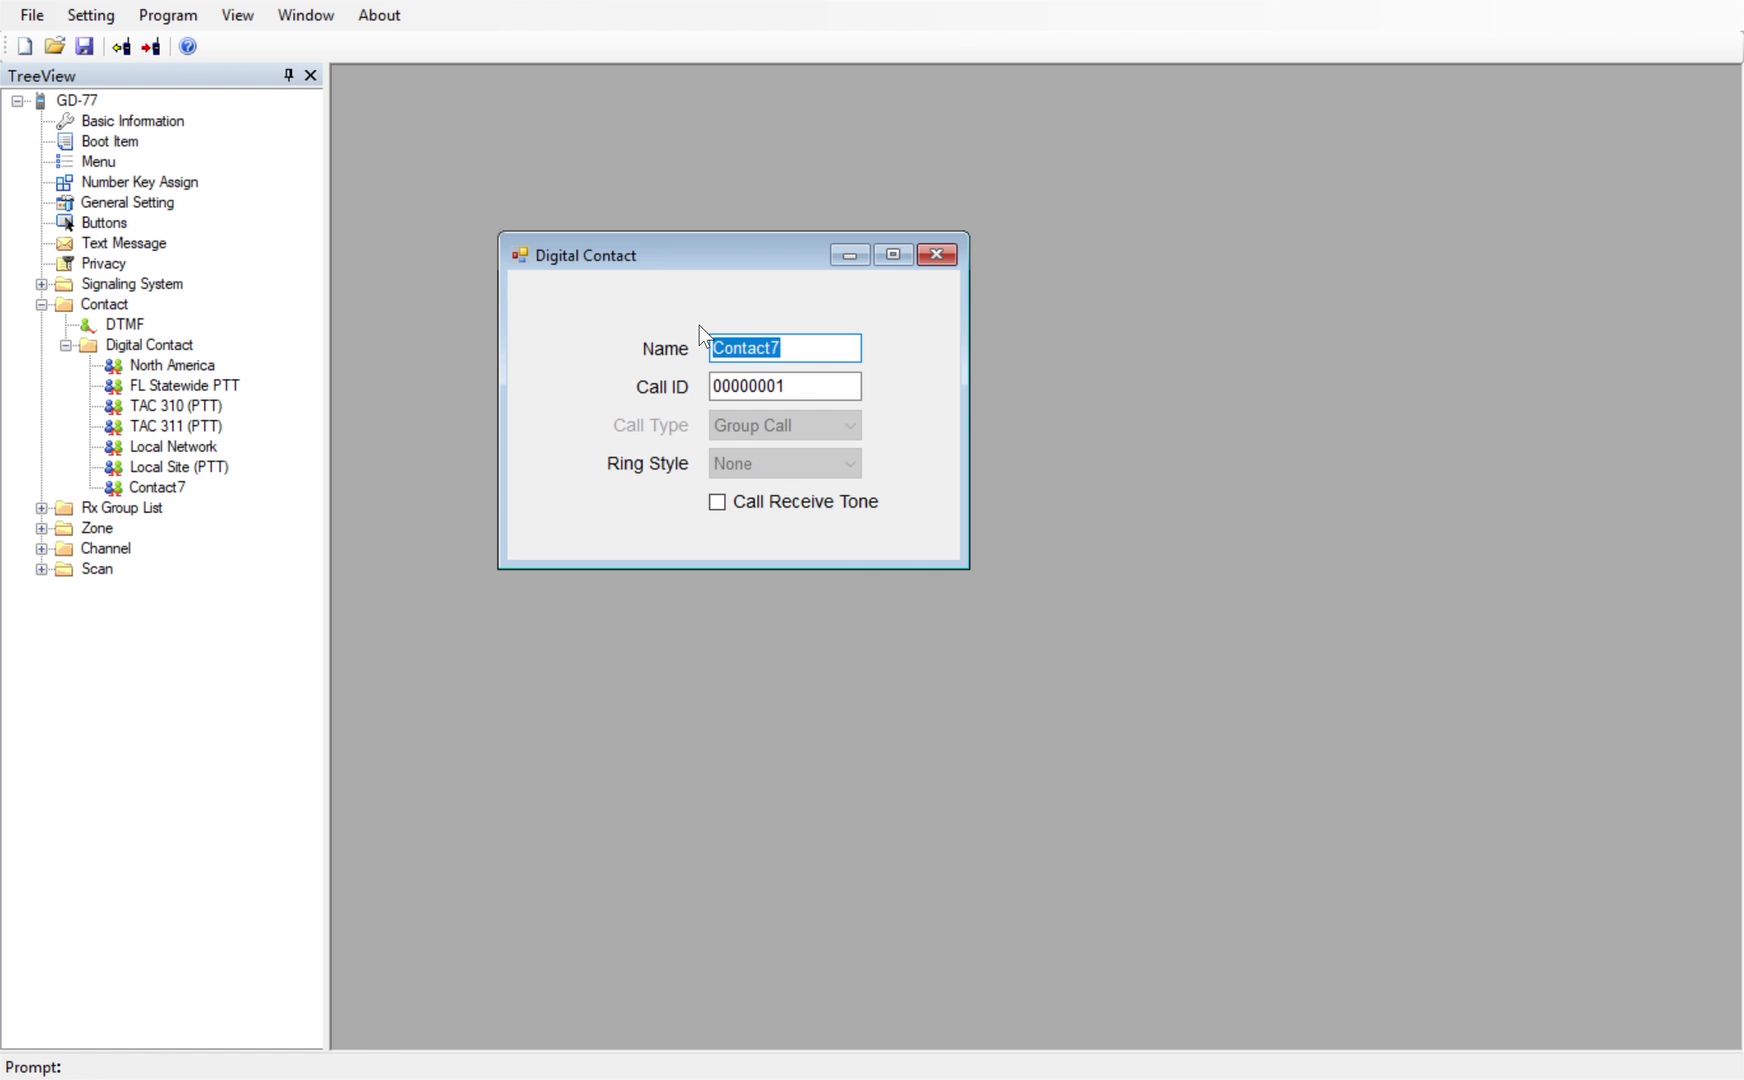
{"action": "type", "text": "TAC "}
{"action": "type", "text": "3"}
{"action": "type", "text": "312"}
{"action": "key", "text": "BackSpace"}
{"action": "key", "text": "BackSpace"}
{"action": "key", "text": "BackSpace"}
{"action": "type", "text": "12 (PTT)"}
{"action": "key", "text": "BackSpace"}
{"action": "key", "text": "BackSpace"}
{"action": "key", "text": "BackSpace"}
{"action": "key", "text": "BackSpace"}
{"action": "key", "text": "BackSpace"}
{"action": "key", "text": "BackSpace"}
Set the call ID of the TAC 312 contact to 00000312 and close its form
{"action": "left_click", "coordinate": [816, 391]}
{"action": "key", "text": "BackSpace"}
{"action": "key", "text": "BackSpace"}
{"action": "key", "text": "BackSpace"}
{"action": "type", "text": "312"}
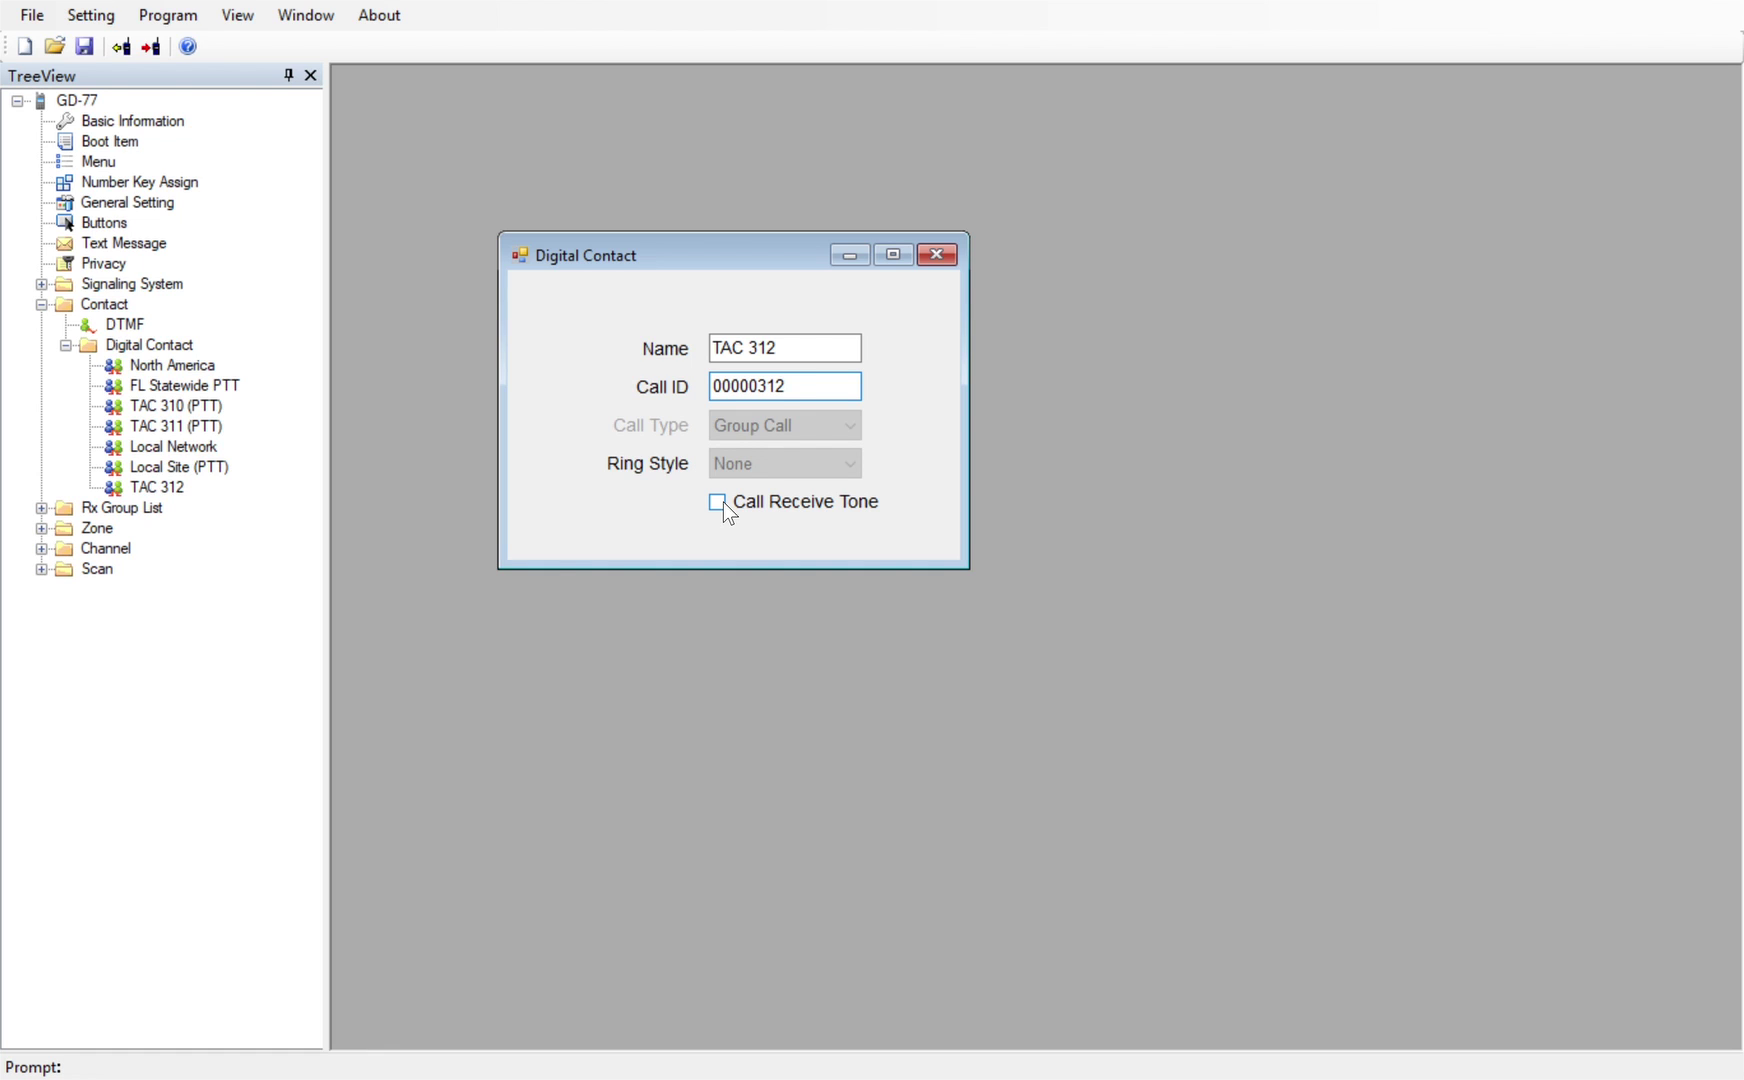
{"action": "left_click", "coordinate": [936, 255]}
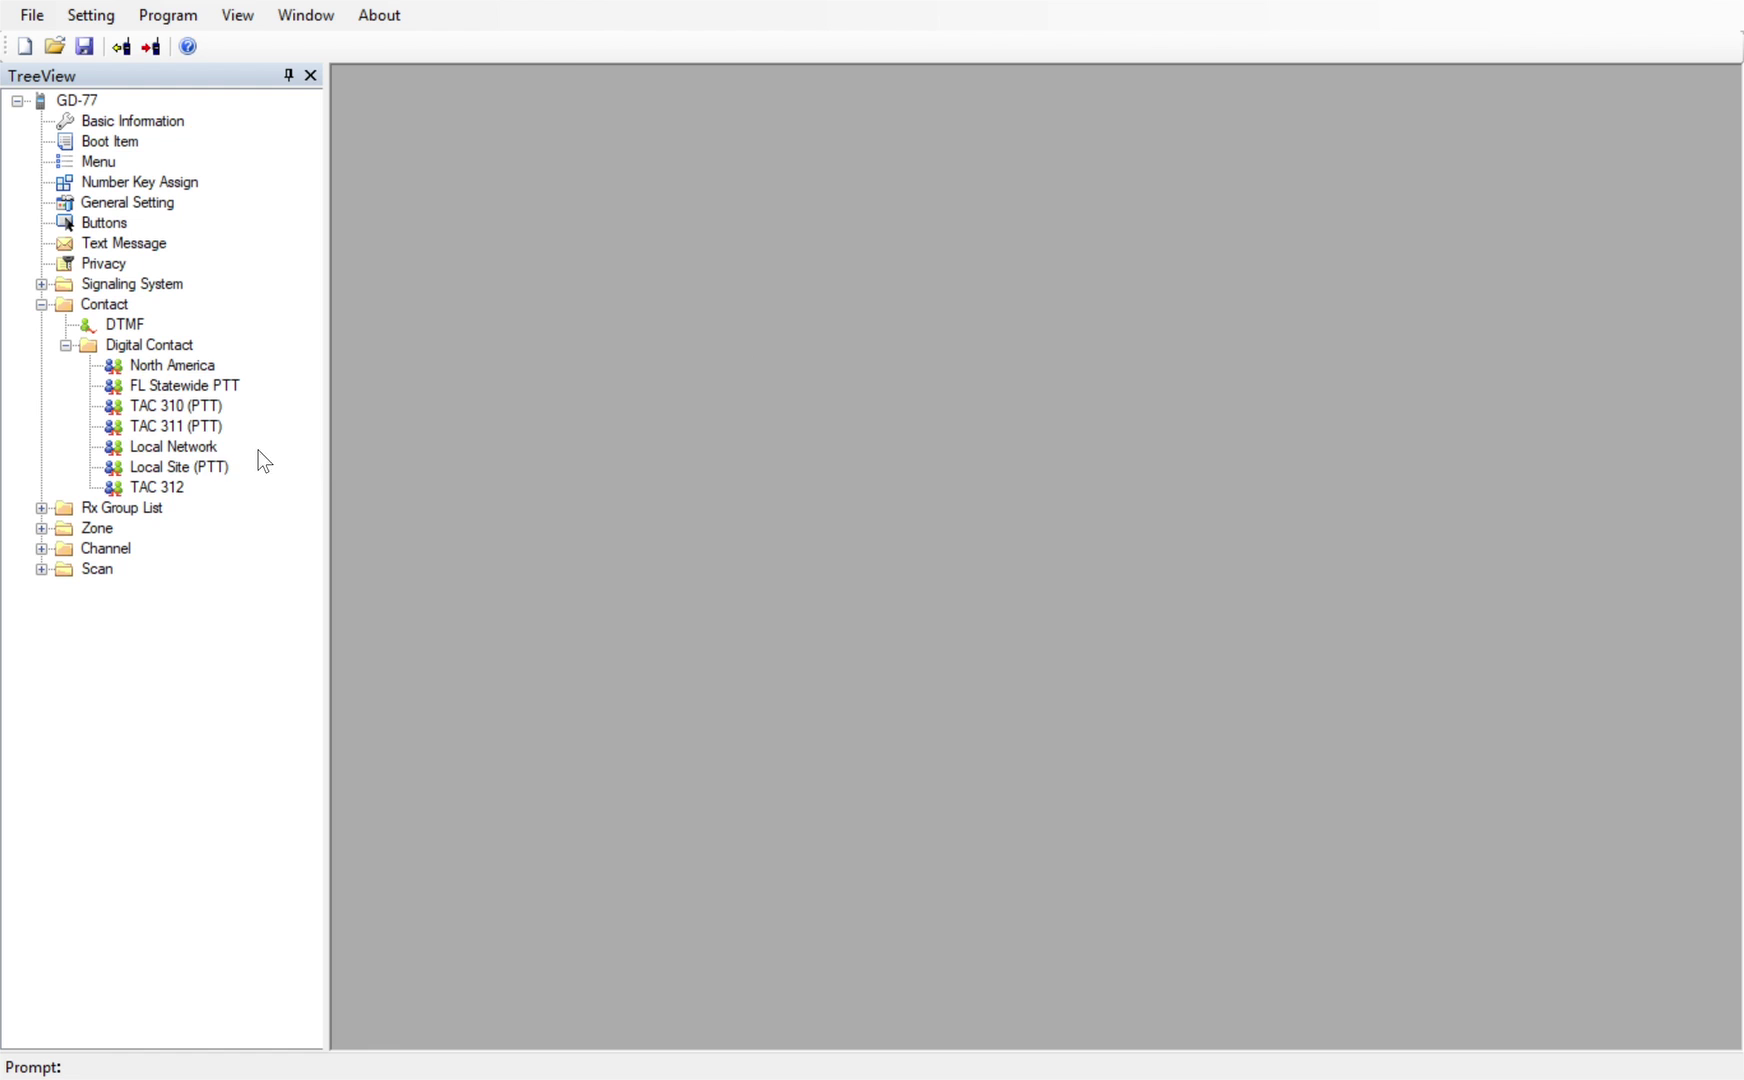
Open the digital contacts list and check the TAC 312 entry
{"action": "left_click", "coordinate": [171, 488]}
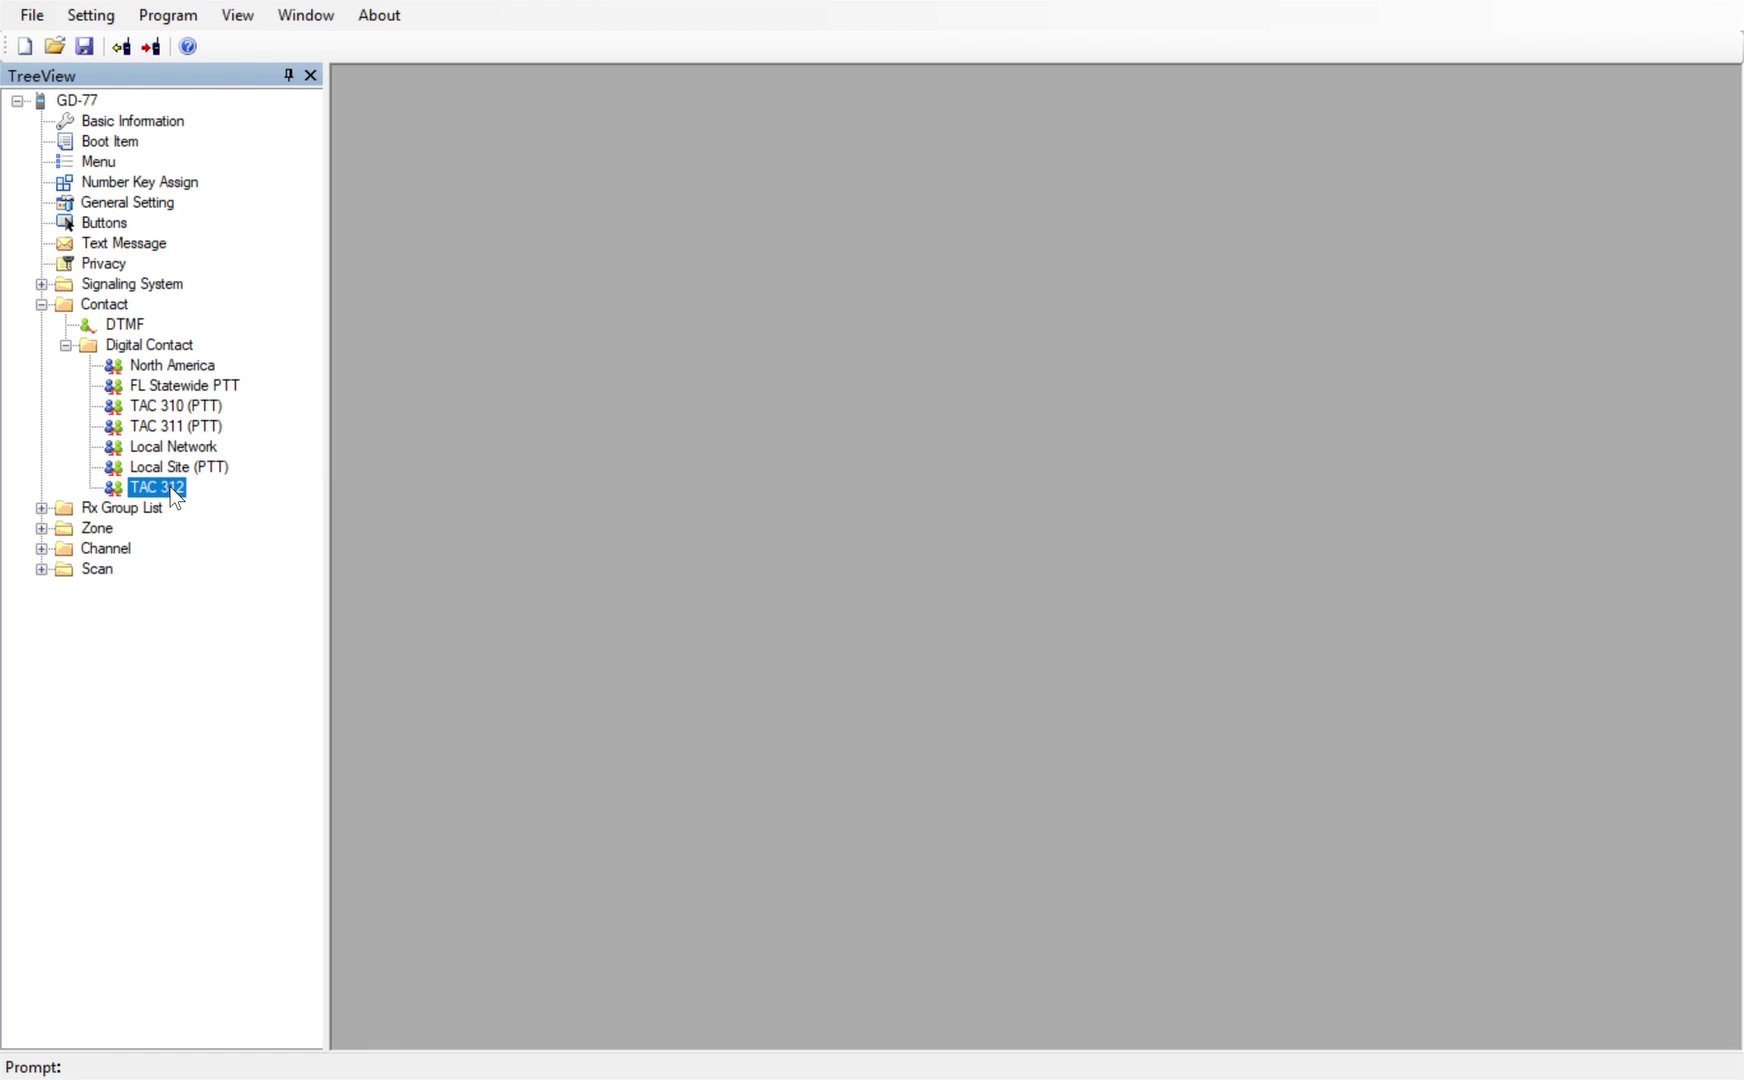
{"action": "double_click", "coordinate": [160, 347]}
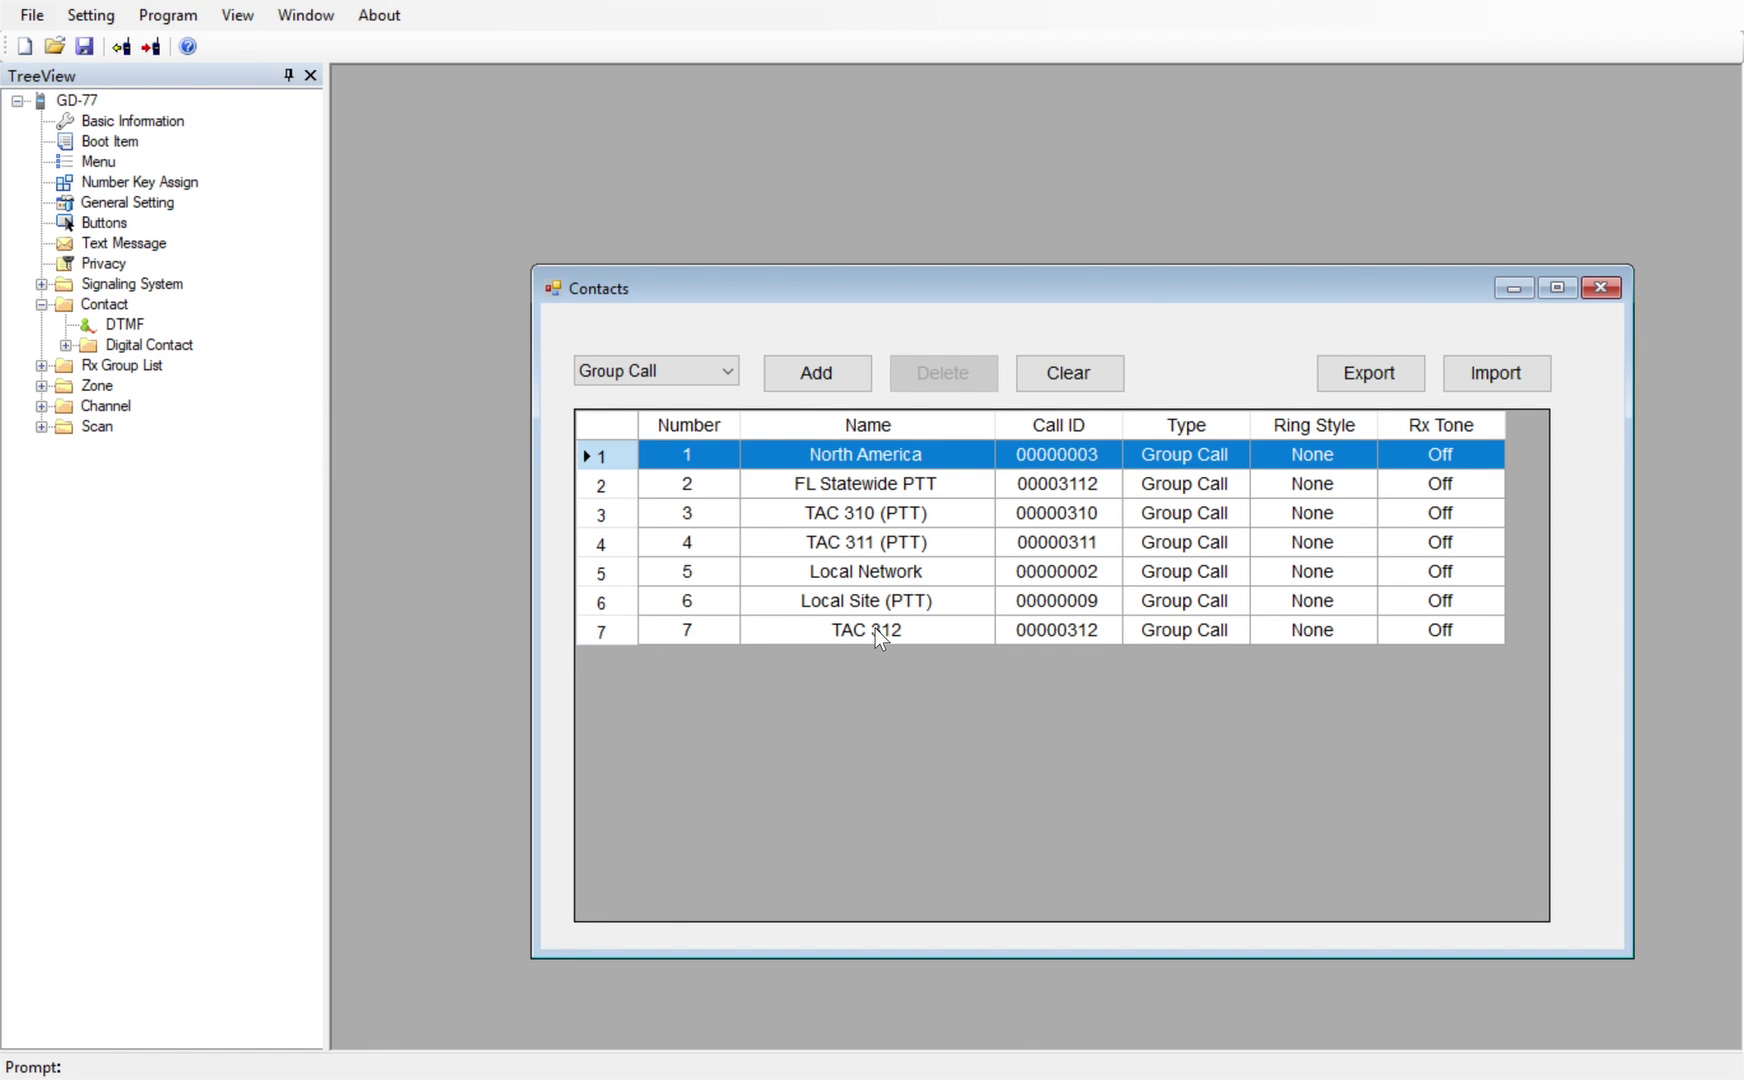
{"action": "left_click", "coordinate": [871, 628]}
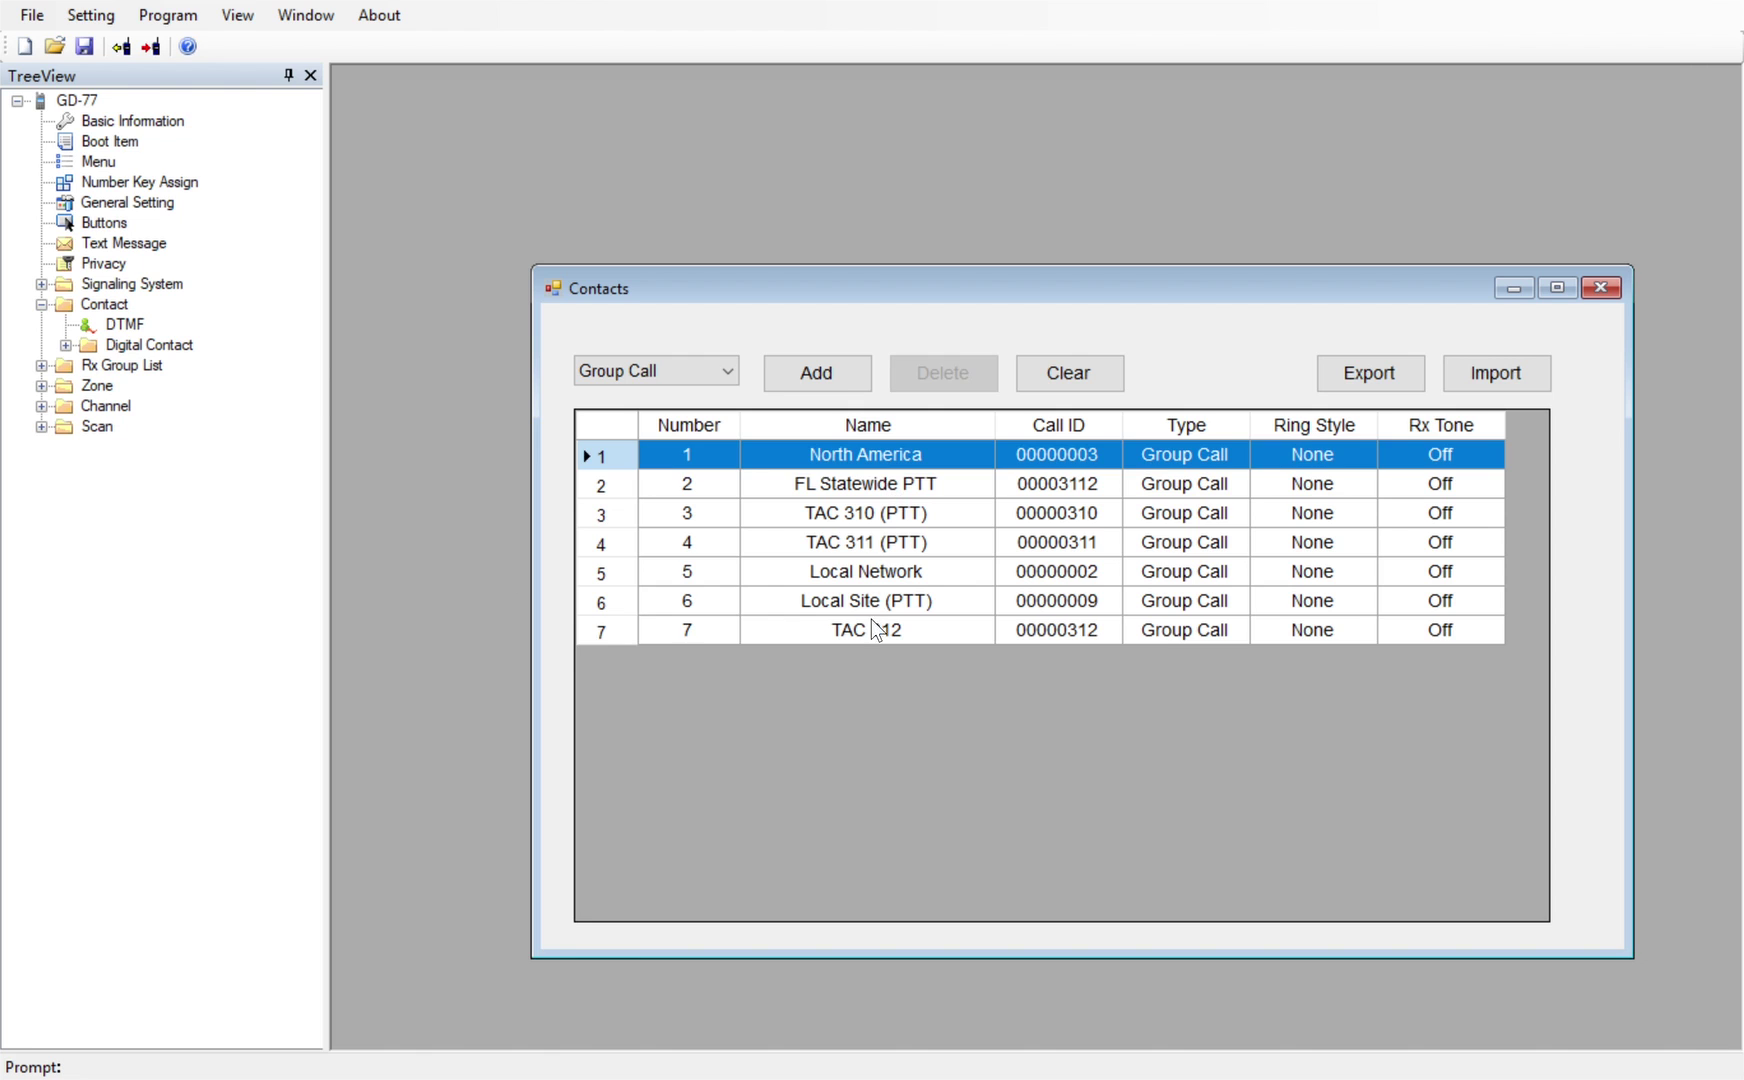
{"action": "left_click", "coordinate": [871, 624]}
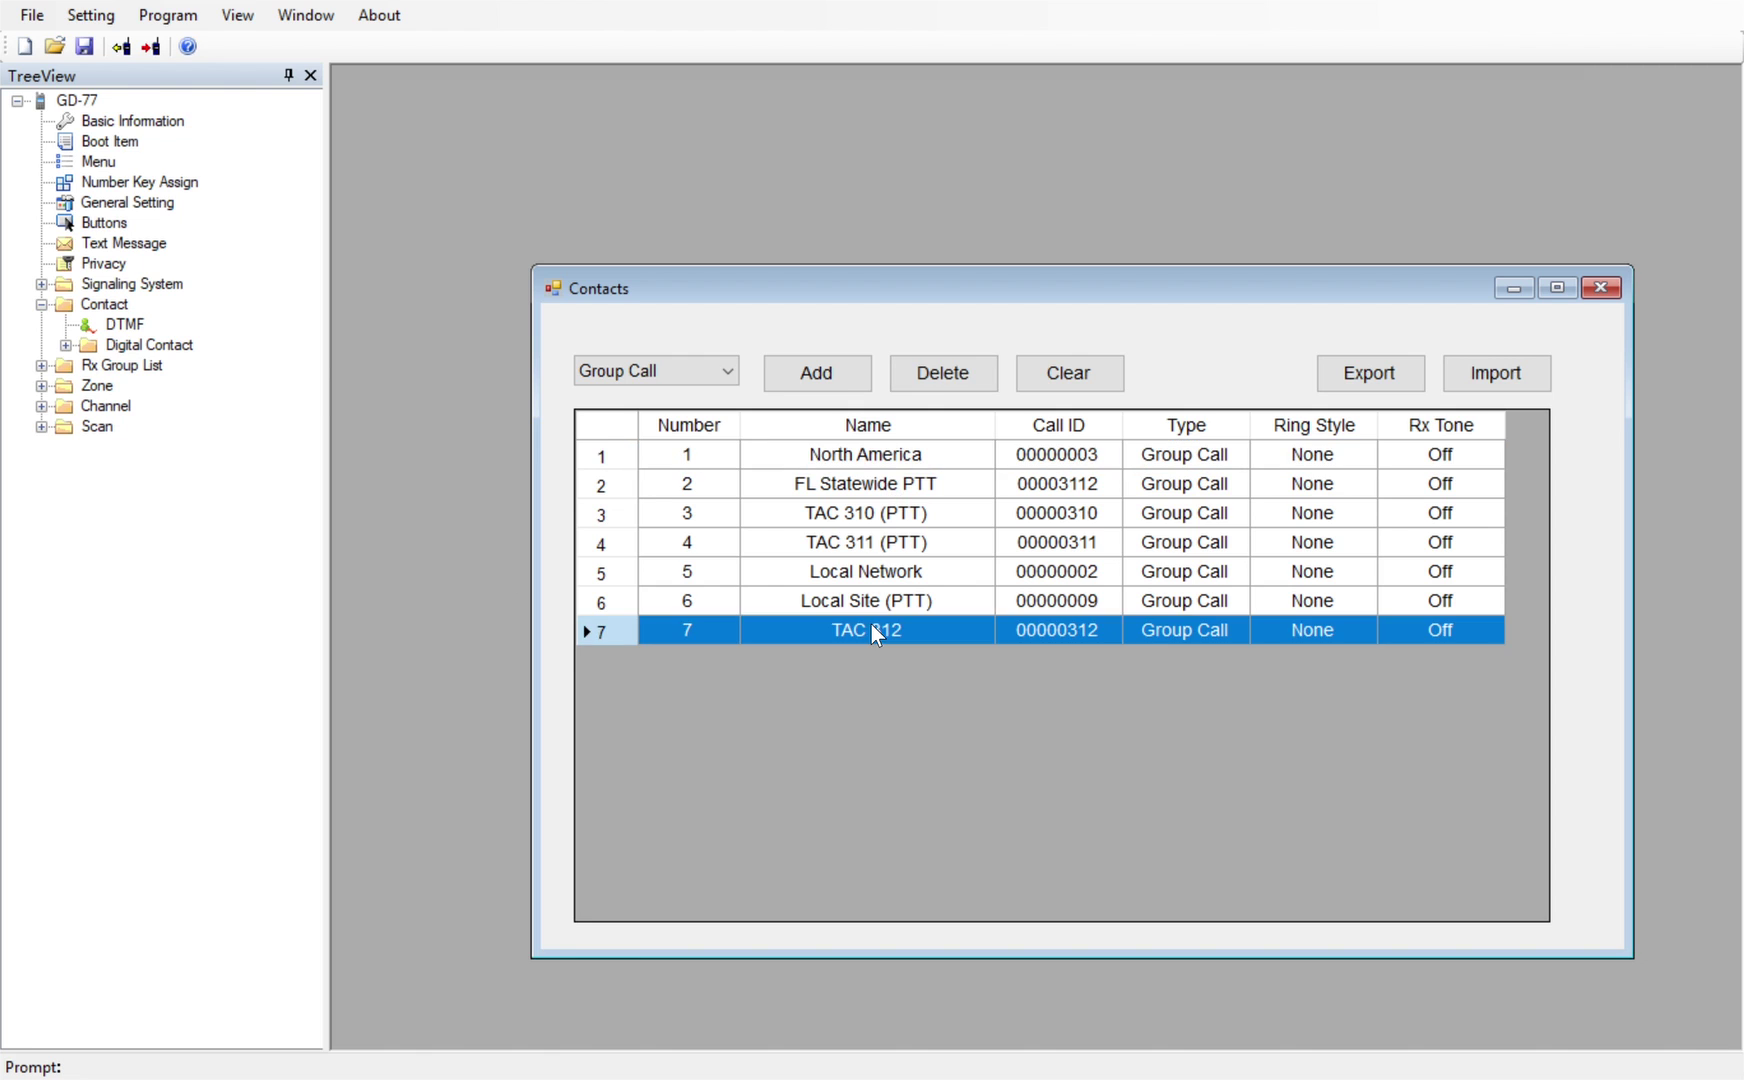
{"action": "left_click_drag", "start_coordinate": [1264, 301], "coordinate": [1072, 307]}
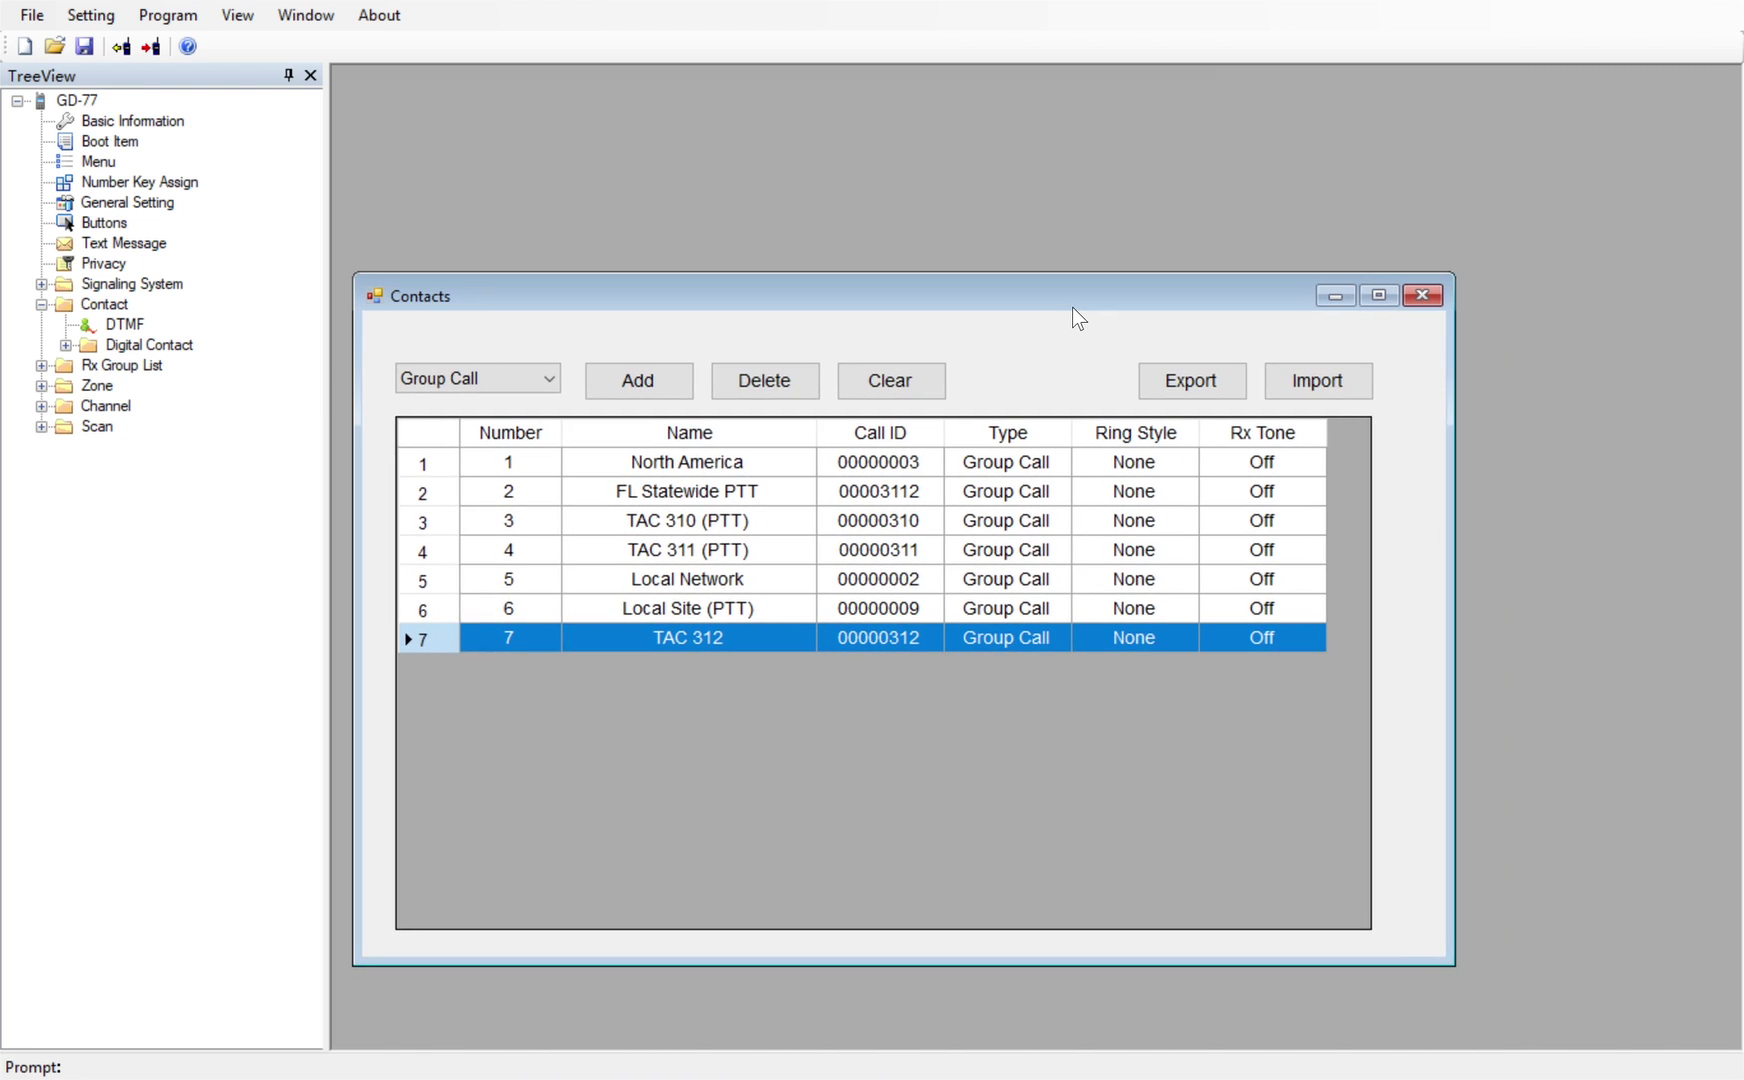
Add a private call contact under the digital contacts and fill in the contact's full name
{"action": "left_click", "coordinate": [1422, 296]}
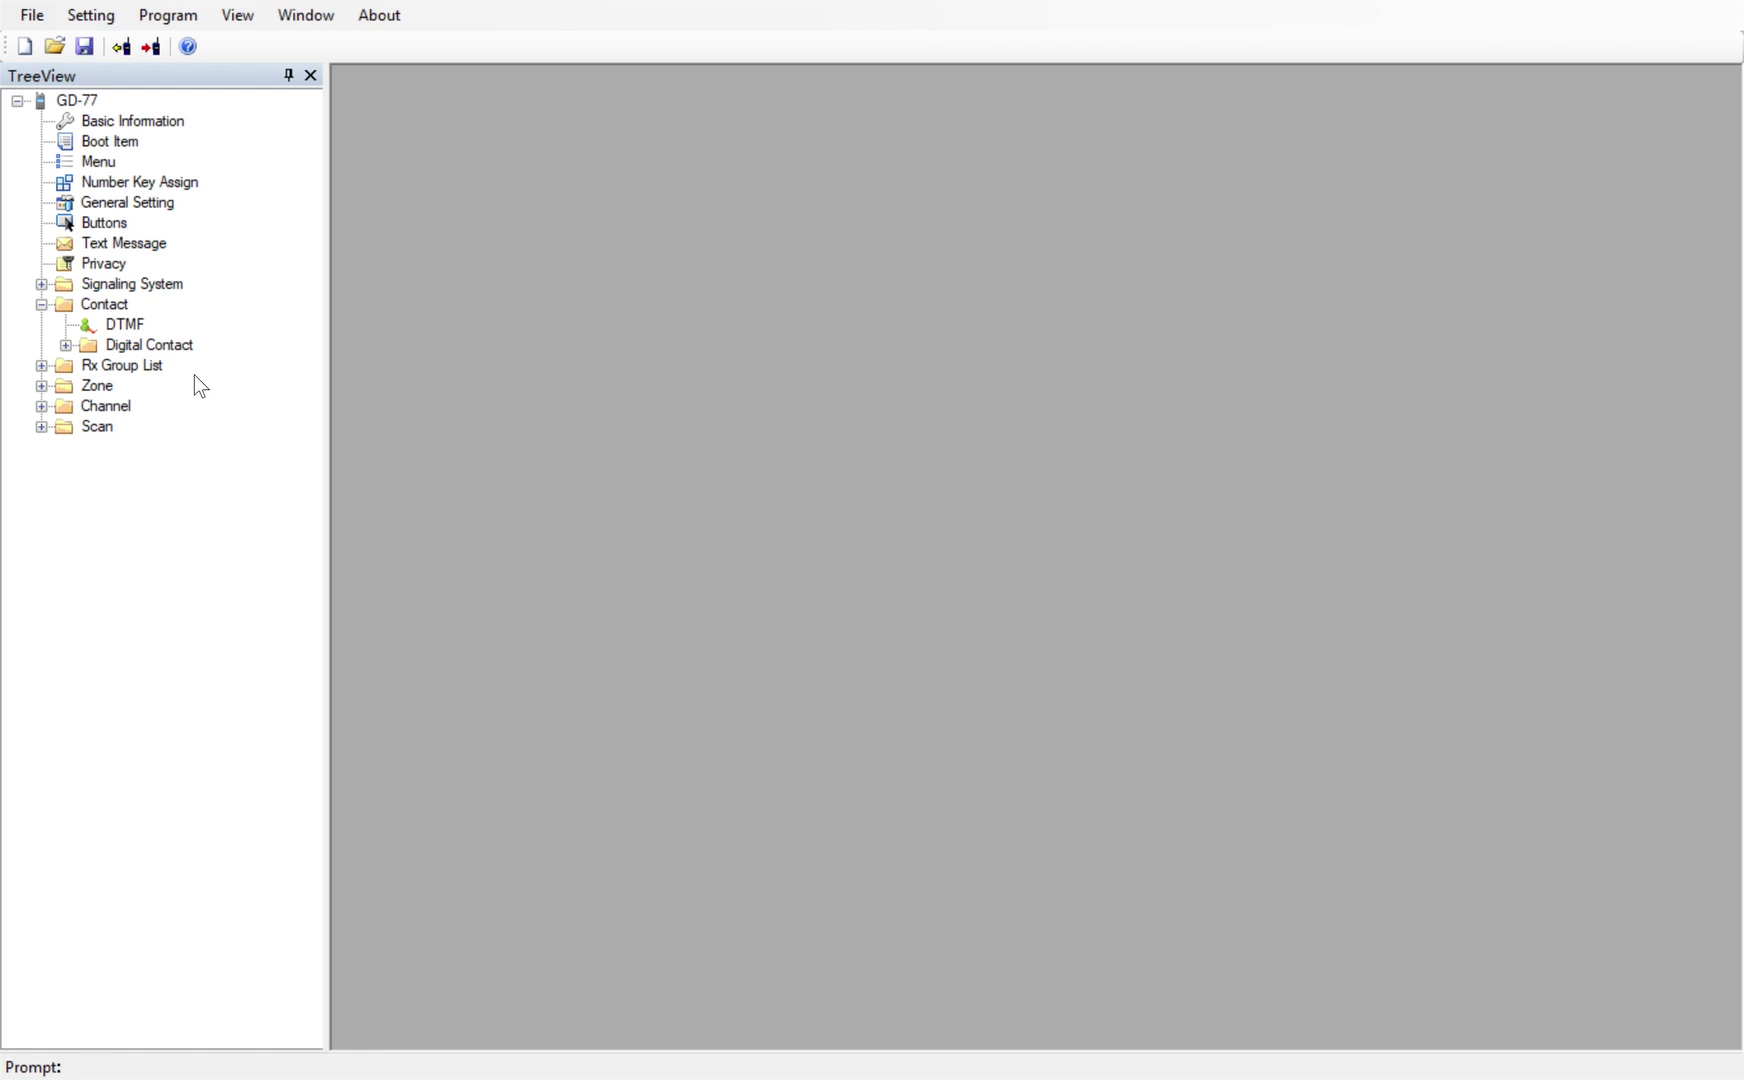
{"action": "left_click", "coordinate": [125, 347]}
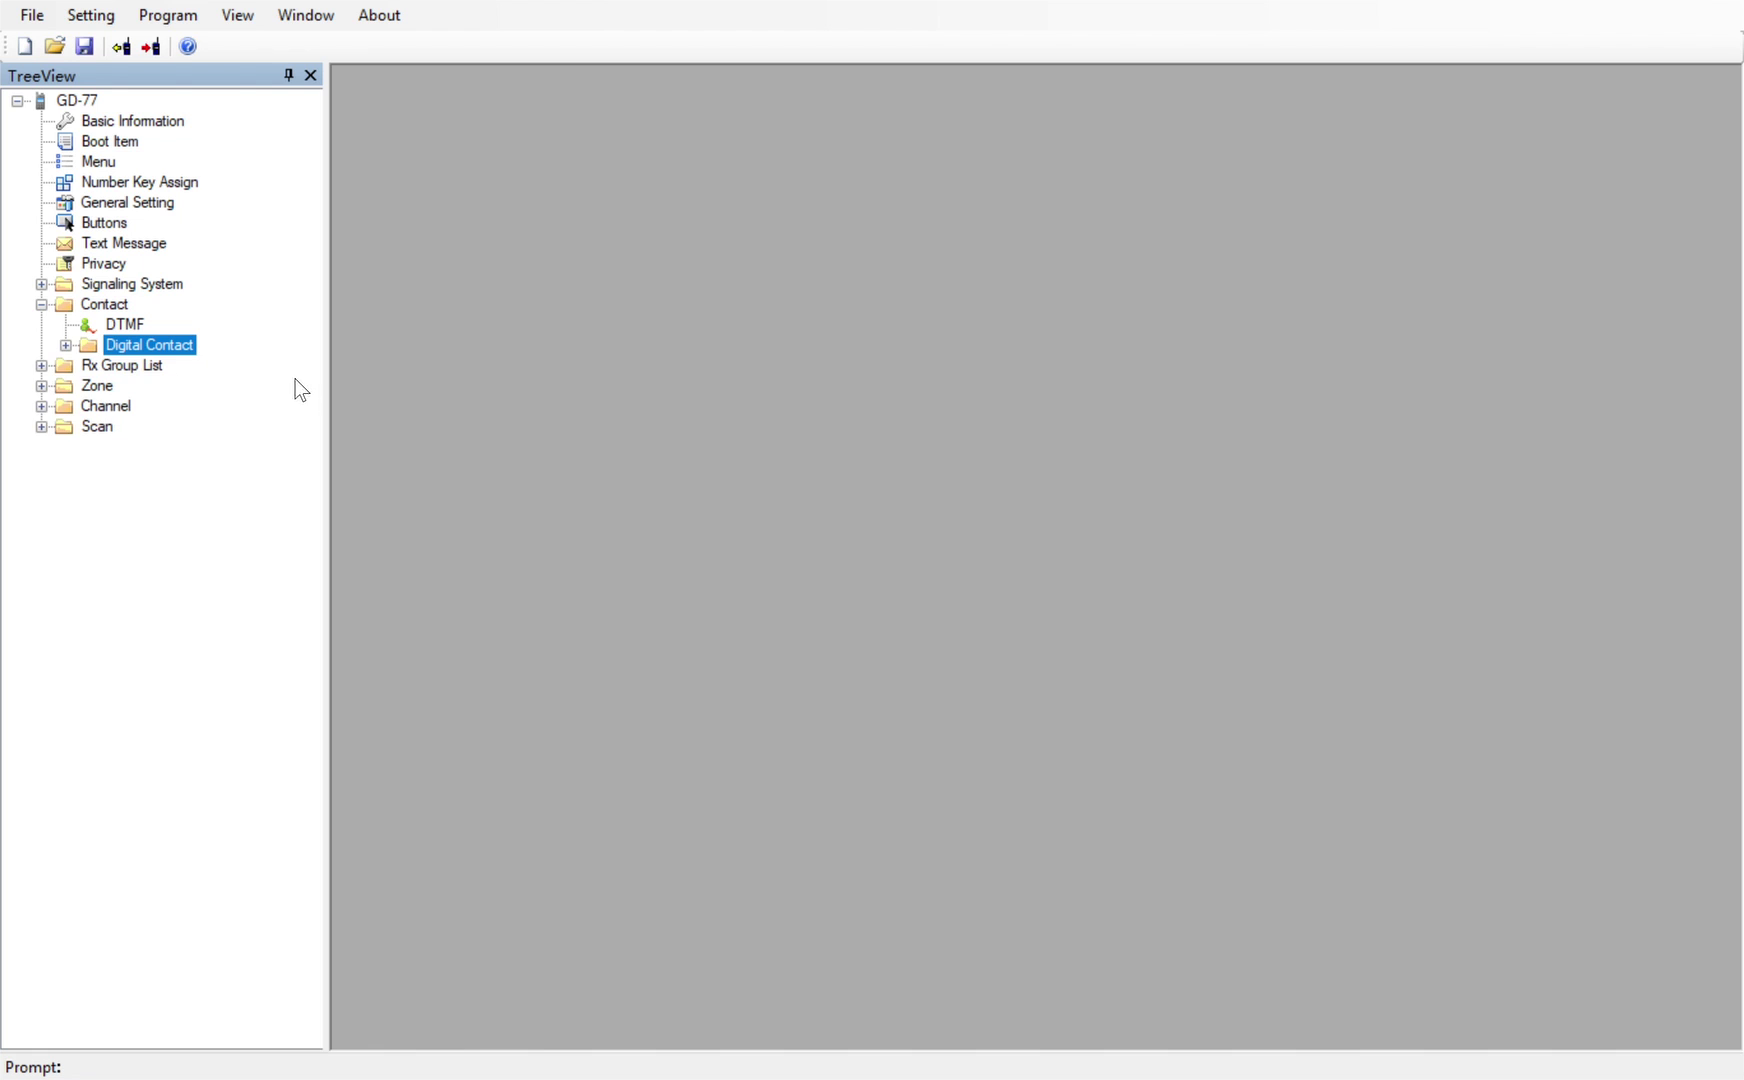
{"action": "key", "text": "Right"}
{"action": "double_click", "coordinate": [184, 507]}
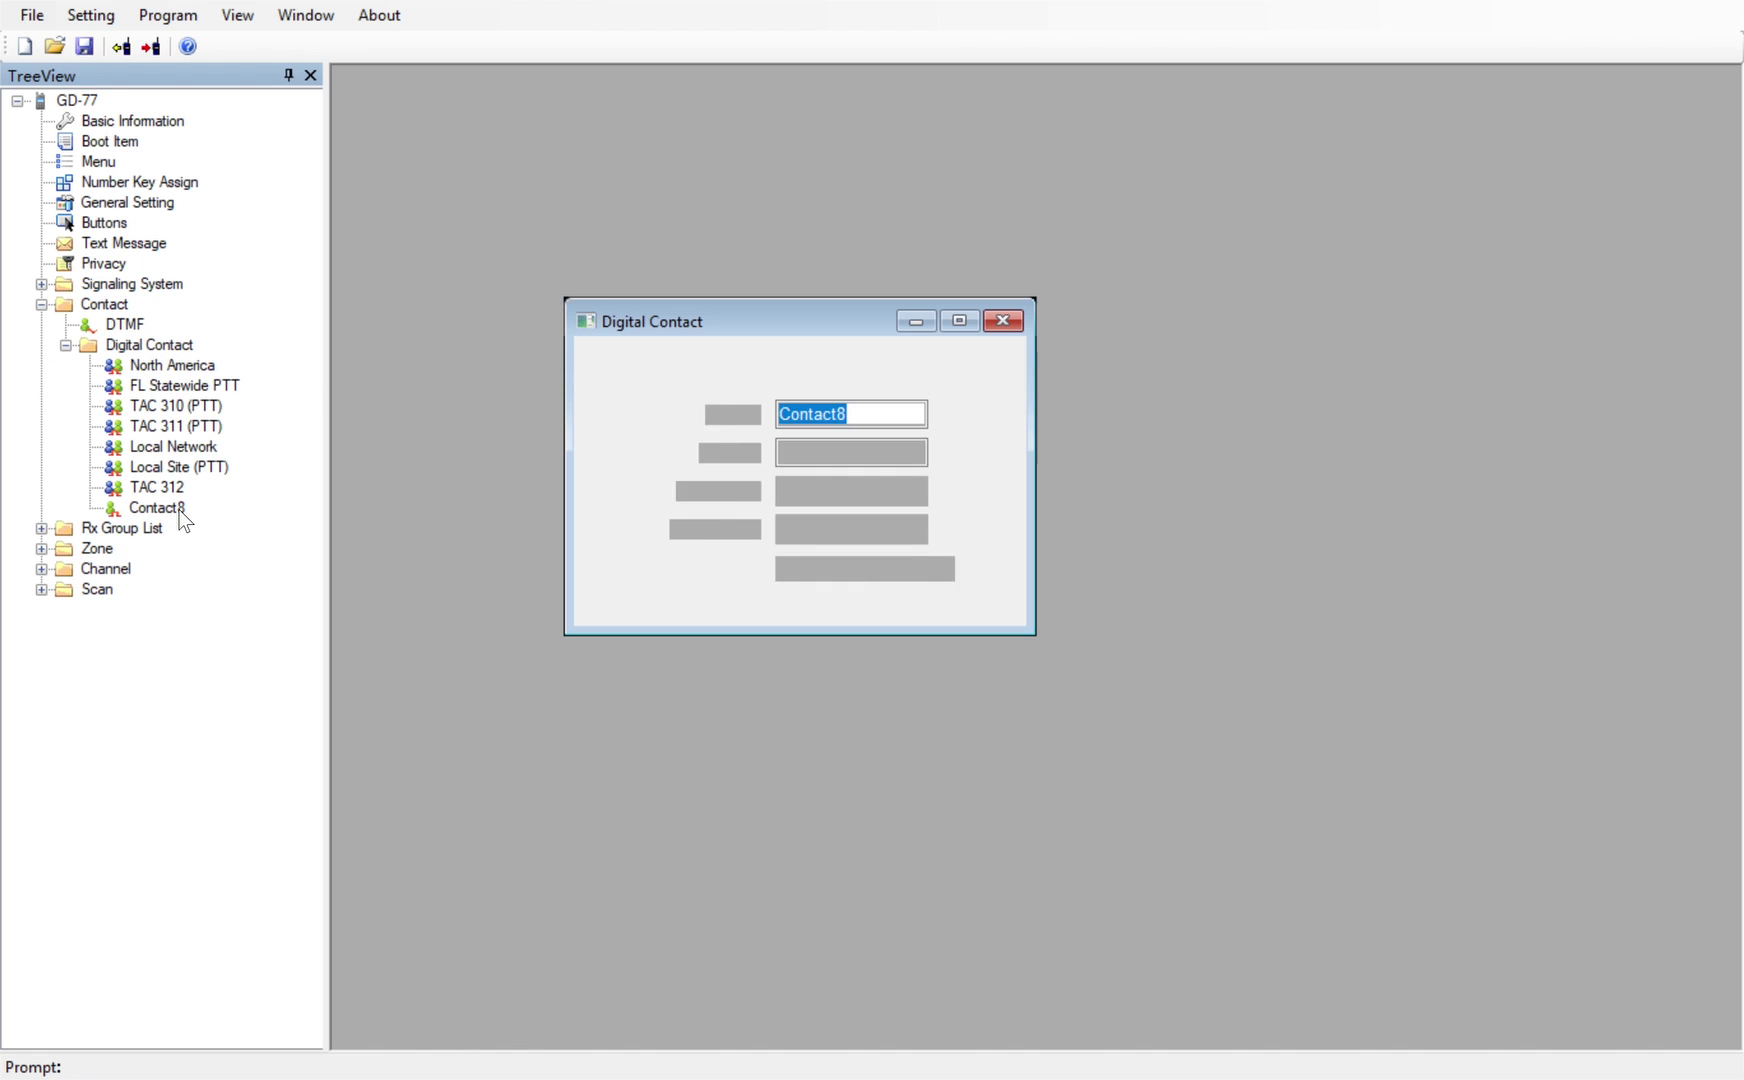
{"action": "type", "text": "John DOe"}
{"action": "key", "text": "BackSpace"}
{"action": "key", "text": "BackSpace"}
{"action": "type", "text": "oe"}
{"action": "key", "text": "Tab"}
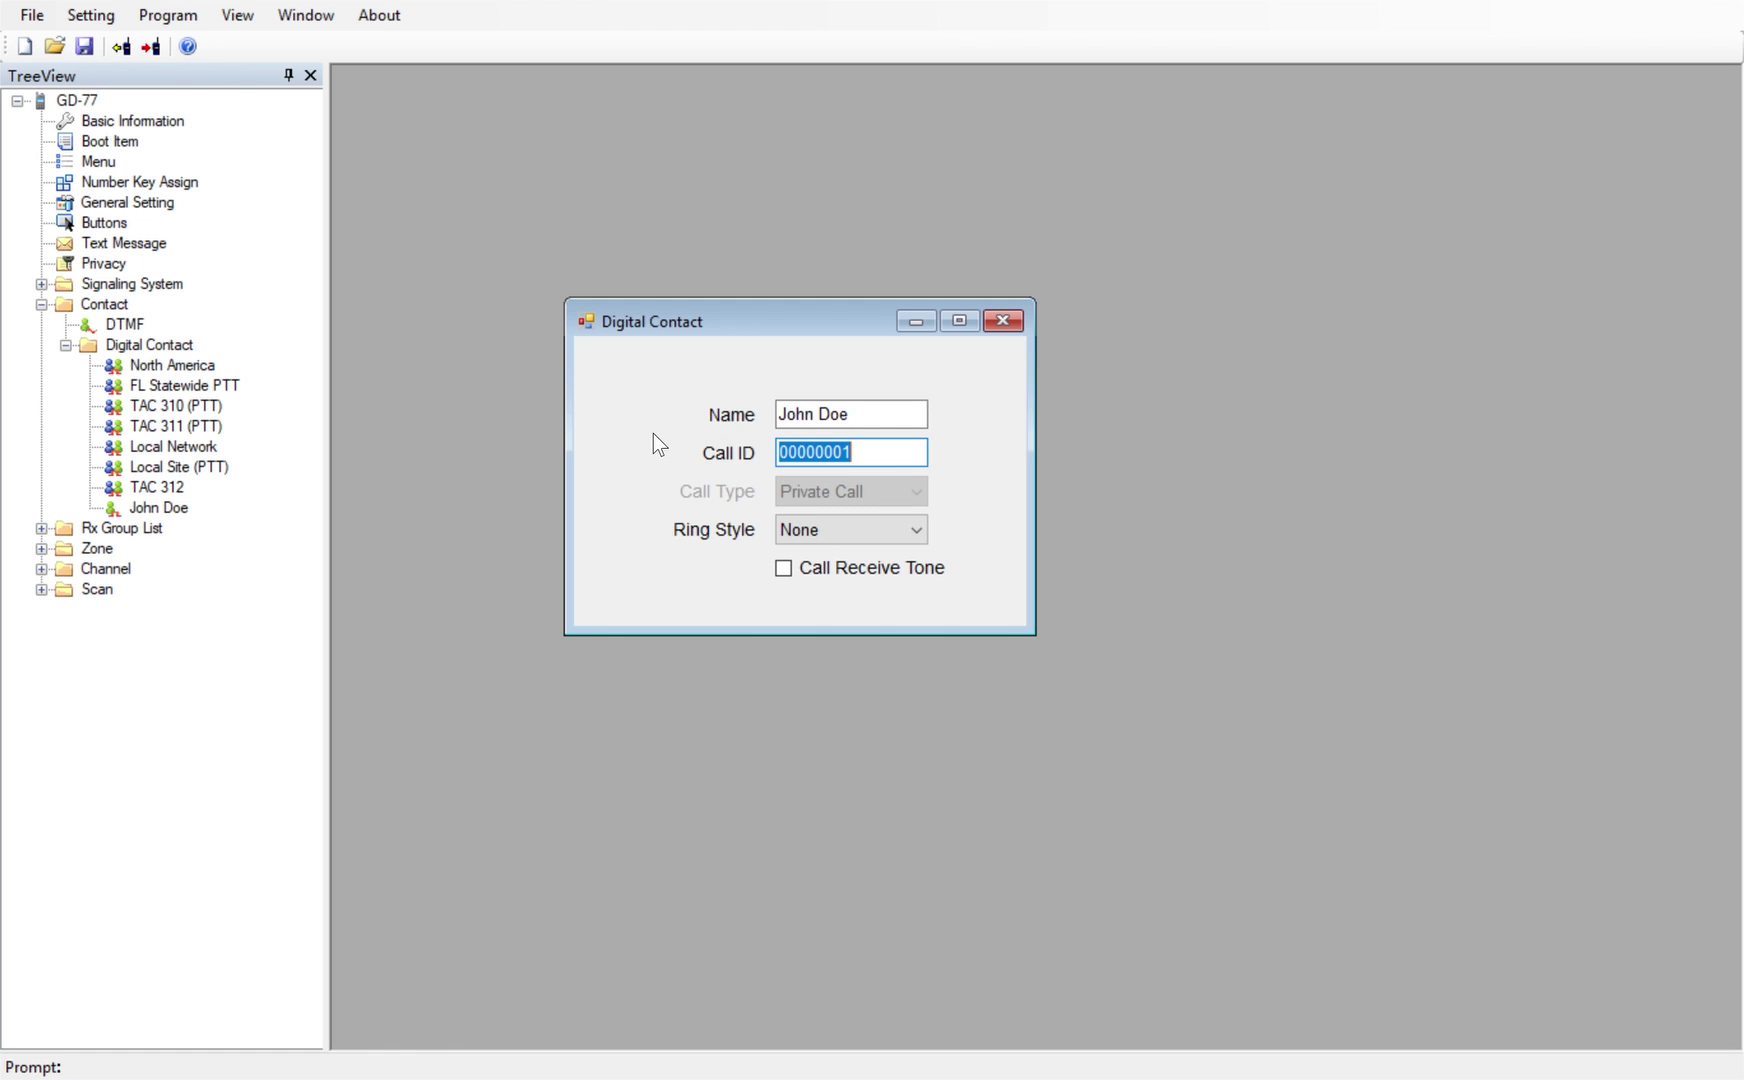
{"action": "type", "text": "31224454"}
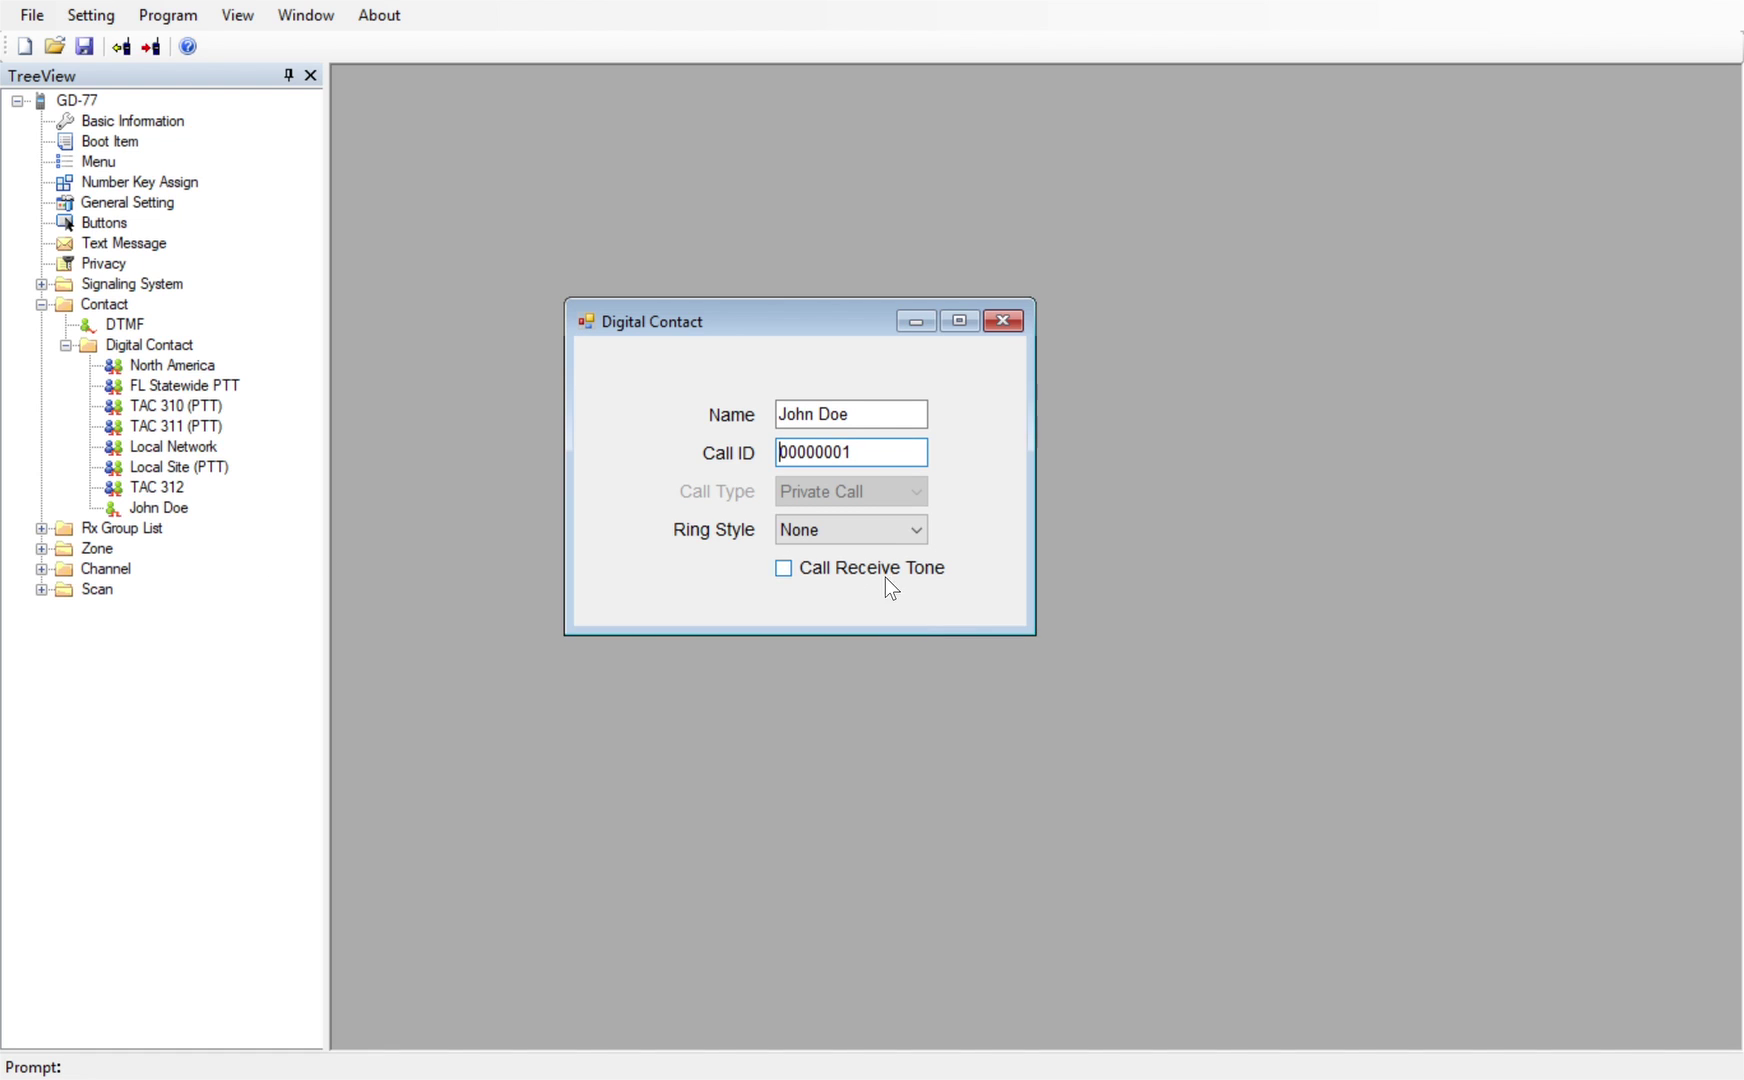
{"action": "left_click", "coordinate": [1002, 320]}
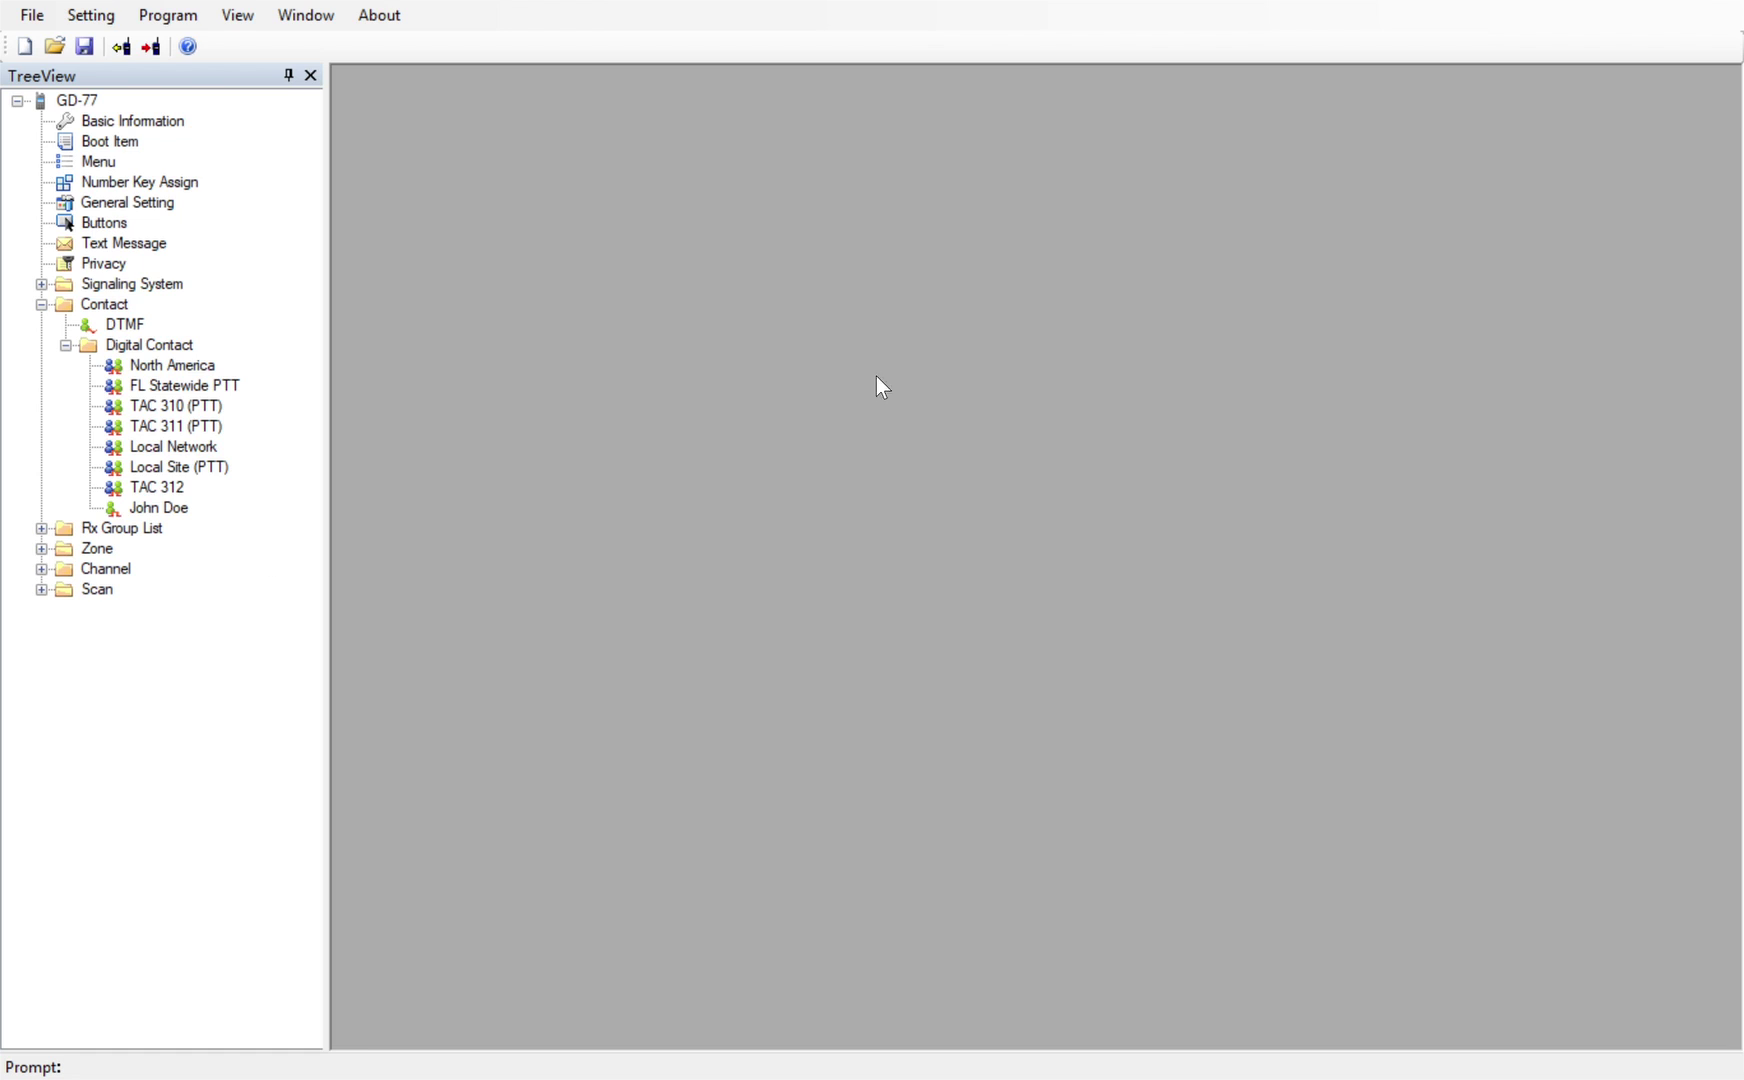
Delete the private call contact from the digital contacts and collapse the contact entries
{"action": "left_click", "coordinate": [176, 507]}
{"action": "key", "text": "Delete"}
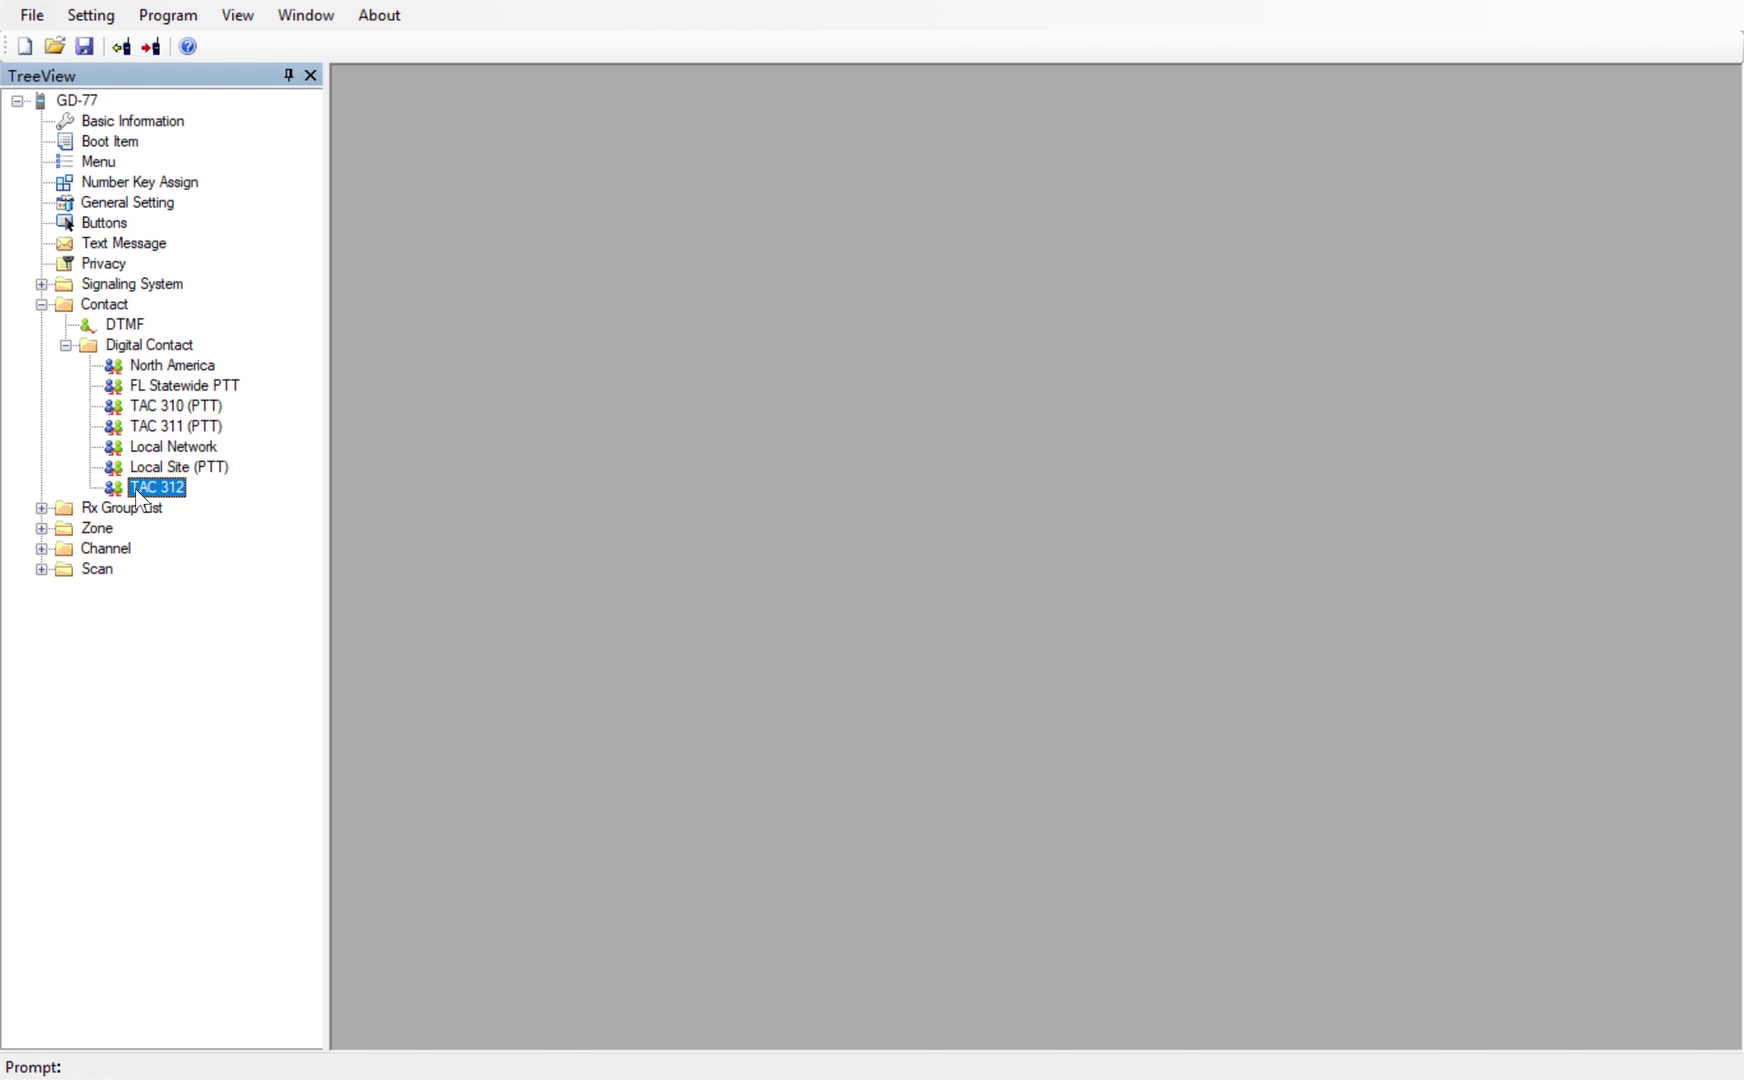
{"action": "left_click", "coordinate": [65, 345]}
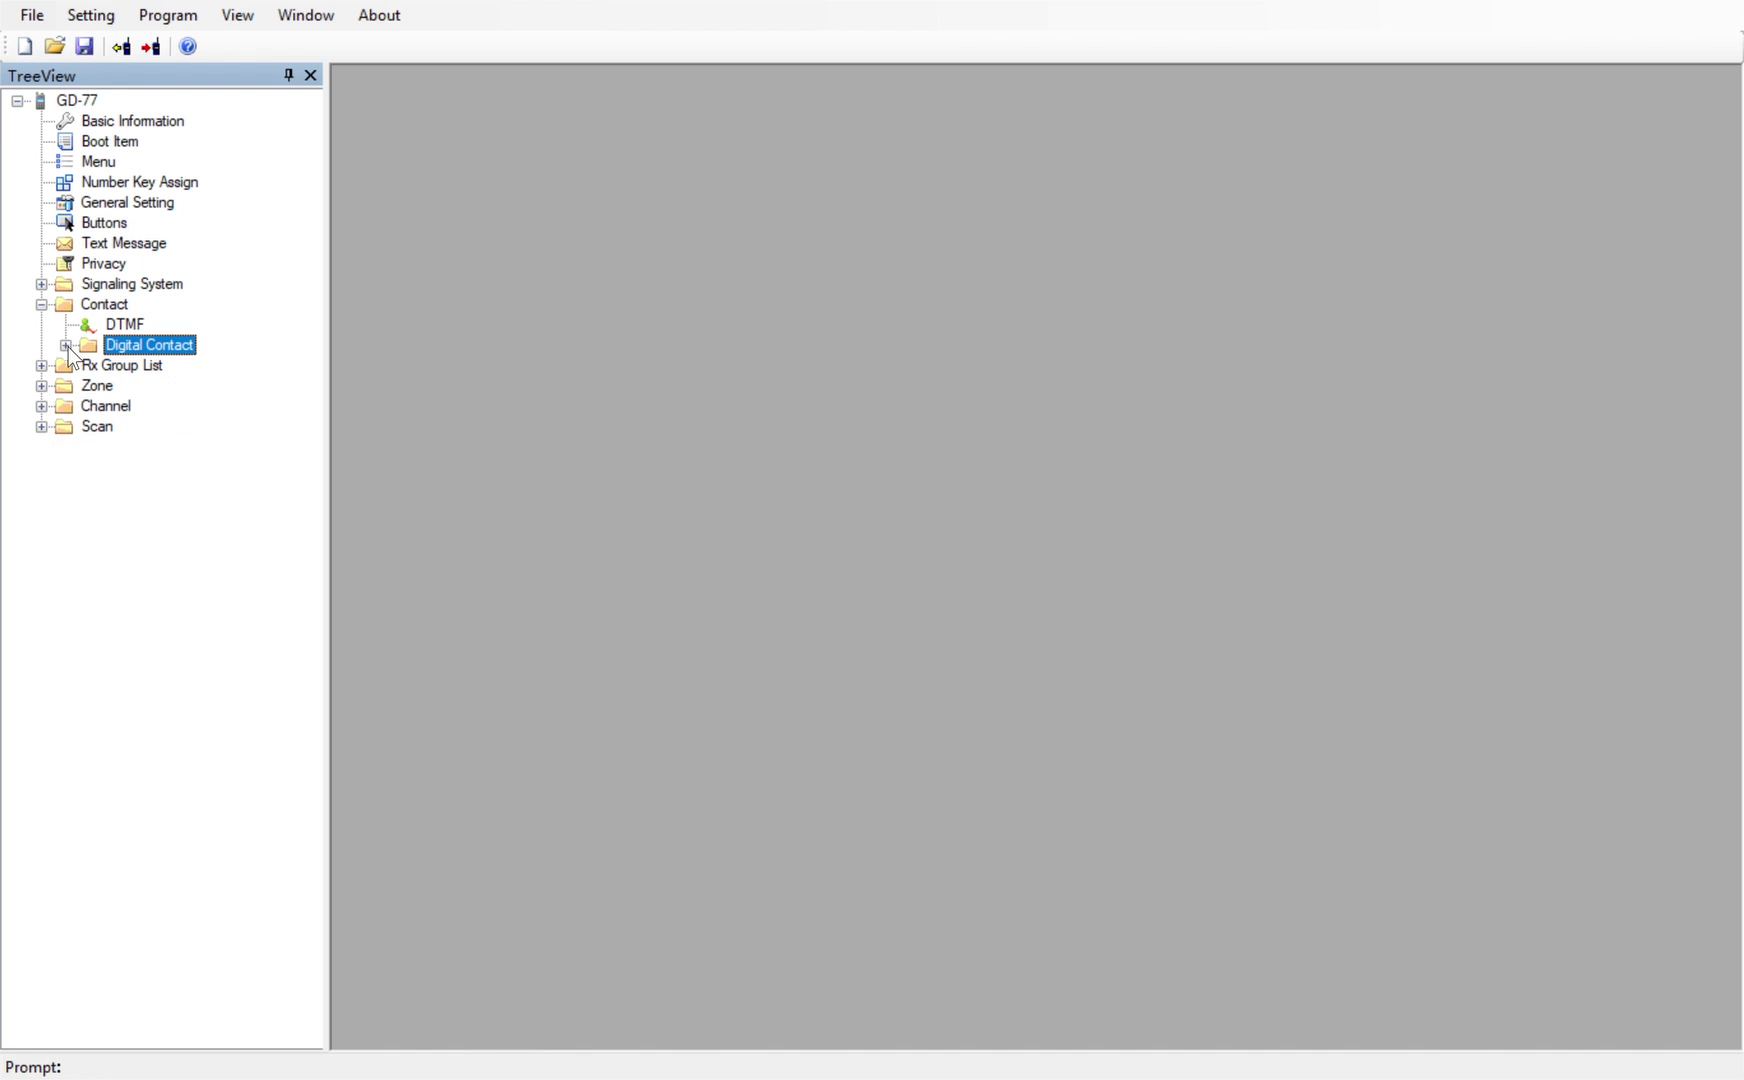
{"action": "left_click", "coordinate": [41, 304]}
Open the North America Rx group list, check its member contacts and close it
{"action": "left_click", "coordinate": [42, 325]}
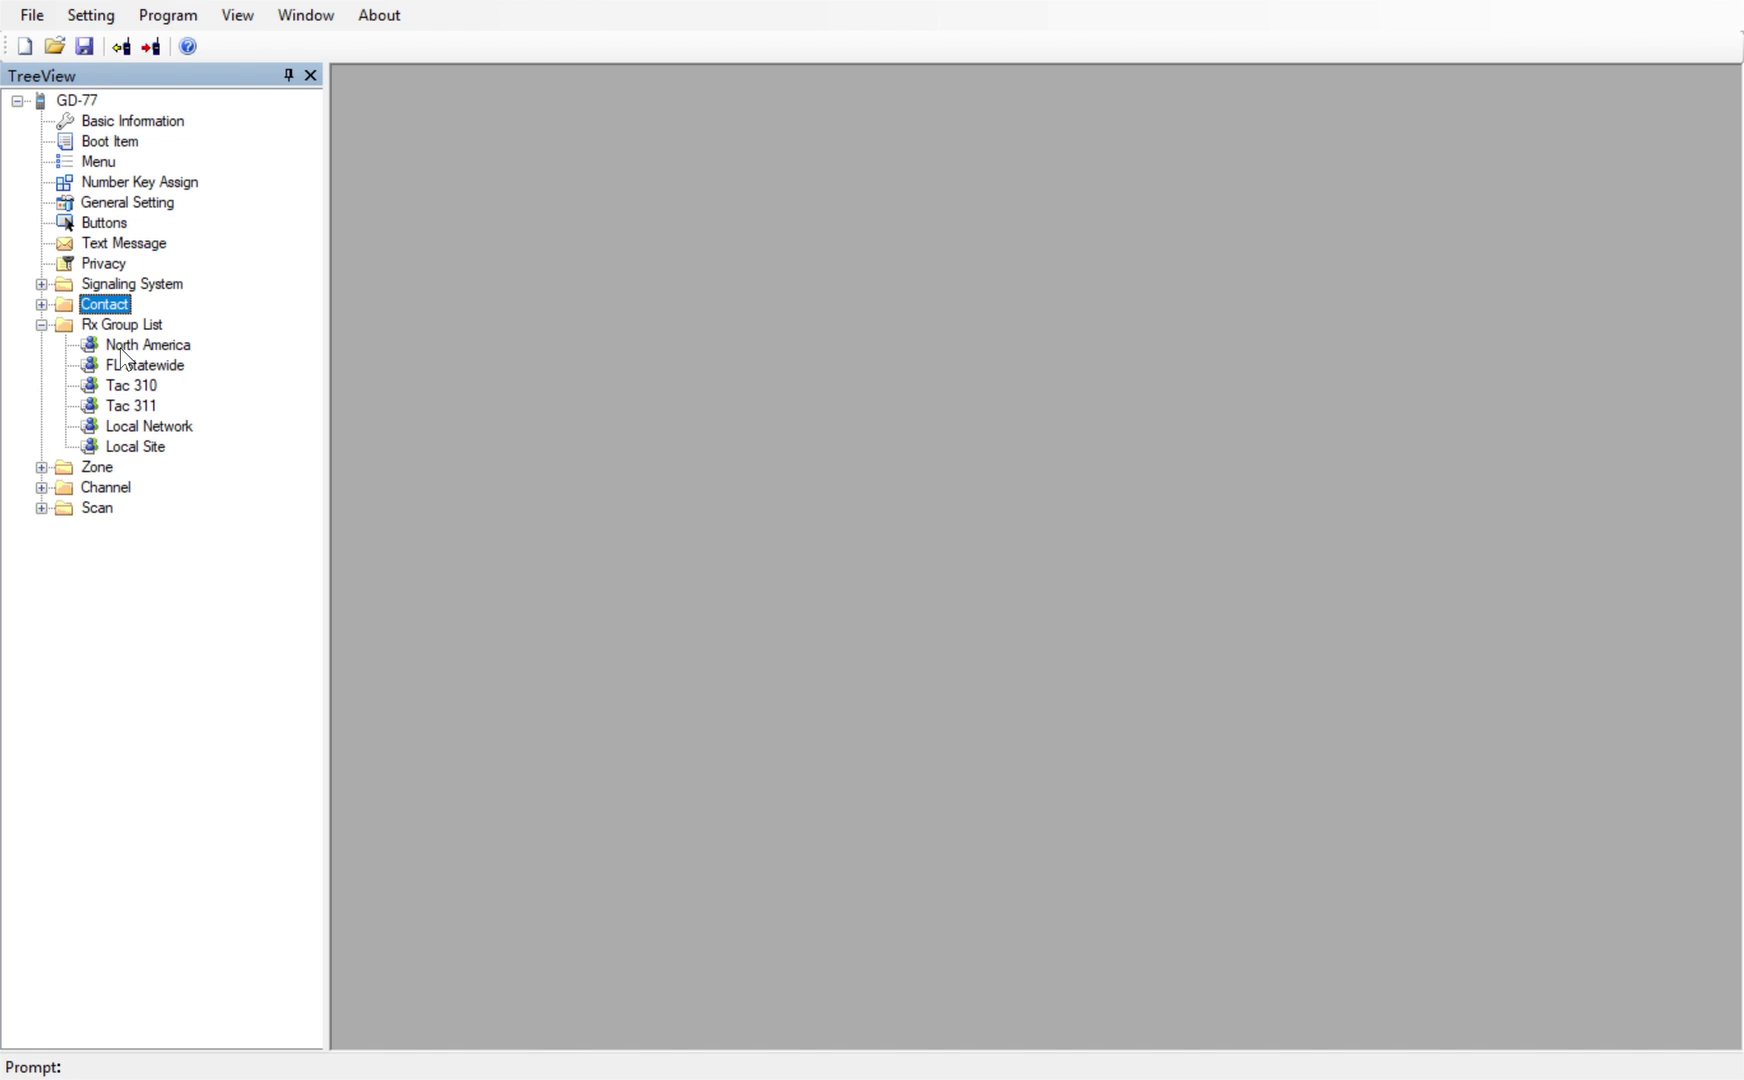
{"action": "double_click", "coordinate": [121, 349]}
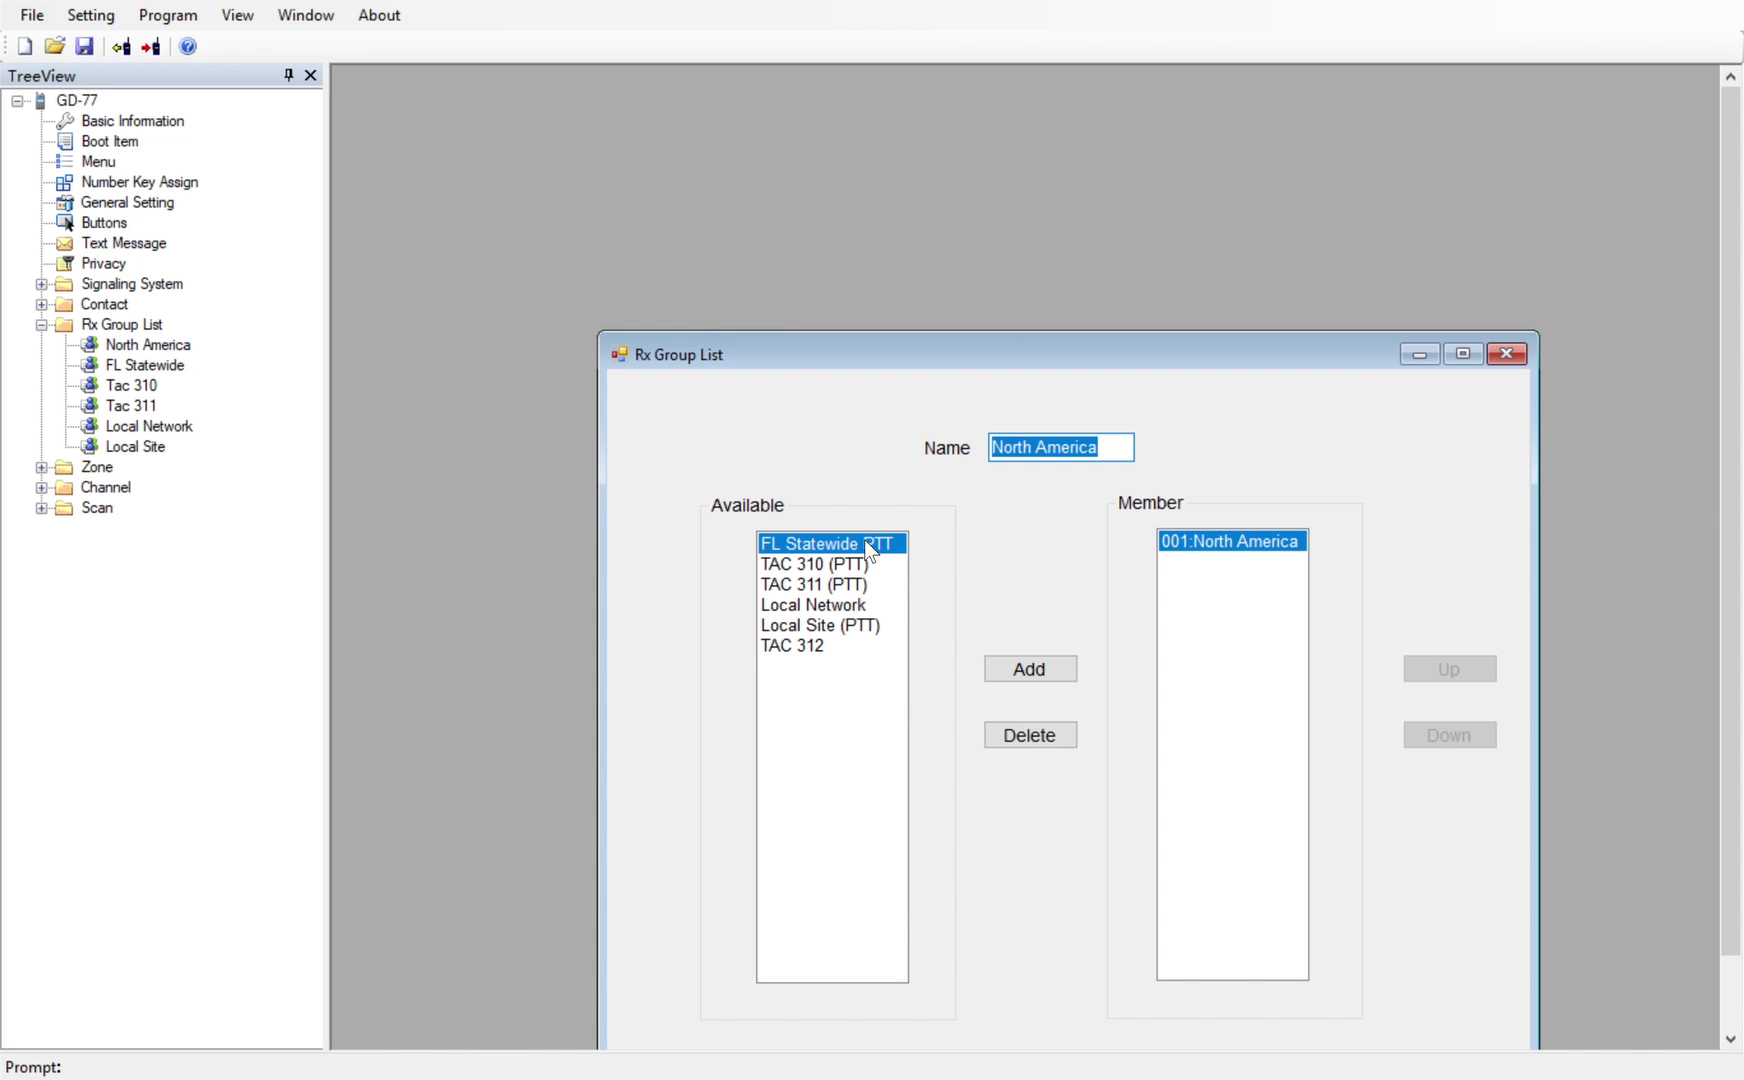
{"action": "left_click_drag", "start_coordinate": [982, 343], "coordinate": [880, 172]}
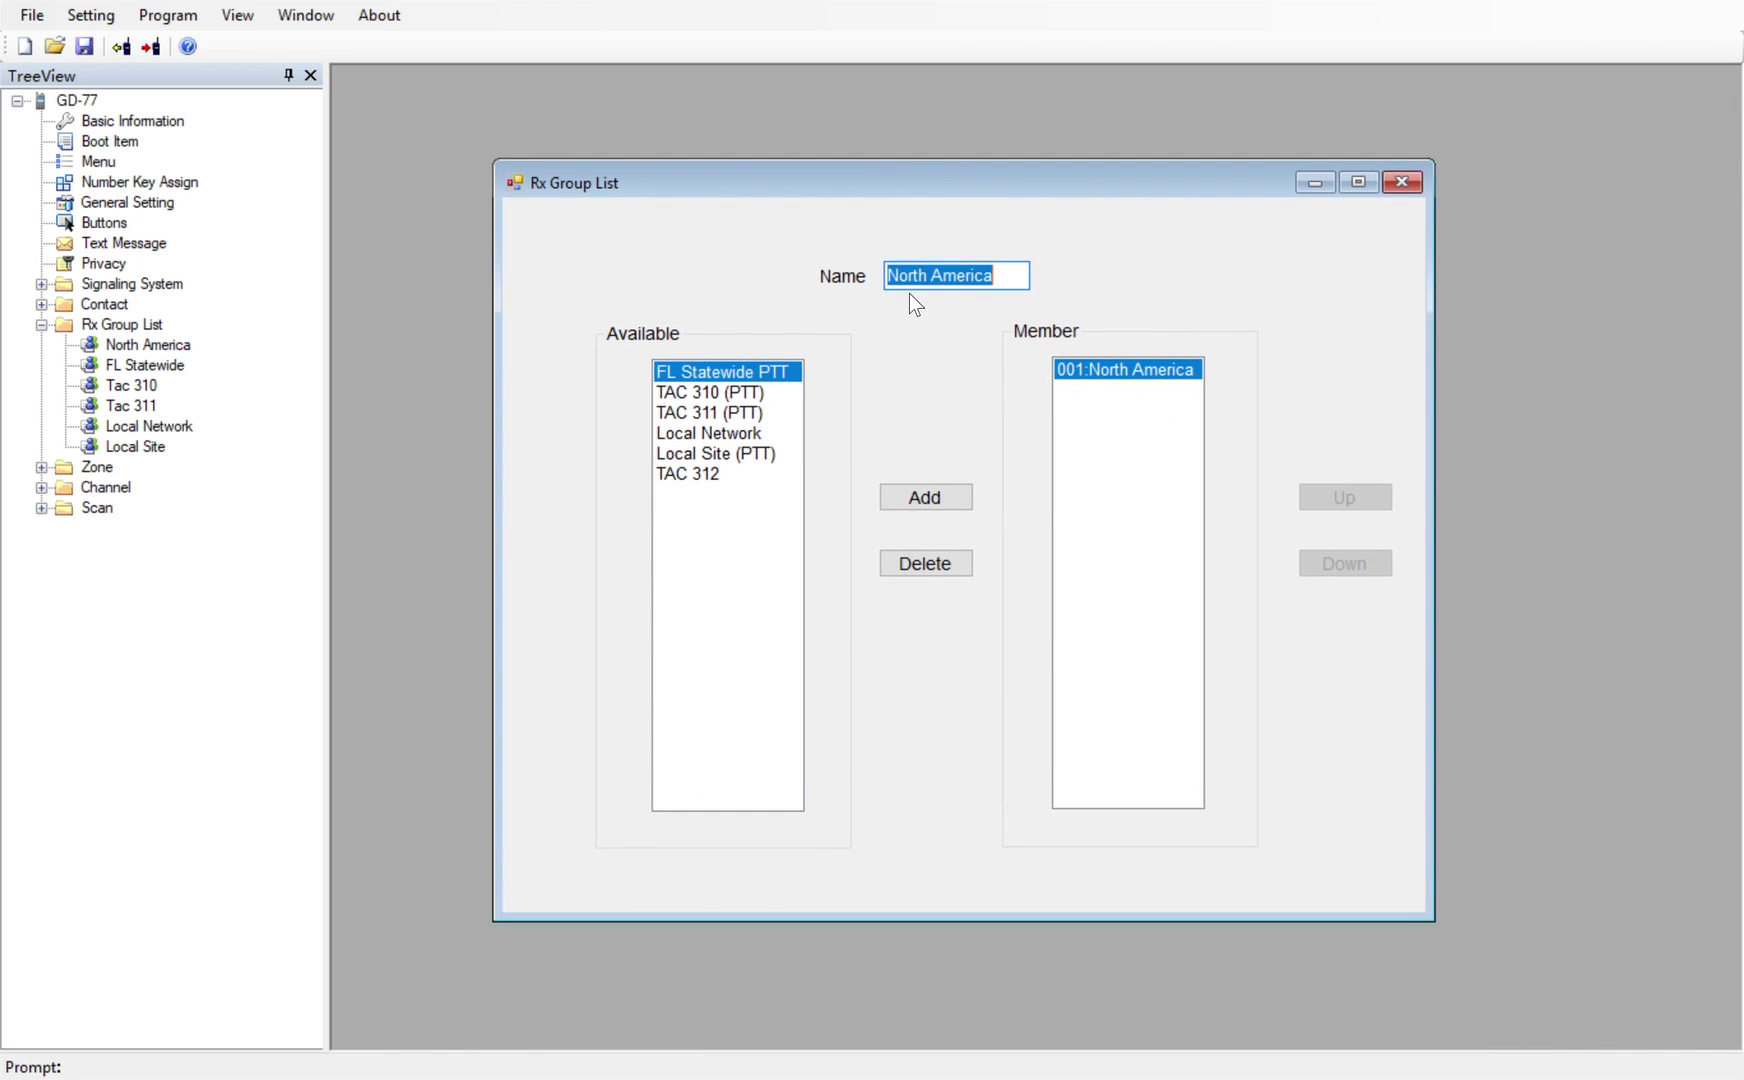
{"action": "left_click", "coordinate": [1097, 378]}
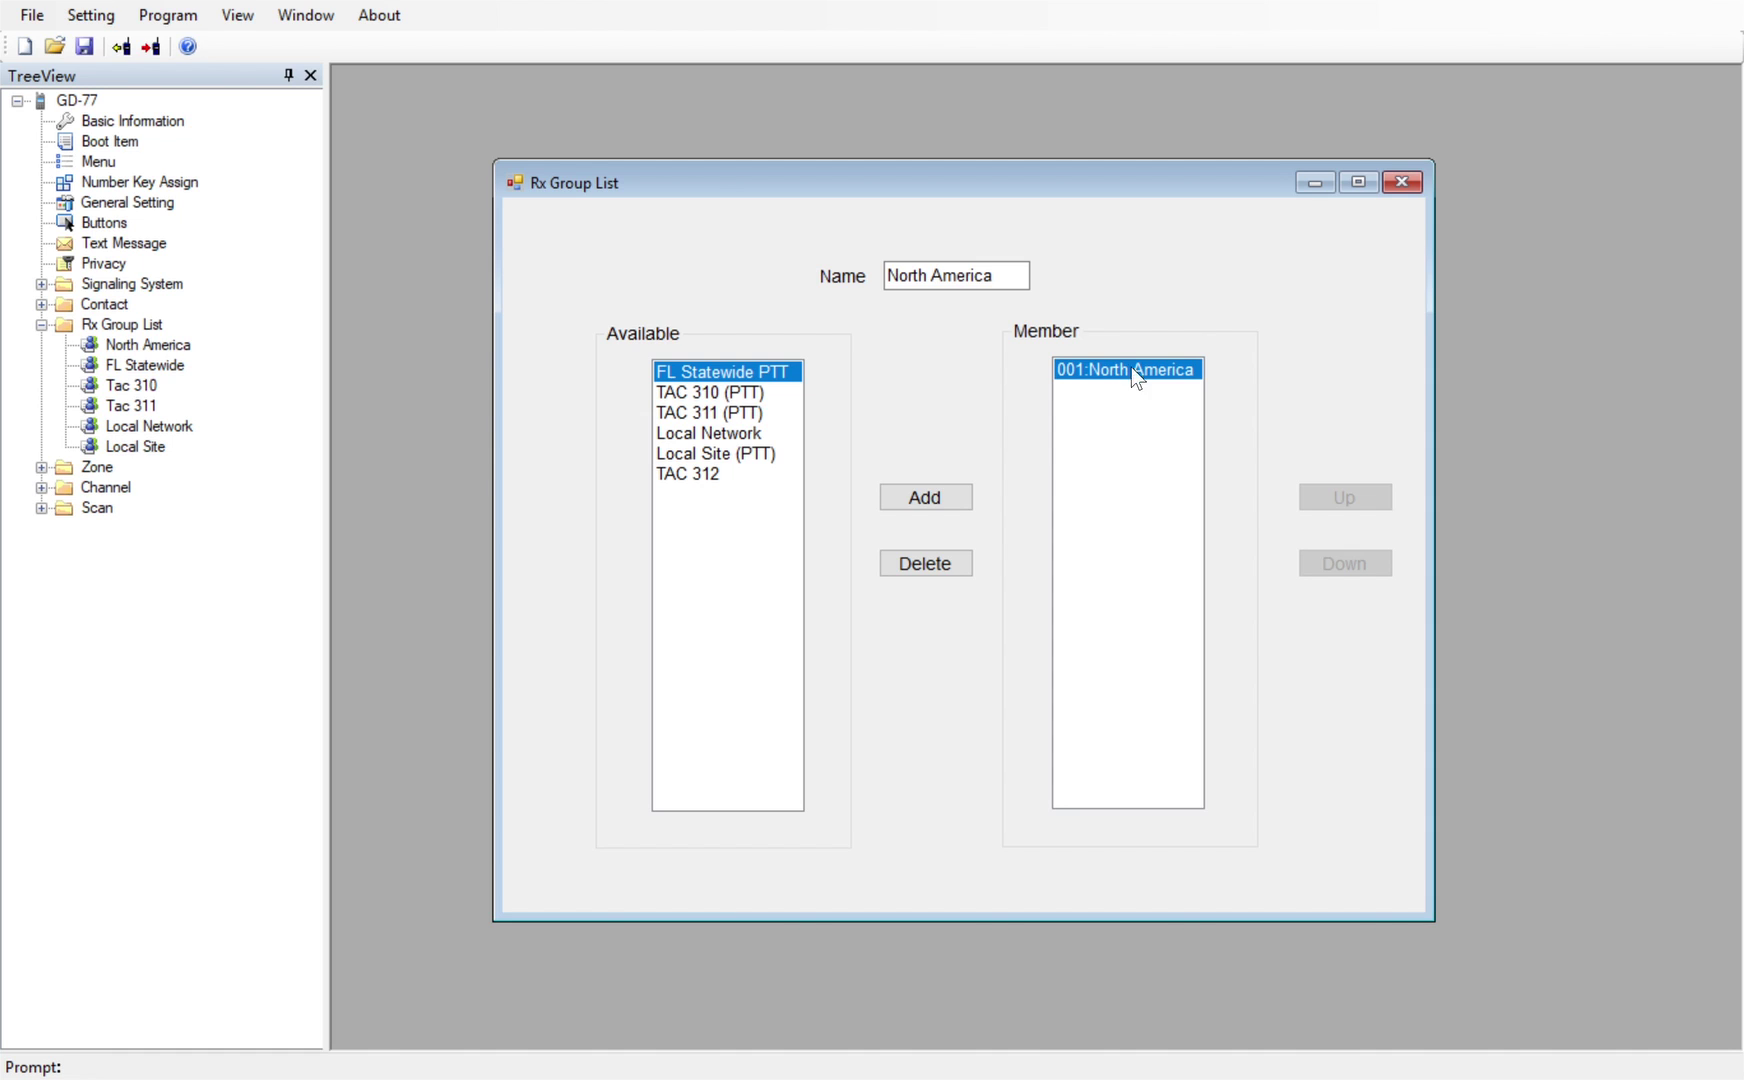
{"action": "left_click", "coordinate": [1412, 189]}
Add a new Rx group list and name it TAC
{"action": "left_click", "coordinate": [160, 324]}
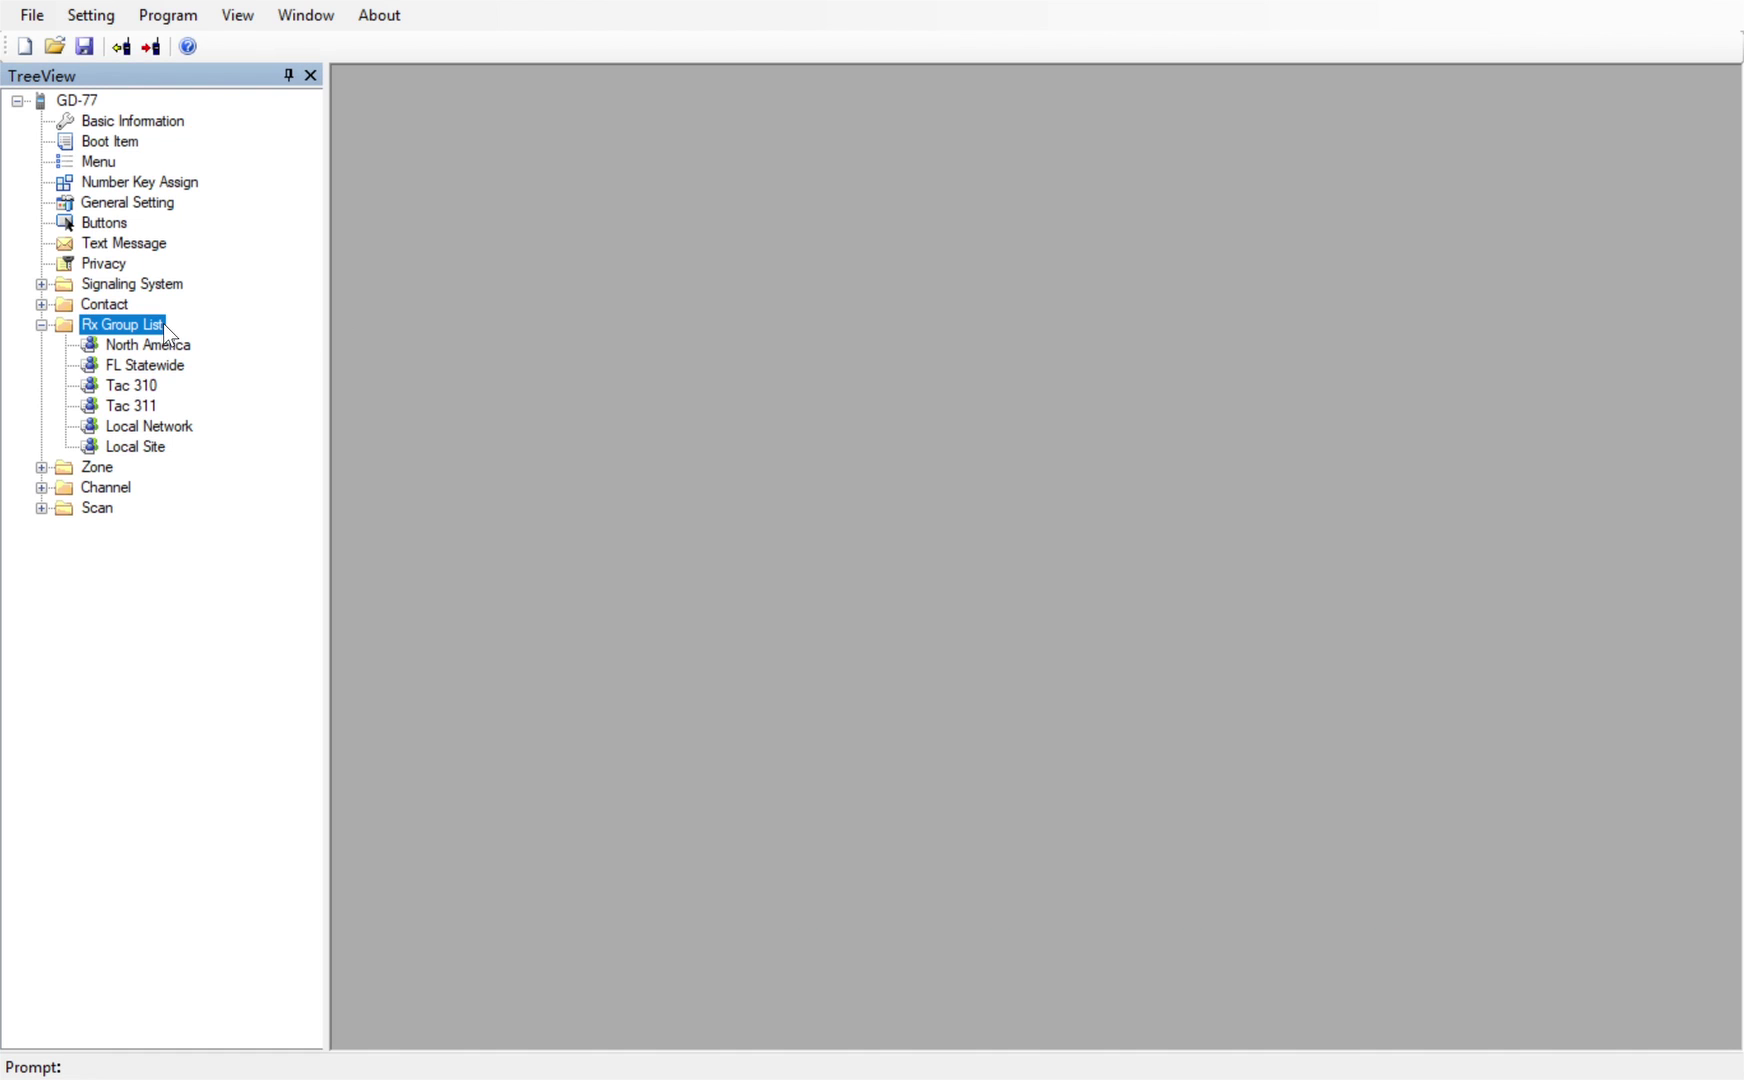
{"action": "key", "text": "Insert"}
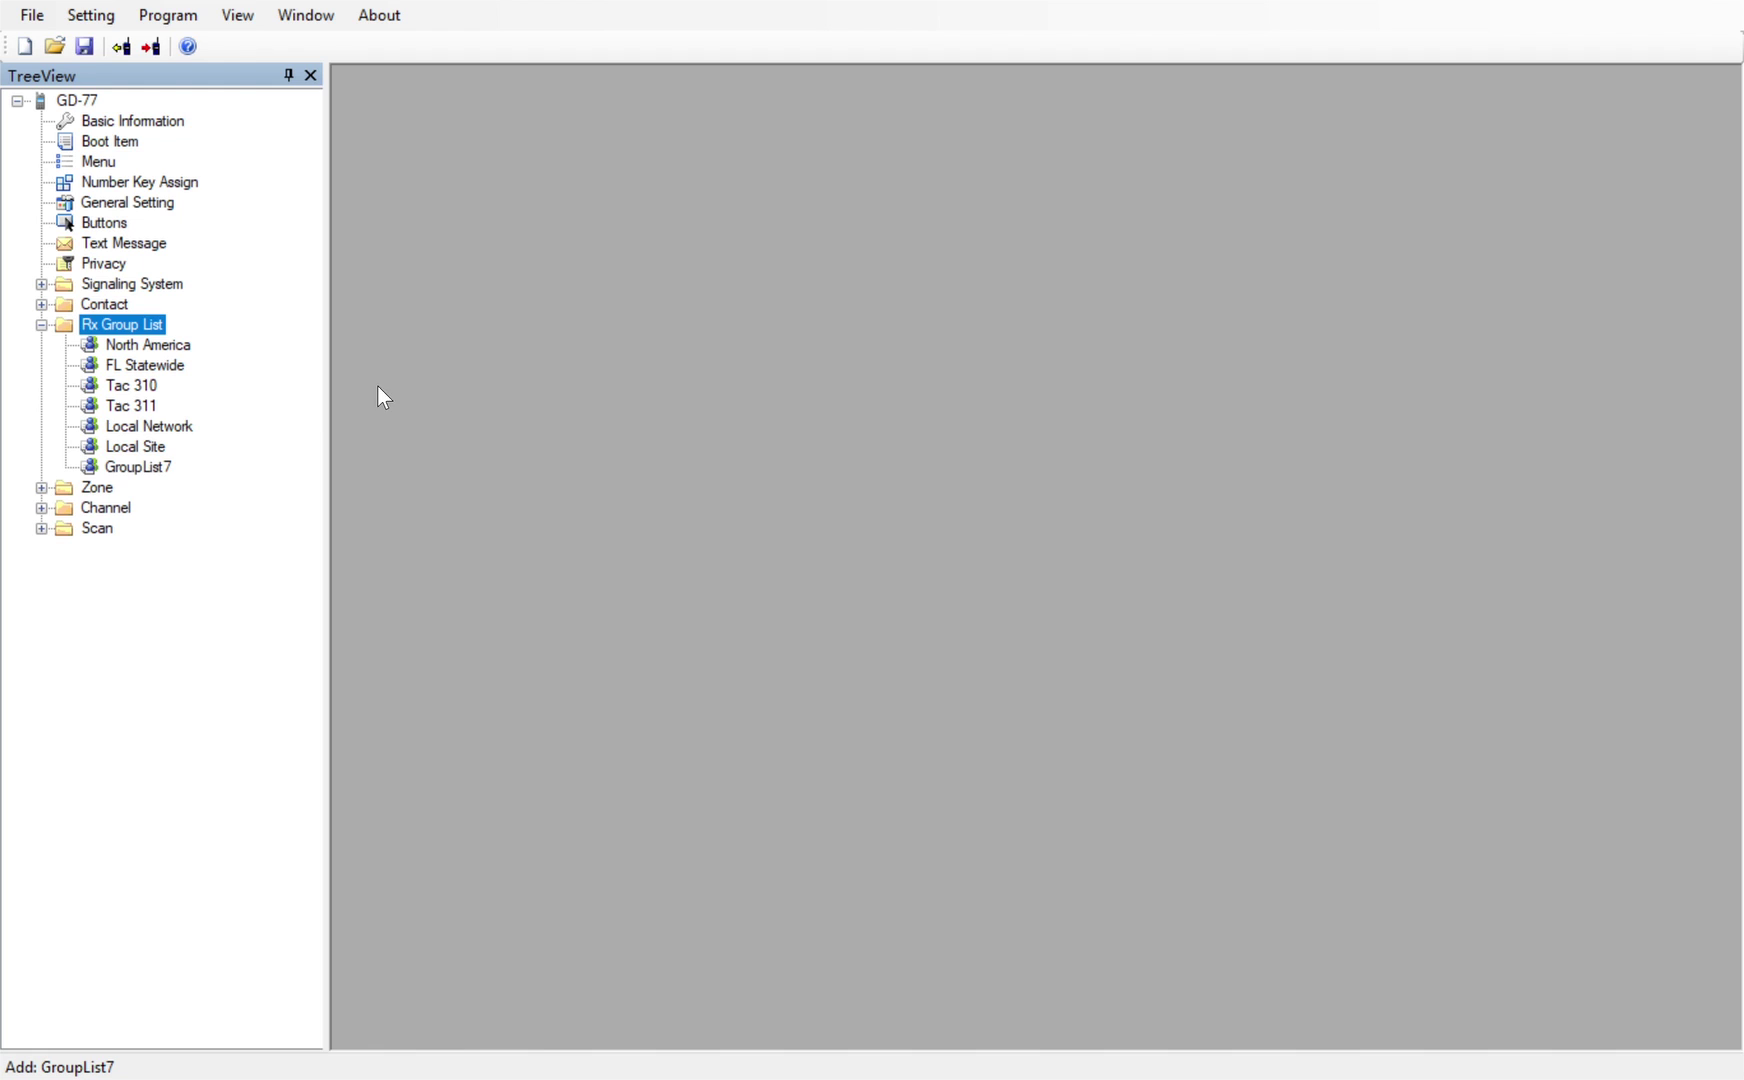
{"action": "double_click", "coordinate": [144, 467]}
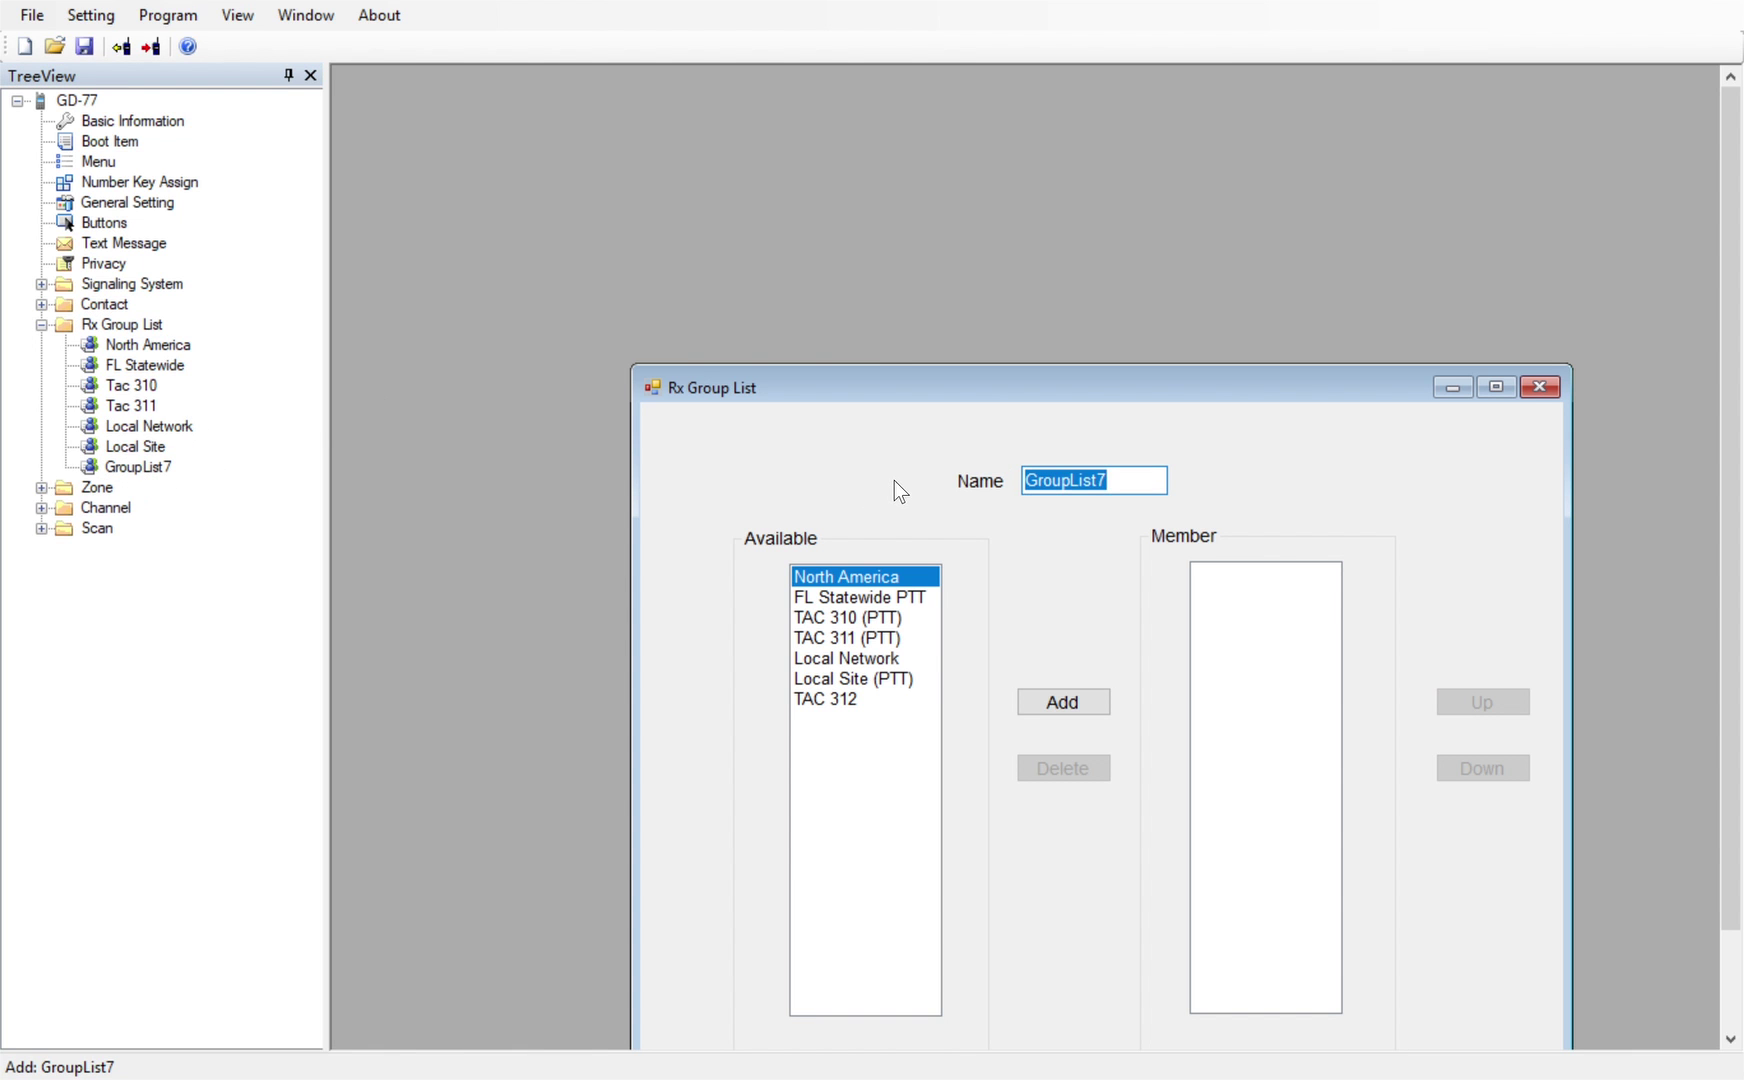
{"action": "type", "text": "TAC"}
Add TAC 310 (PTT), TAC 311 (PTT) and TAC 312 as members of the TAC group list
{"action": "left_click", "coordinate": [883, 620]}
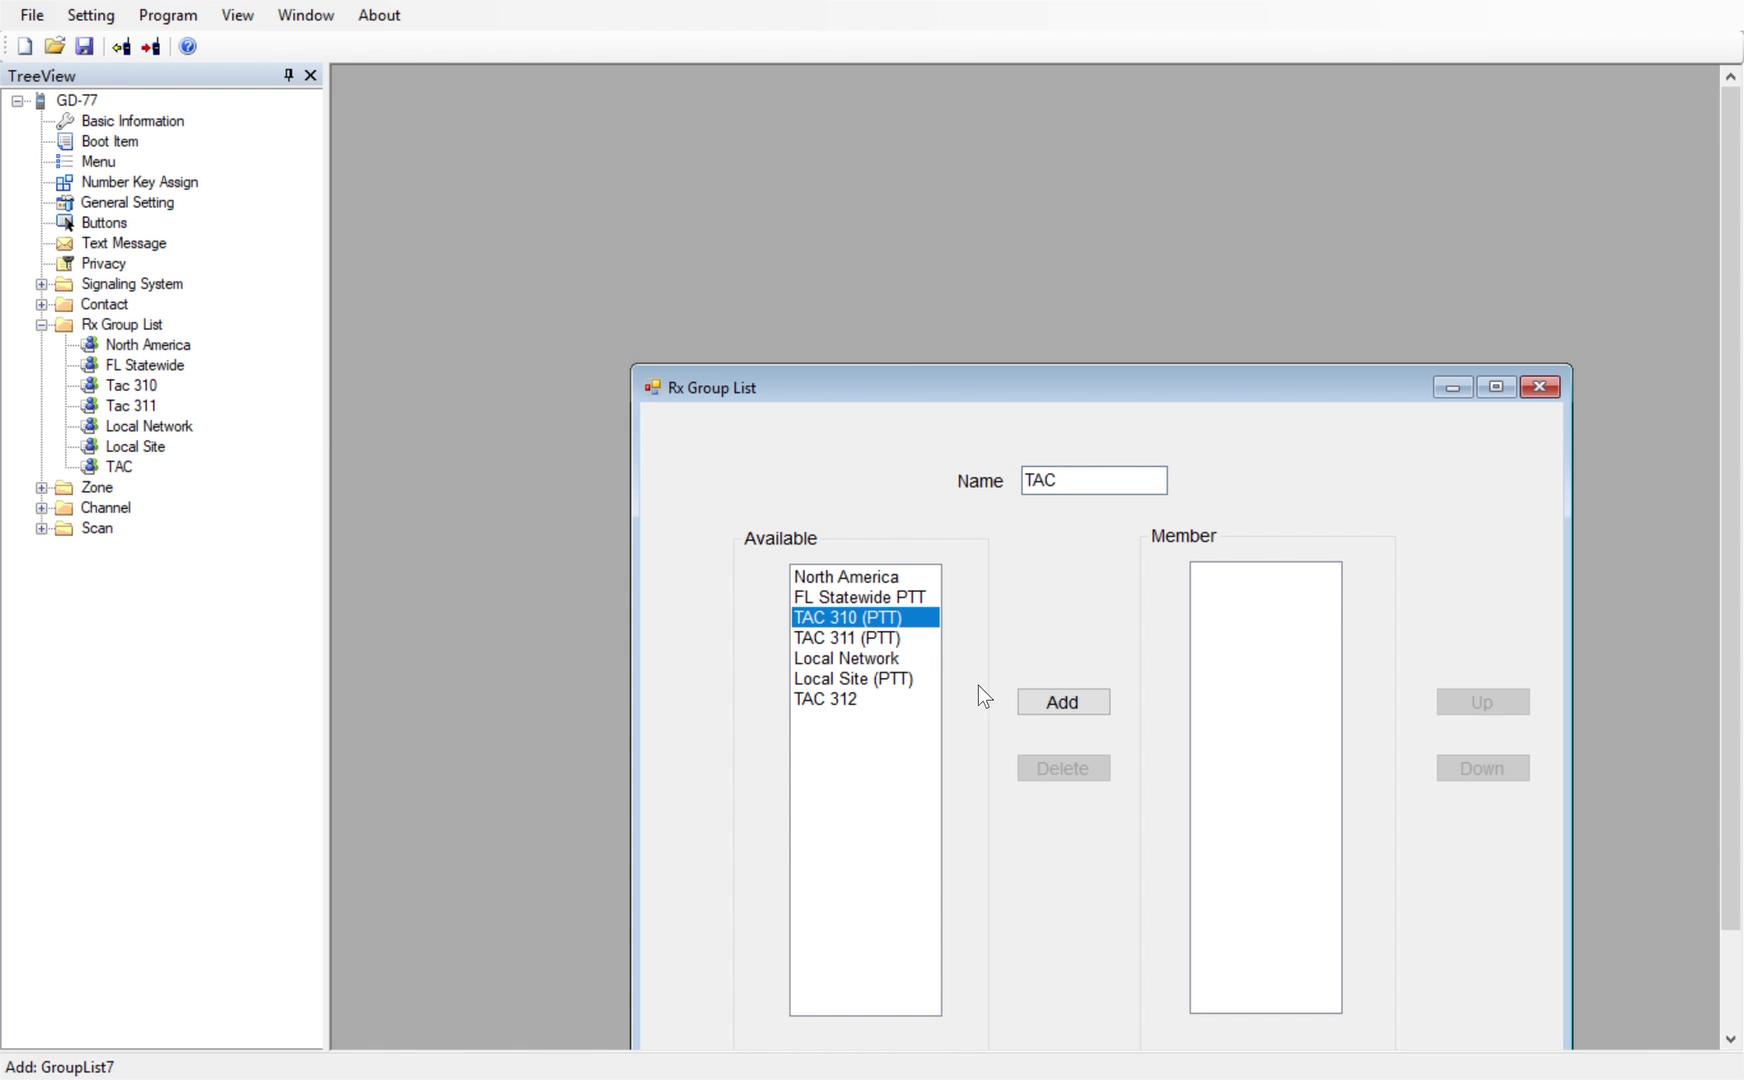
{"action": "left_click", "coordinate": [1062, 702]}
{"action": "left_click", "coordinate": [1062, 702]}
{"action": "left_click", "coordinate": [866, 660]}
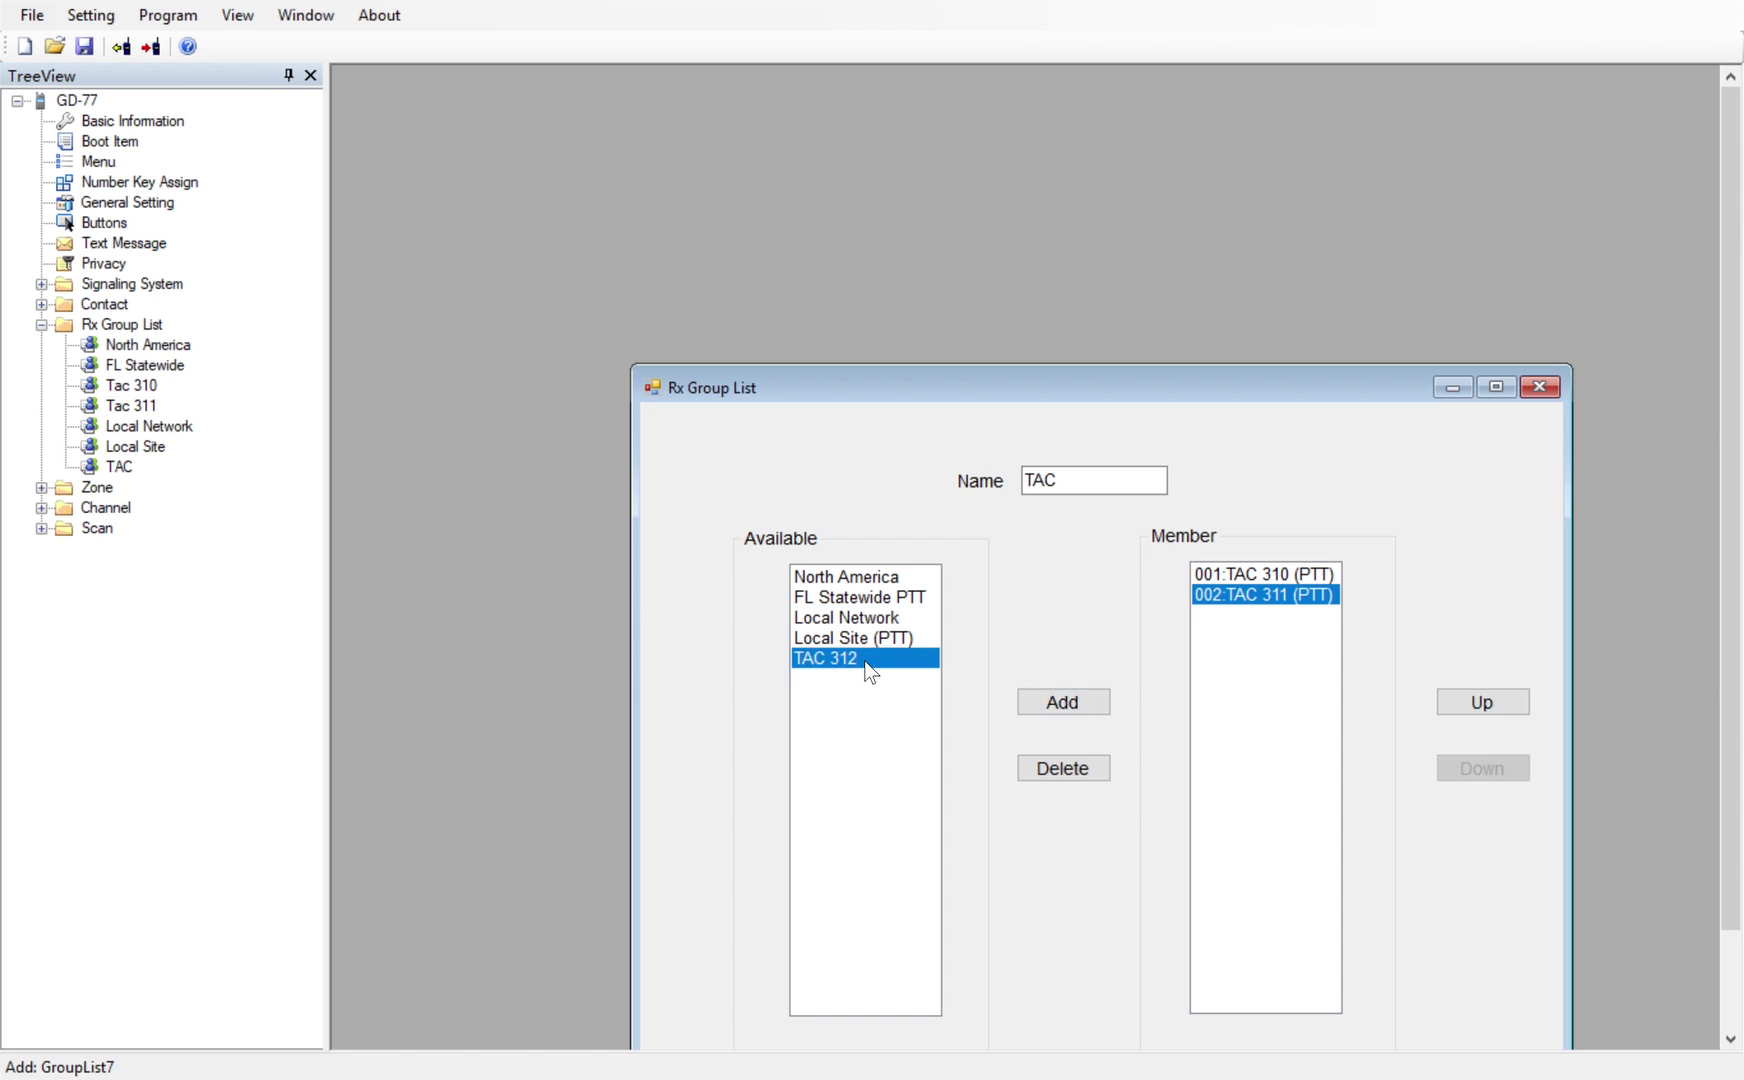
{"action": "left_click", "coordinate": [1092, 703]}
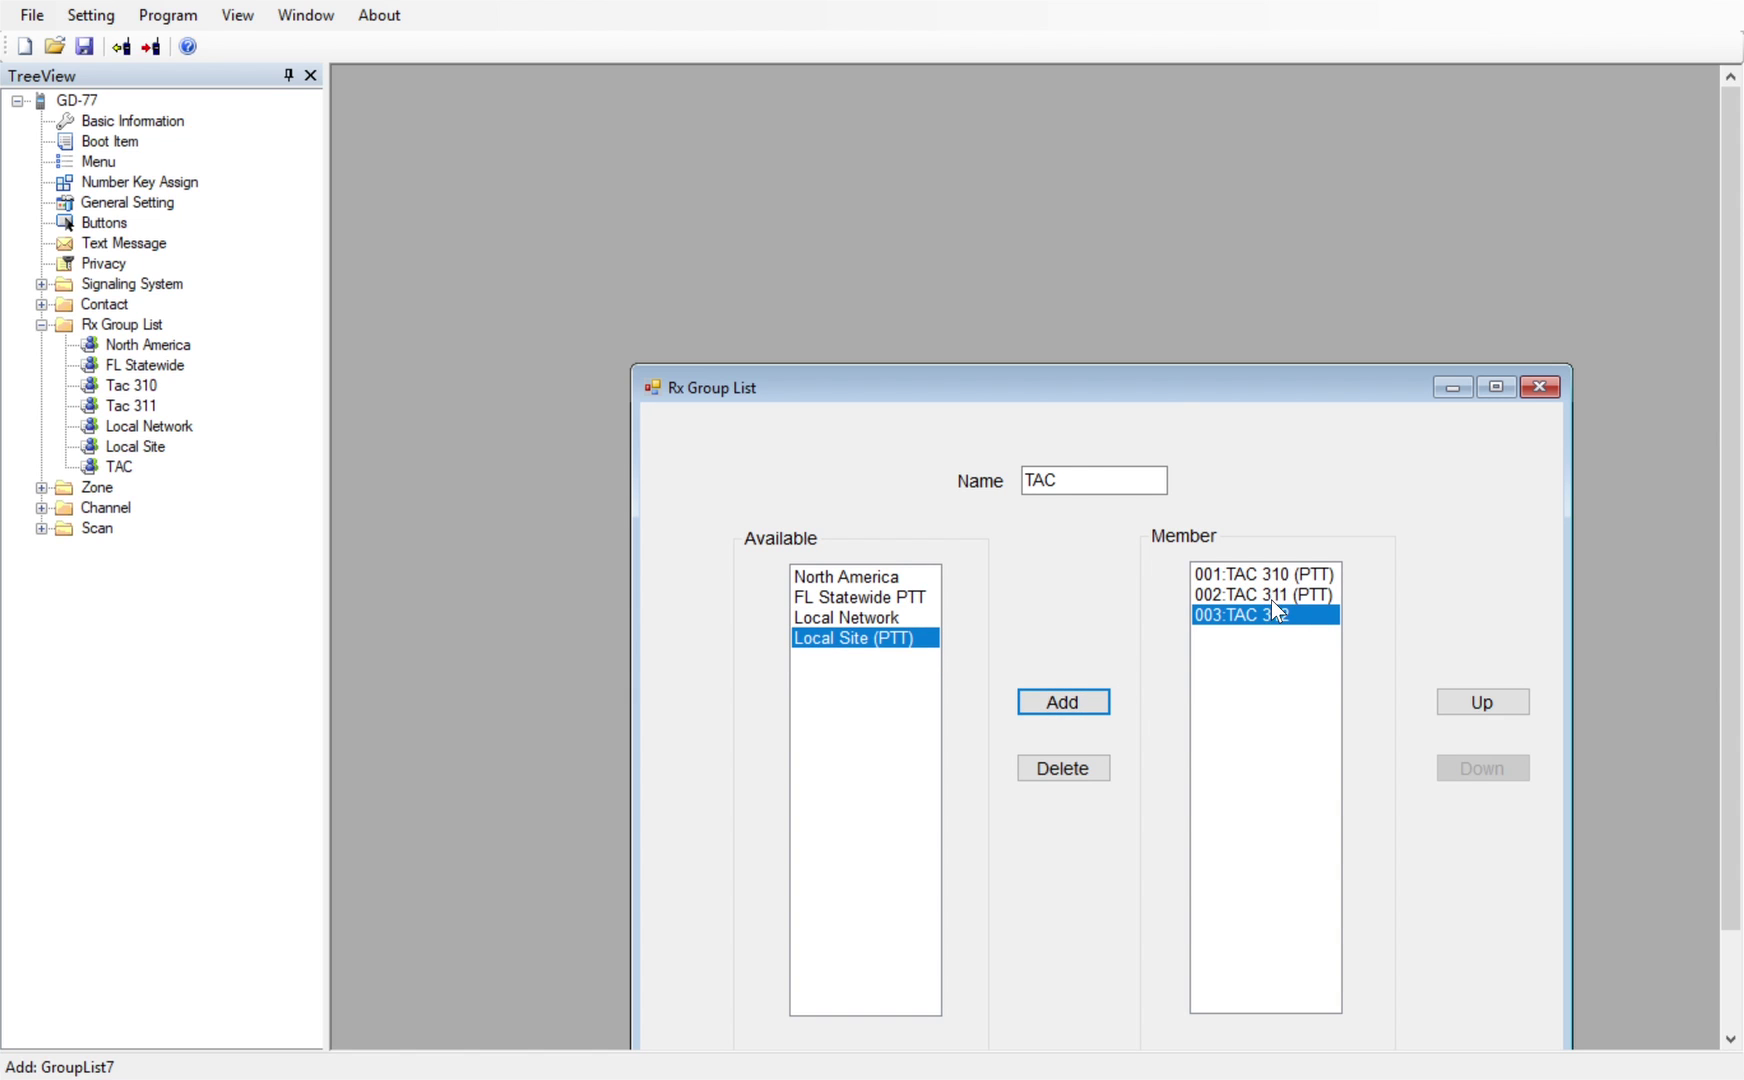
Rename the TAC group list as TAC ALL and close its form
{"action": "left_click_drag", "start_coordinate": [1180, 392], "coordinate": [1032, 229]}
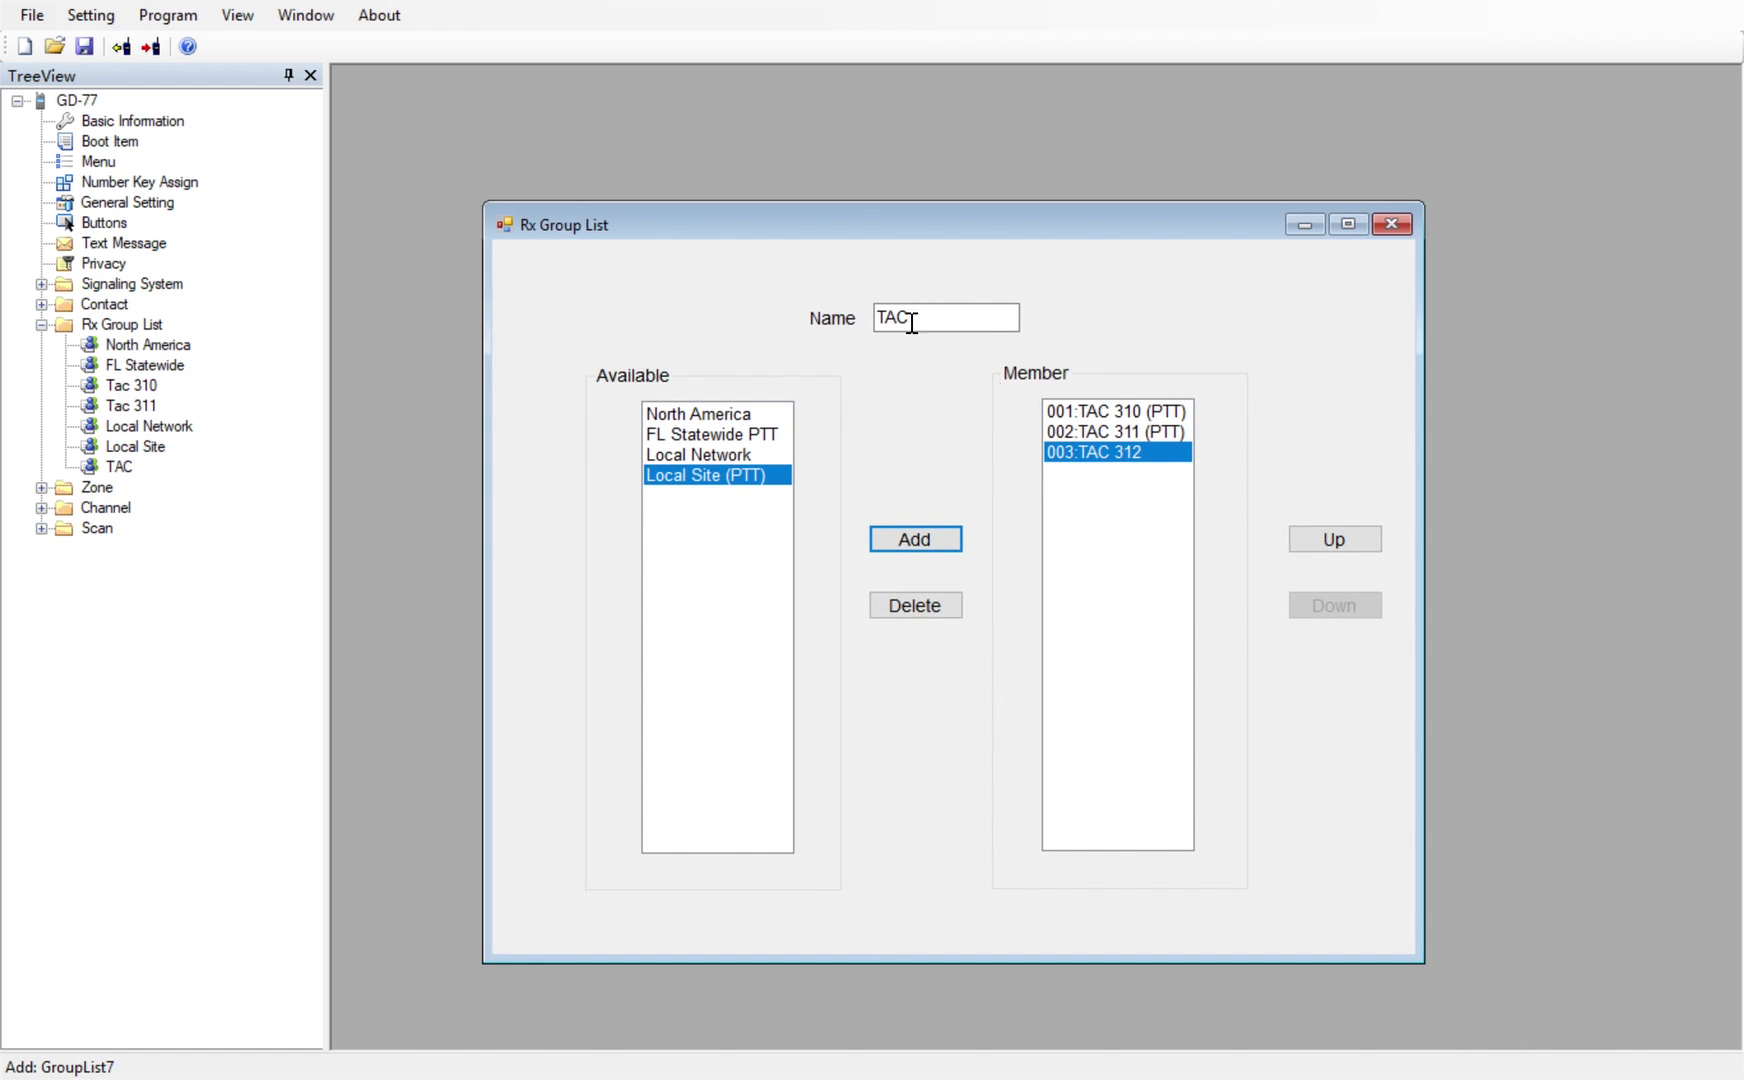
{"action": "left_click", "coordinate": [934, 322]}
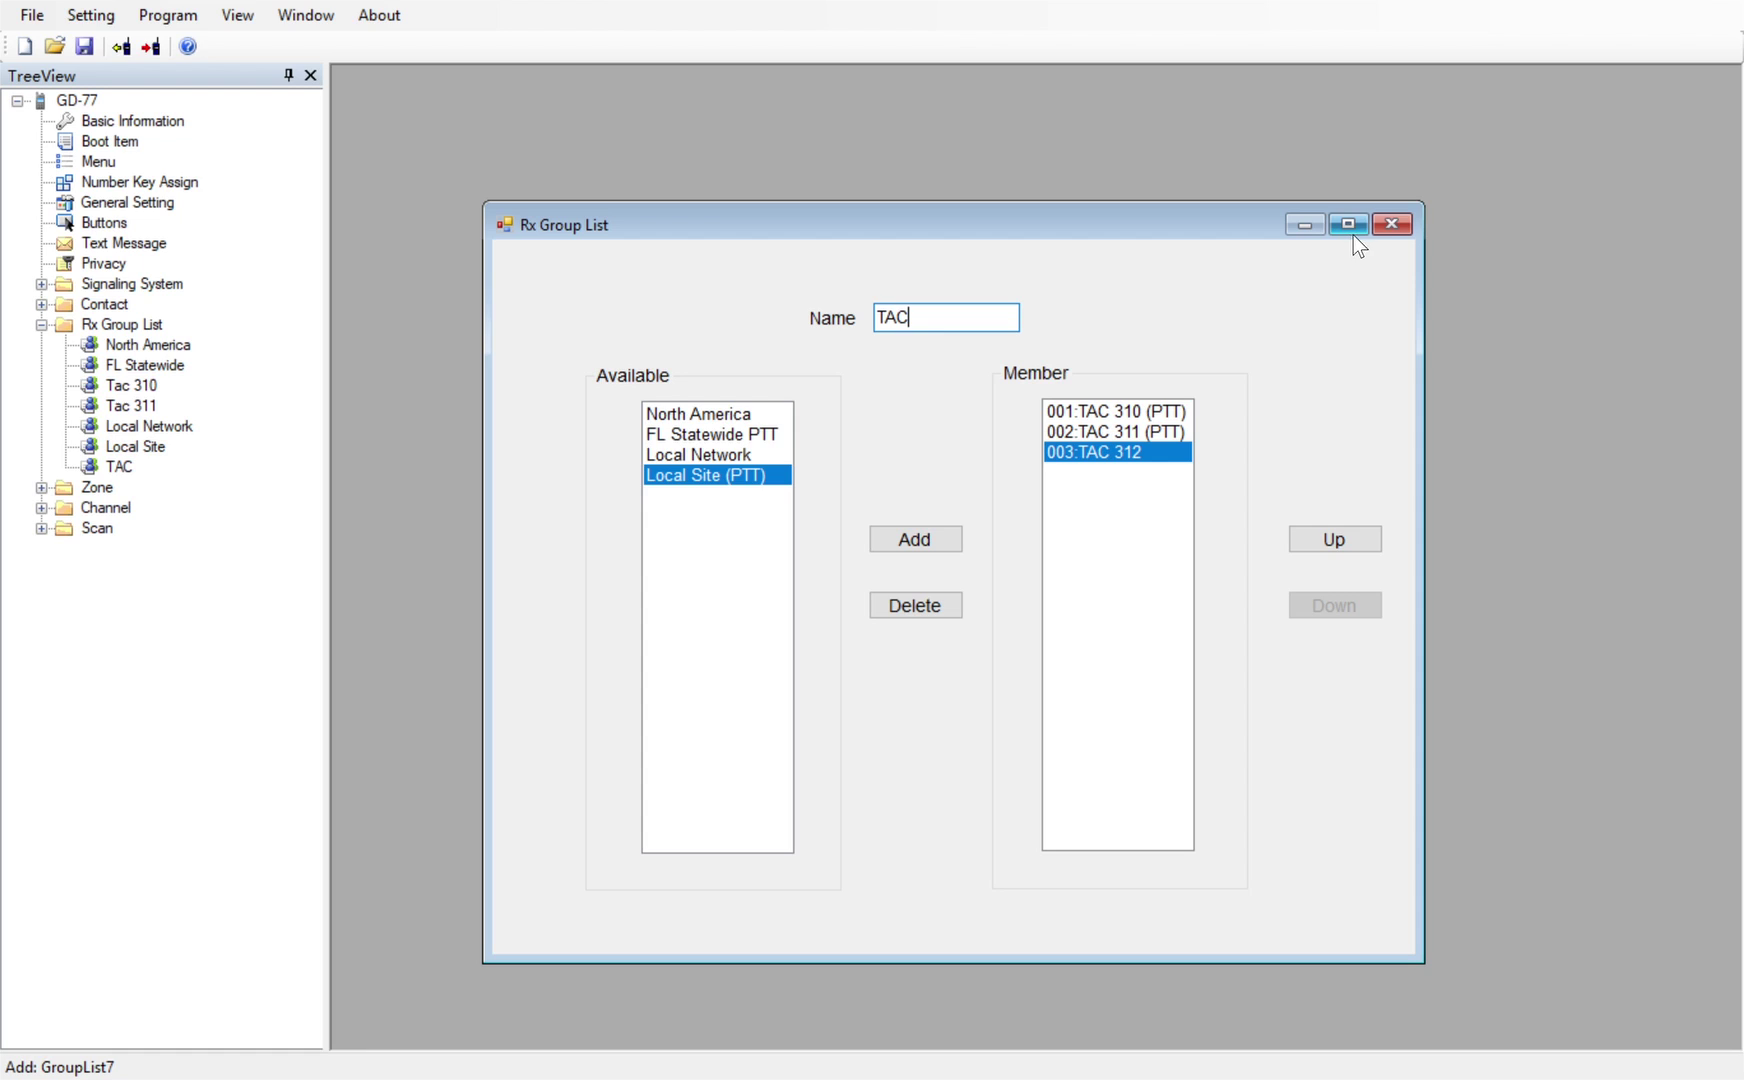
{"action": "type", "text": "ALL"}
{"action": "left_click", "coordinate": [1392, 224]}
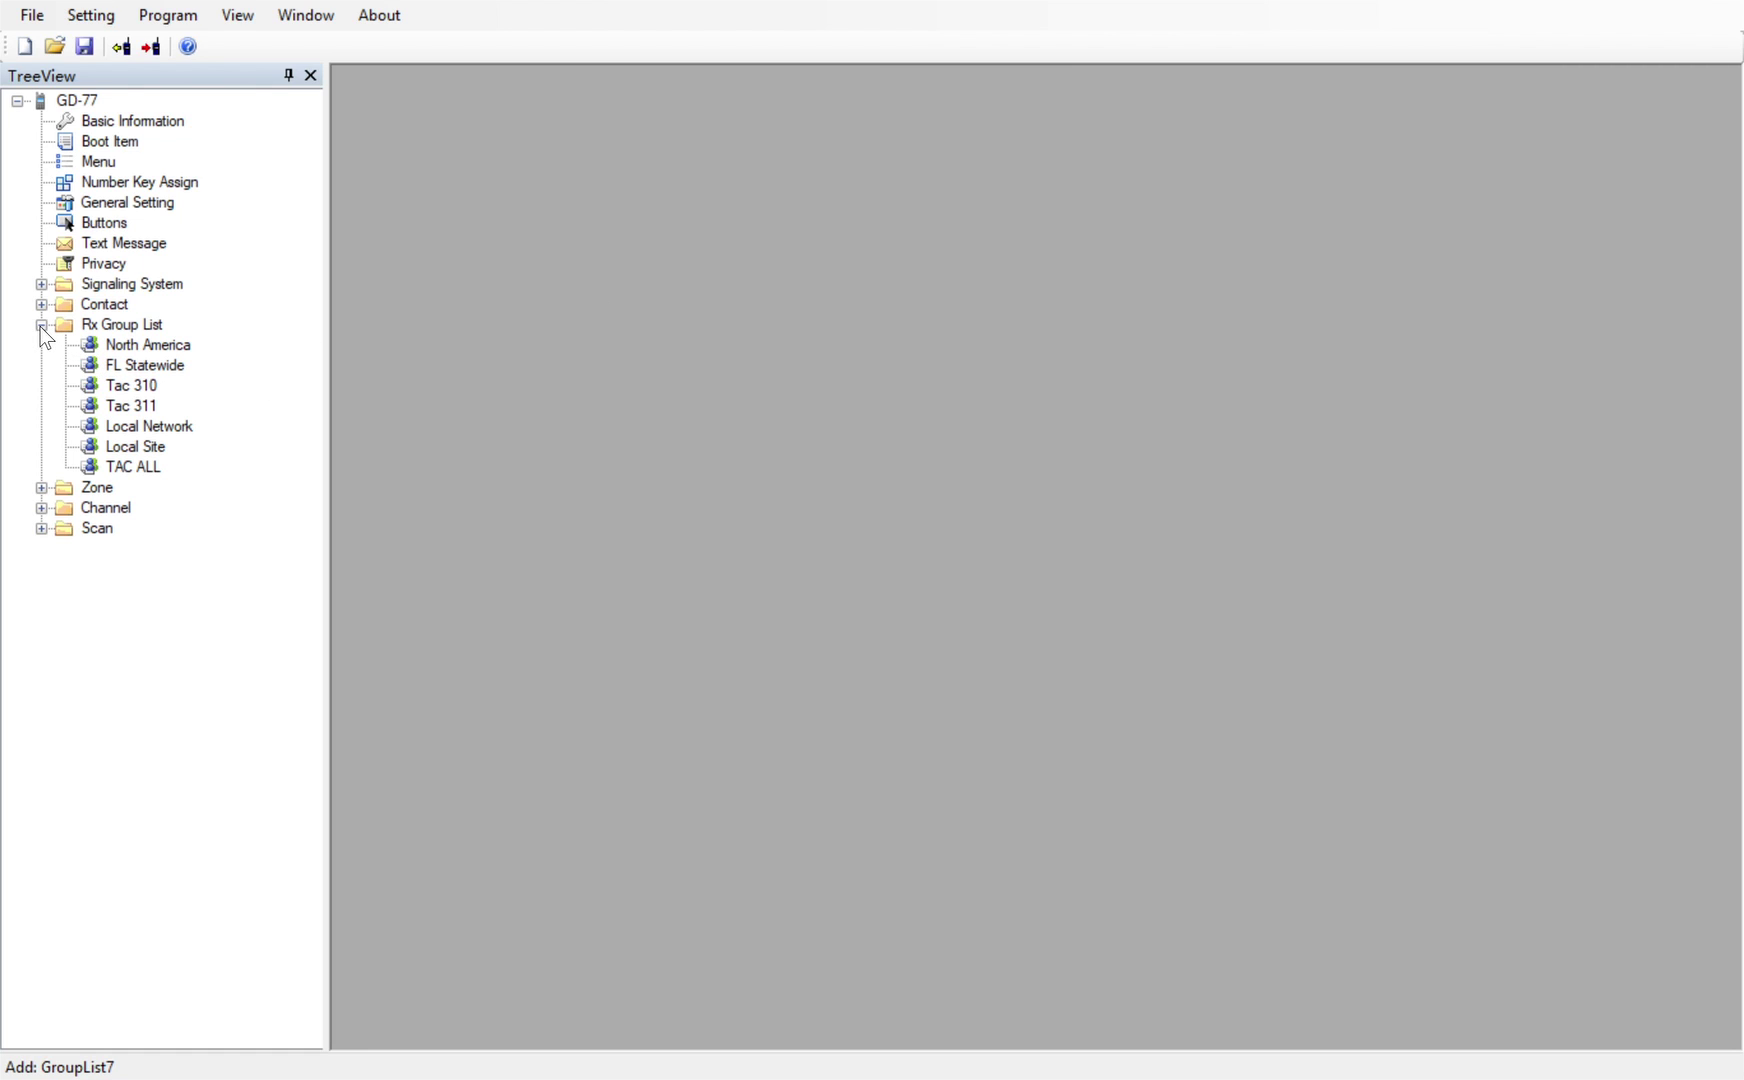
Check the members of the FL Statewide, Tac 310, Local Network and Local Site Rx group lists
{"action": "double_click", "coordinate": [149, 366]}
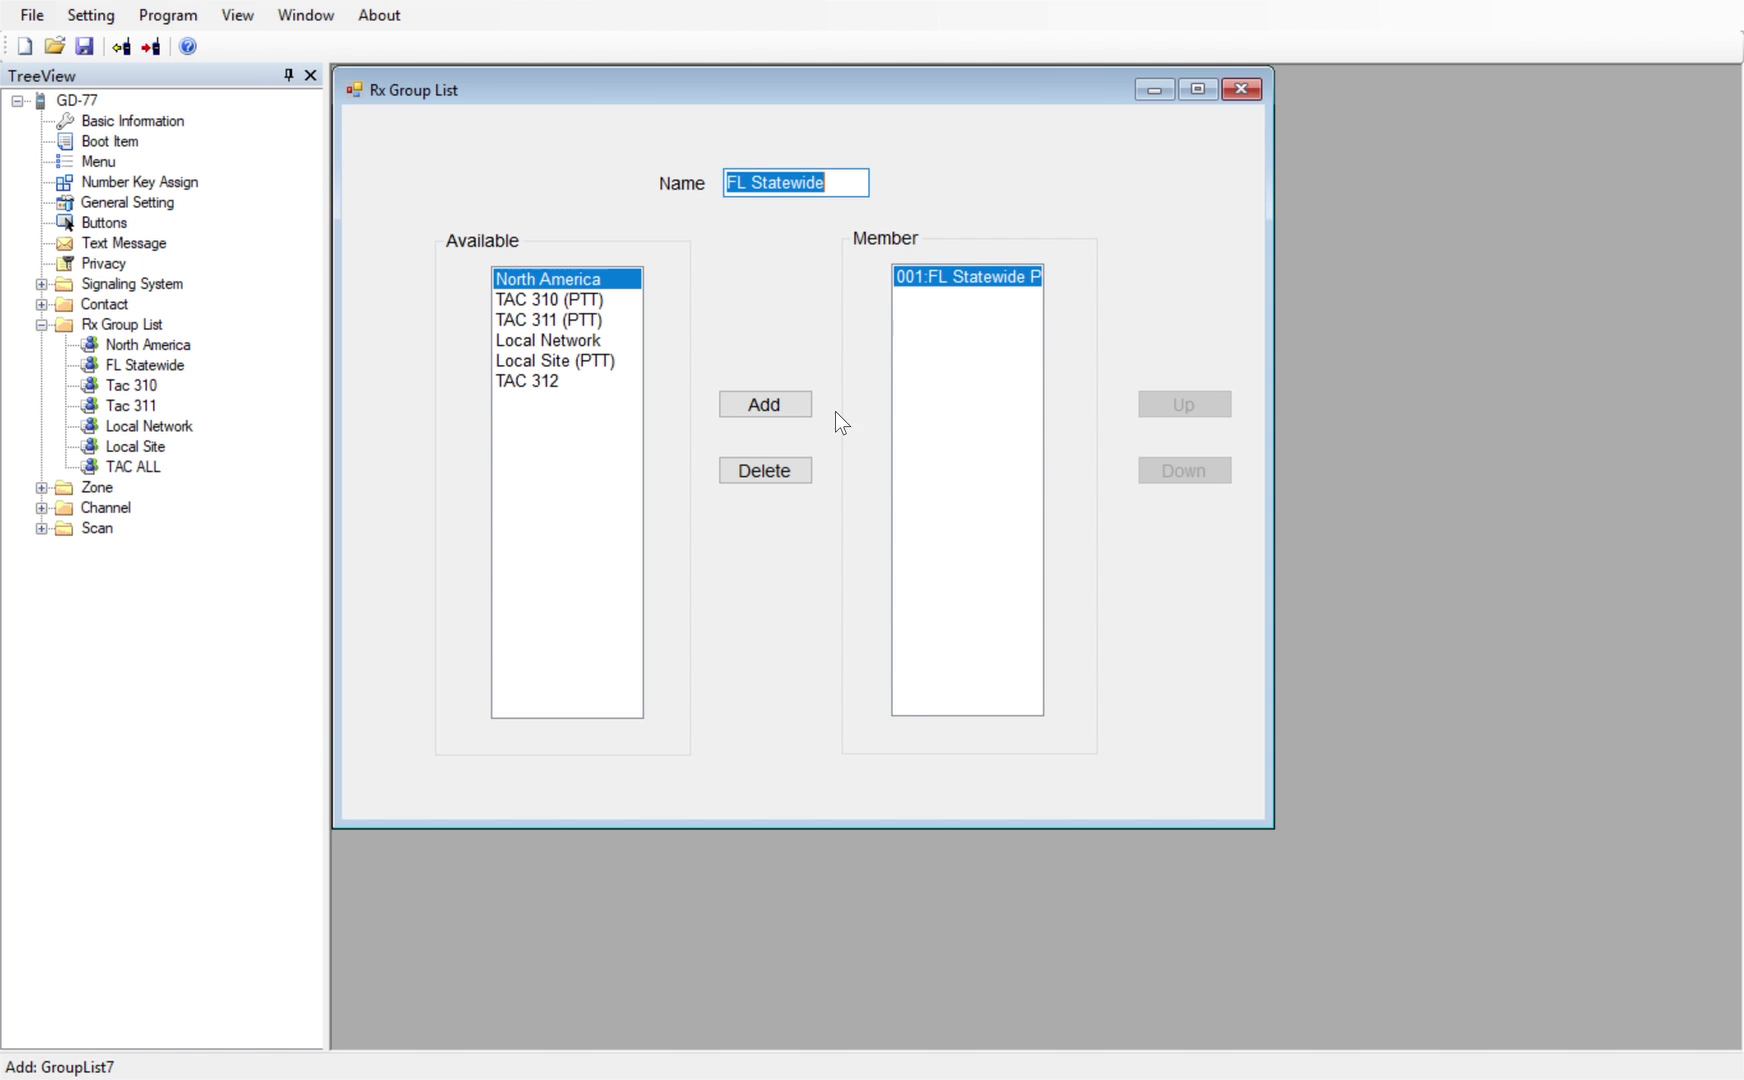
{"action": "left_click", "coordinate": [1241, 90]}
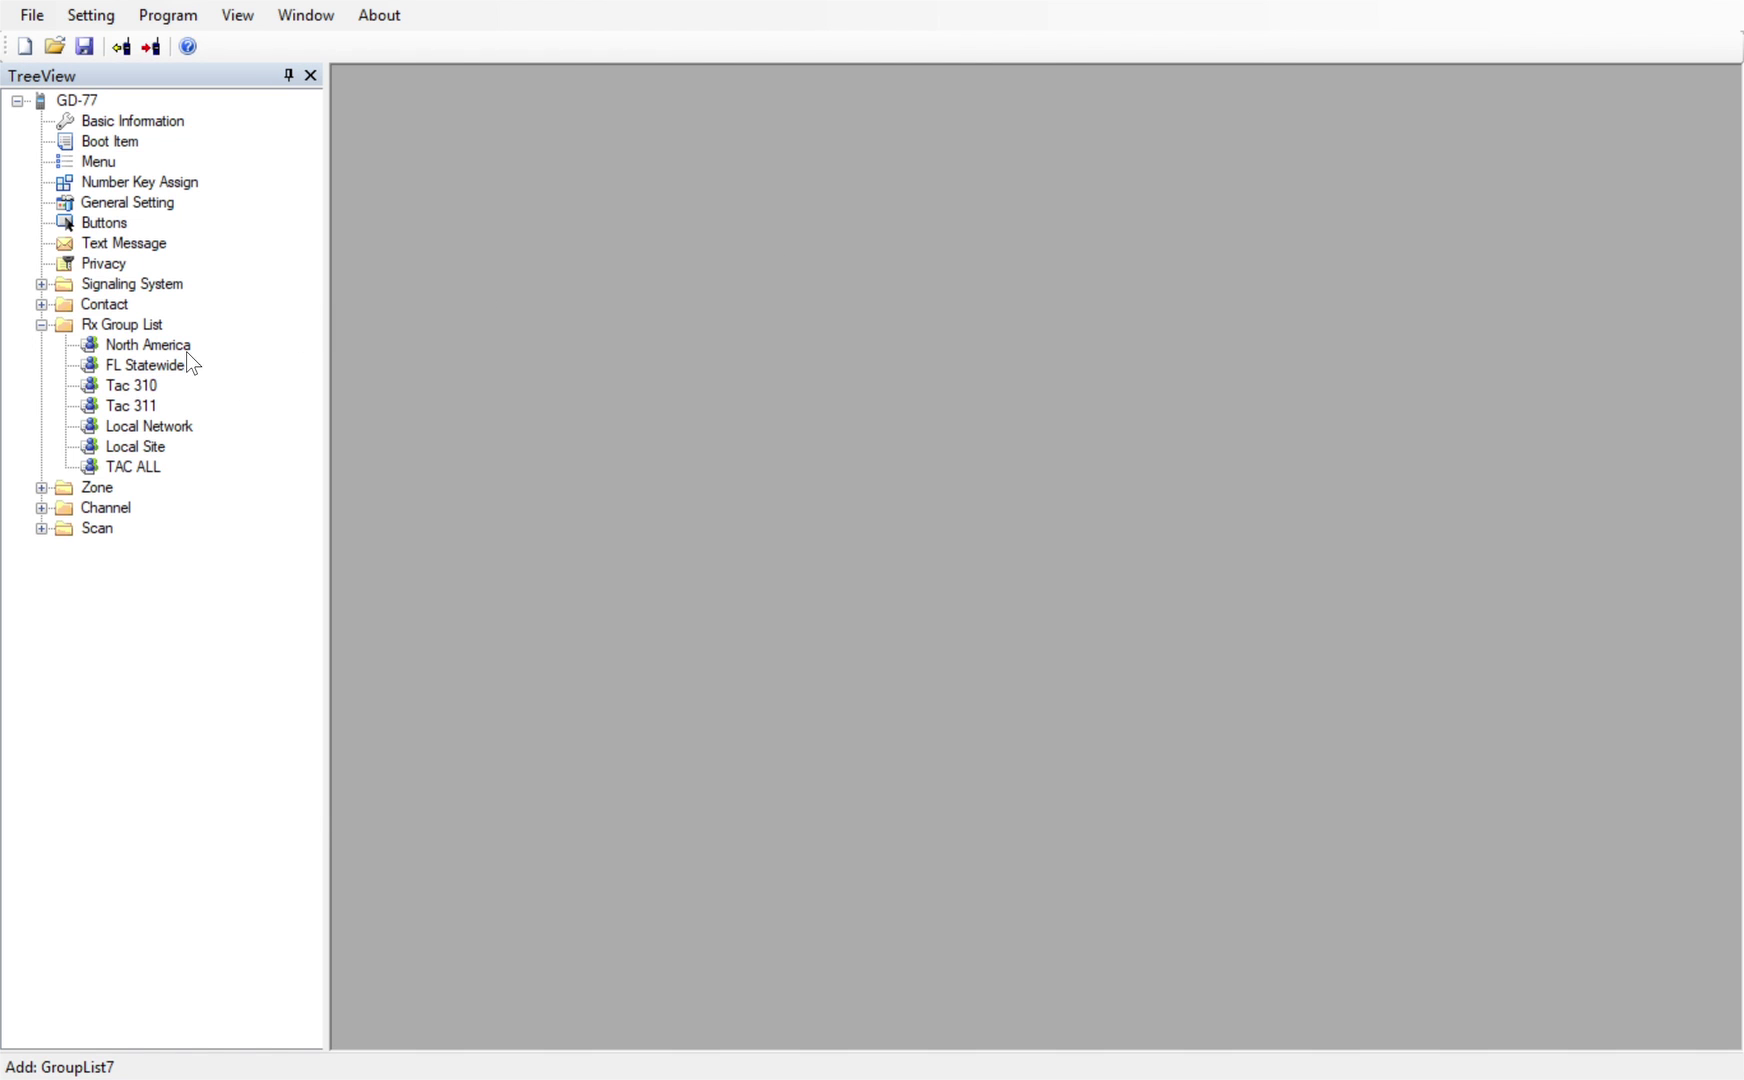
{"action": "double_click", "coordinate": [140, 387]}
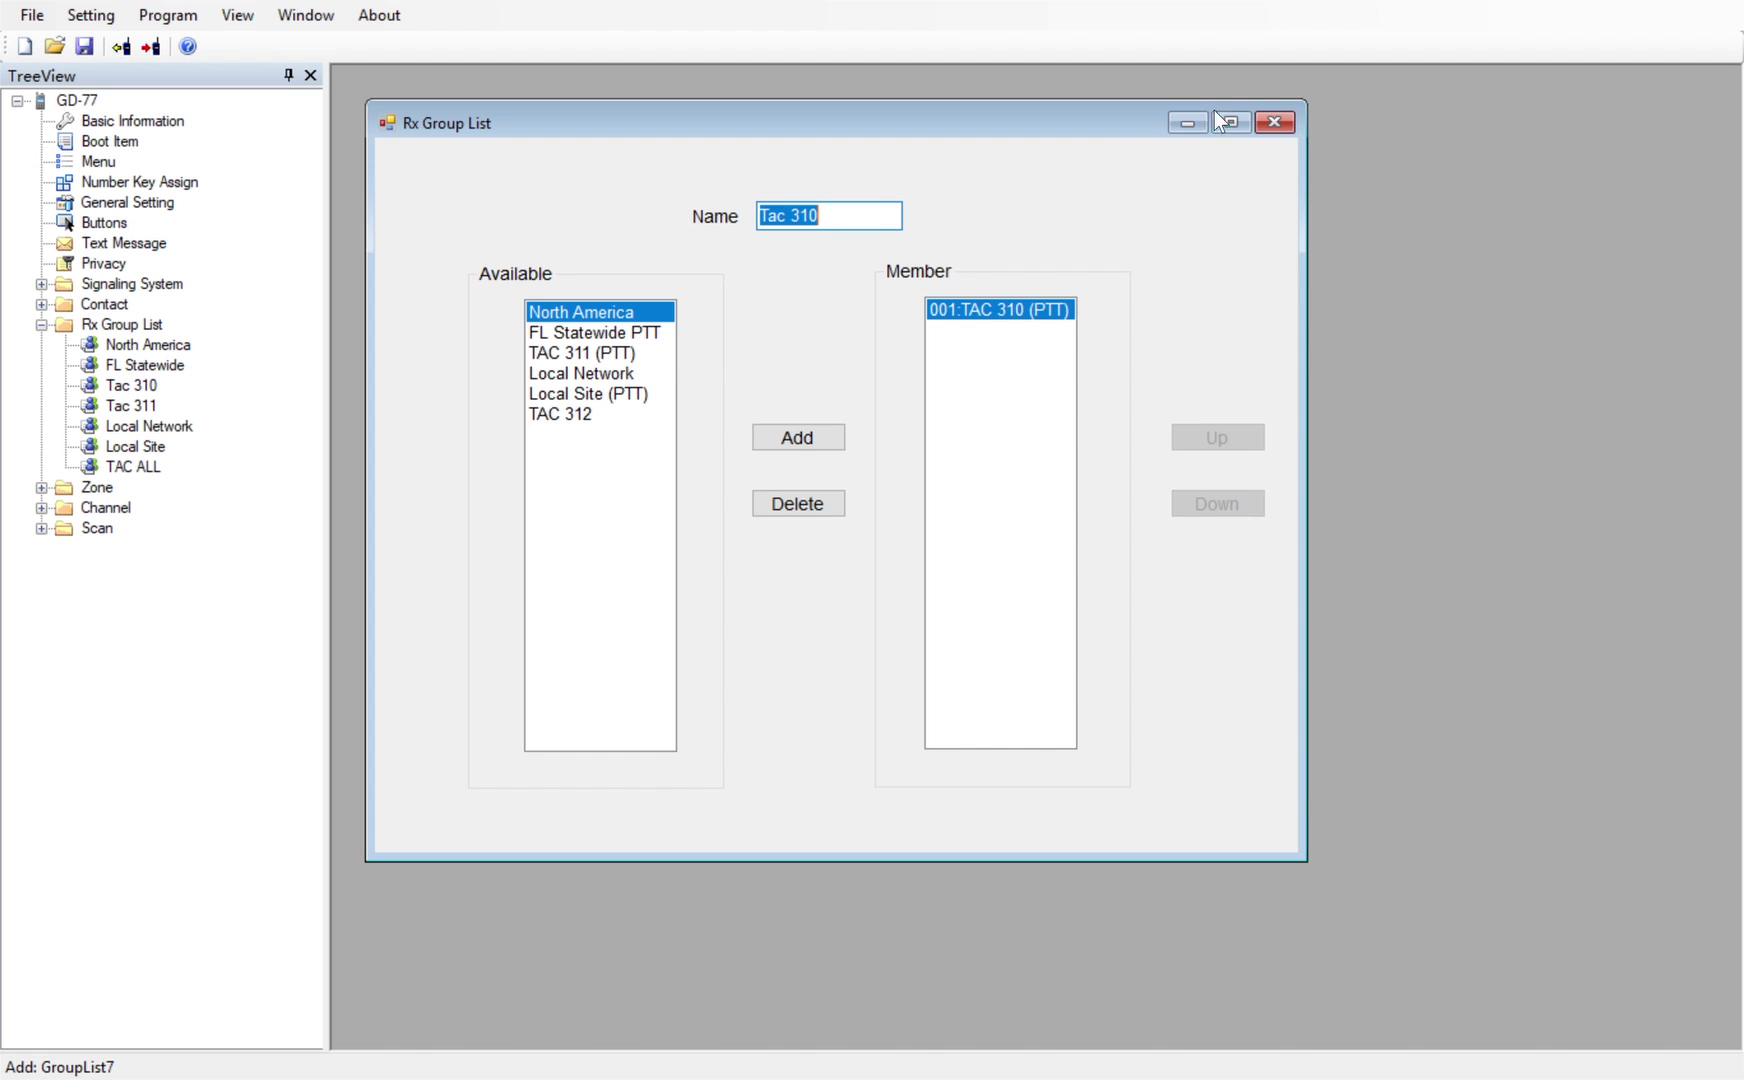
{"action": "left_click", "coordinate": [1241, 113]}
{"action": "double_click", "coordinate": [148, 426]}
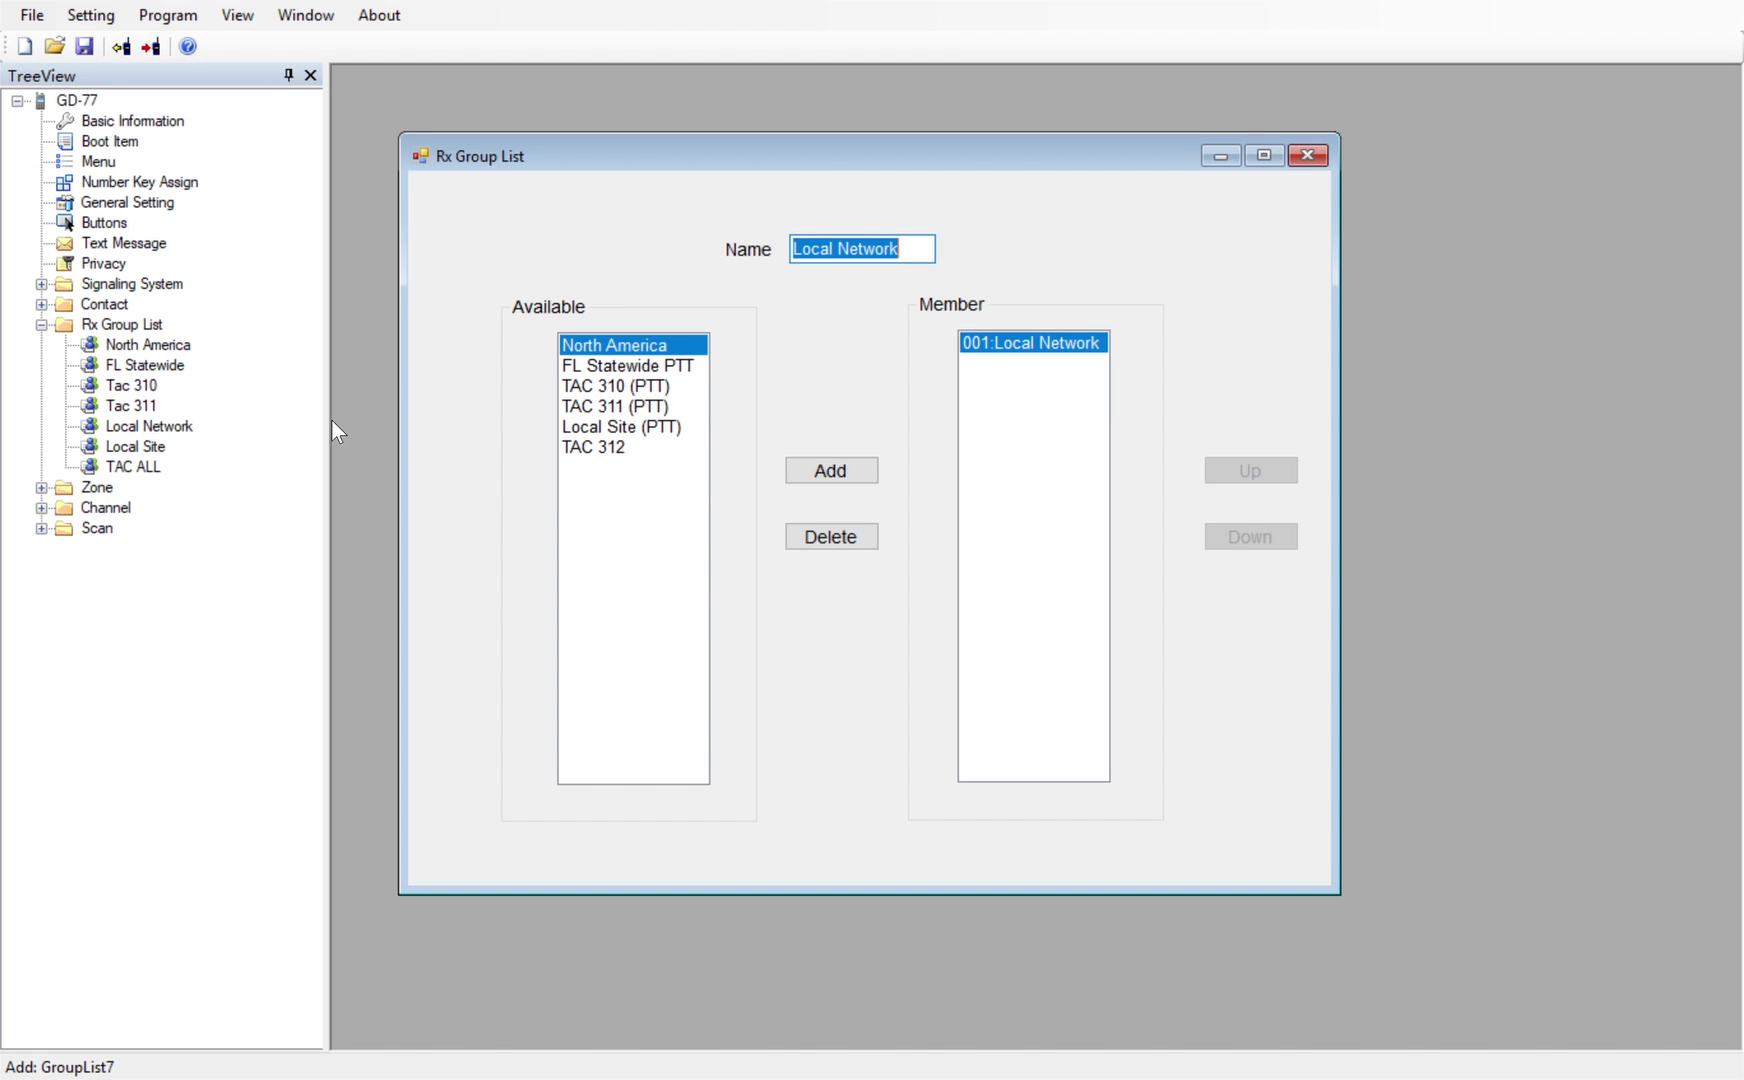
{"action": "left_click", "coordinate": [1303, 158]}
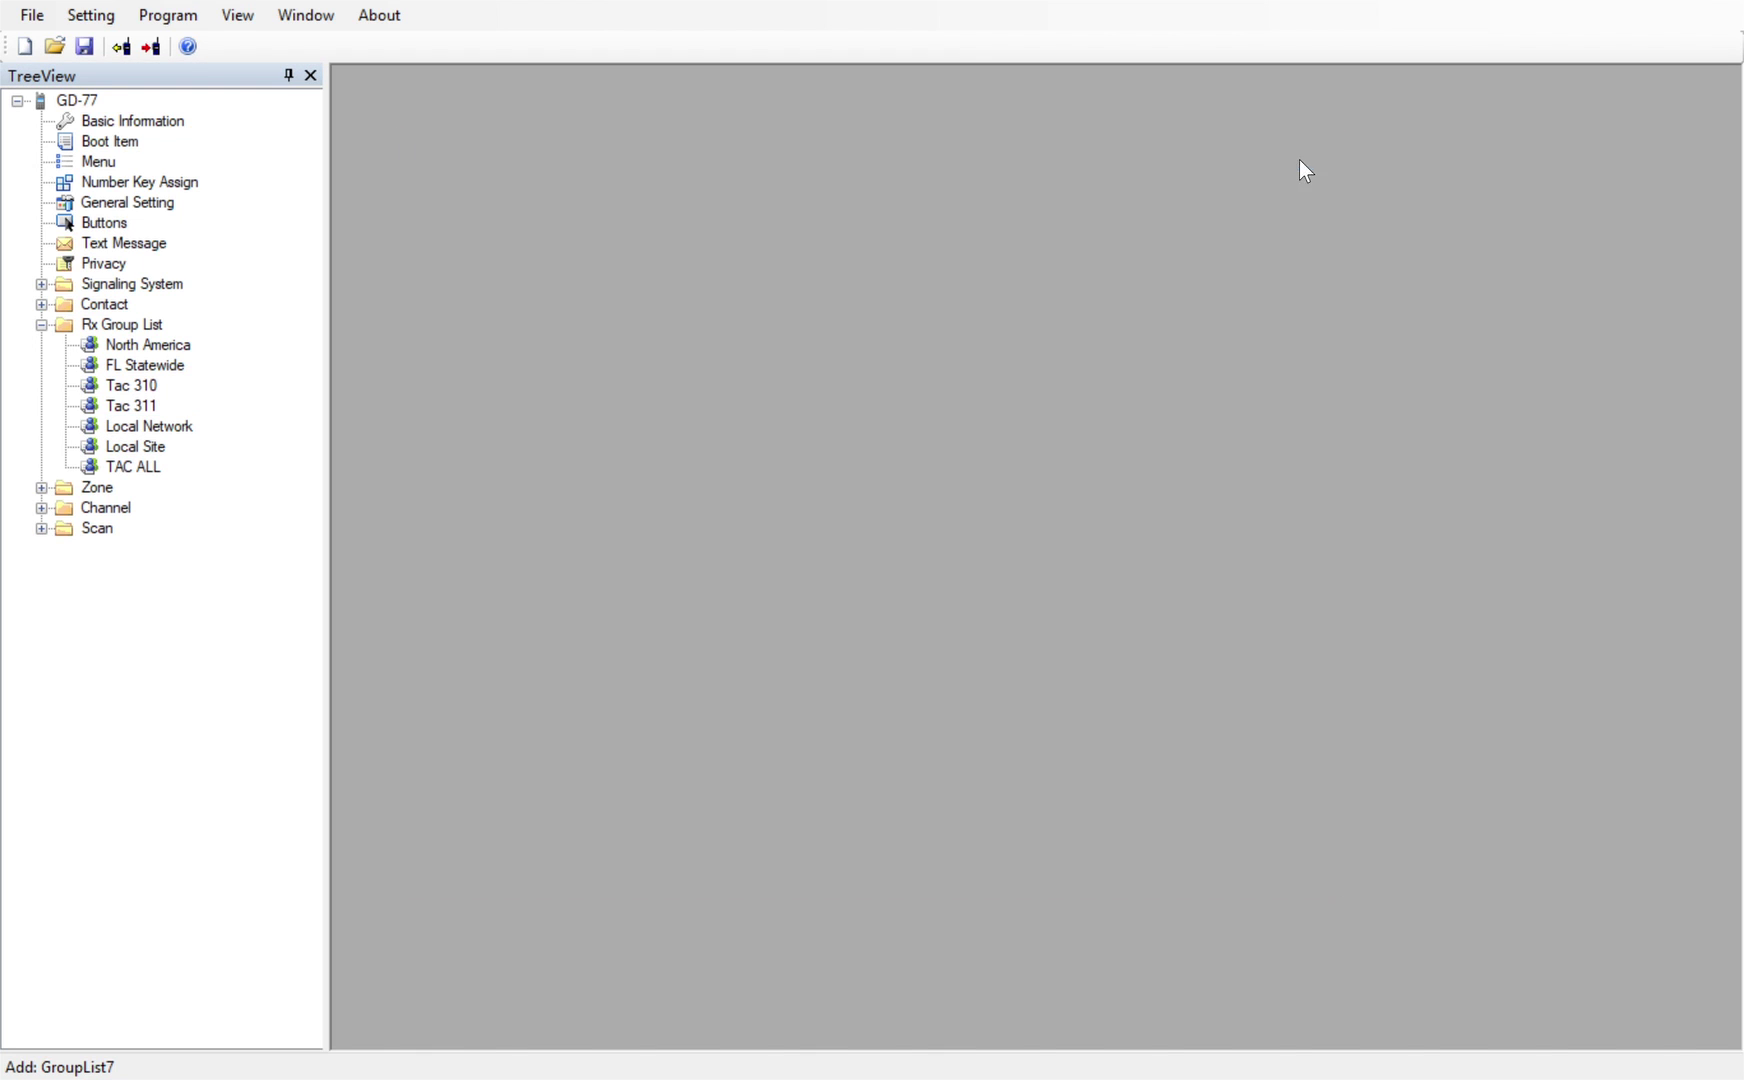
{"action": "double_click", "coordinate": [150, 447]}
{"action": "left_click", "coordinate": [1339, 190]}
Collapse the Rx group lists and locate the K4KPT zone among the zones
{"action": "left_click", "coordinate": [41, 325]}
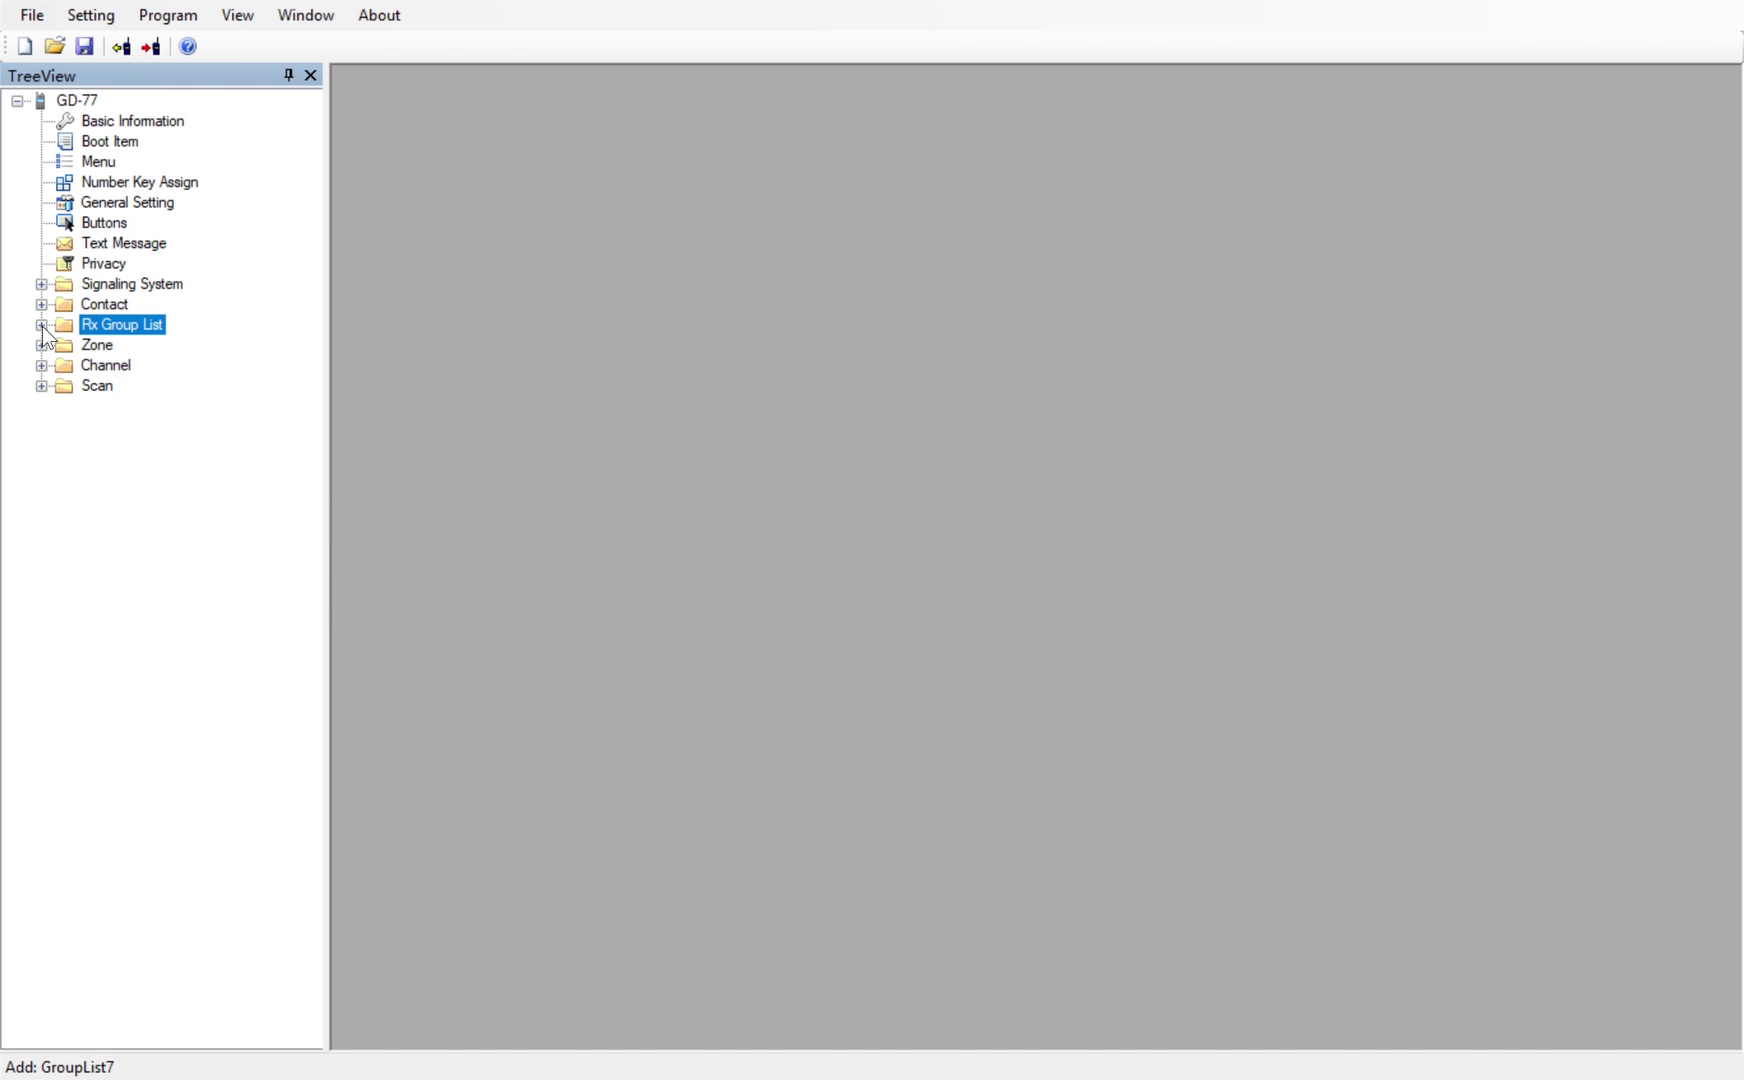
{"action": "left_click", "coordinate": [41, 345]}
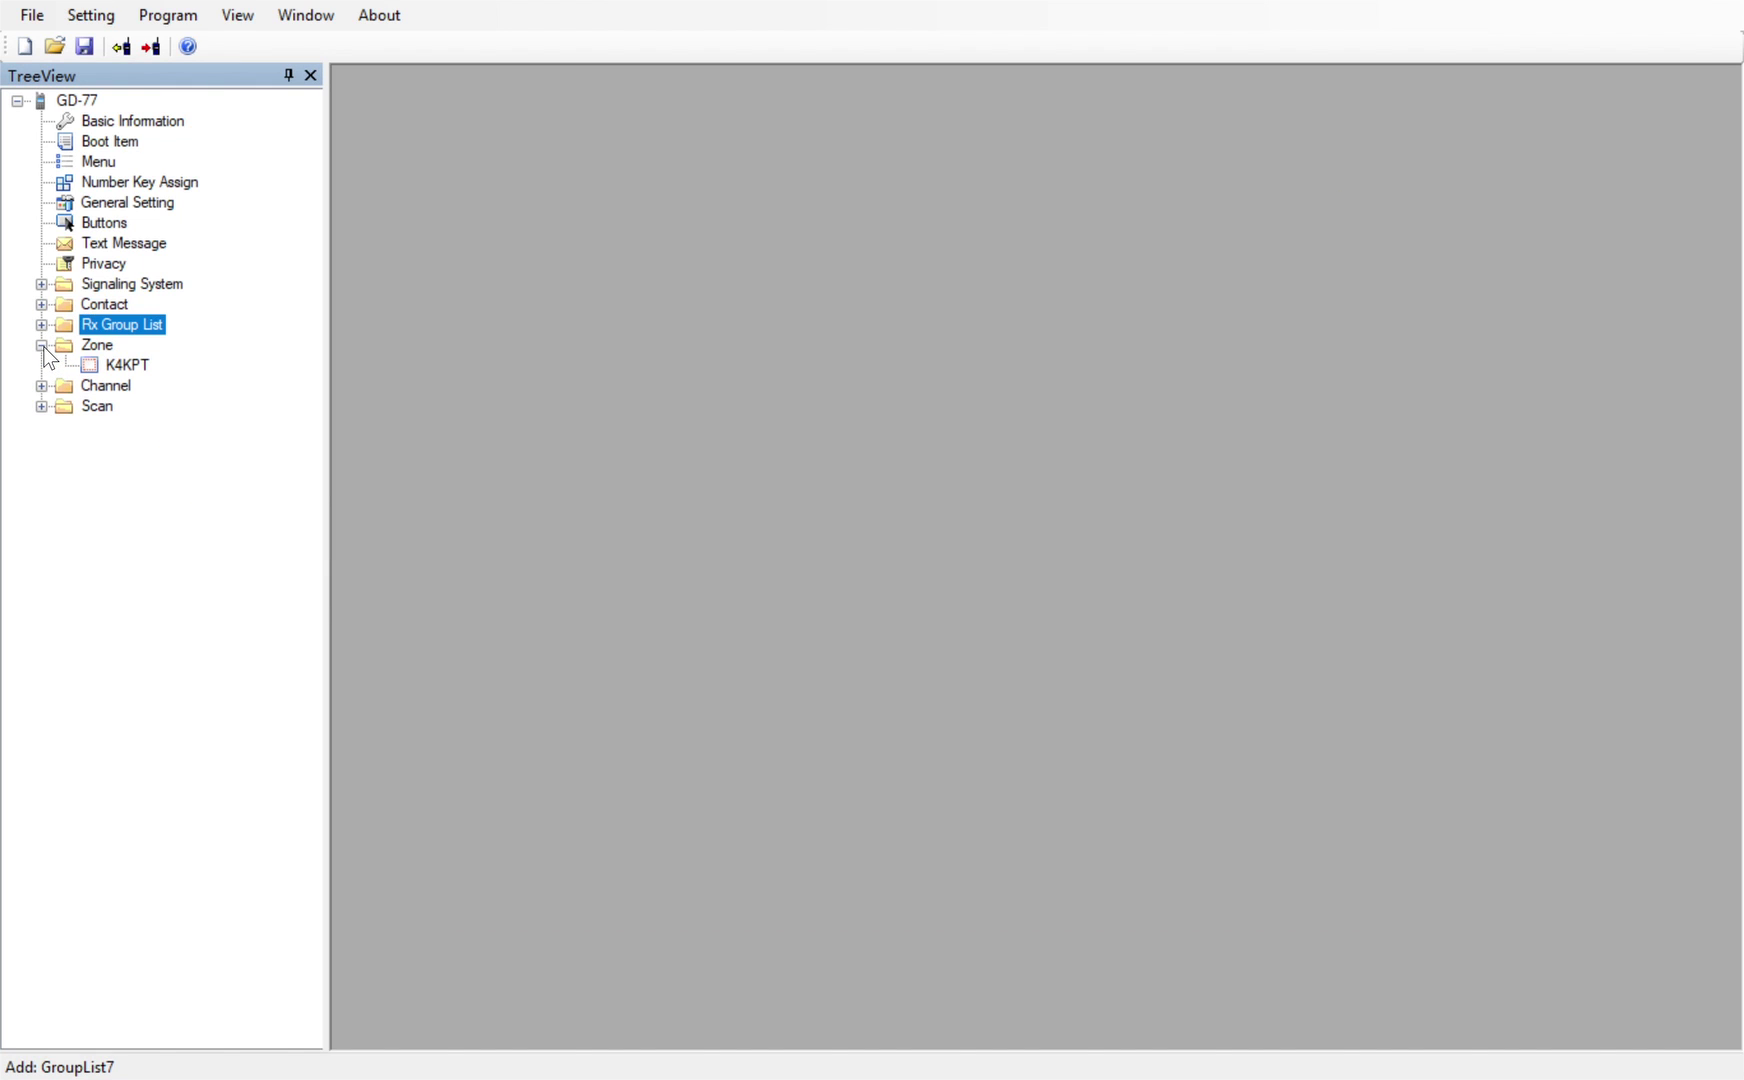
{"action": "left_click", "coordinate": [128, 368]}
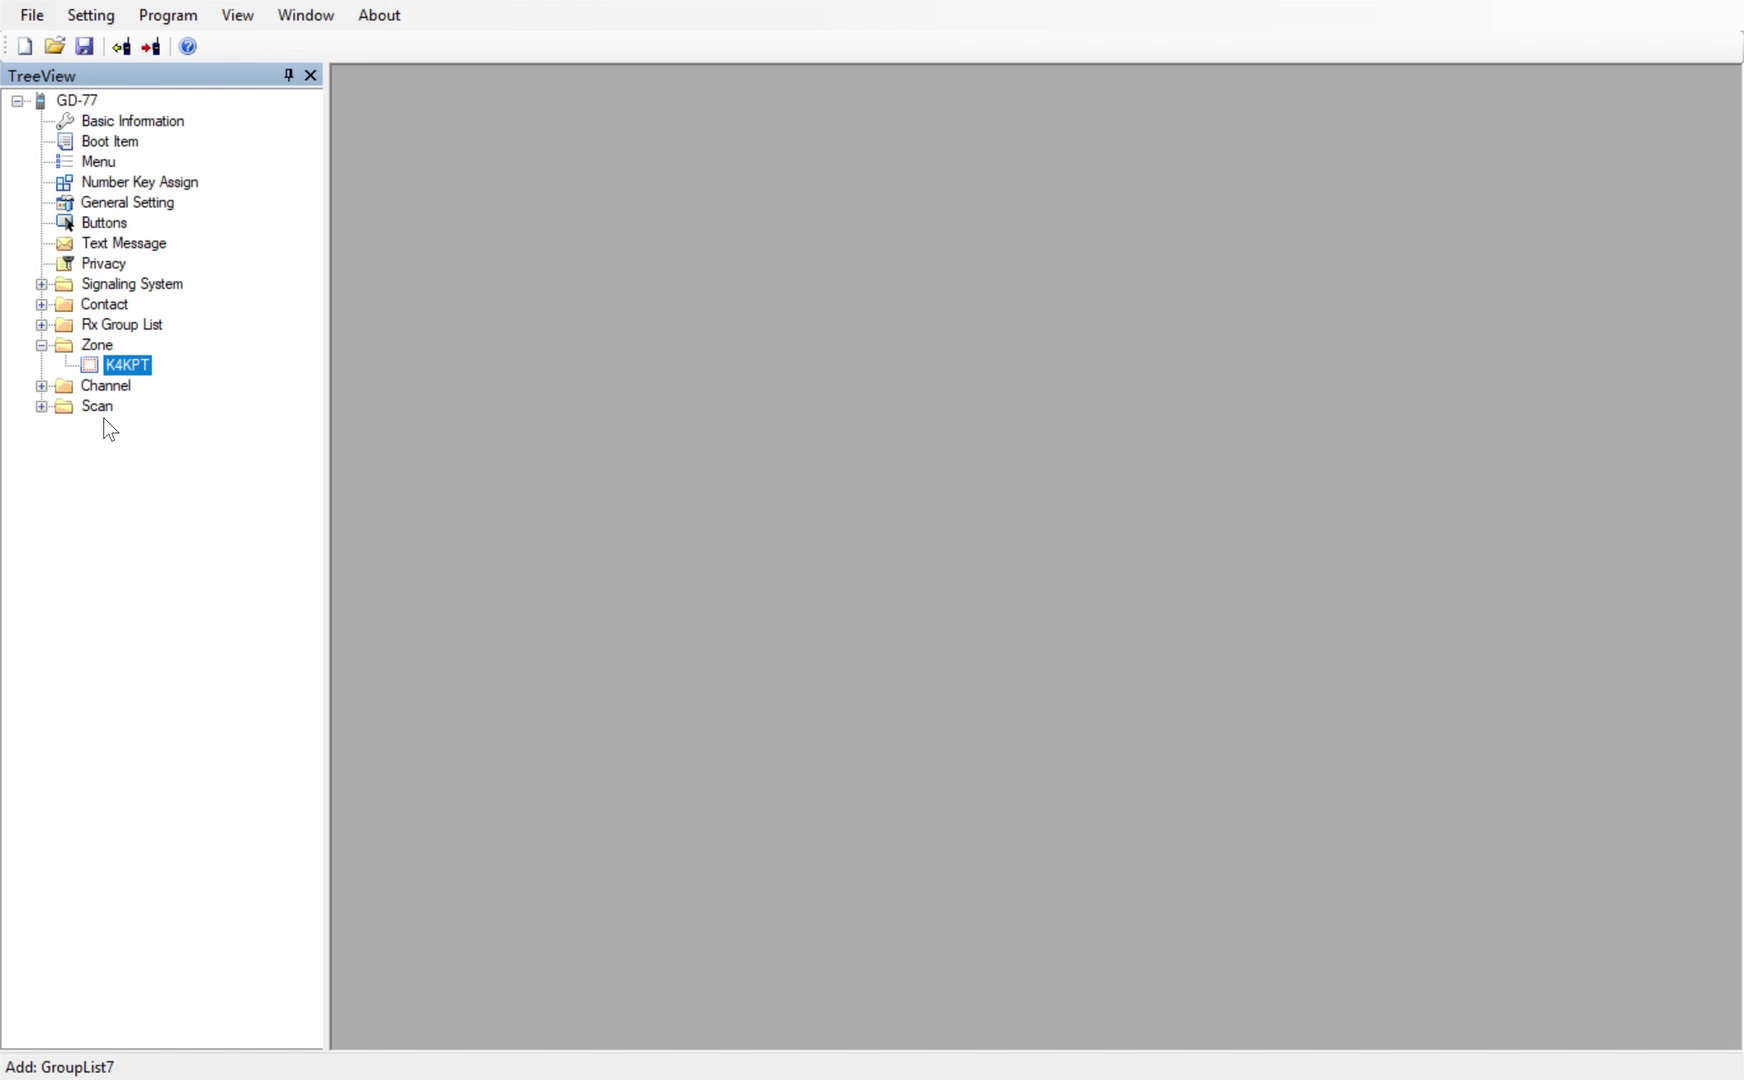
Add a second zone, name it PBC and close its form without adding members
{"action": "left_click", "coordinate": [95, 346]}
{"action": "key", "text": "Insert"}
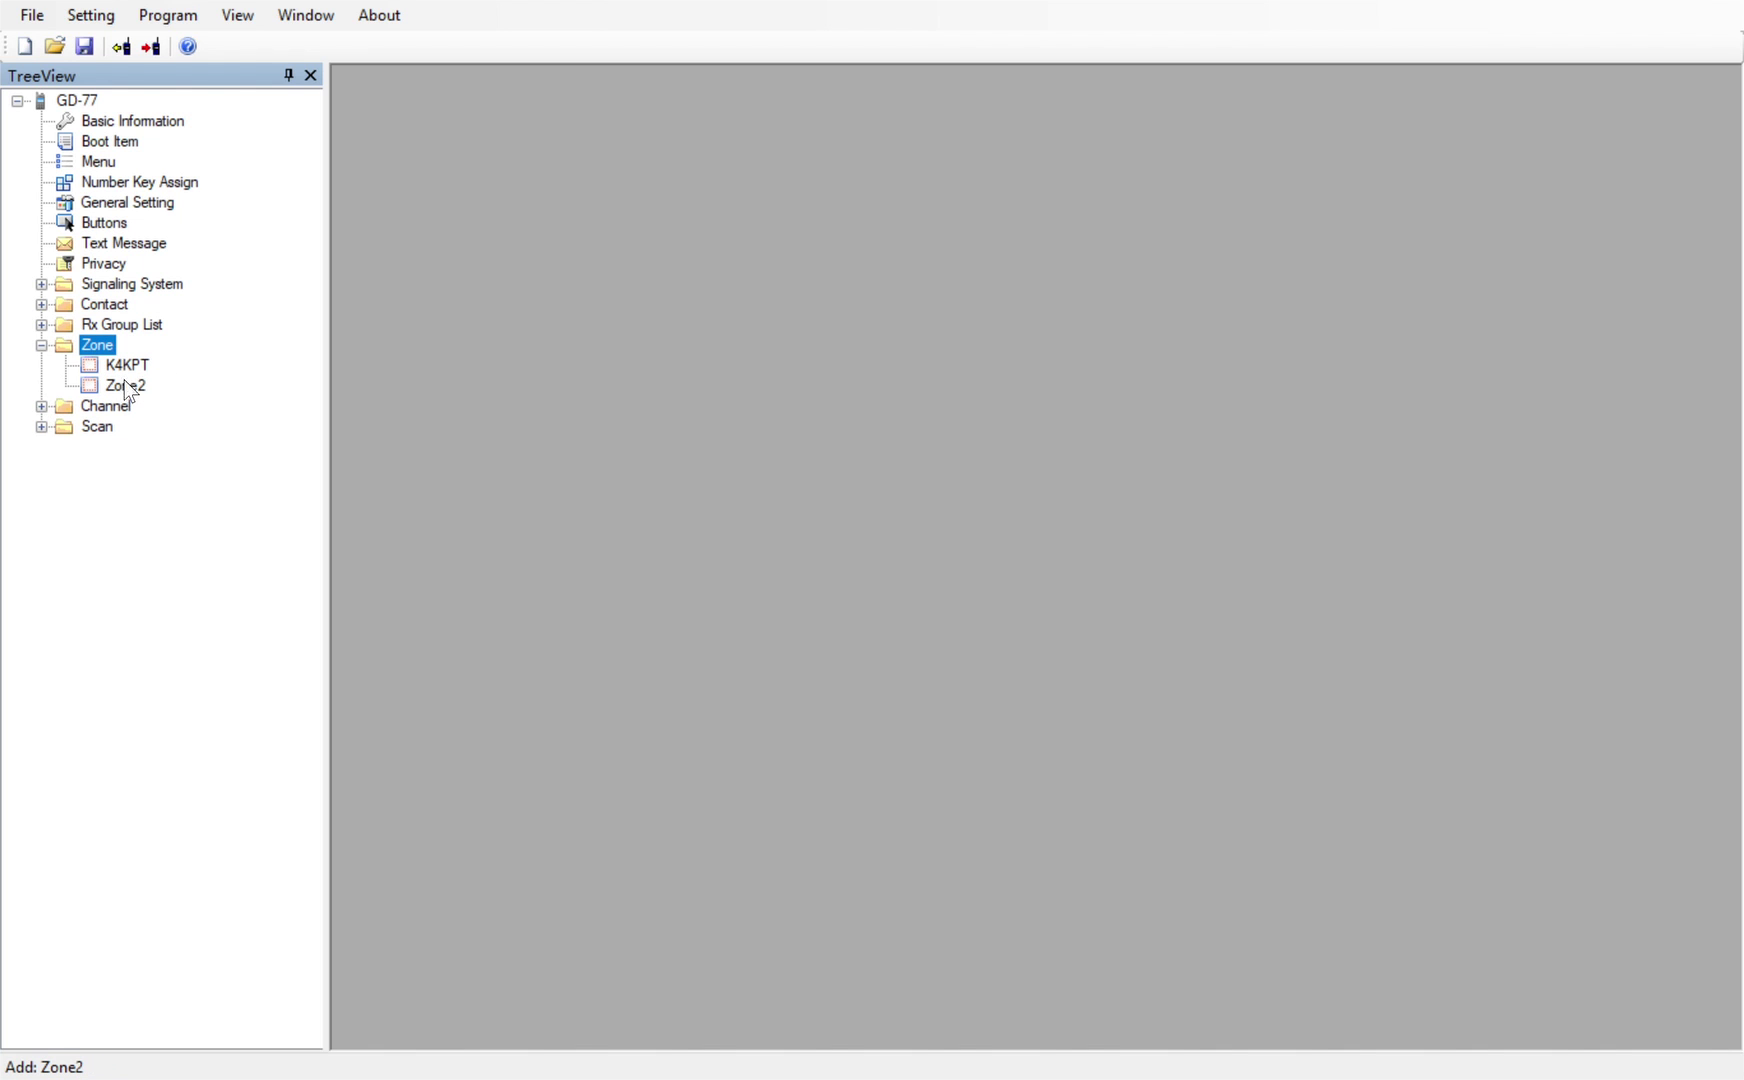
{"action": "left_click", "coordinate": [128, 388]}
{"action": "double_click", "coordinate": [125, 383]}
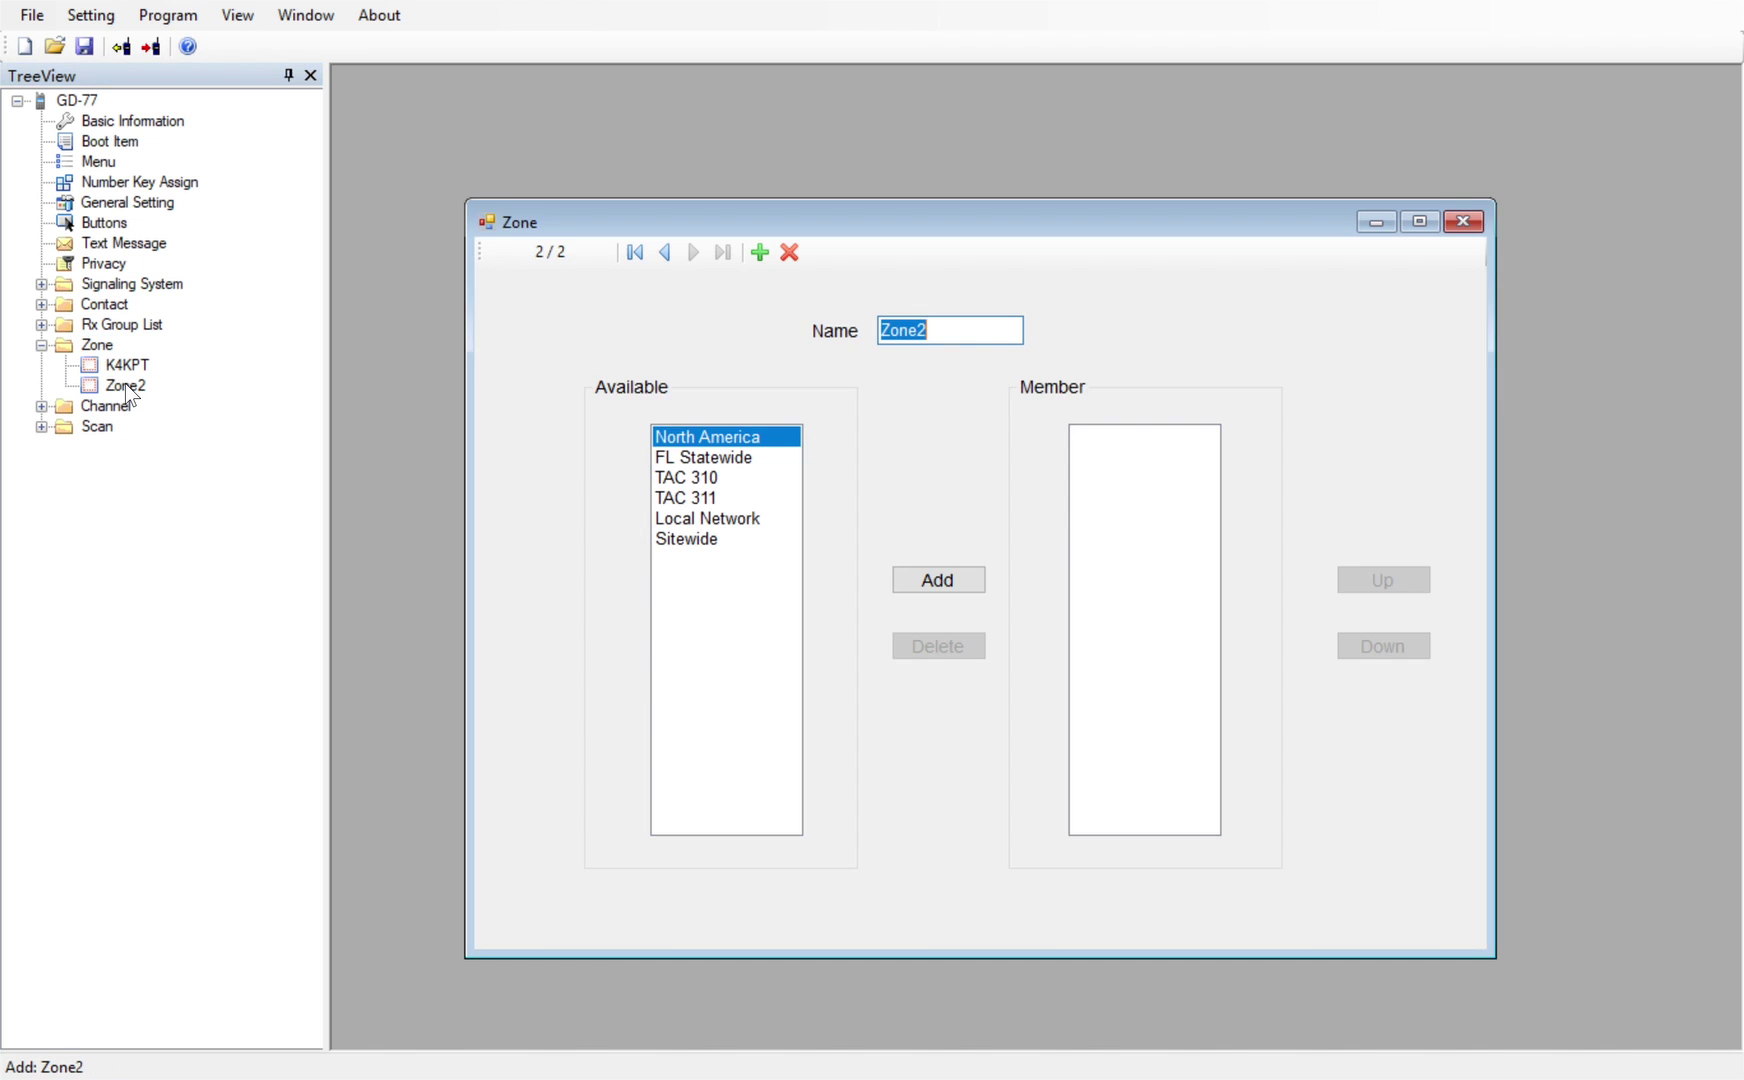
{"action": "type", "text": "PBC"}
{"action": "key", "text": "Return"}
{"action": "left_click_drag", "start_coordinate": [941, 221], "coordinate": [952, 172]}
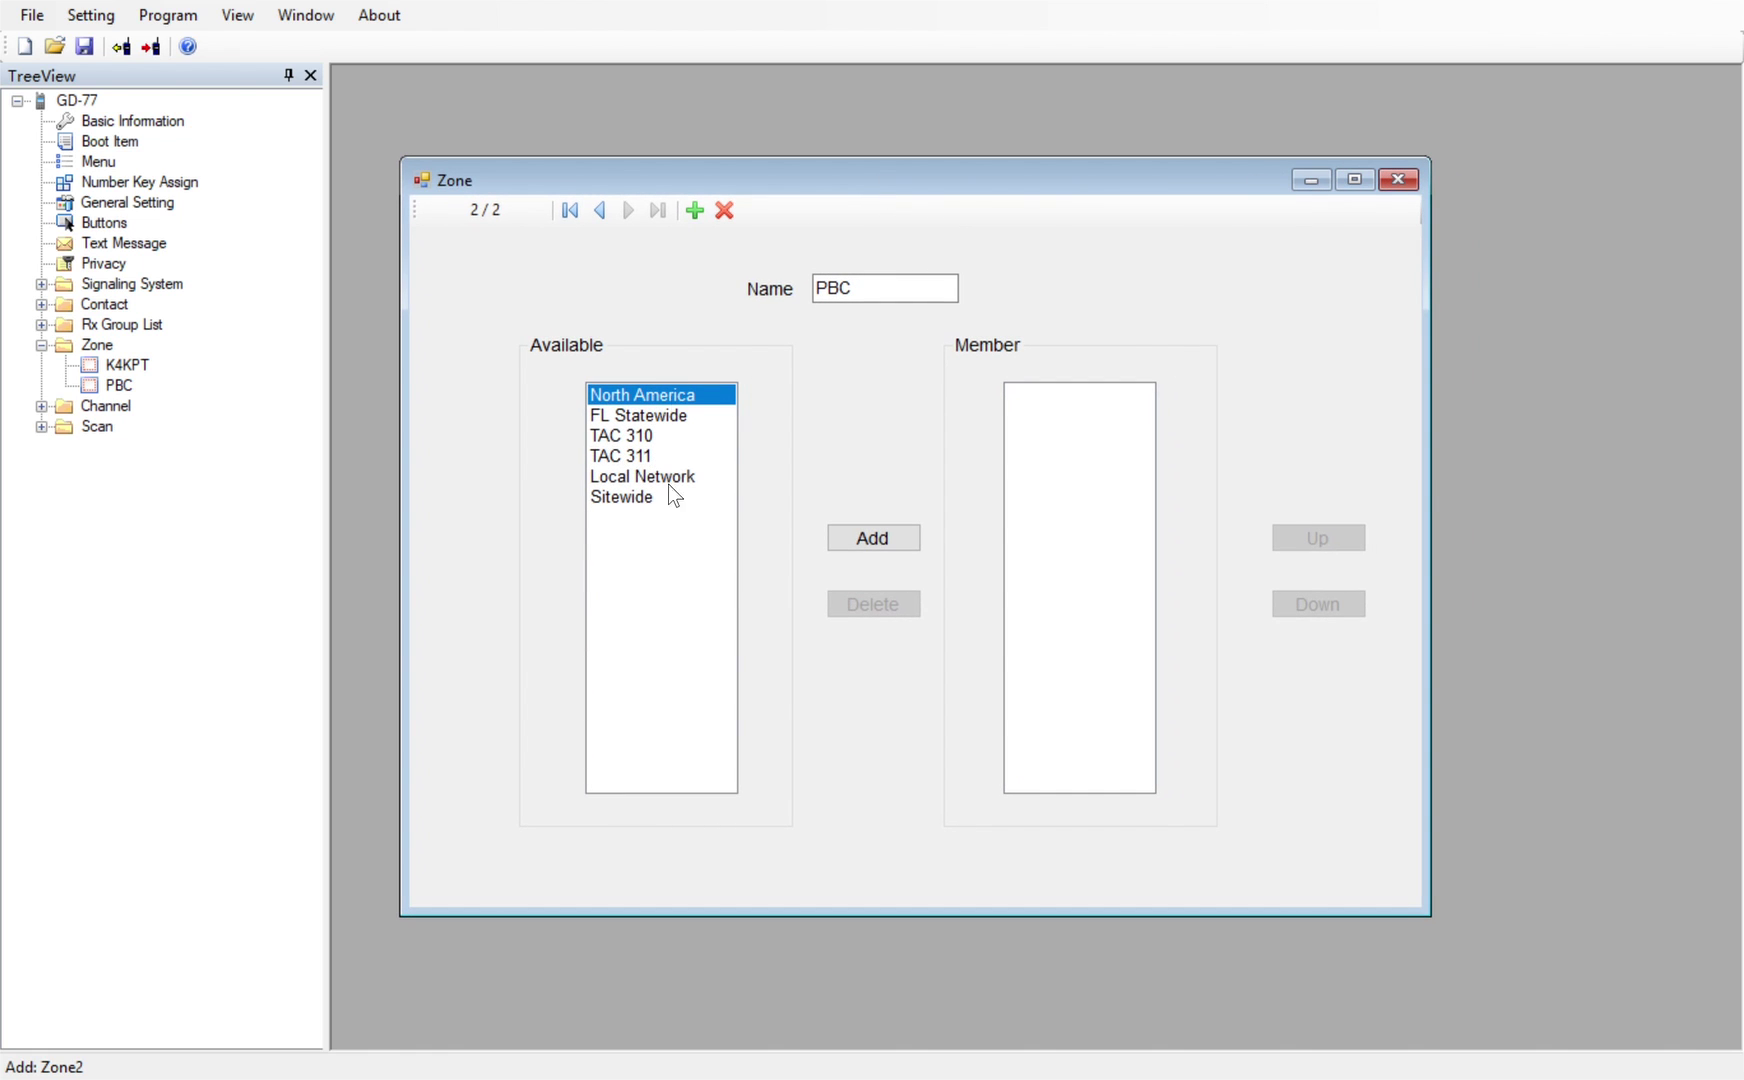
{"action": "left_click", "coordinate": [1397, 182]}
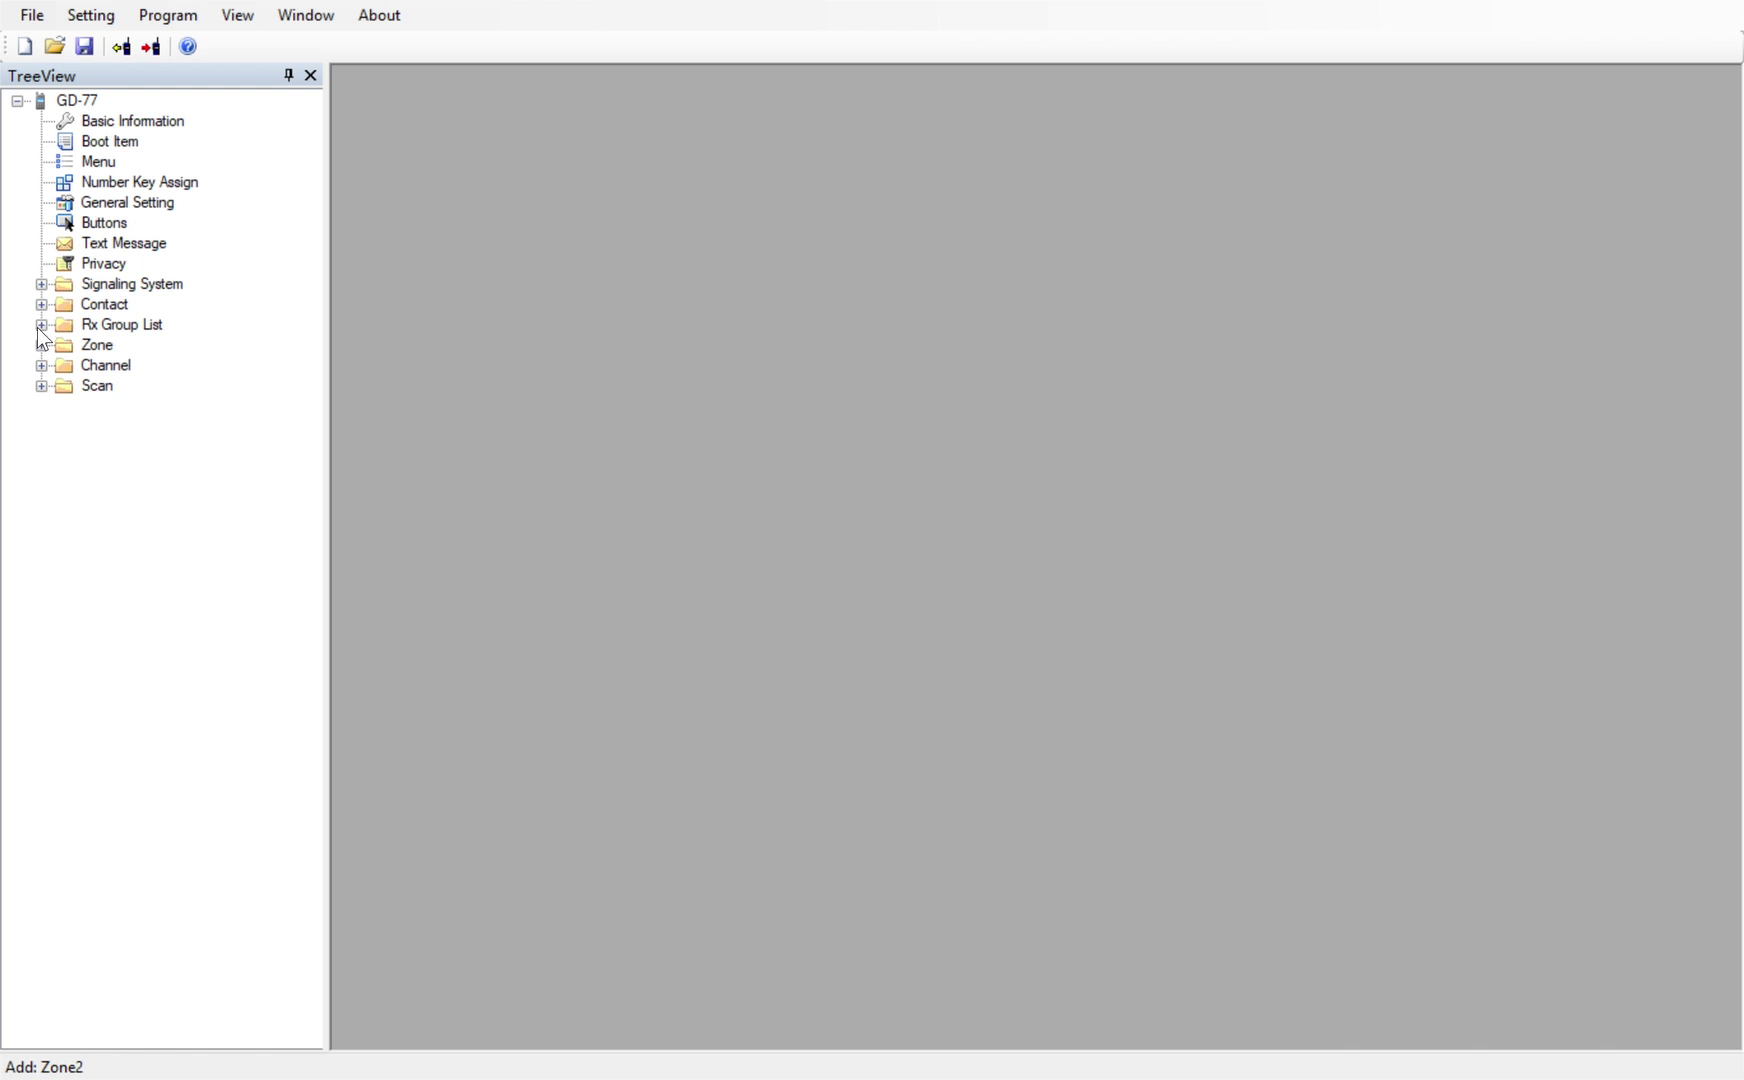
Review the zones of the loaded codeplug, including the Parrot zone, and collapse the zone list
{"action": "left_click", "coordinate": [41, 345]}
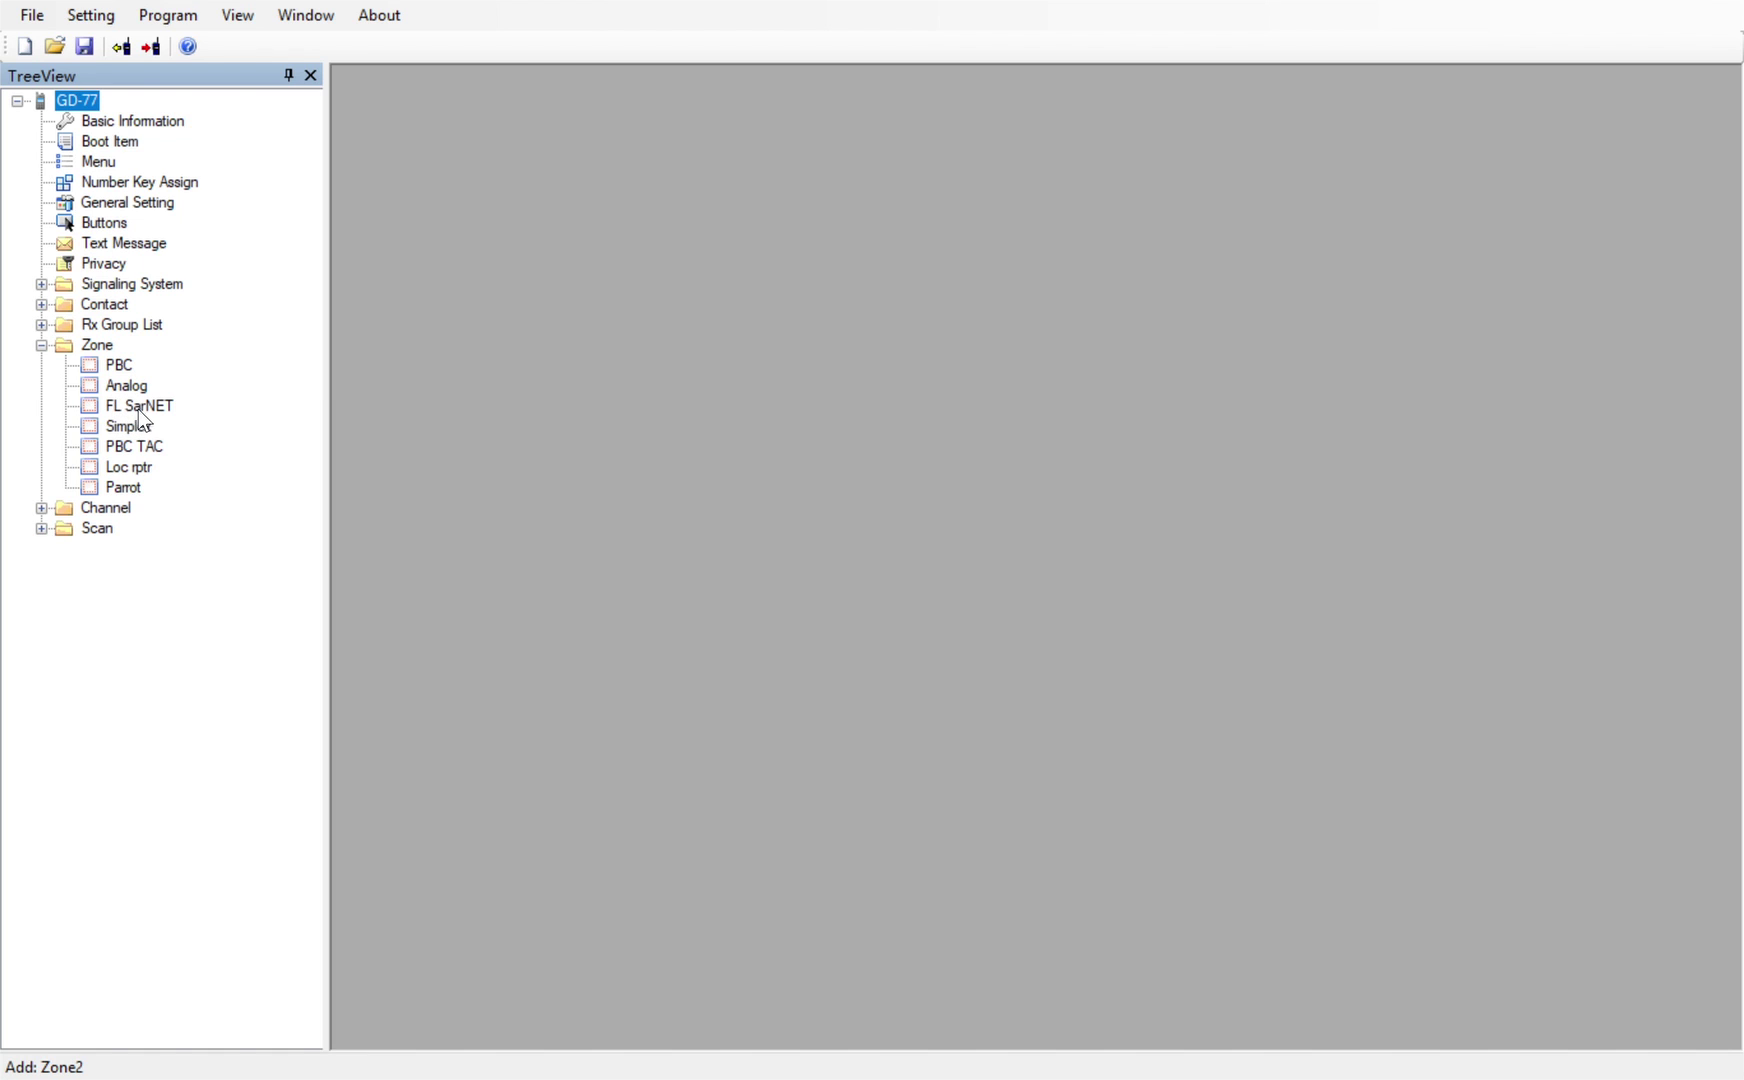
{"action": "left_click", "coordinate": [120, 488]}
{"action": "left_click", "coordinate": [41, 345]}
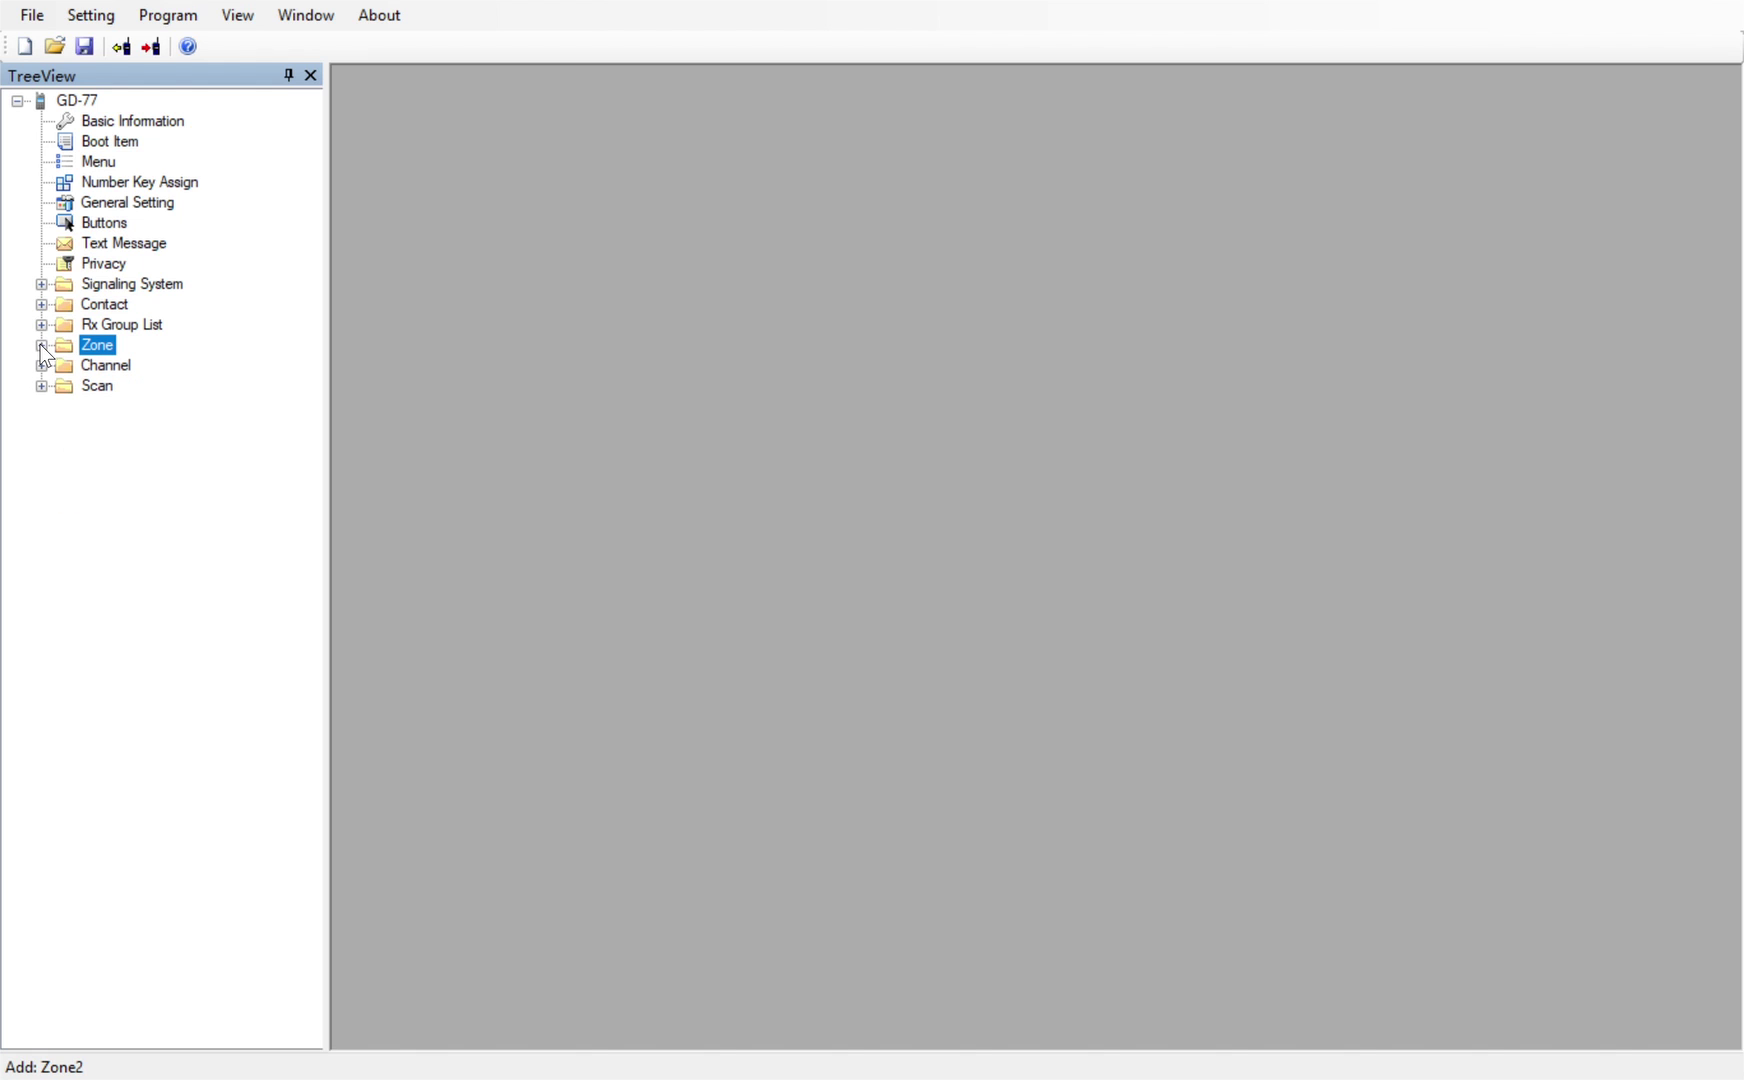
Open the PBC zone and move PBG NA up to first place in its member list
{"action": "left_click", "coordinate": [41, 345]}
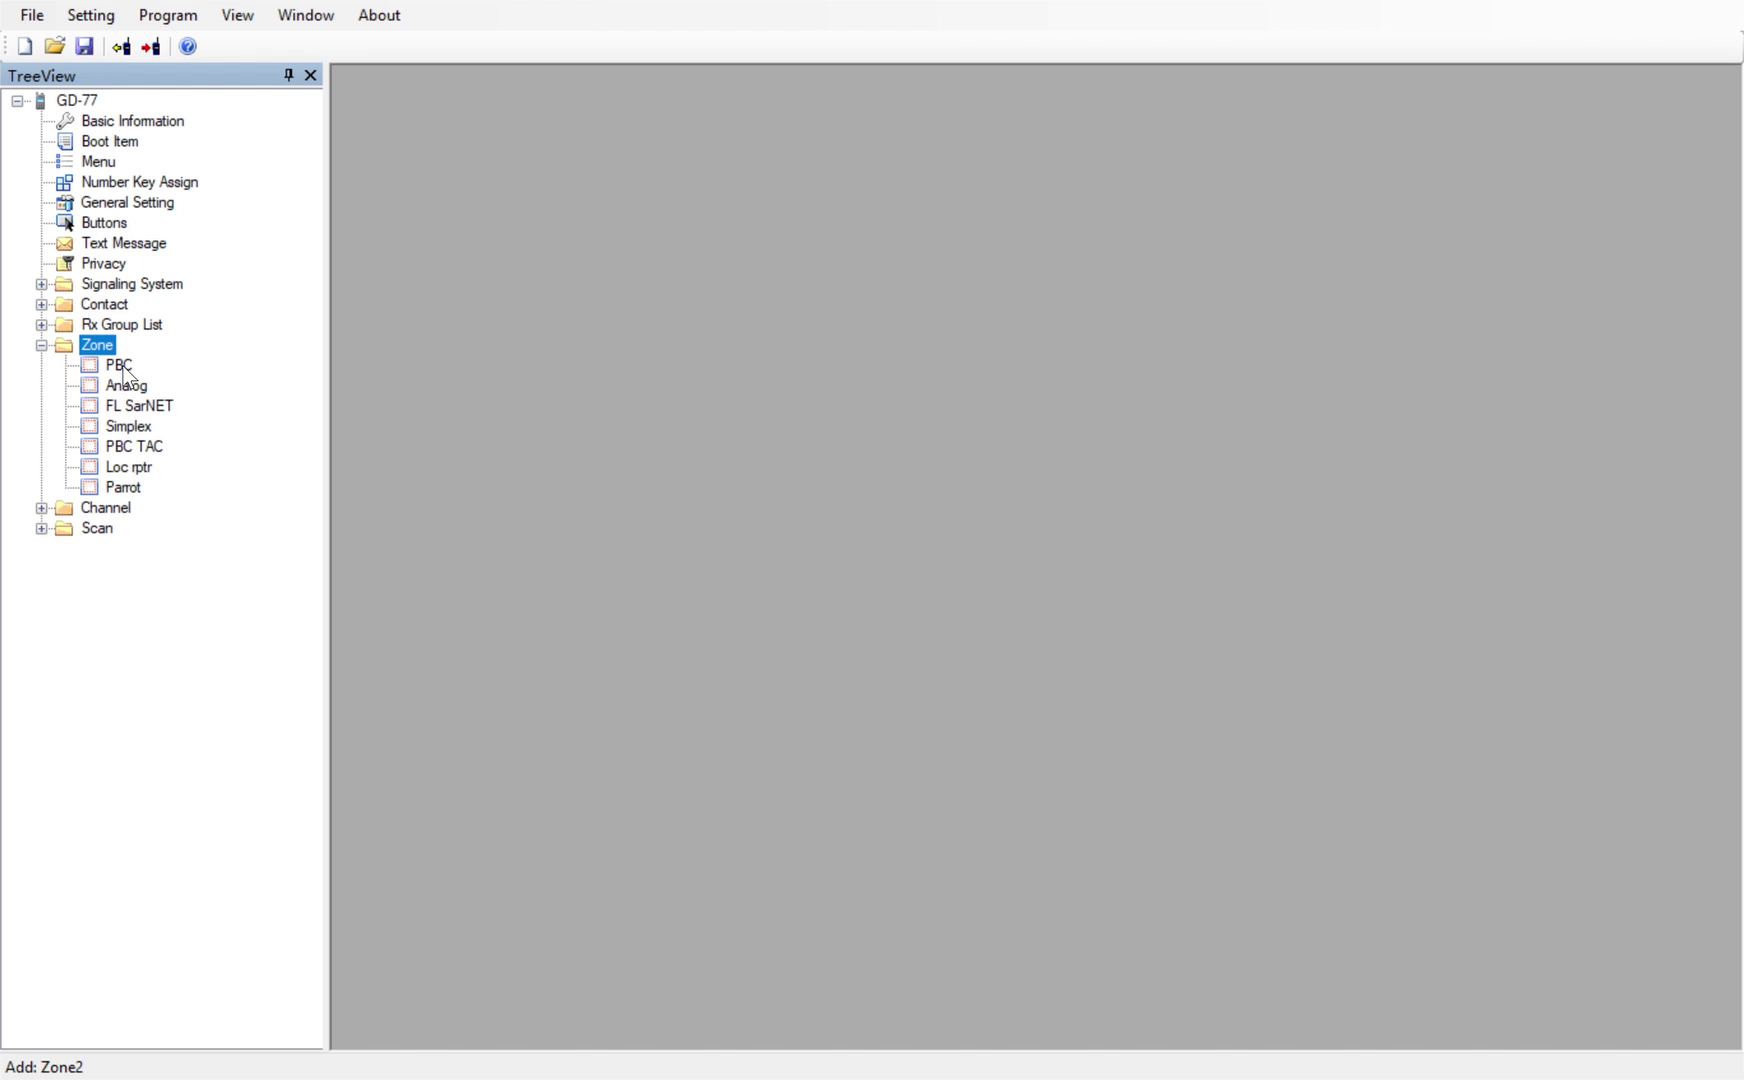
{"action": "double_click", "coordinate": [120, 366]}
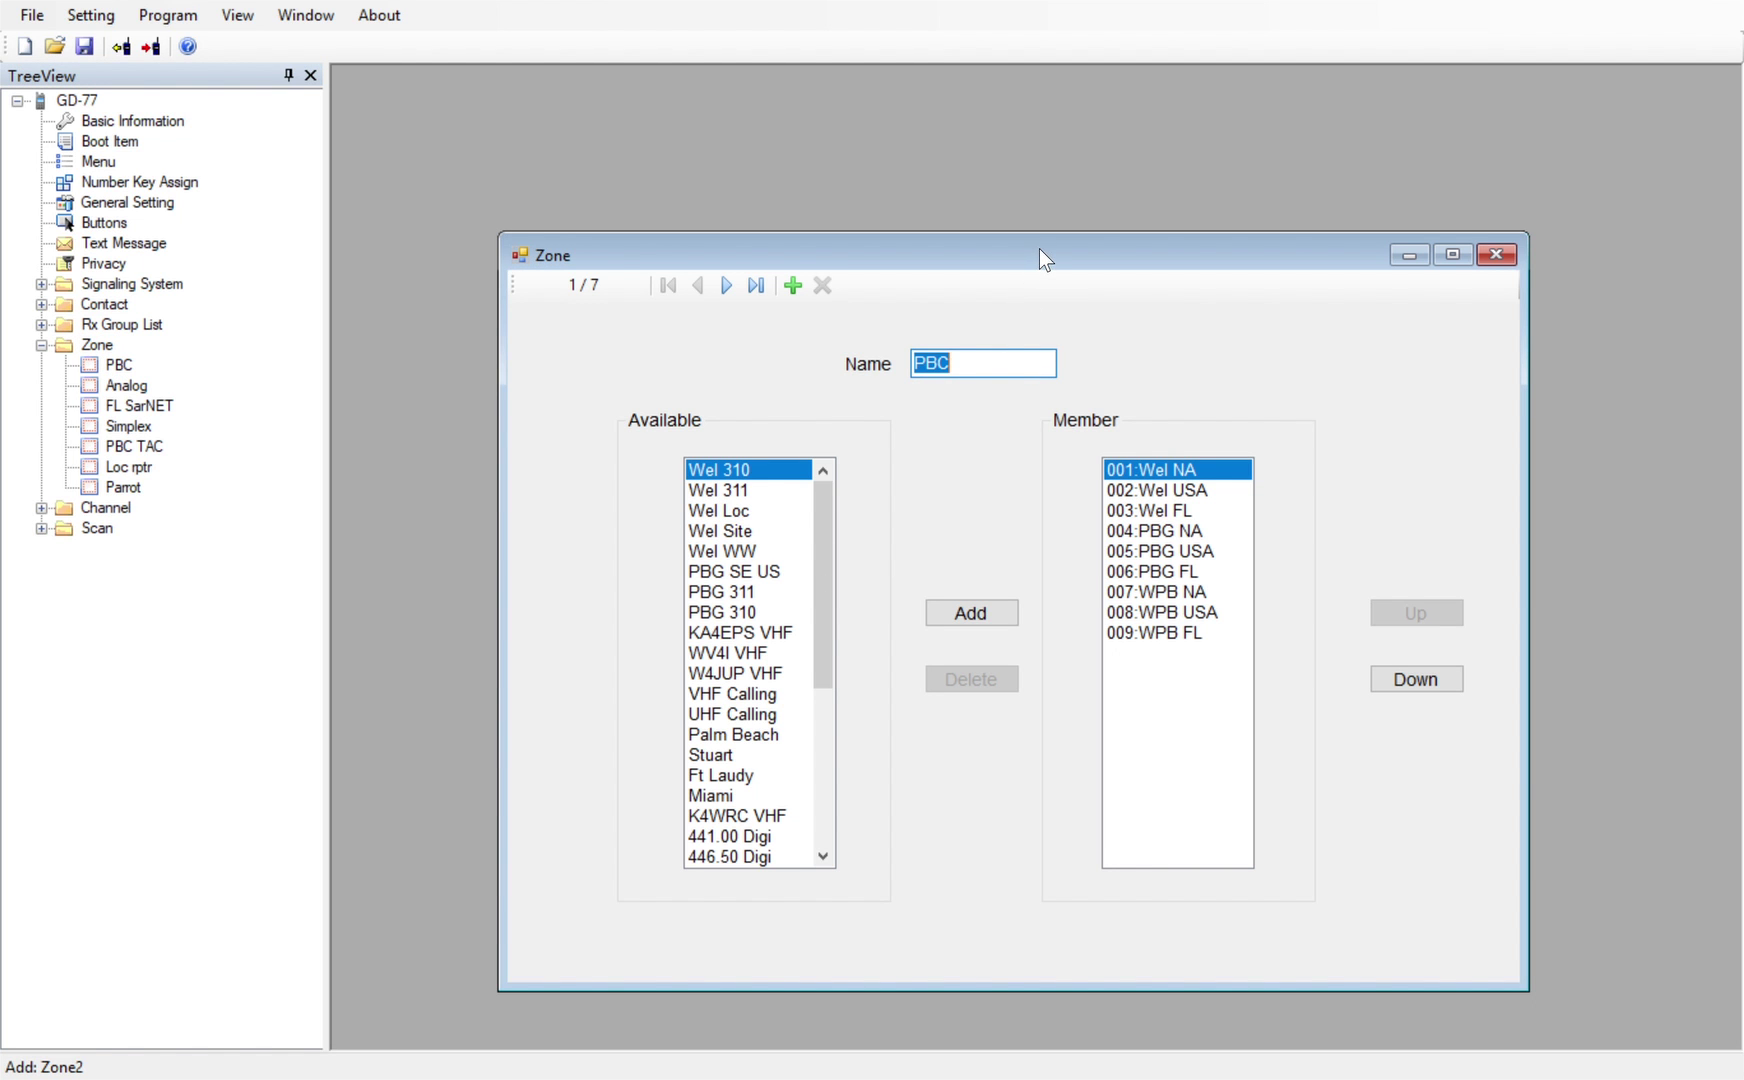
{"action": "left_click_drag", "start_coordinate": [1040, 248], "coordinate": [952, 155]}
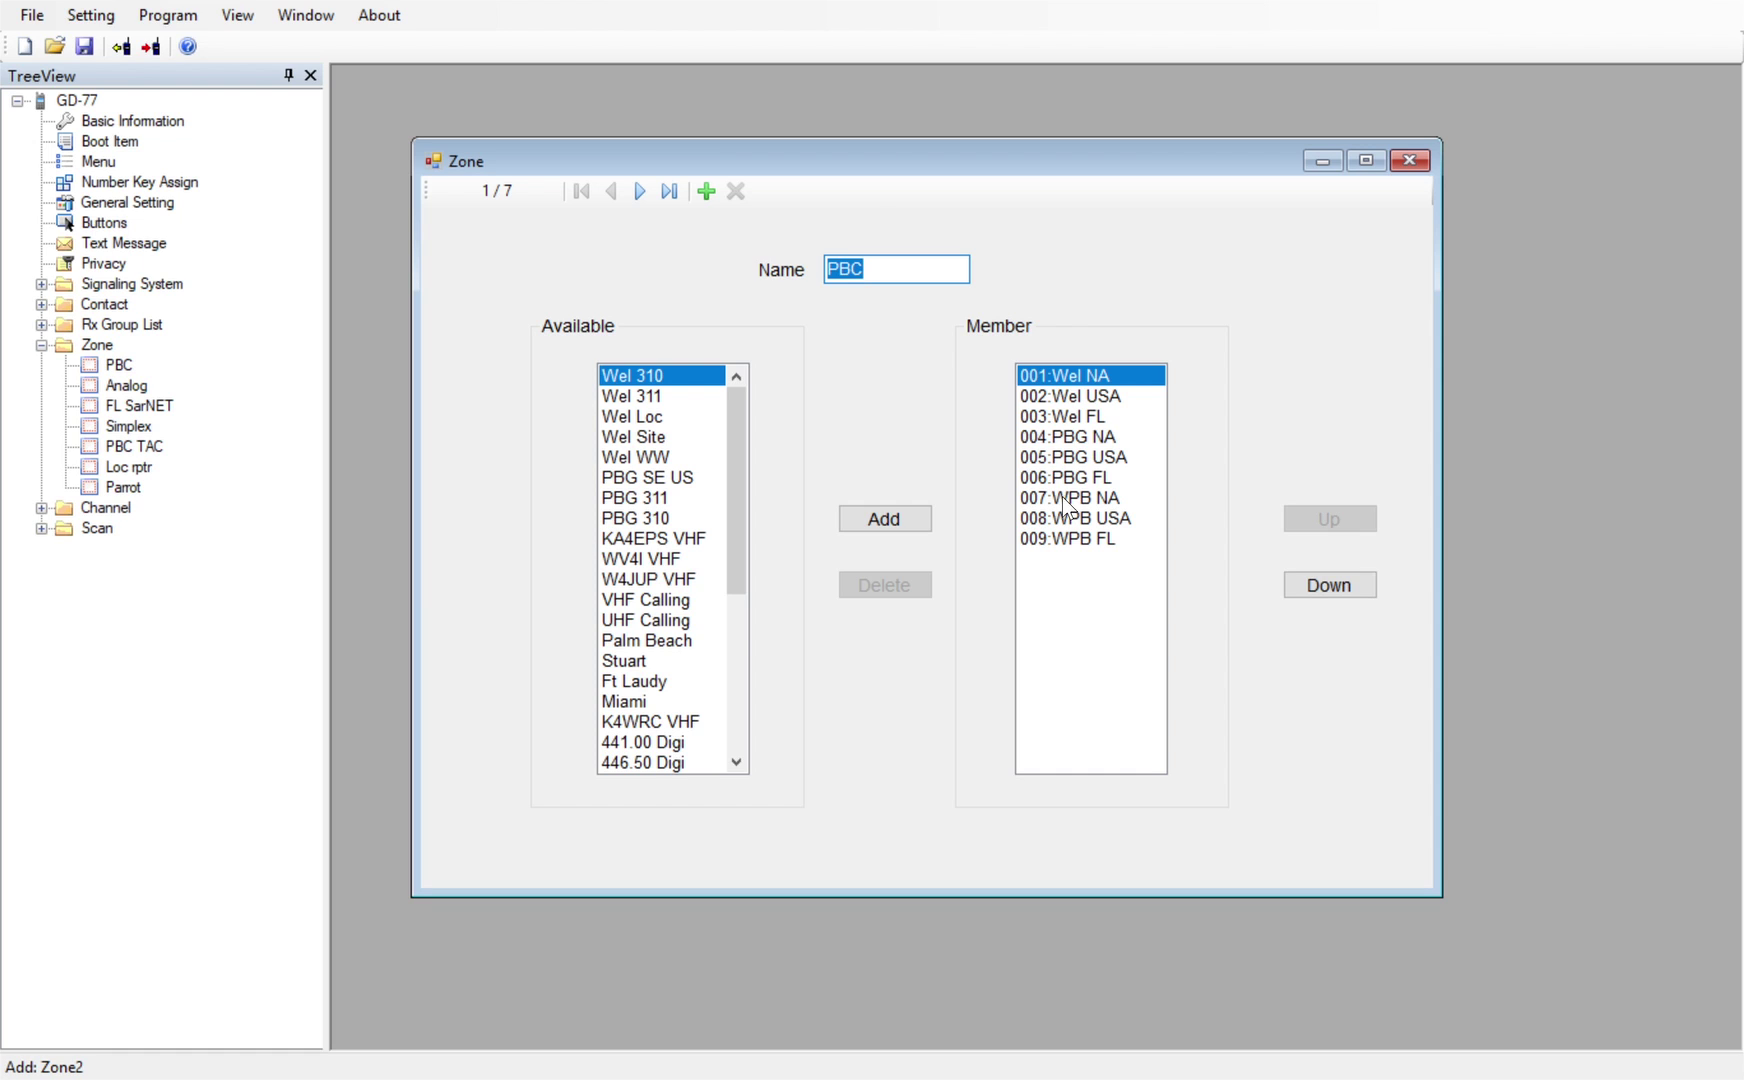
{"action": "left_click", "coordinate": [1088, 437]}
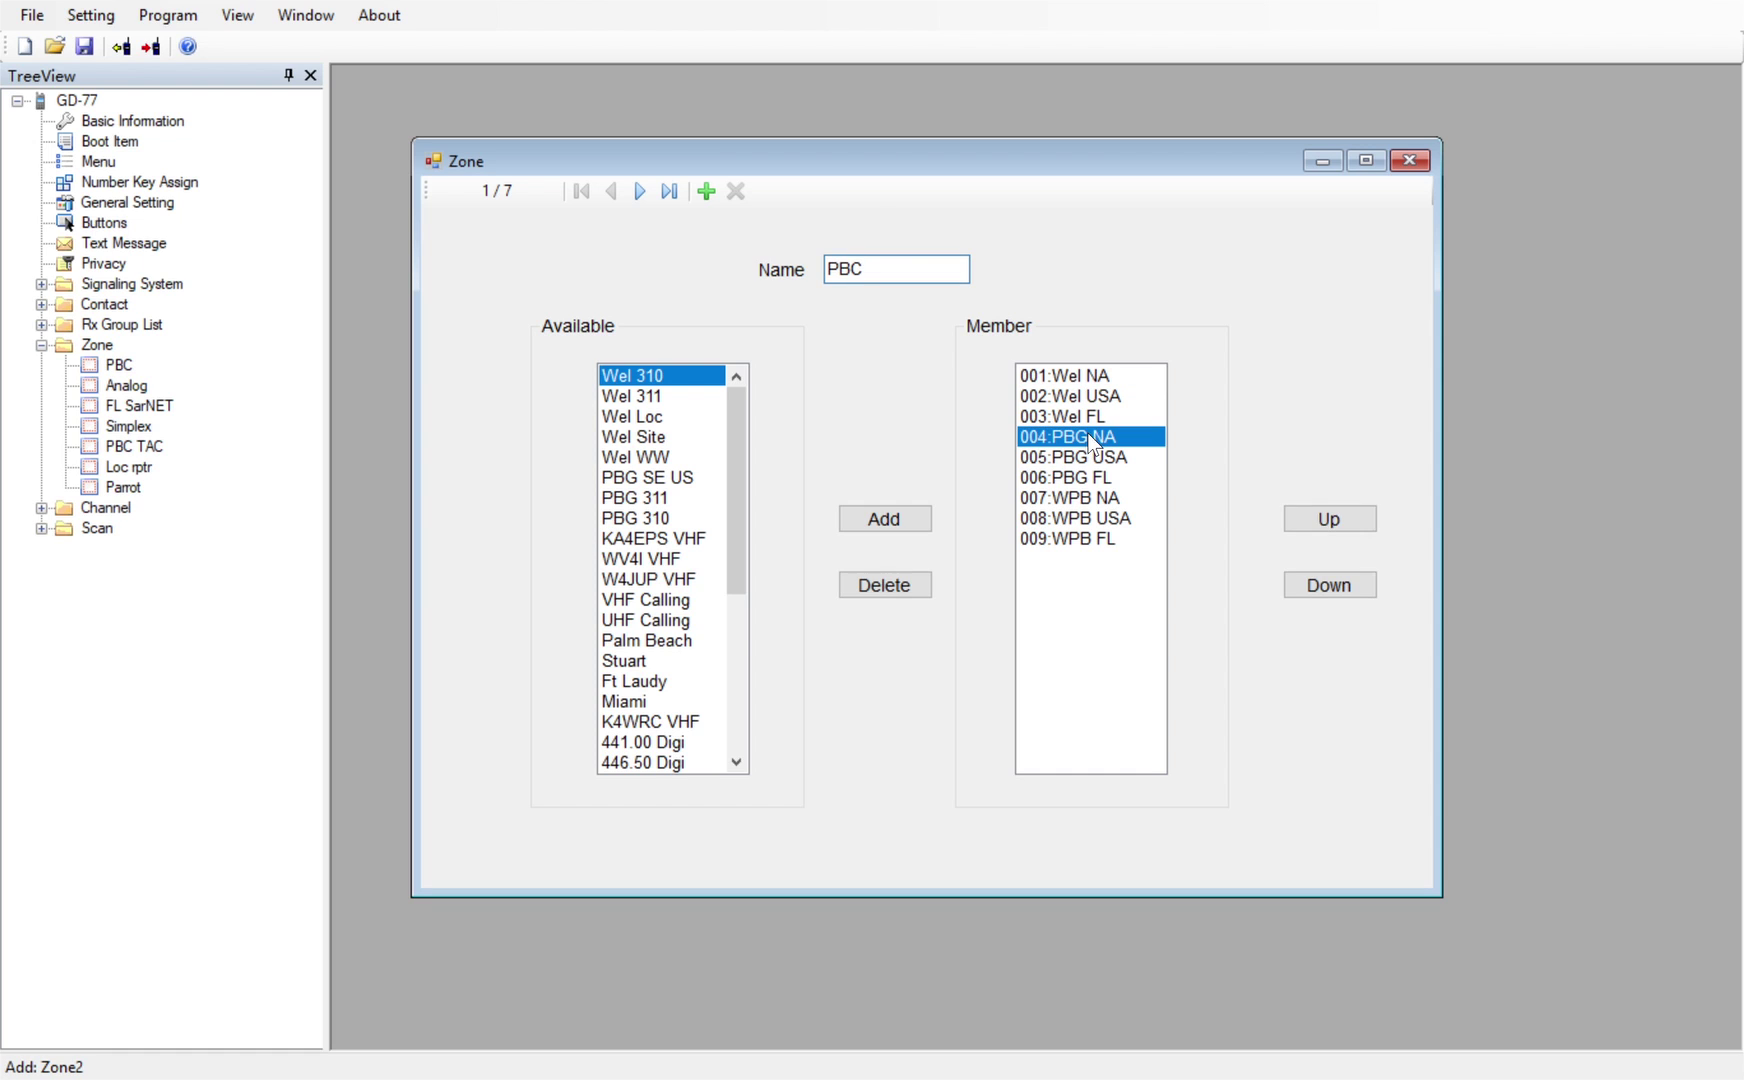
{"action": "left_click", "coordinate": [1316, 515]}
{"action": "left_click", "coordinate": [1316, 515]}
{"action": "left_click", "coordinate": [1316, 515]}
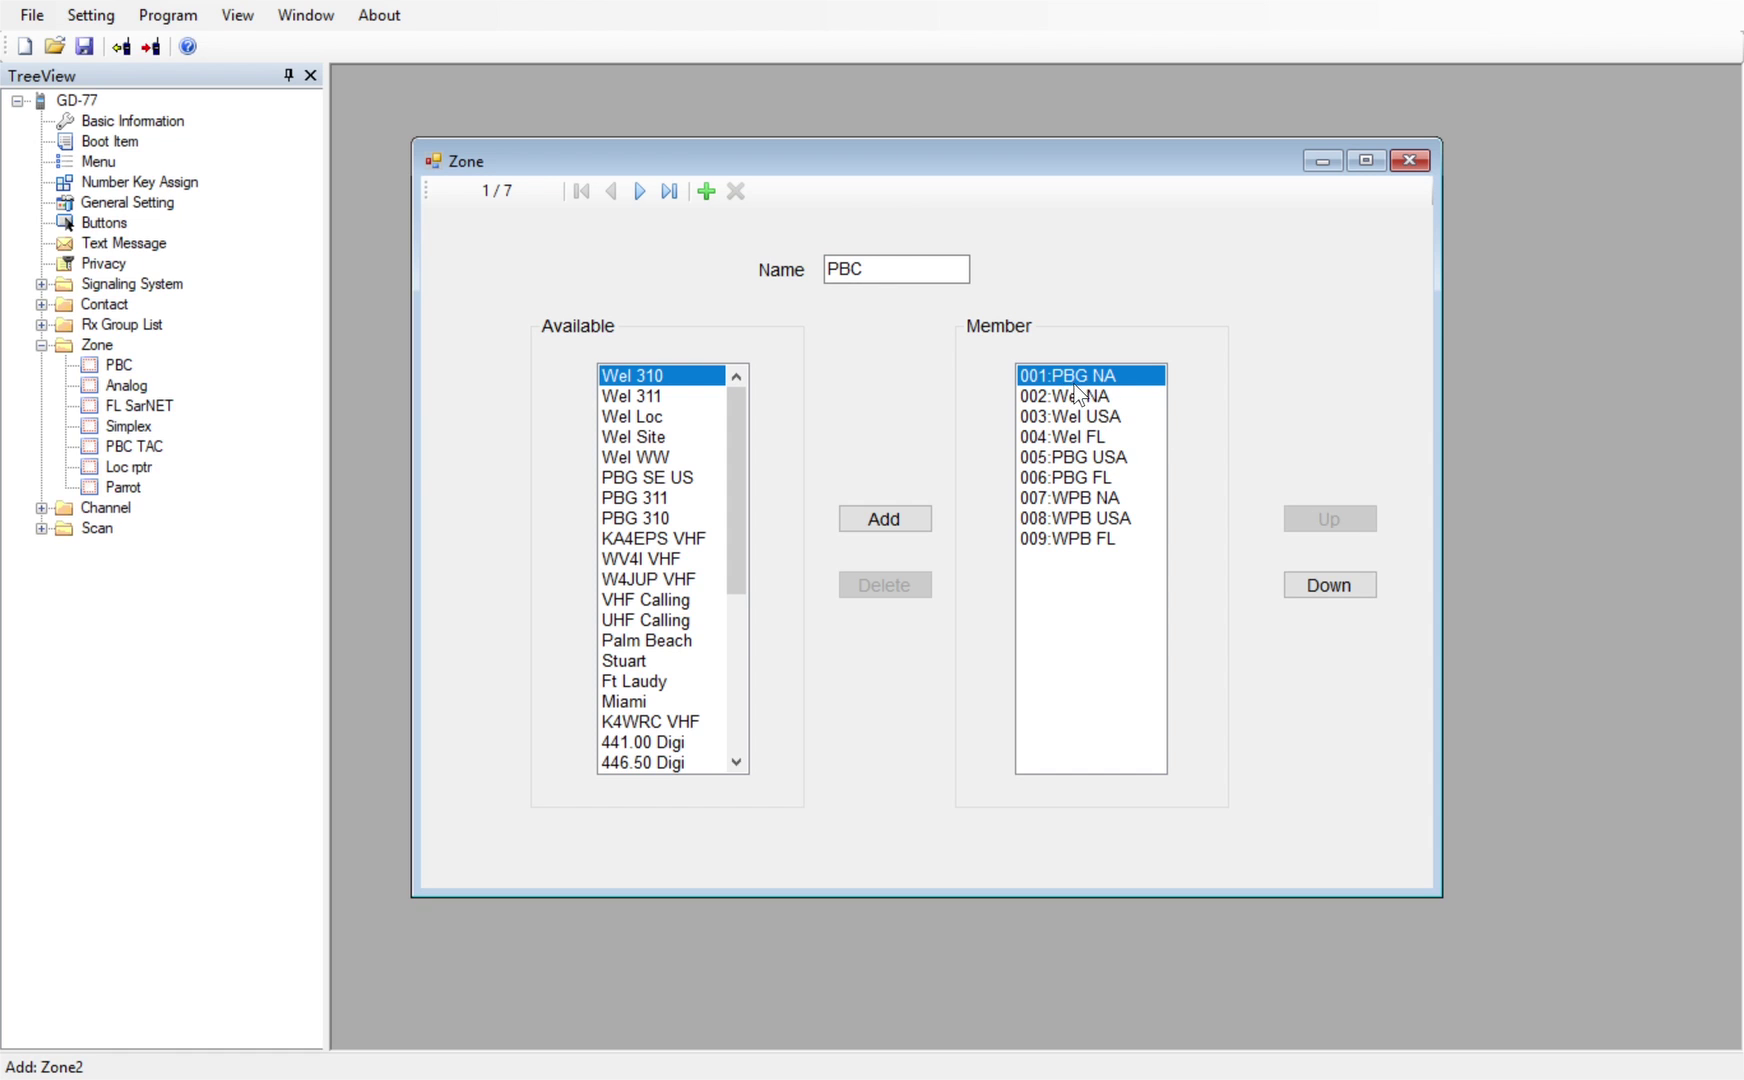
Move PBG USA up to second place and PBG FL up to third place among the PBC zone members
{"action": "left_click", "coordinate": [1089, 456]}
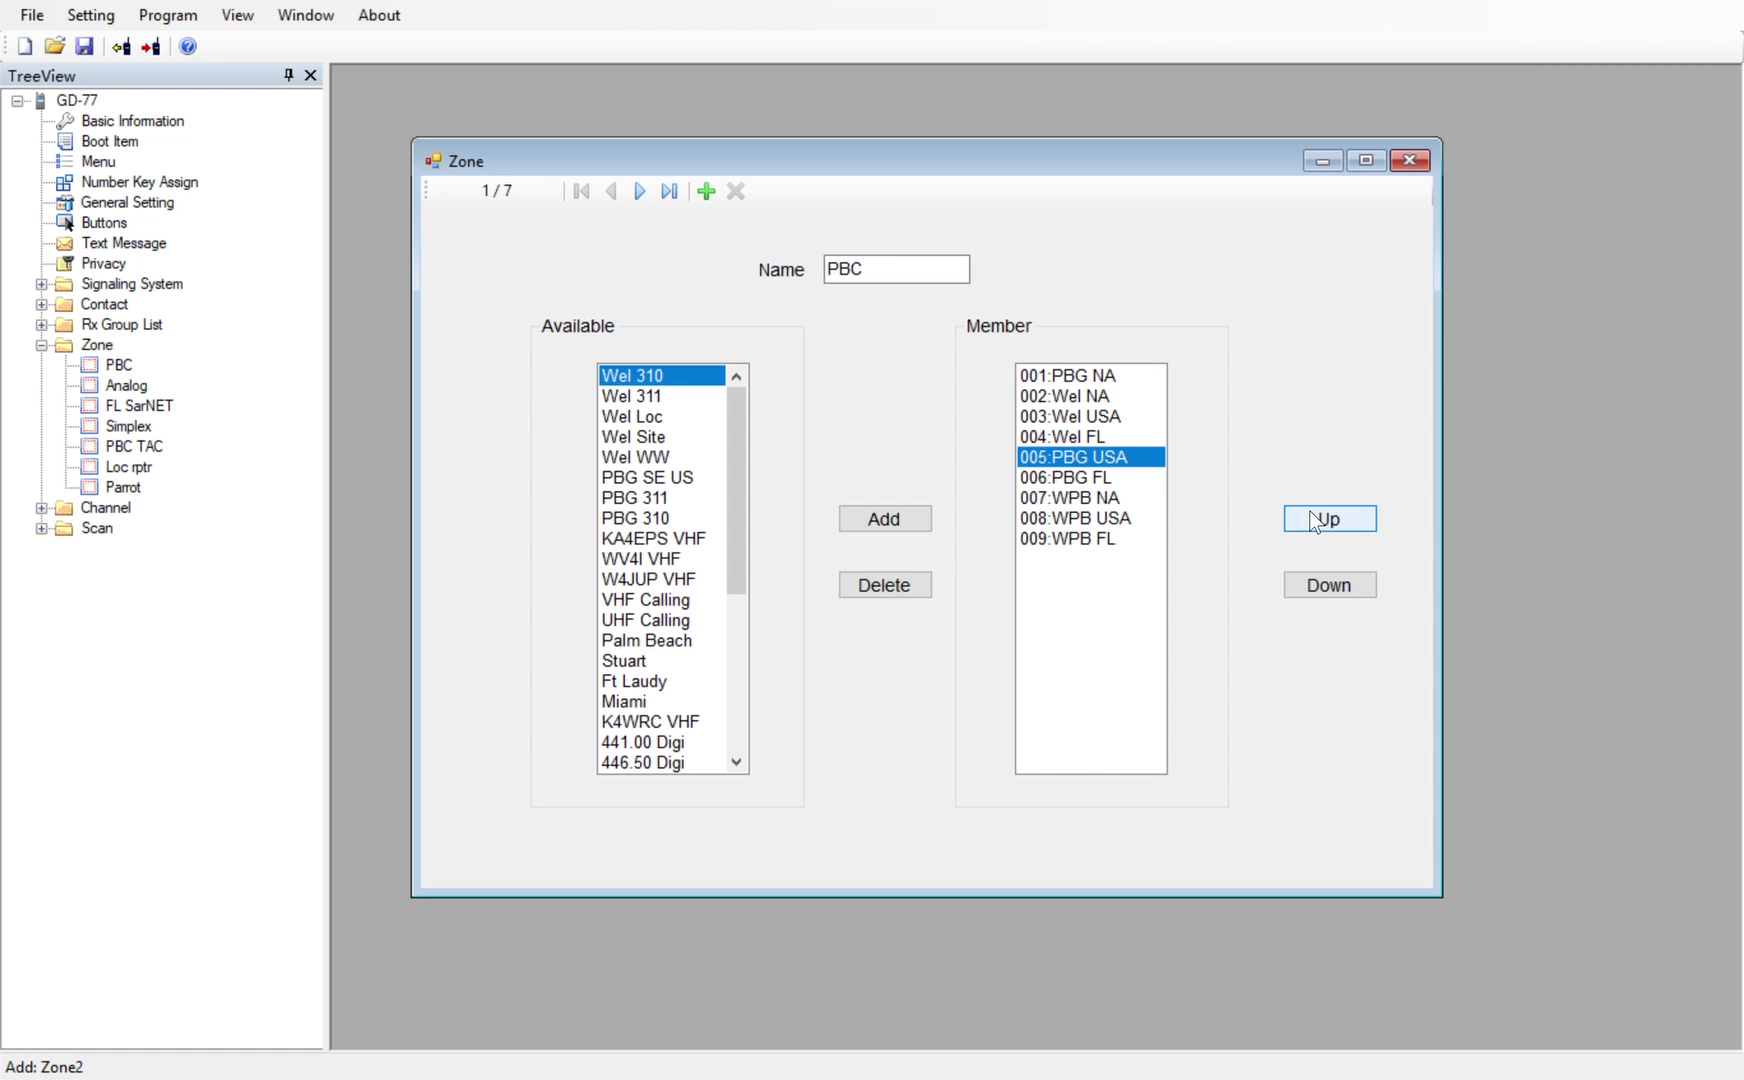
{"action": "left_click", "coordinate": [1316, 518]}
{"action": "left_click", "coordinate": [1316, 518]}
{"action": "left_click", "coordinate": [1316, 518]}
{"action": "left_click", "coordinate": [1100, 477]}
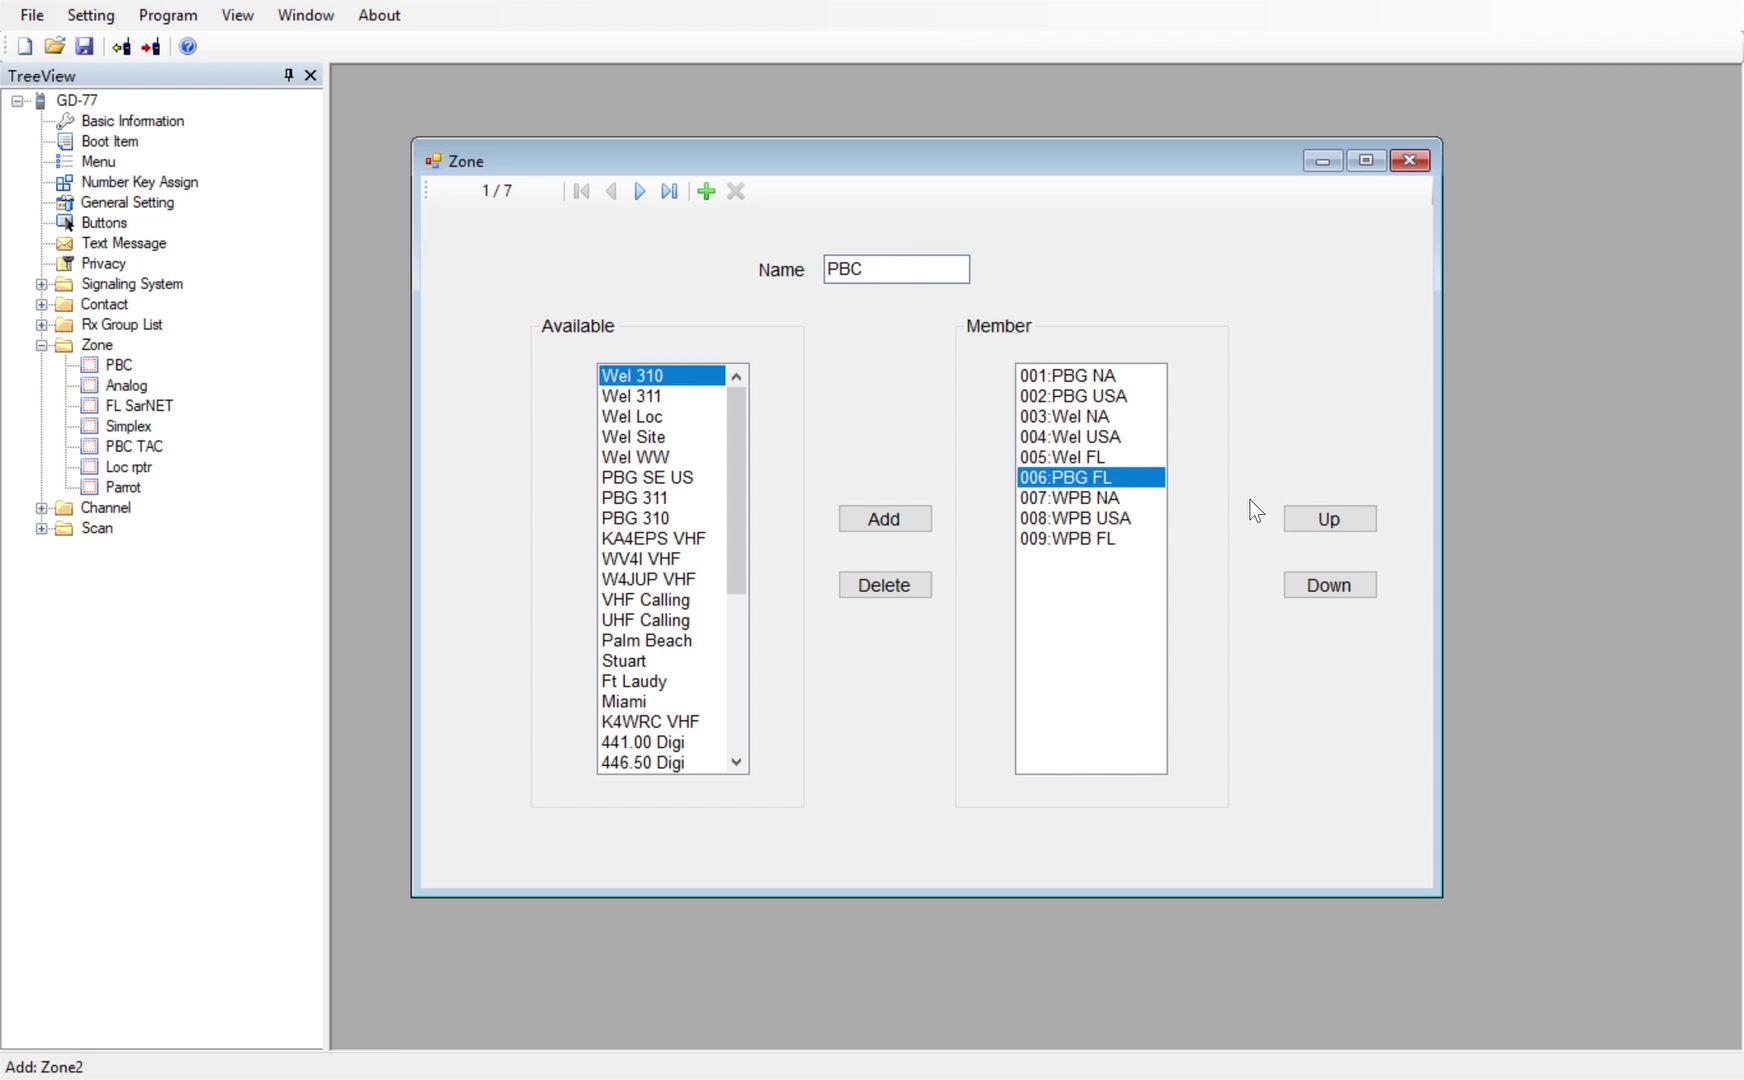
{"action": "left_click", "coordinate": [1370, 522]}
{"action": "left_click", "coordinate": [1370, 522]}
{"action": "left_click", "coordinate": [1370, 522]}
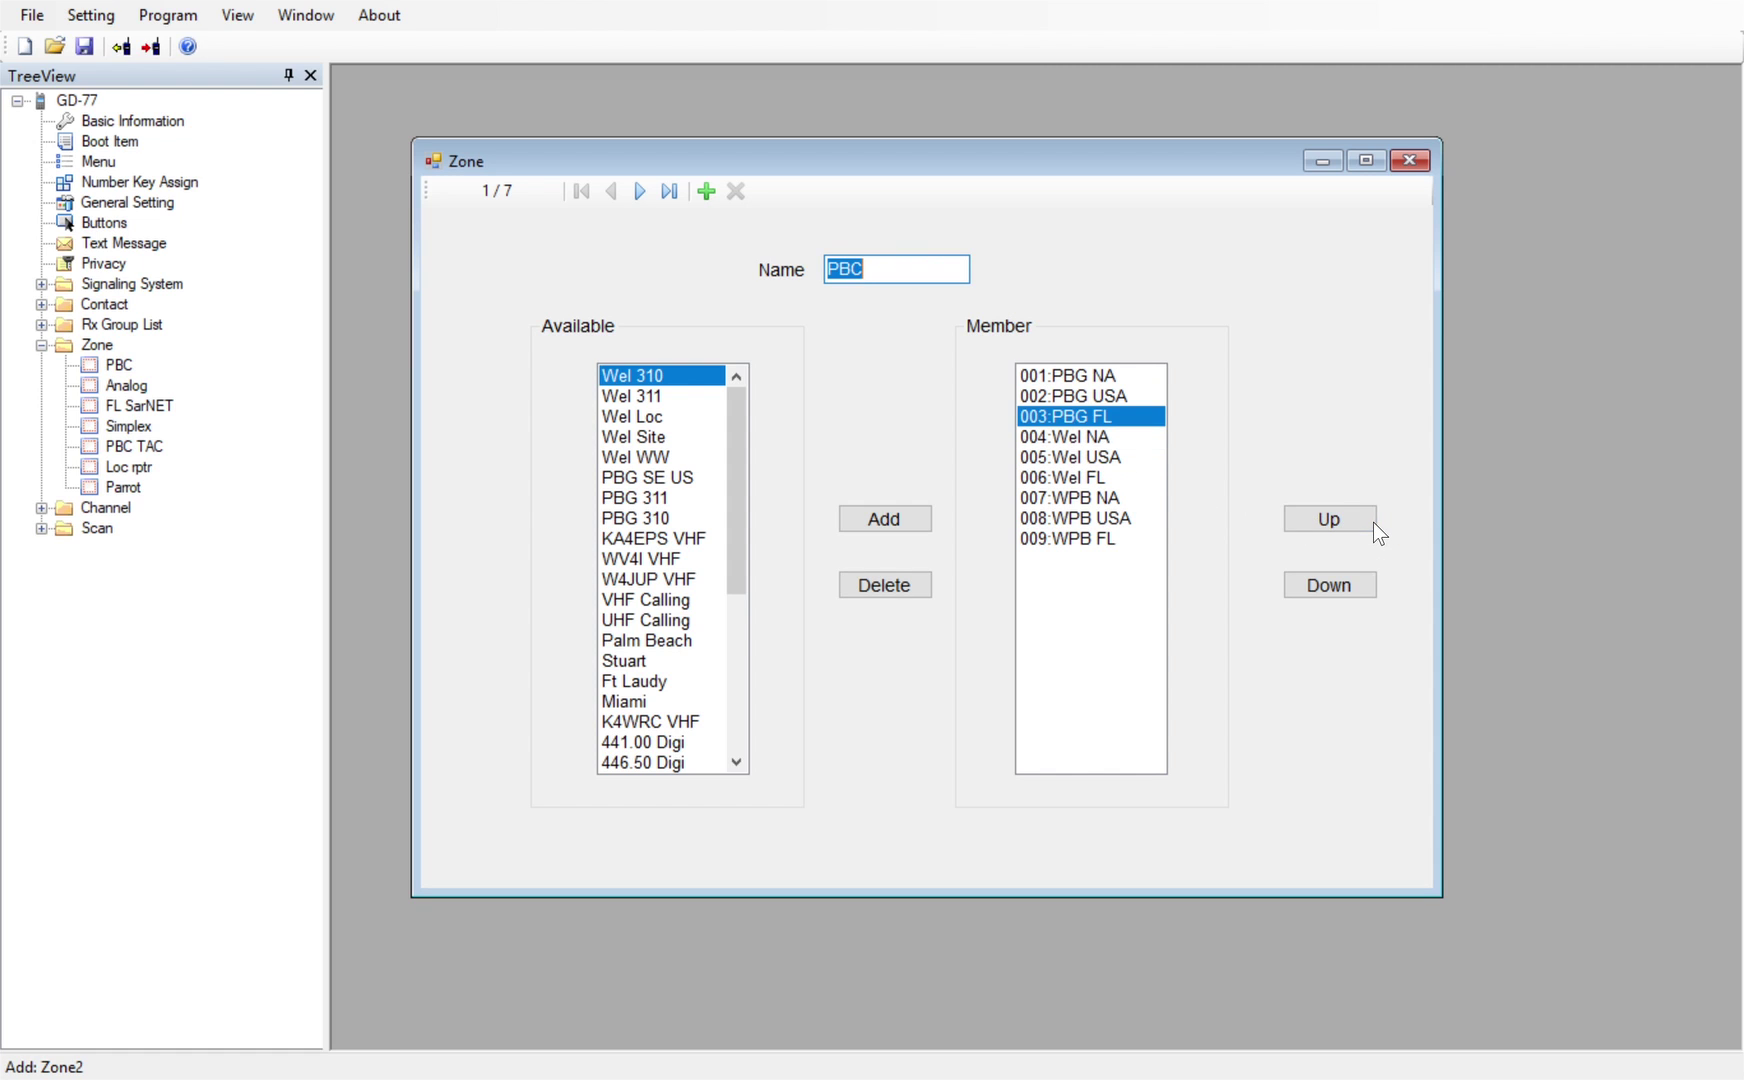
Move WPB NA up to fourth place and WPB USA up to sixth place among the PBC zone members
{"action": "left_click", "coordinate": [1080, 445]}
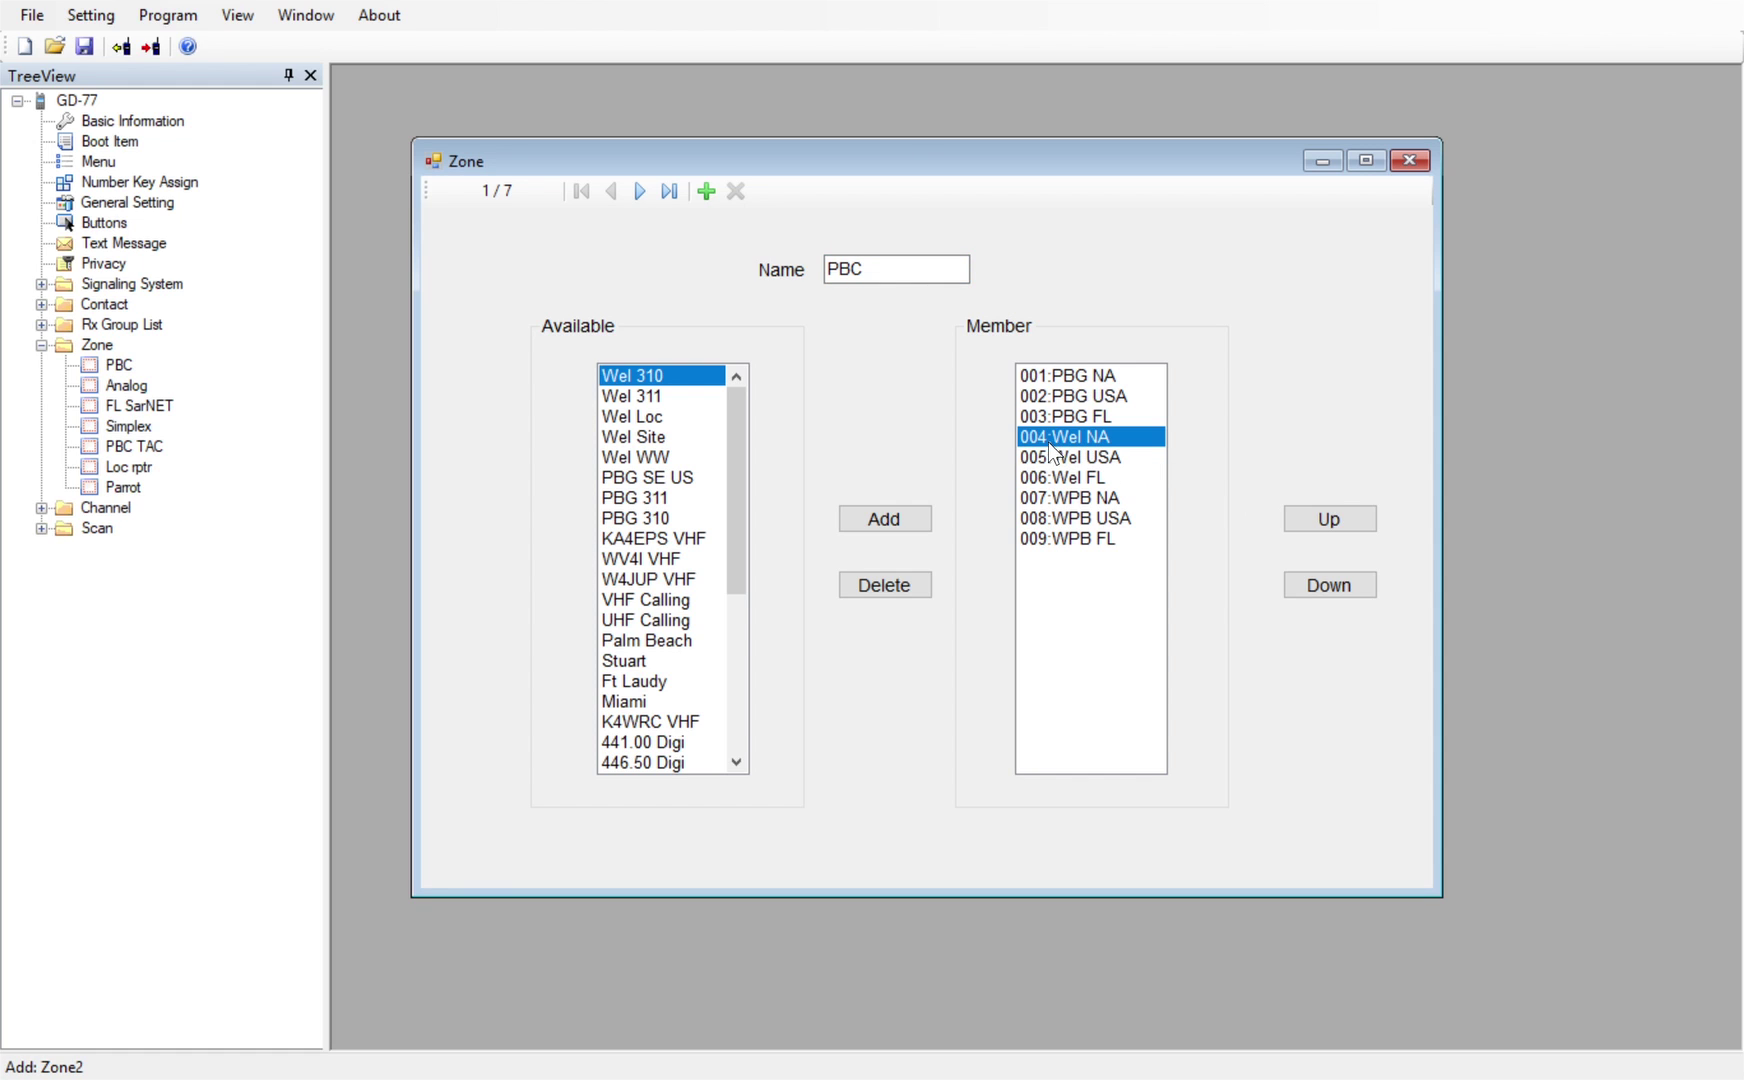
{"action": "left_click", "coordinate": [1088, 499]}
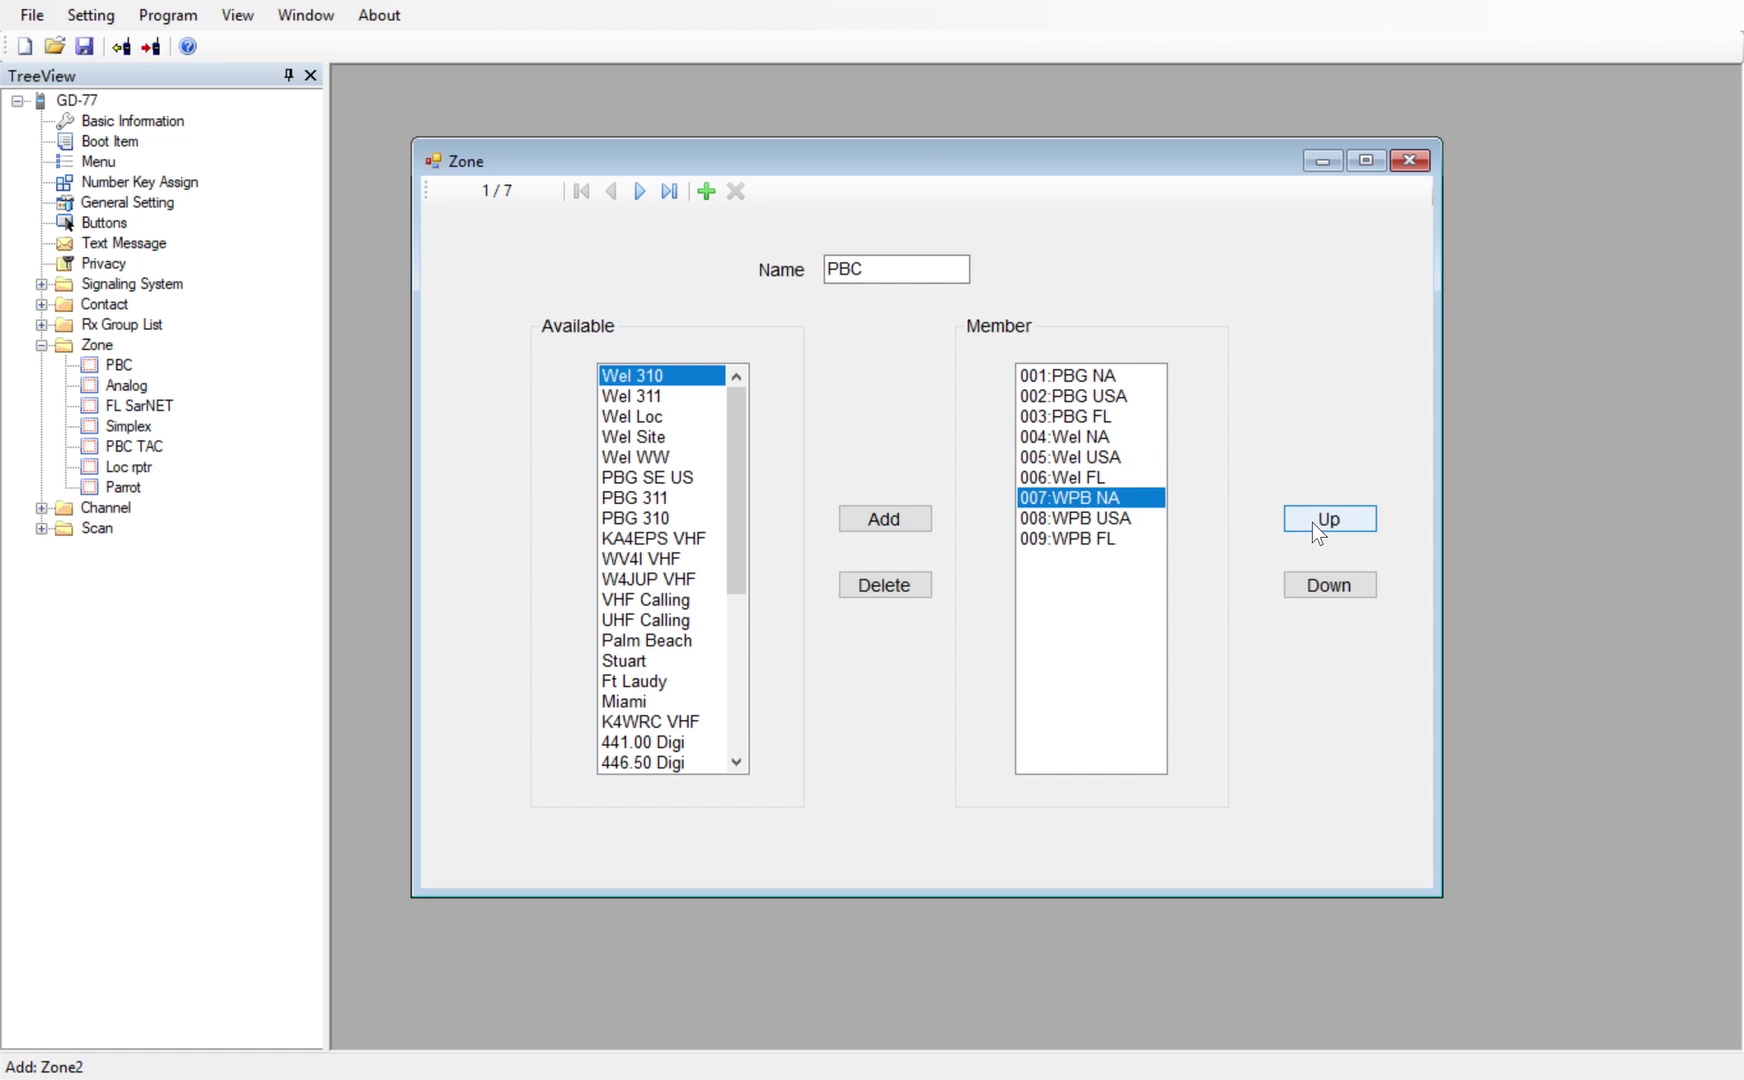
{"action": "left_click", "coordinate": [1312, 522]}
{"action": "left_click", "coordinate": [1312, 522]}
{"action": "left_click", "coordinate": [1312, 522]}
{"action": "left_click", "coordinate": [1098, 519]}
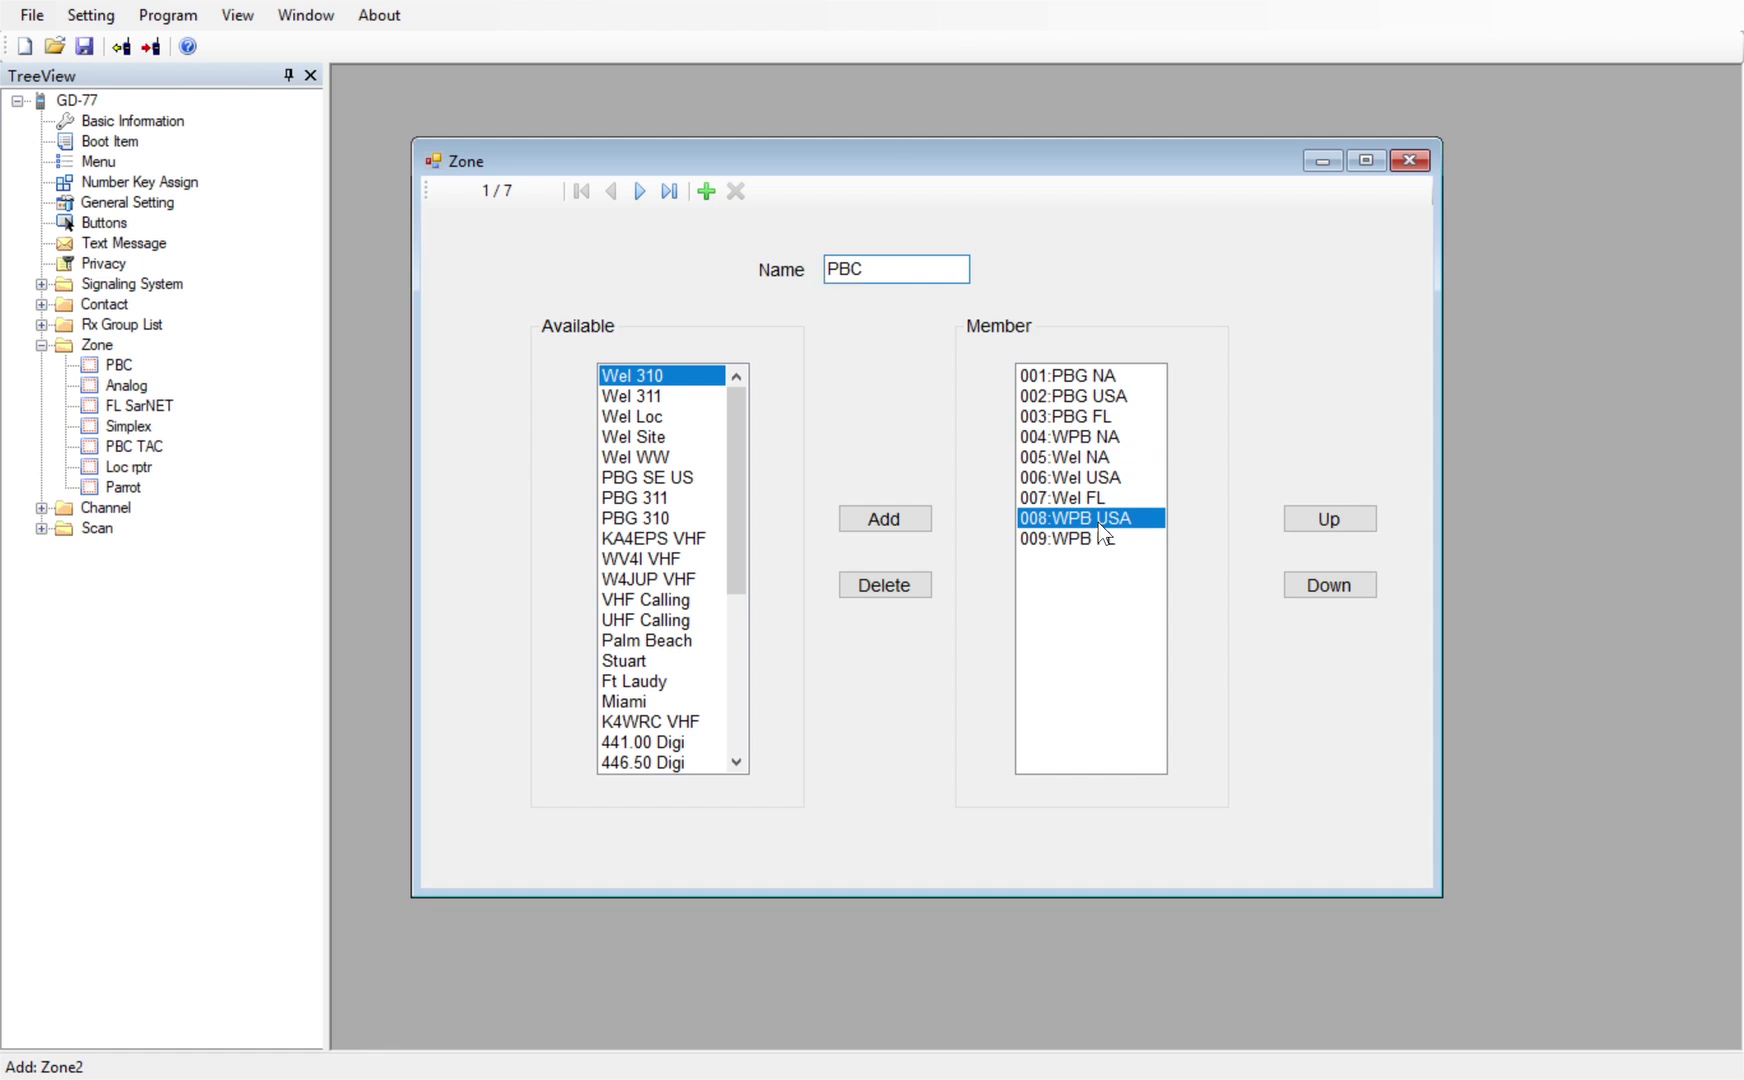
{"action": "left_click", "coordinate": [1336, 524]}
{"action": "left_click", "coordinate": [1336, 524]}
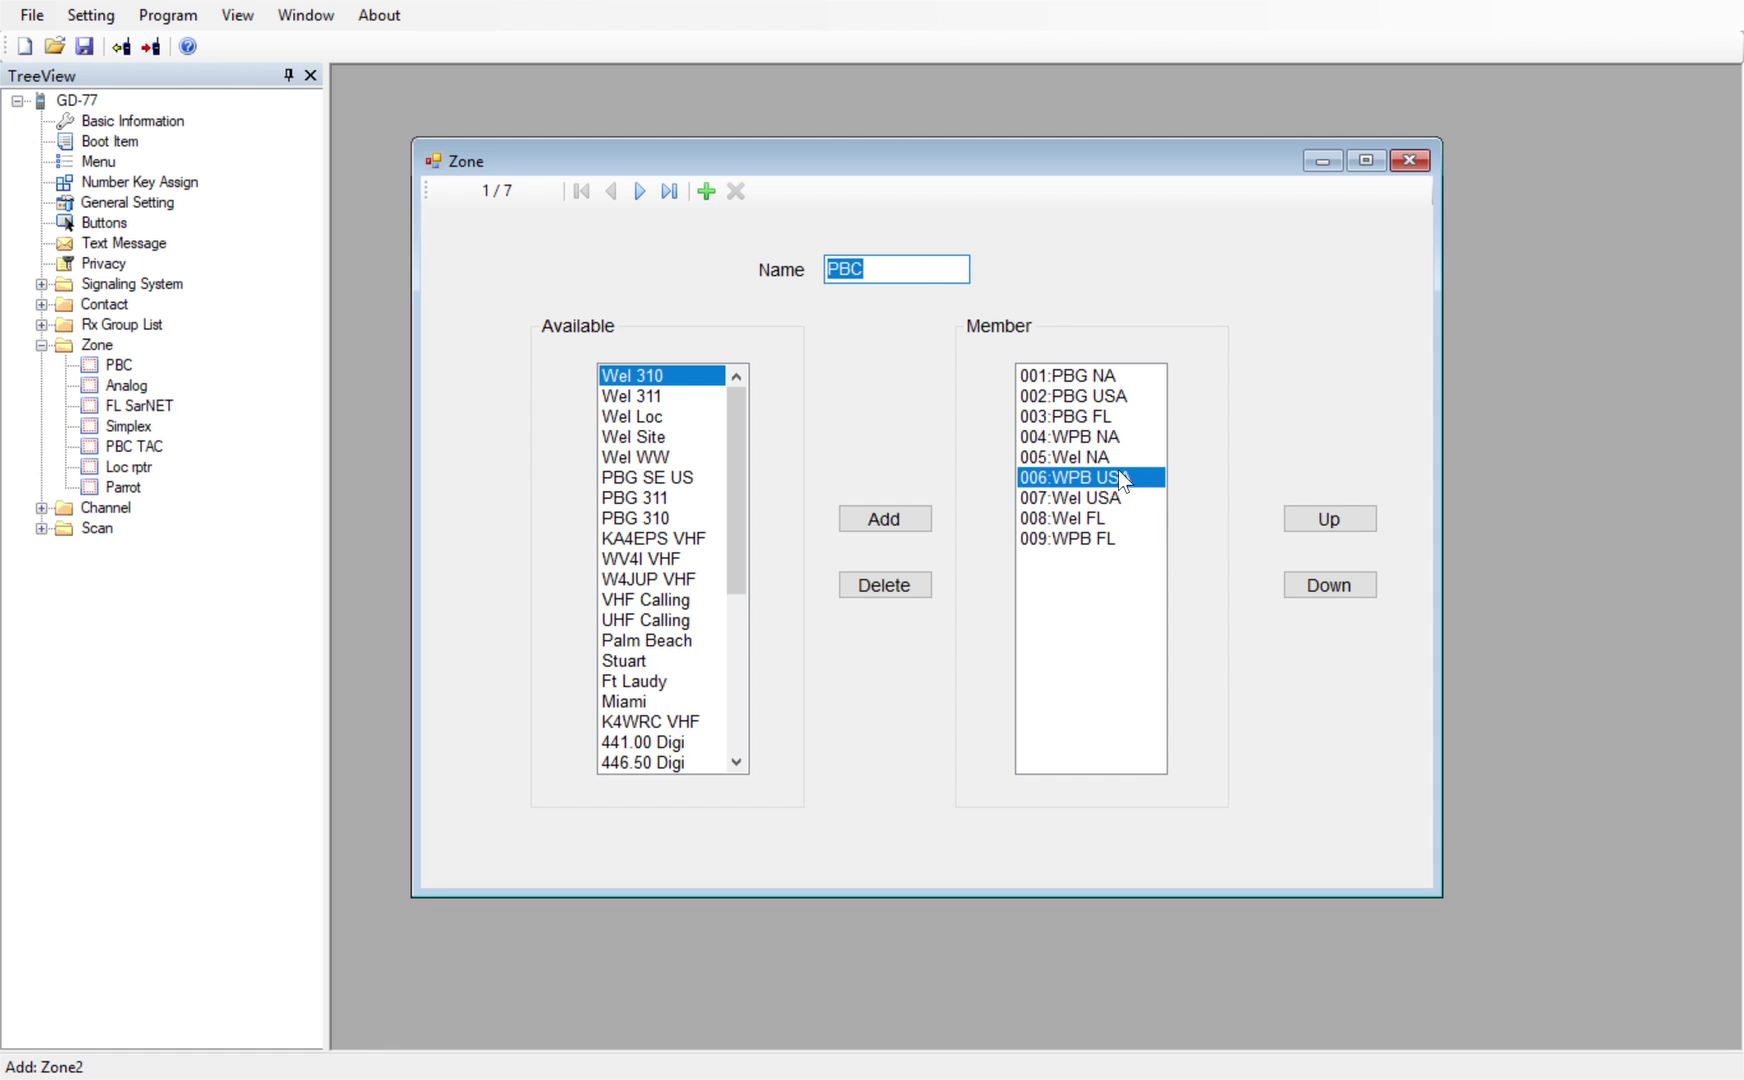
Move WPB FL up directly below WPB USA and move Wel NA down directly above Wel USA
{"action": "left_click", "coordinate": [1100, 538]}
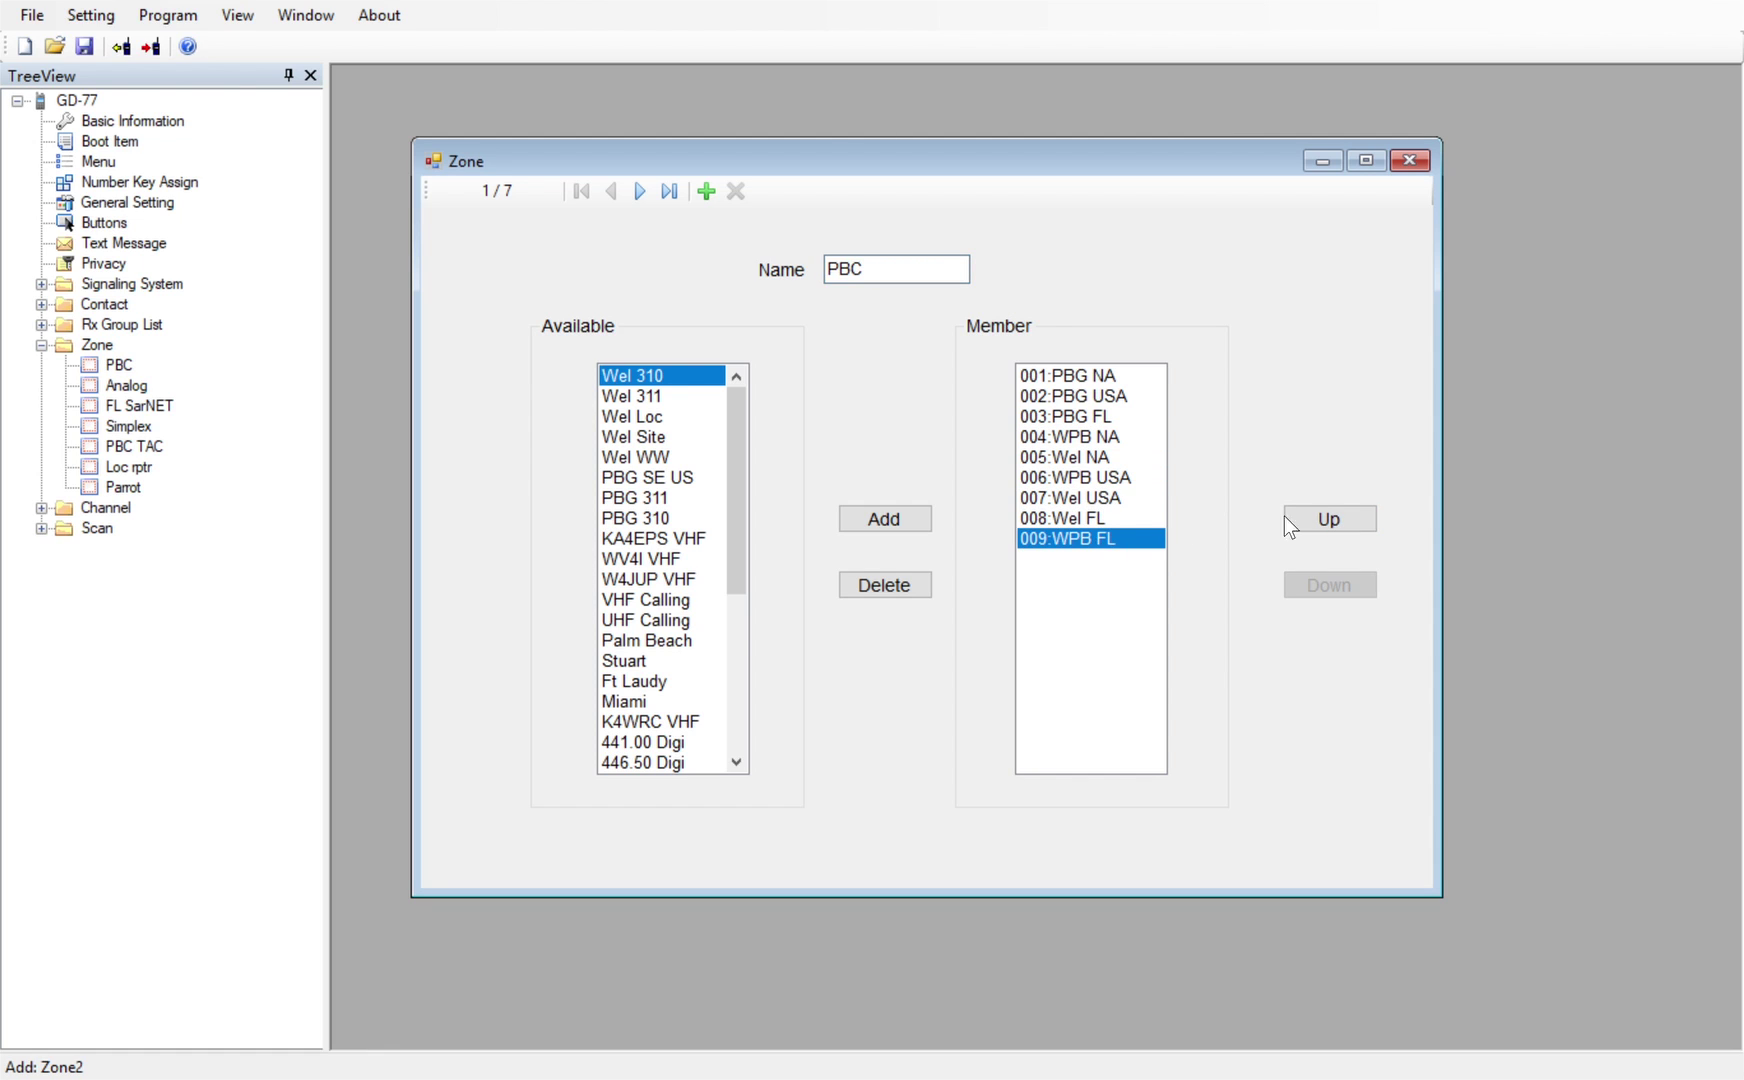
{"action": "left_click", "coordinate": [1336, 524]}
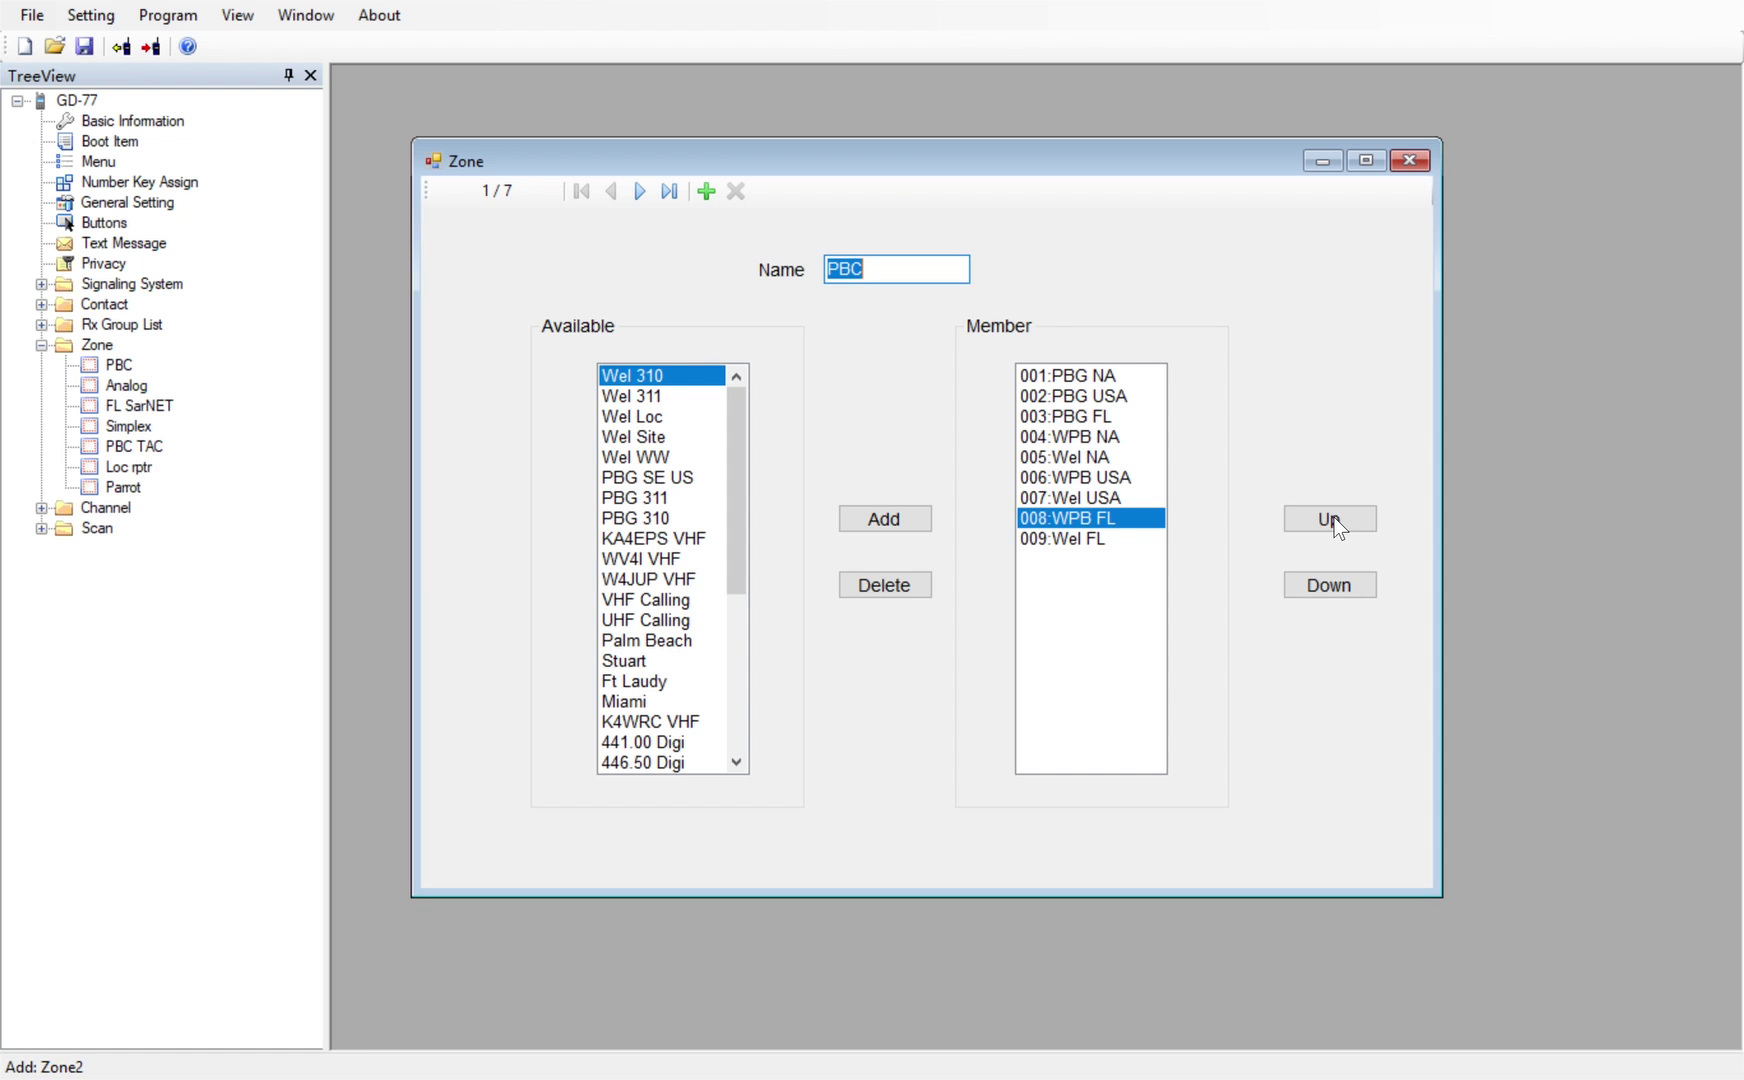
{"action": "left_click", "coordinate": [1336, 524]}
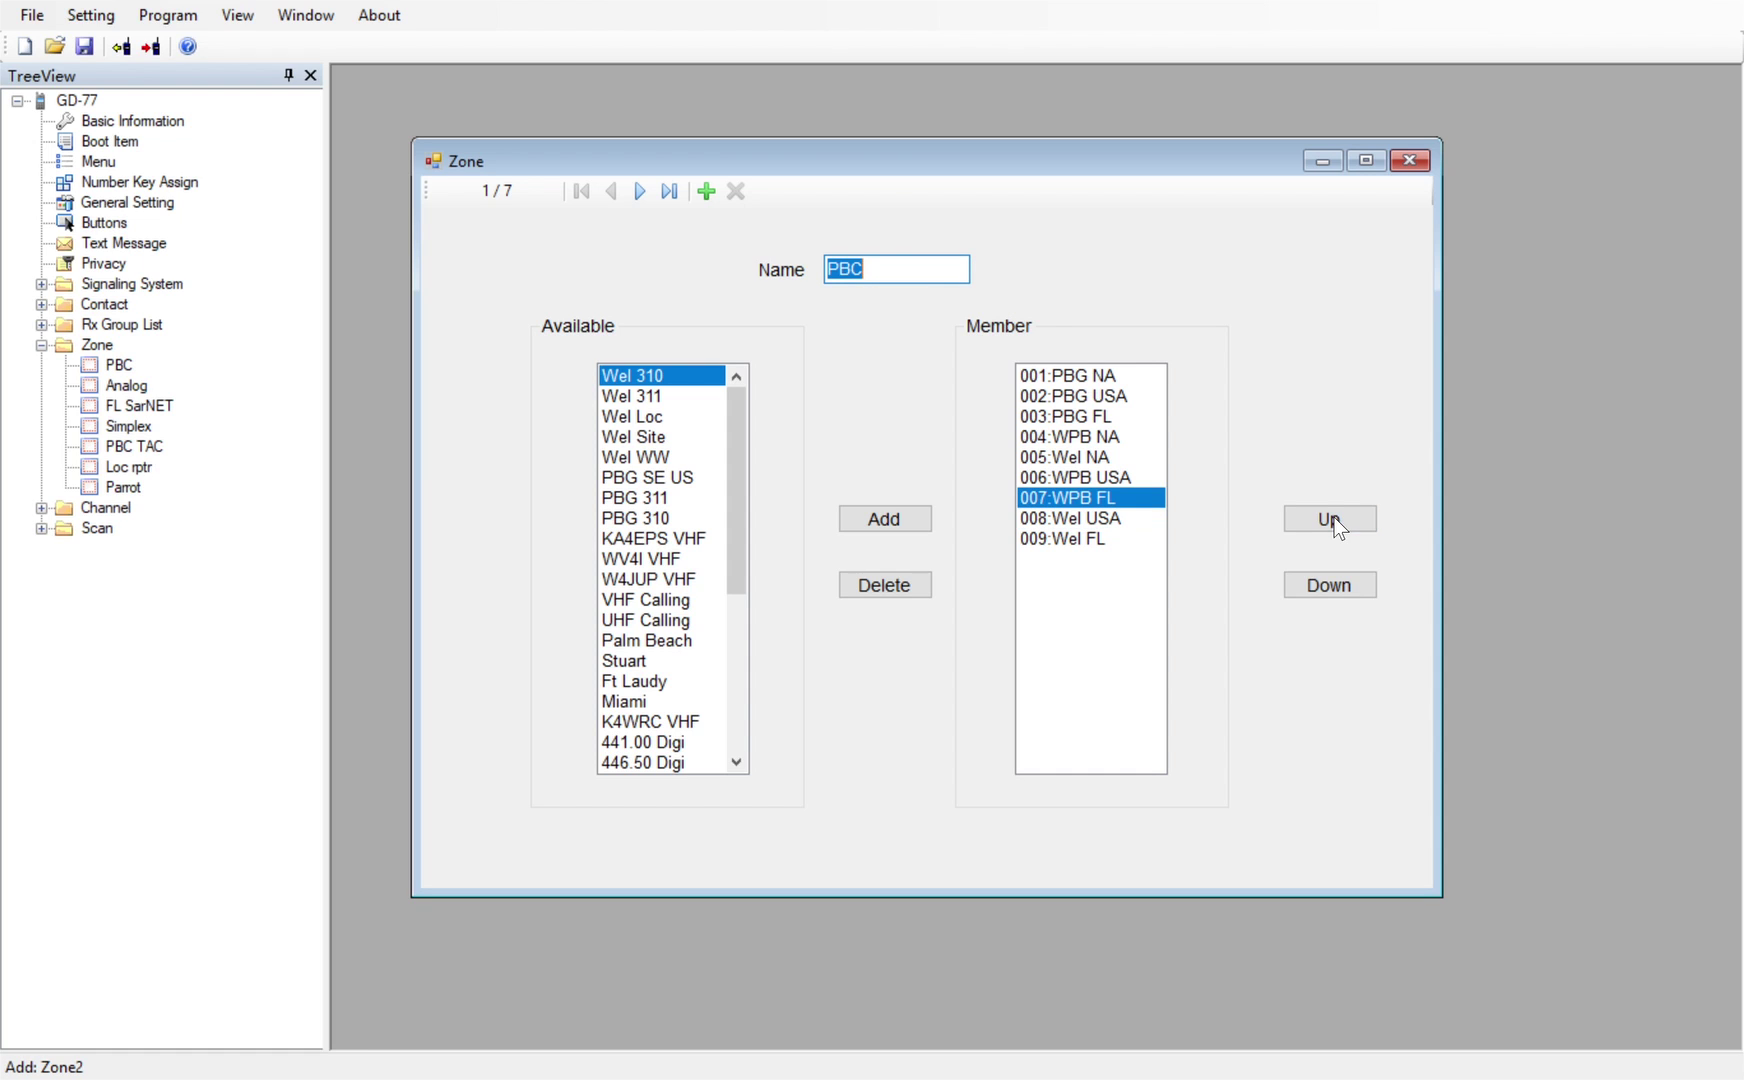
{"action": "left_click", "coordinate": [1072, 460]}
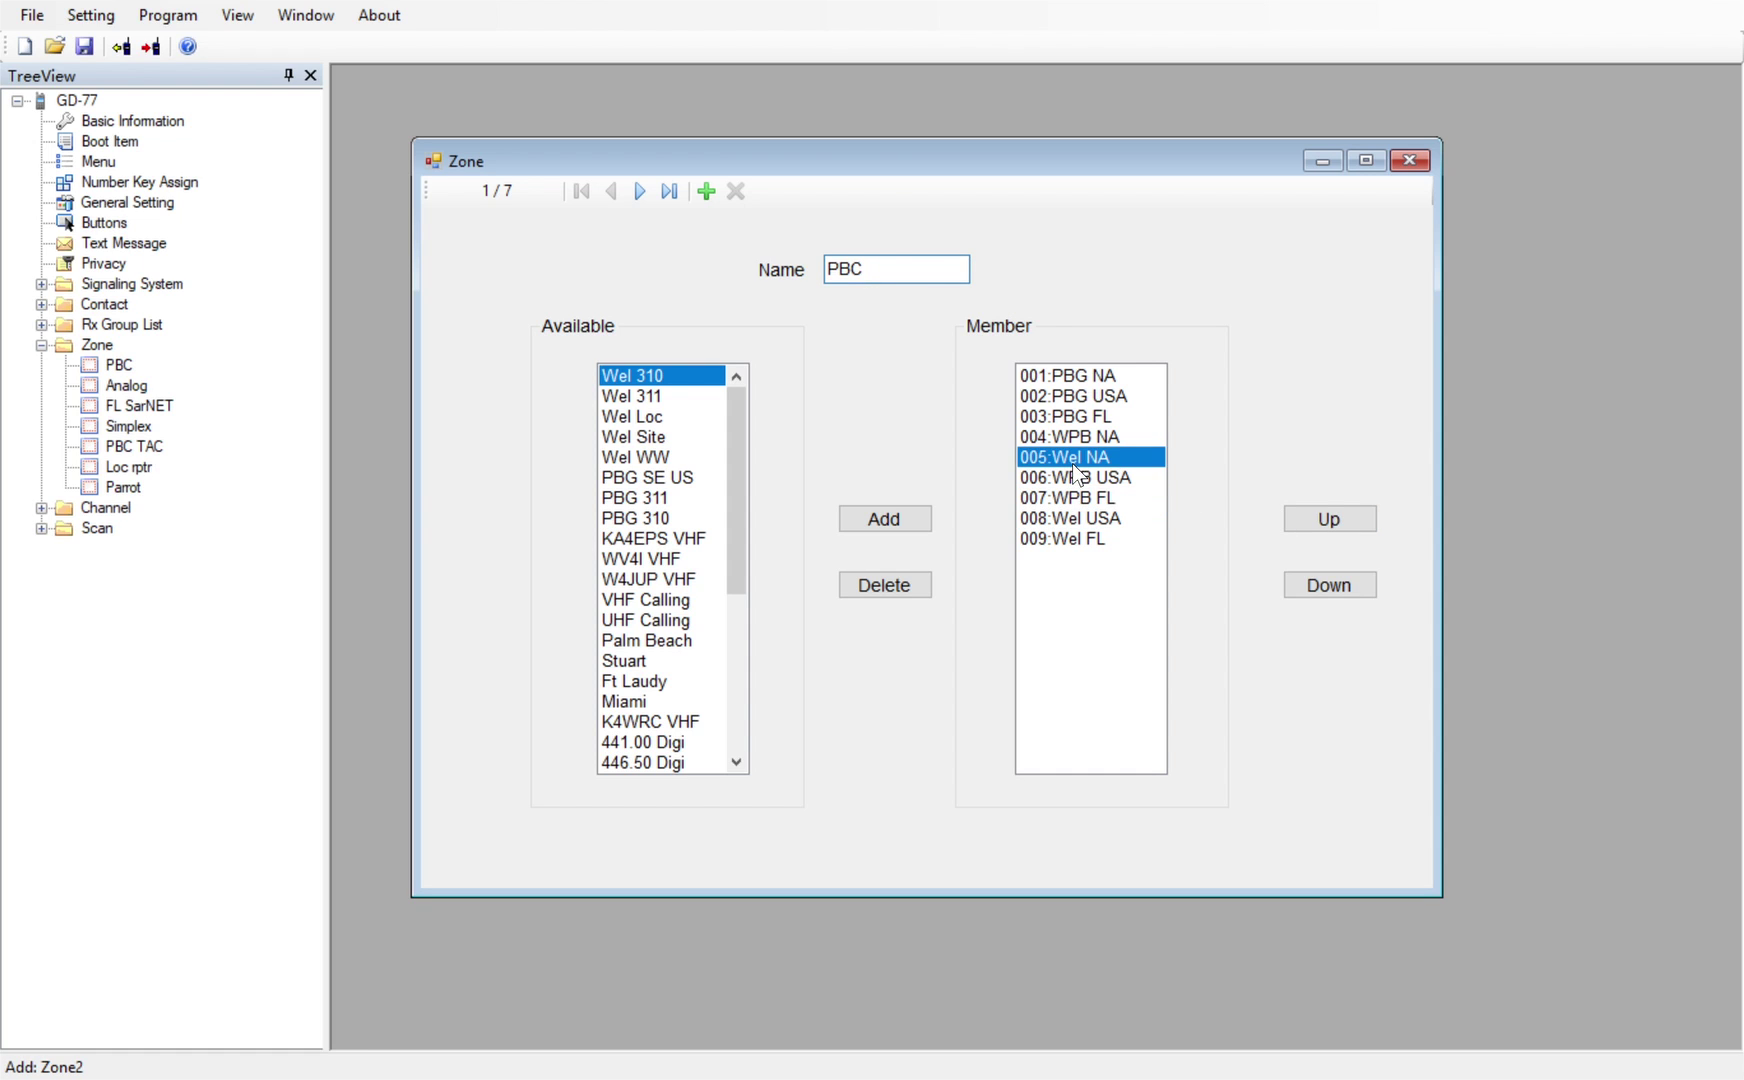
{"action": "left_click", "coordinate": [1331, 582]}
{"action": "left_click", "coordinate": [1331, 582]}
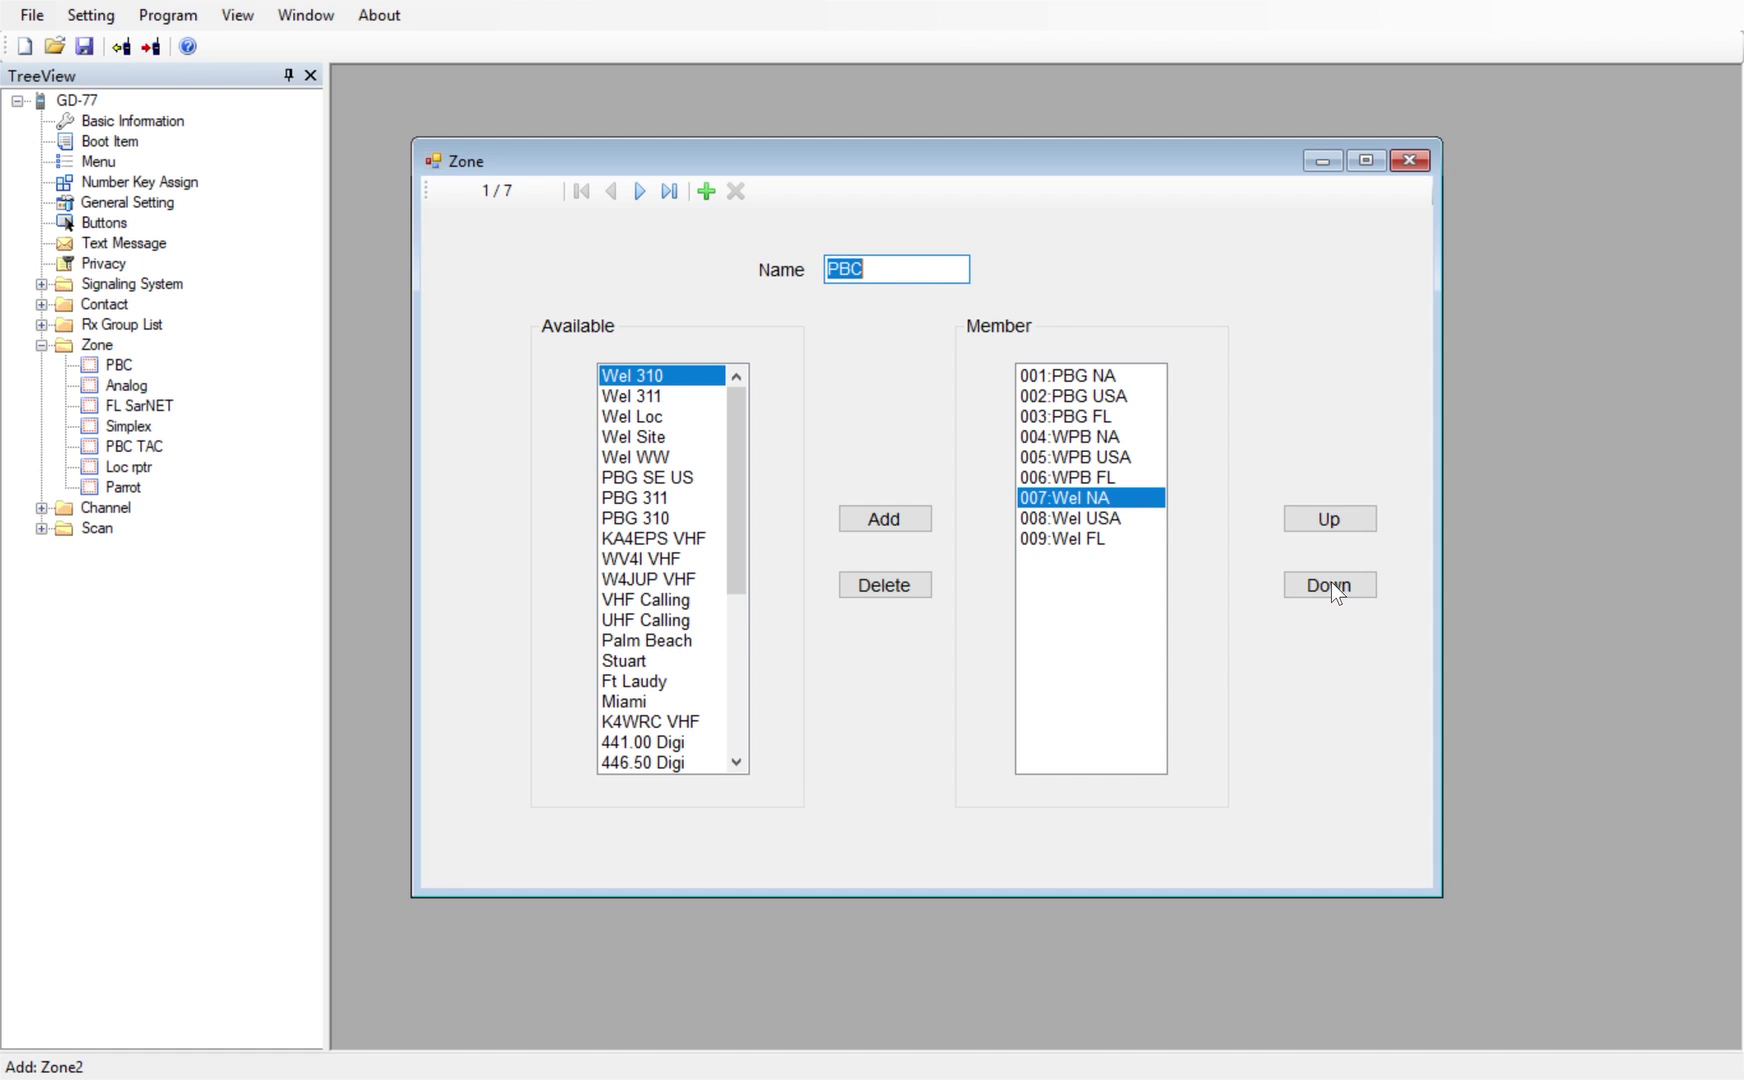
Check the order of the PBC zone members from the first to the last entry
{"action": "left_click", "coordinate": [1100, 377]}
{"action": "left_click", "coordinate": [1108, 397]}
{"action": "left_click", "coordinate": [1107, 416]}
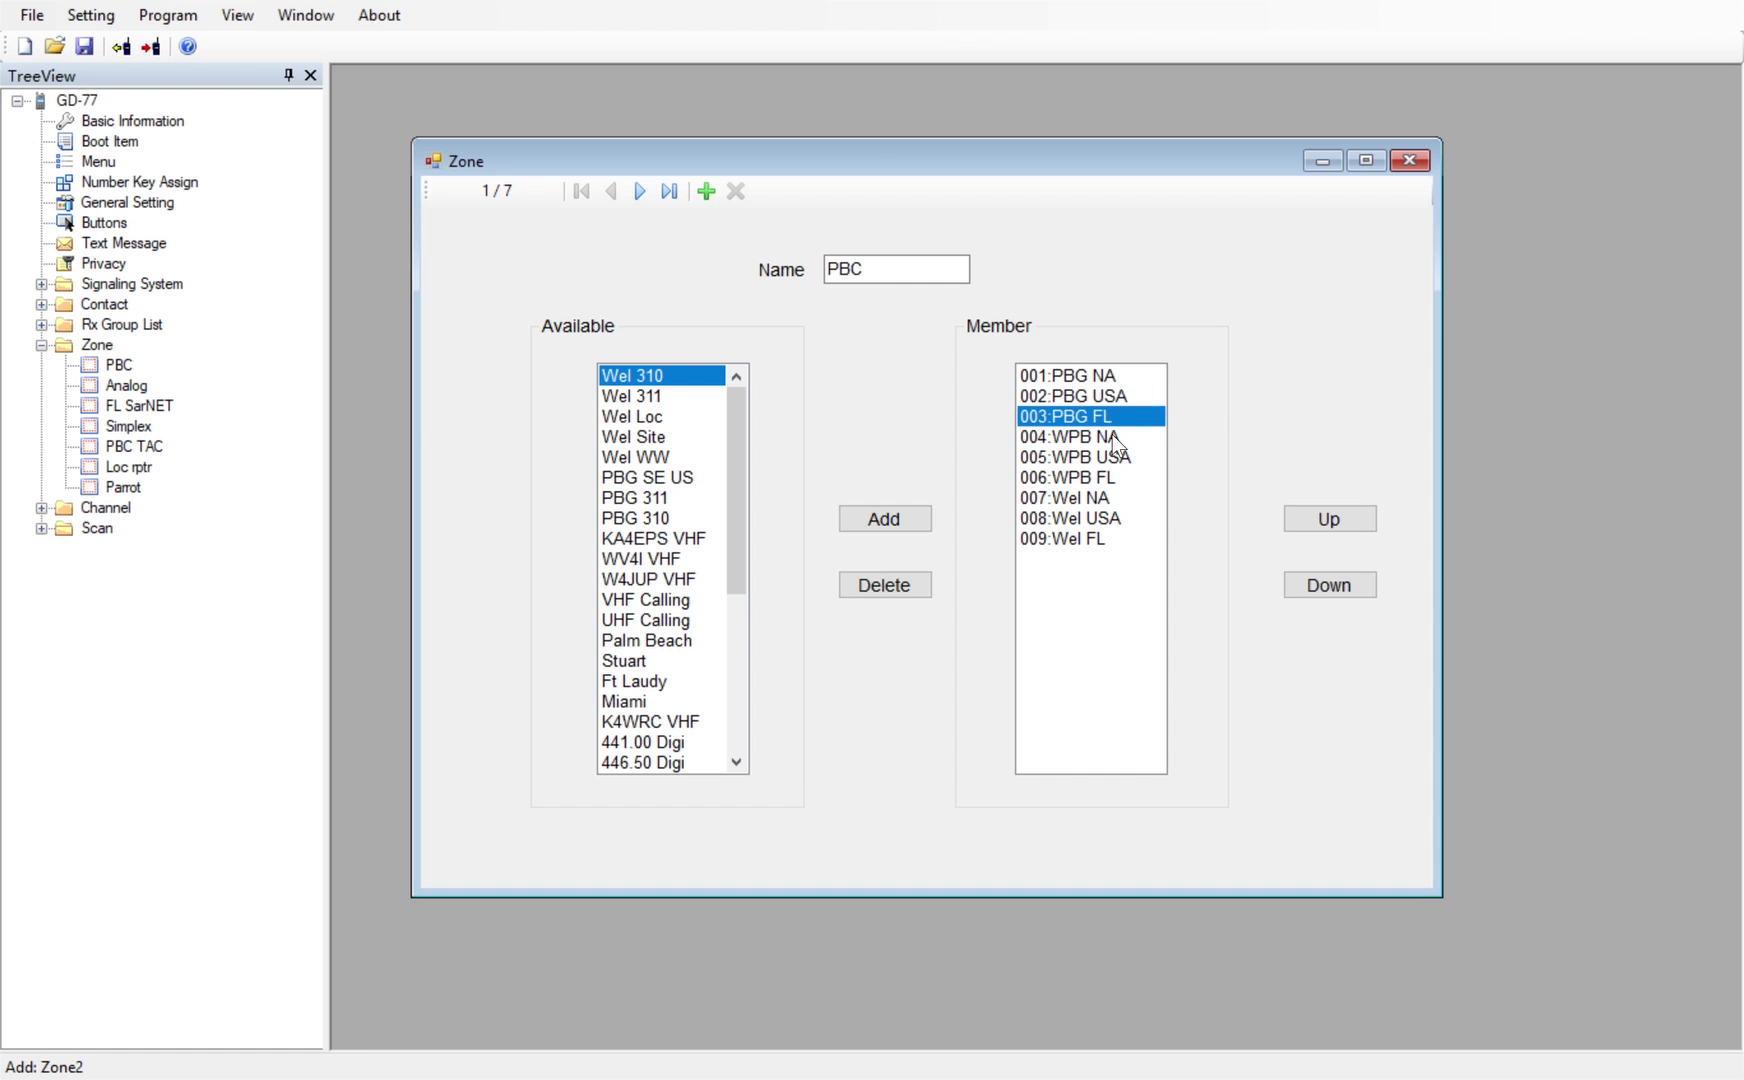
{"action": "left_click", "coordinate": [1115, 437]}
{"action": "left_click", "coordinate": [1112, 457]}
{"action": "left_click", "coordinate": [1108, 477]}
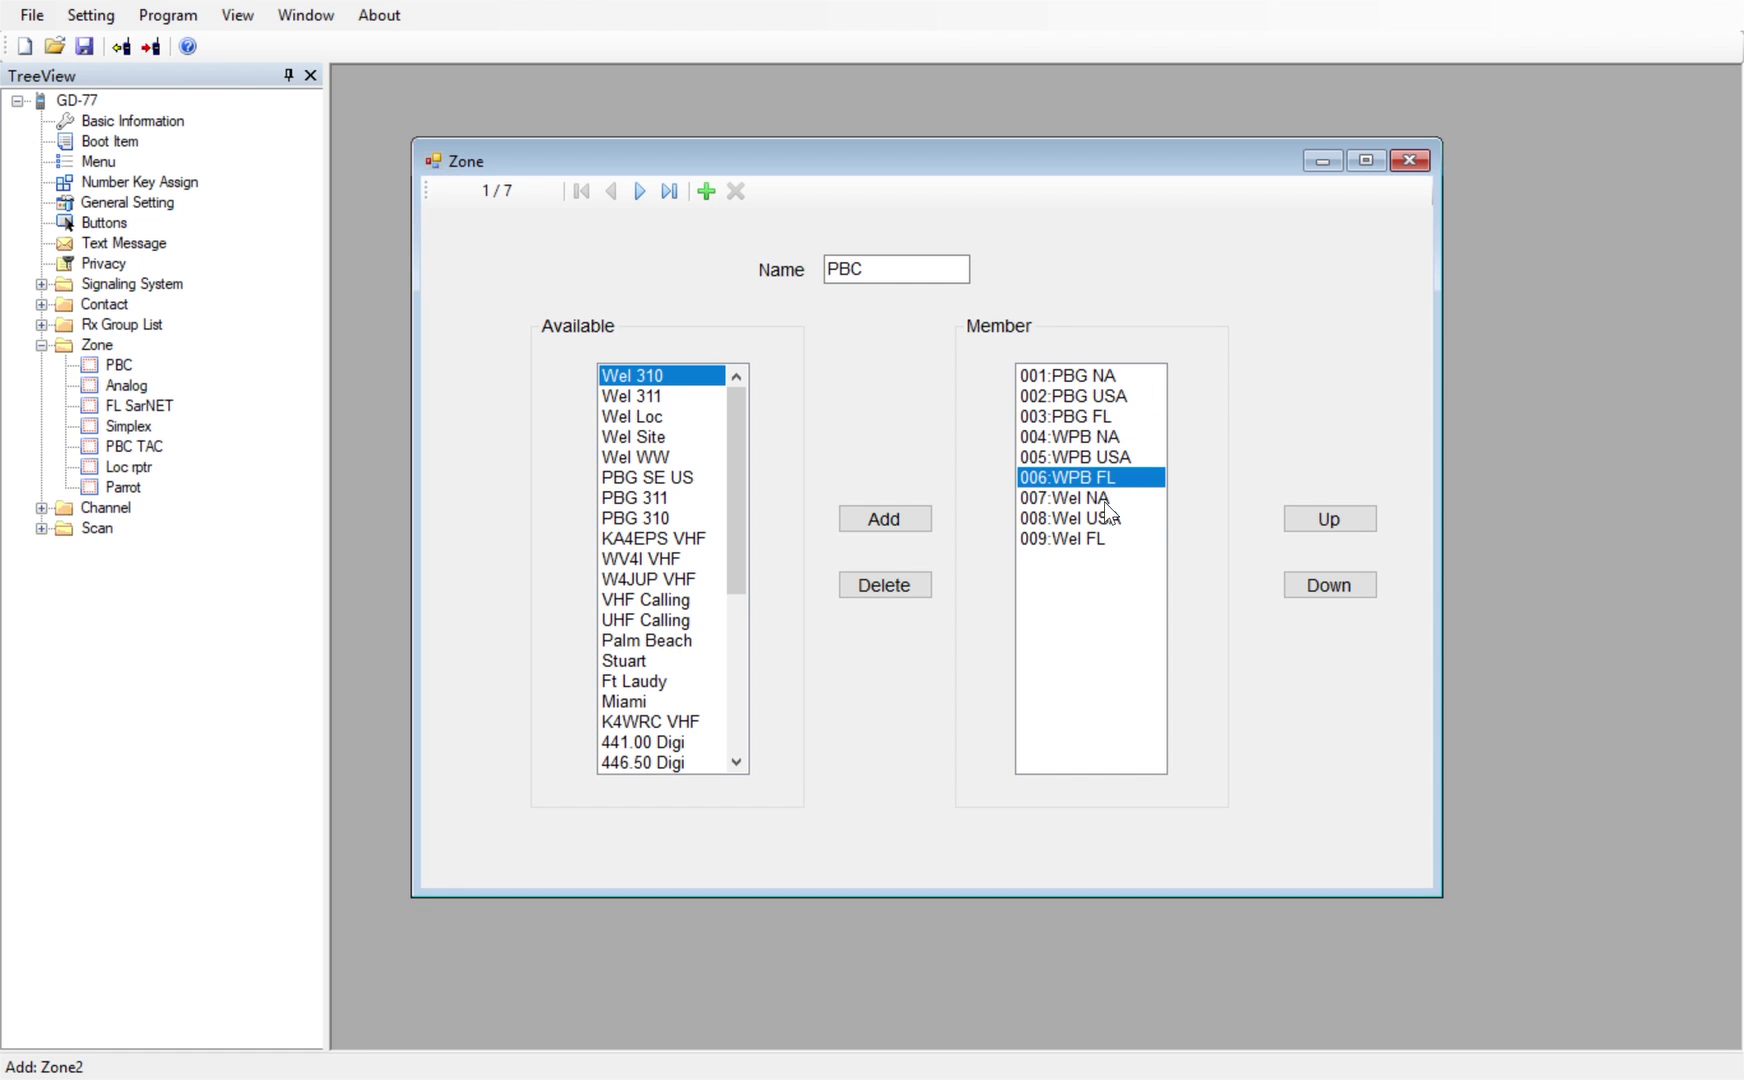
{"action": "left_click", "coordinate": [1104, 498]}
{"action": "left_click", "coordinate": [1106, 521]}
{"action": "left_click", "coordinate": [1098, 540]}
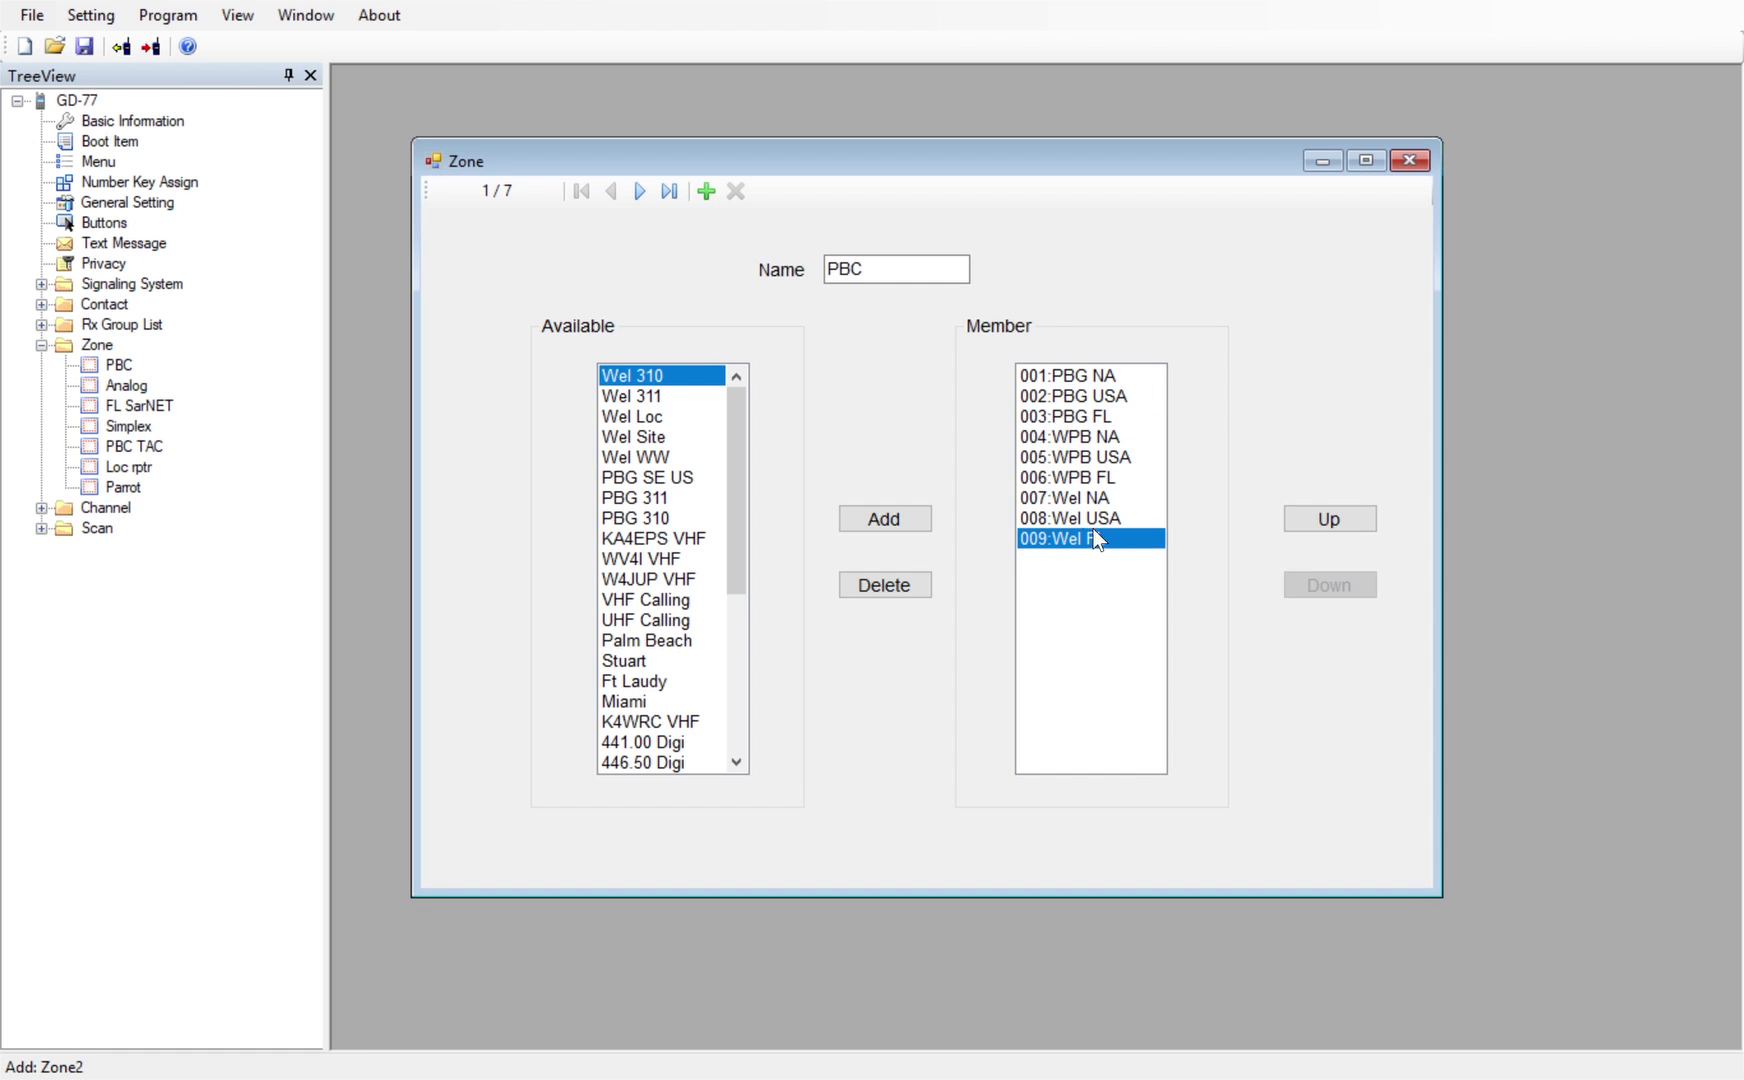
{"action": "left_click", "coordinate": [1065, 375]}
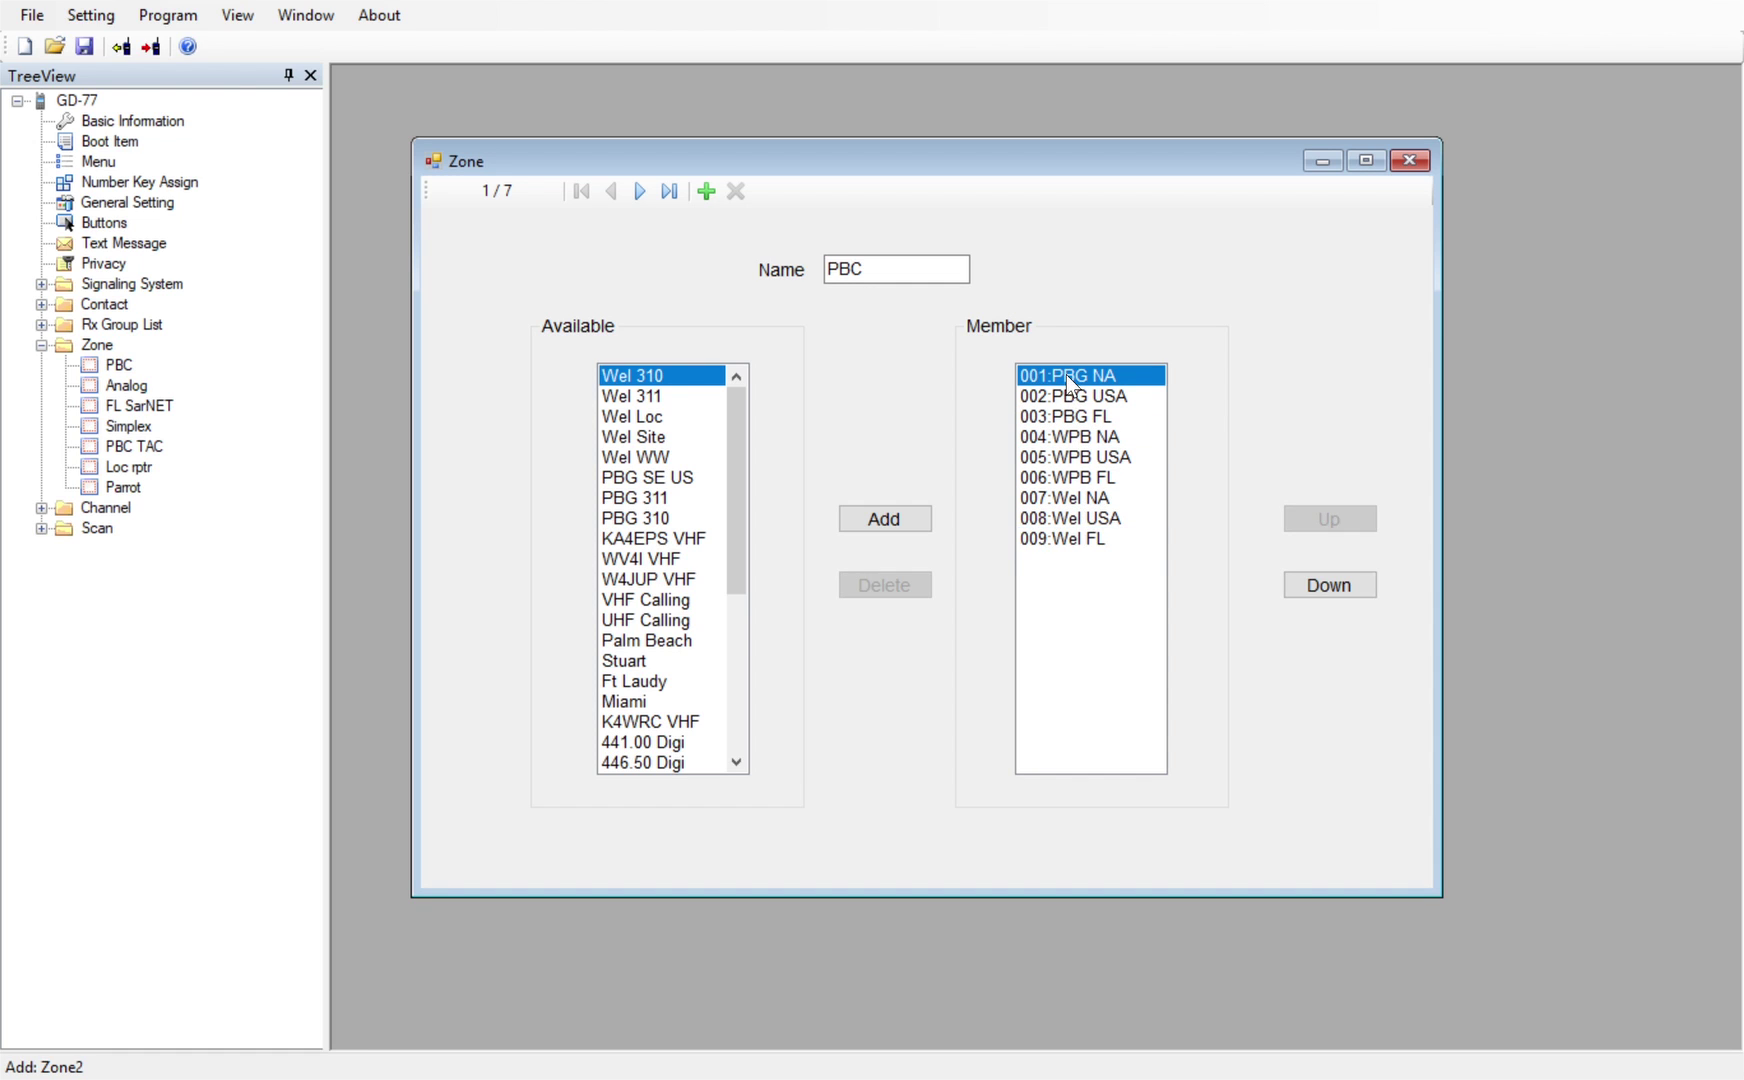
{"action": "left_click", "coordinate": [1062, 545]}
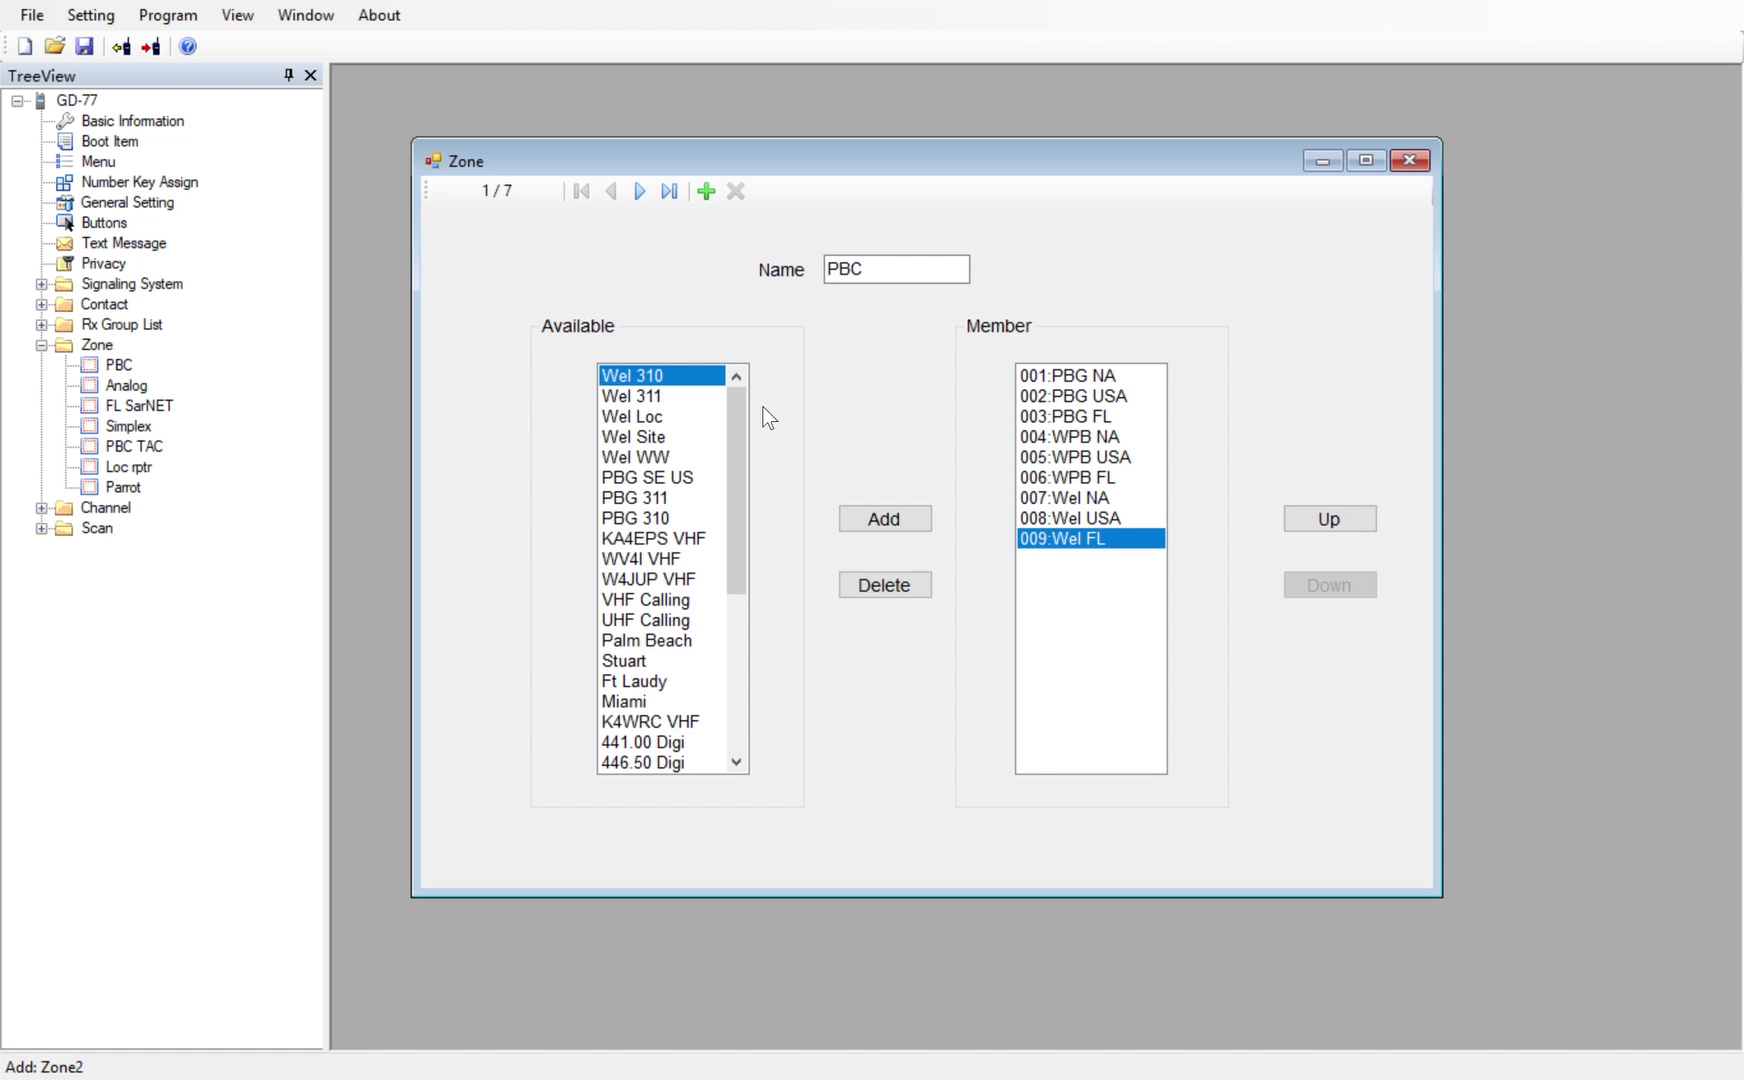
Add the available channels Wel 310, Wel 311, Wel Loc, Wel Site, Wel WW, PBG SE US and PBG 311 to the PBC zone
{"action": "mouse_move", "coordinate": [732, 401]}
{"action": "left_mouse_down"}
{"action": "mouse_move", "coordinate": [736, 582]}
{"action": "mouse_move", "coordinate": [722, 401]}
{"action": "left_mouse_up"}
{"action": "left_click", "coordinate": [722, 401]}
{"action": "left_click", "coordinate": [882, 515]}
{"action": "left_click", "coordinate": [882, 515]}
{"action": "left_click", "coordinate": [882, 515]}
{"action": "left_click", "coordinate": [882, 515]}
{"action": "left_click", "coordinate": [882, 515]}
{"action": "left_click", "coordinate": [882, 515]}
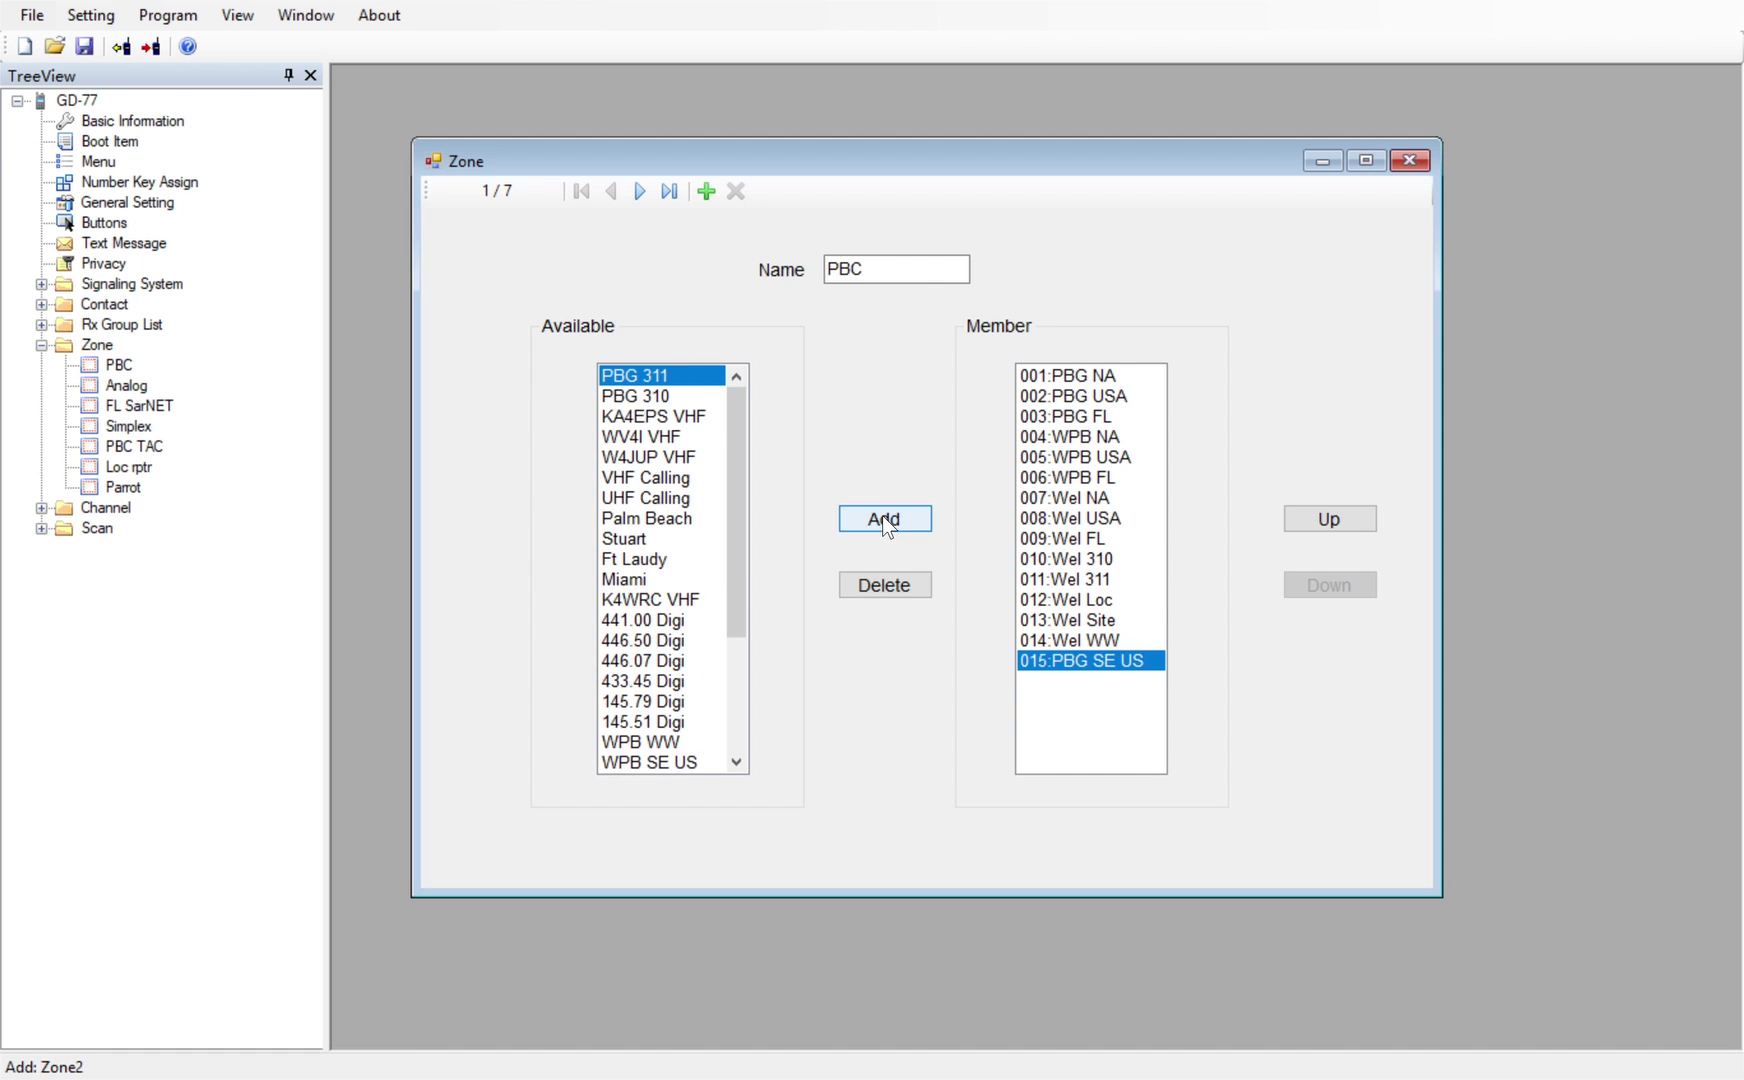
{"action": "left_click", "coordinate": [882, 515]}
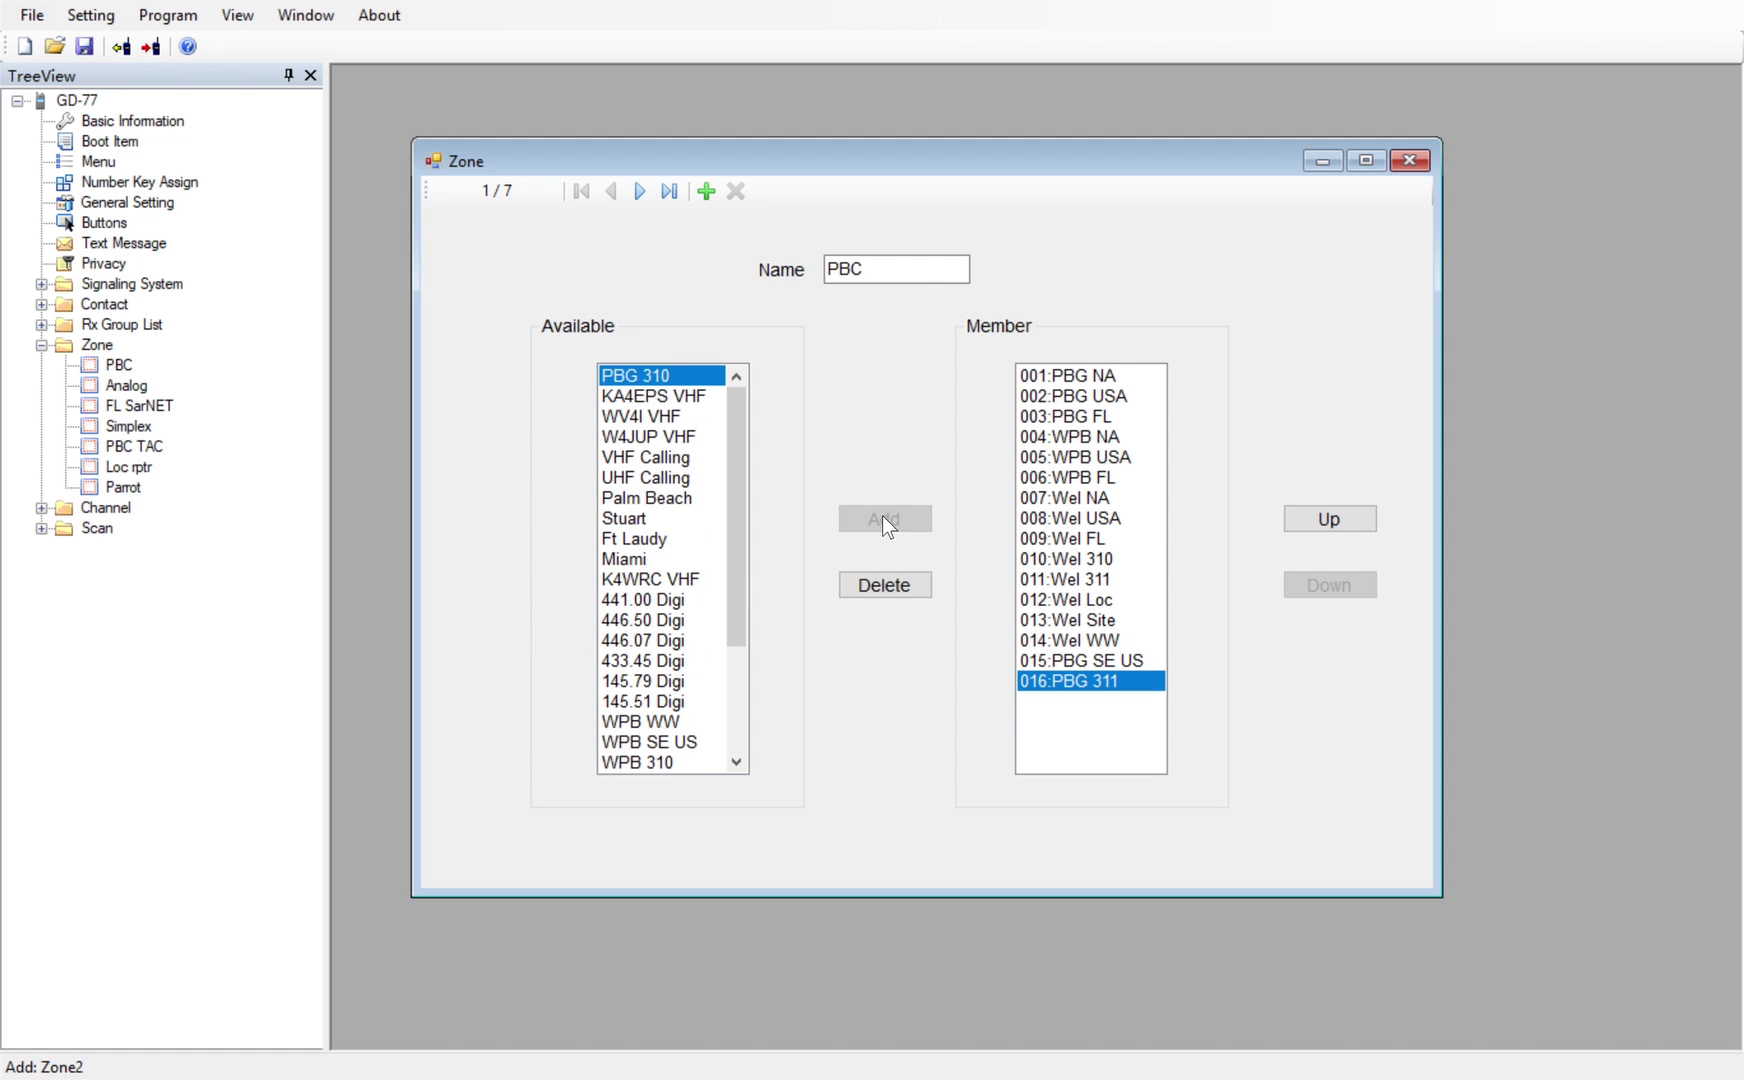
Remove all members listed after Wel FL from the PBC zone and close its form
{"action": "left_click", "coordinate": [912, 582]}
{"action": "left_click", "coordinate": [912, 582]}
{"action": "left_click", "coordinate": [912, 582]}
{"action": "left_click", "coordinate": [912, 582]}
{"action": "left_click", "coordinate": [912, 582]}
{"action": "left_click", "coordinate": [912, 582]}
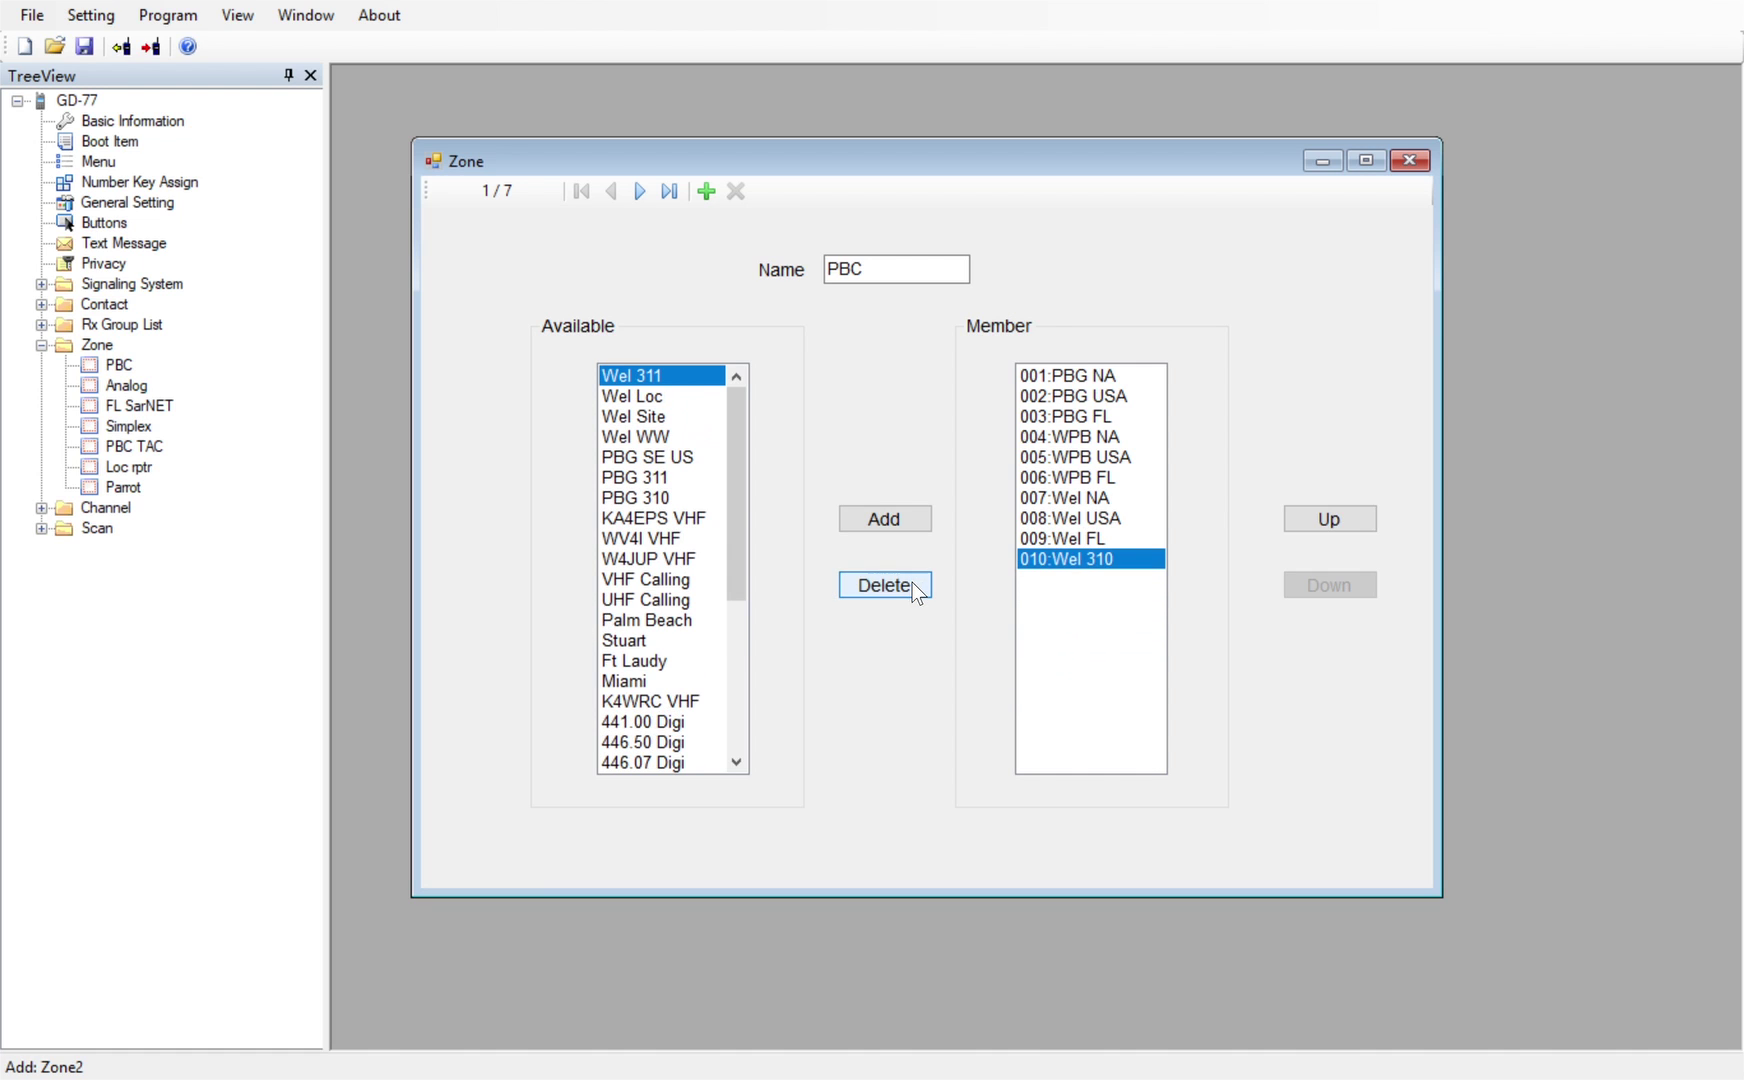
{"action": "left_click", "coordinate": [912, 582]}
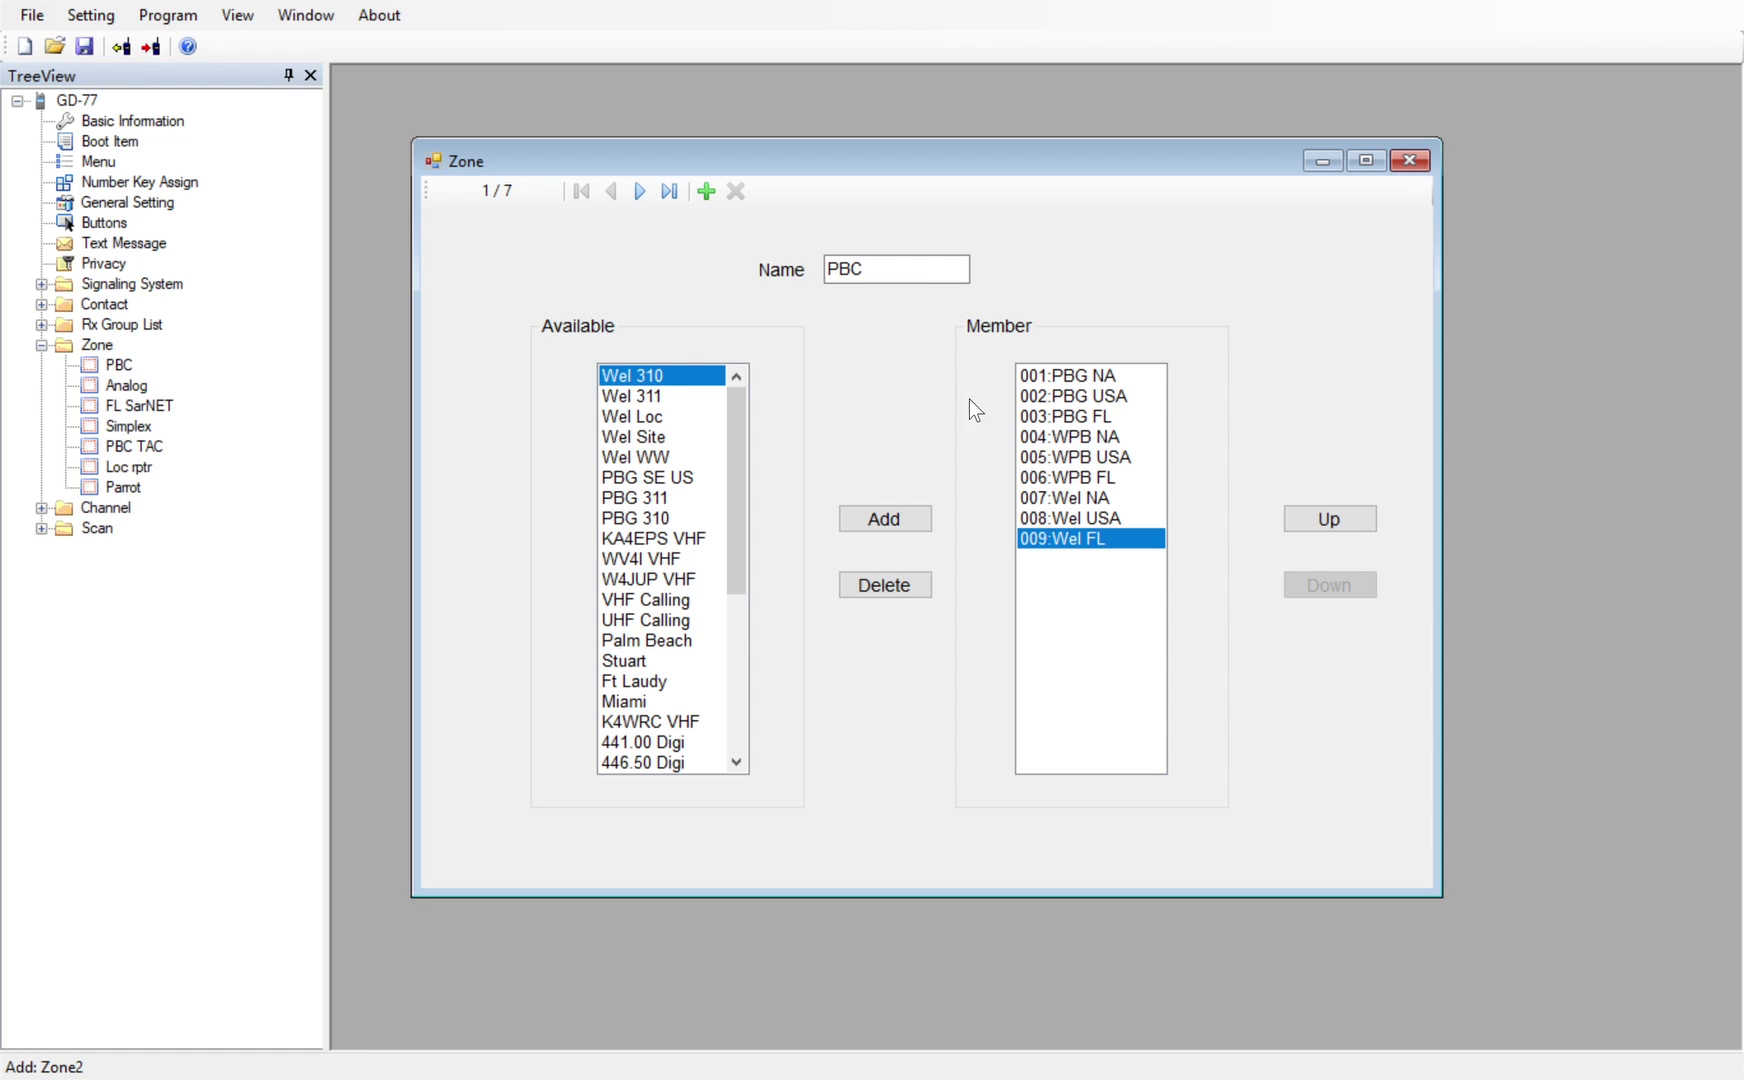
{"action": "left_click", "coordinate": [1405, 158]}
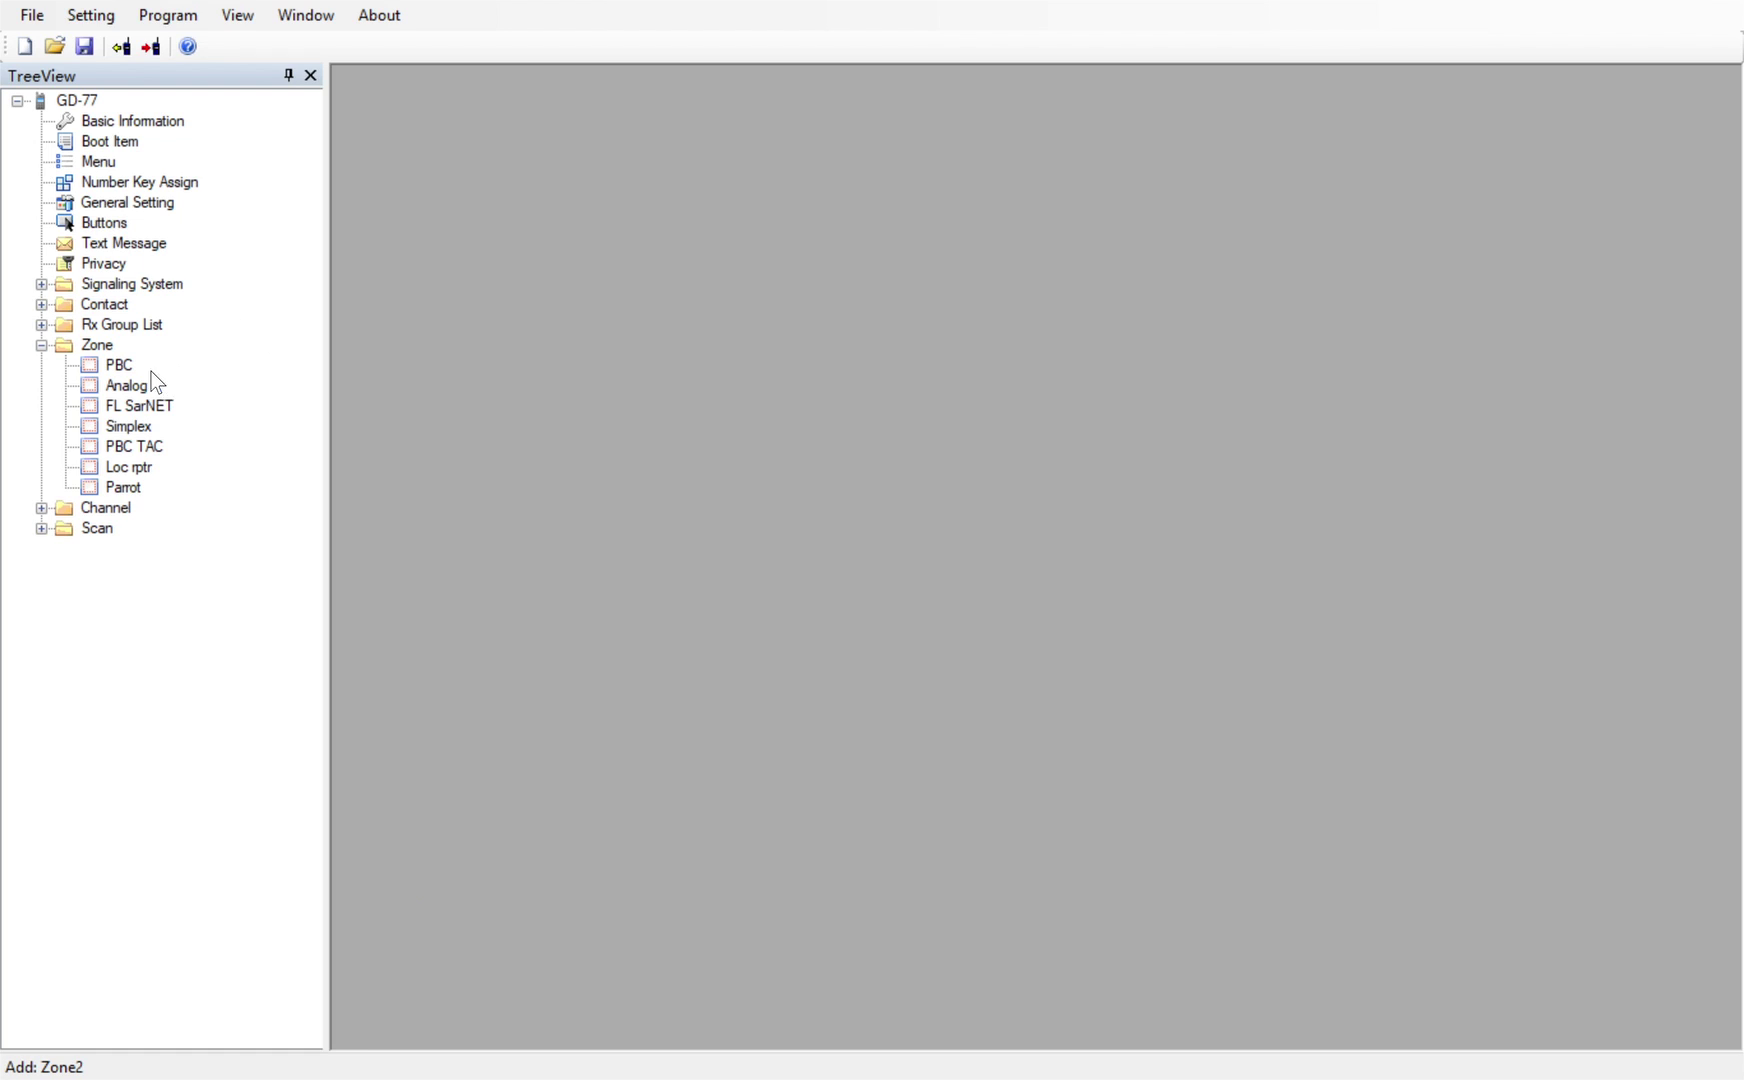
Add an eighth zone, name it Broward and close its form without adding members
{"action": "left_click", "coordinate": [129, 367]}
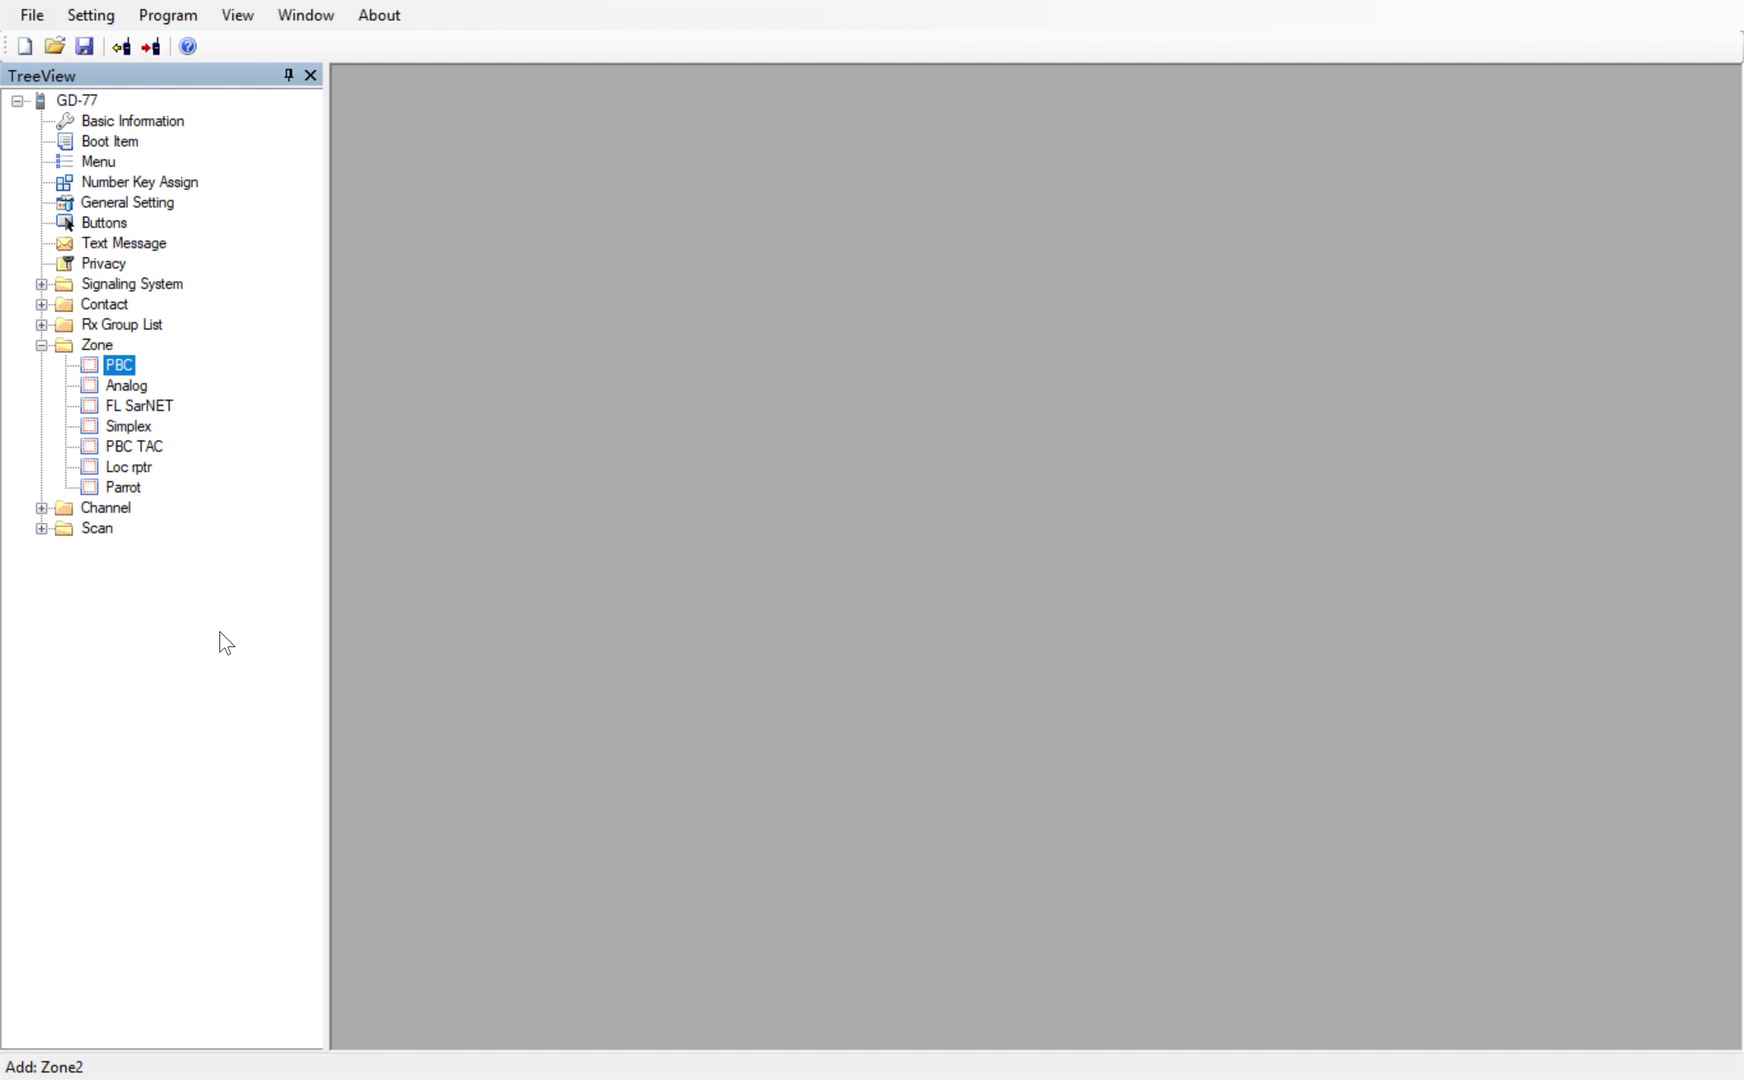
{"action": "left_click", "coordinate": [109, 350]}
{"action": "key", "text": "Insert"}
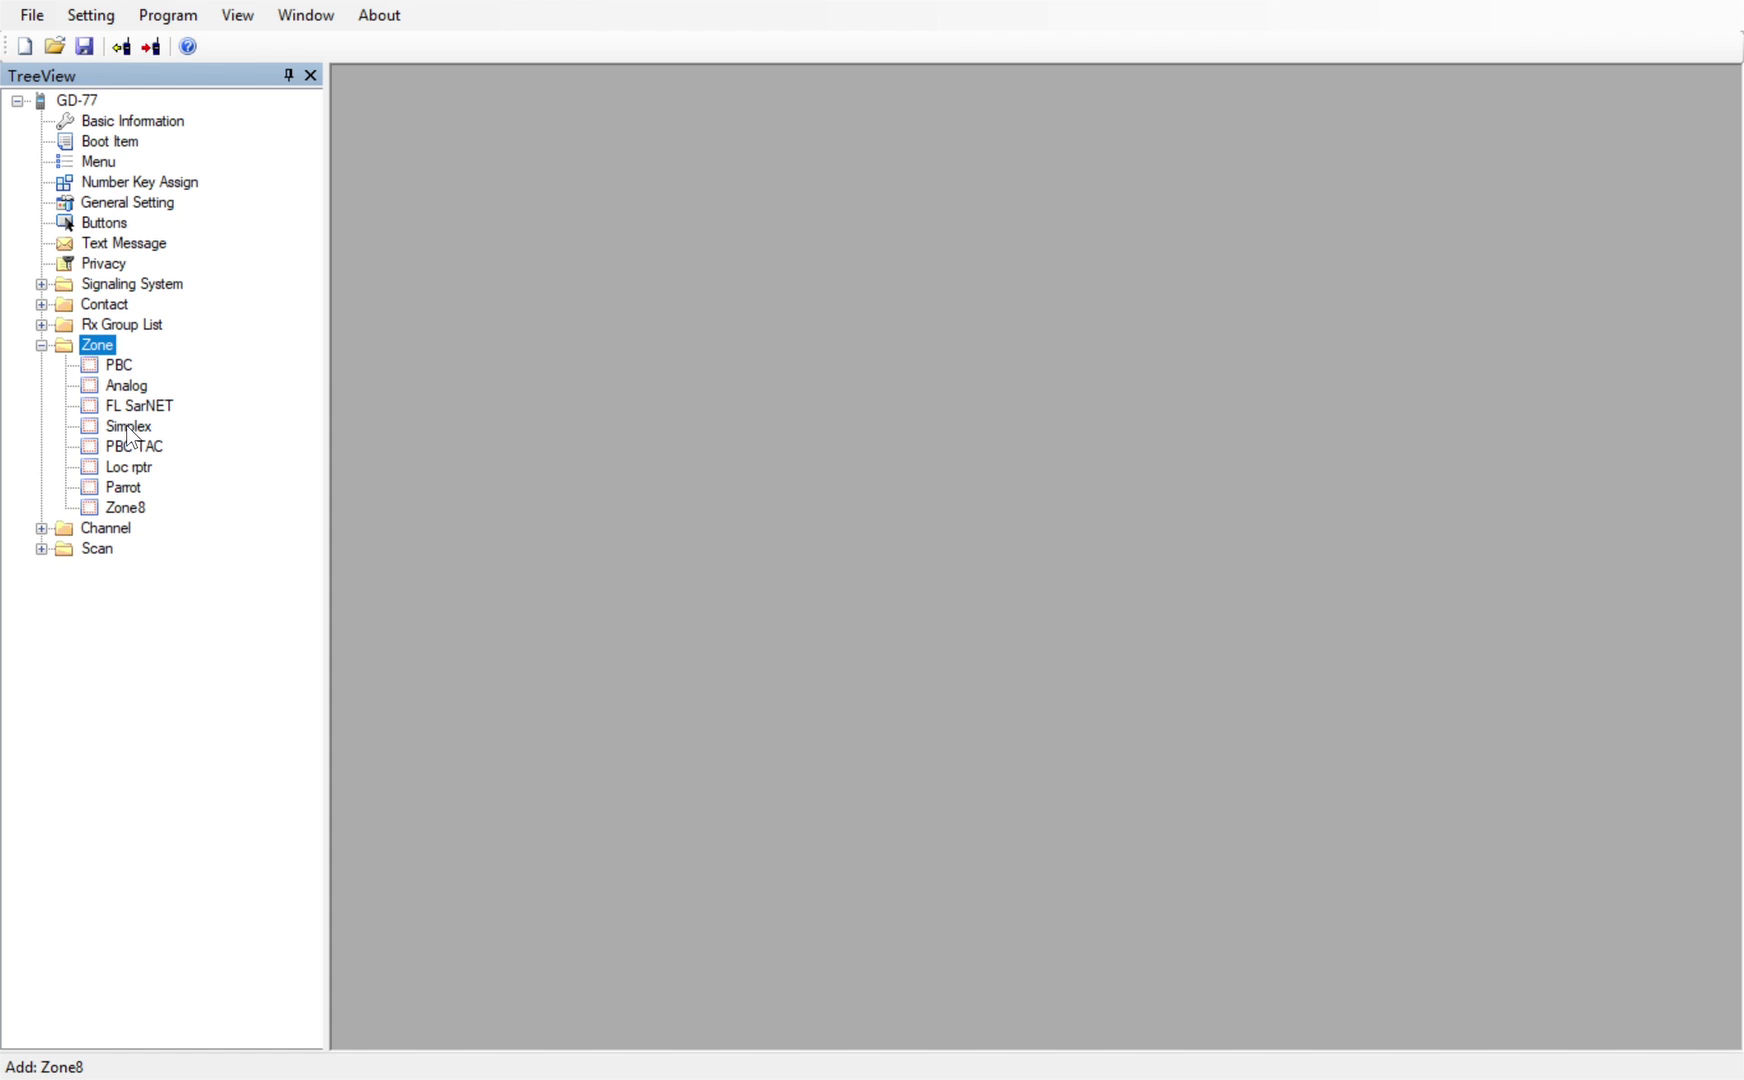
{"action": "double_click", "coordinate": [116, 508]}
{"action": "type", "text": "Broward"}
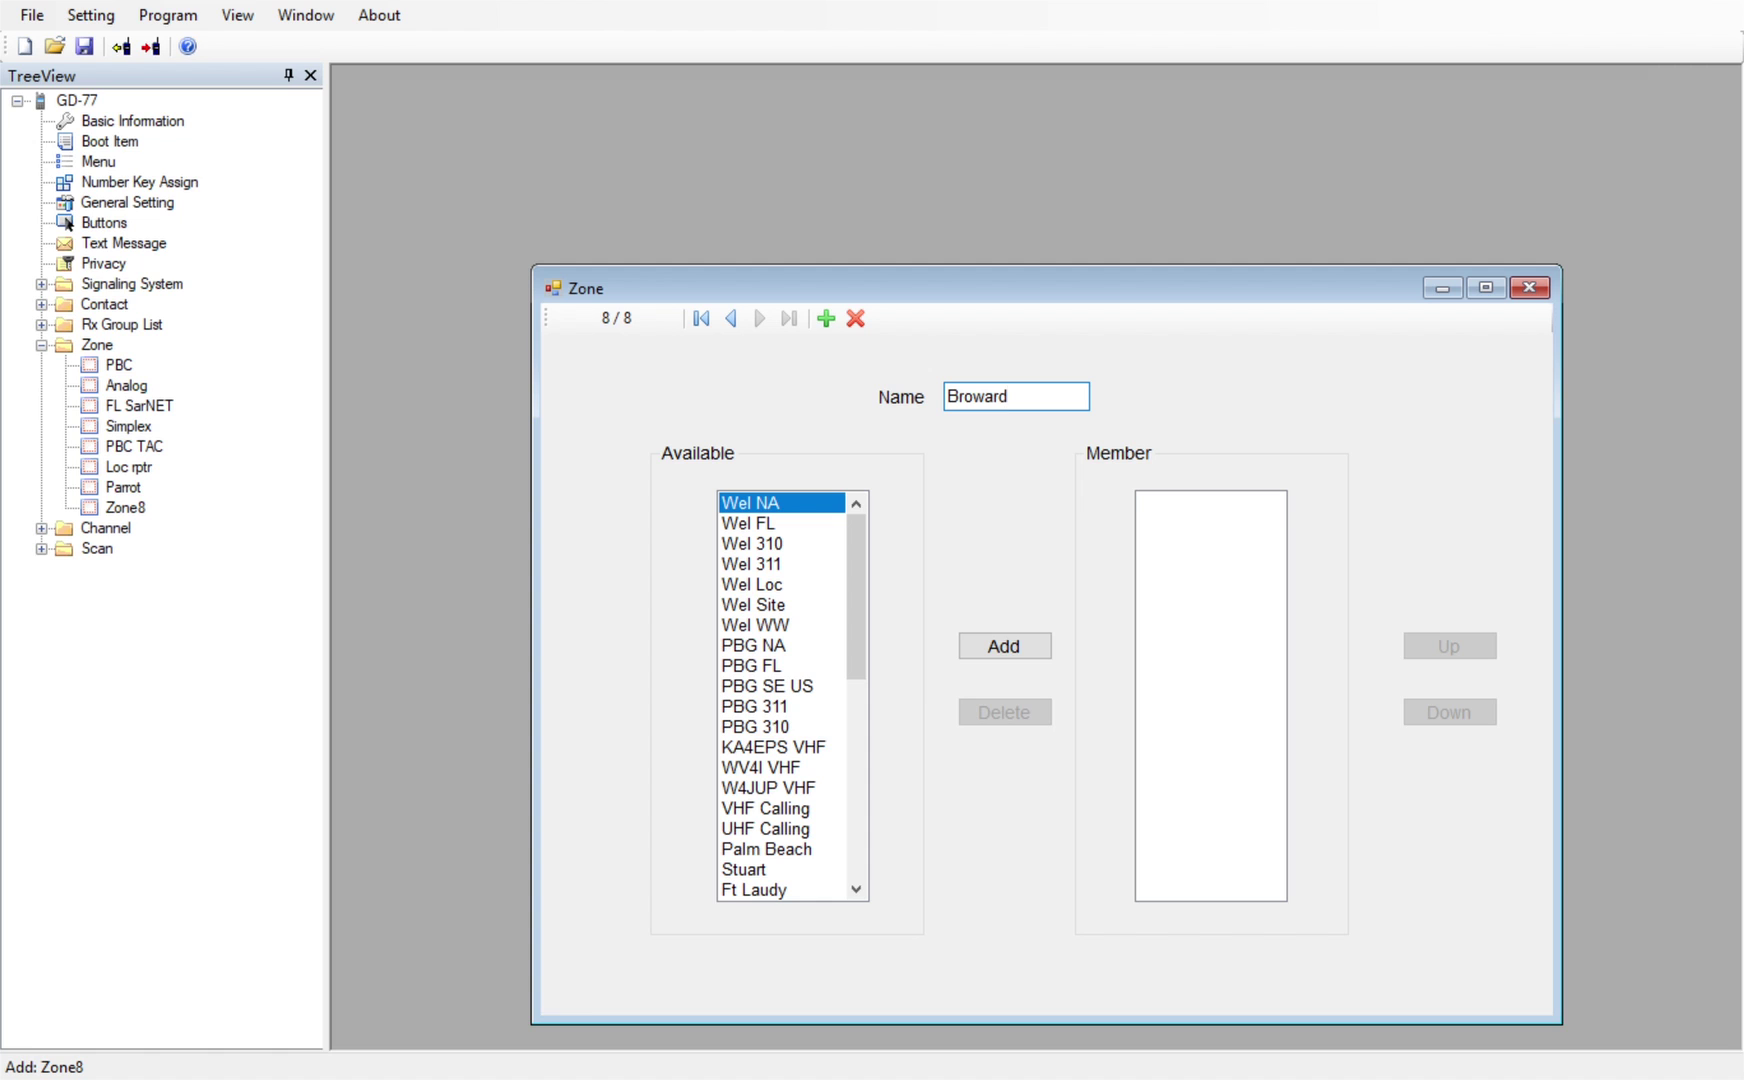
{"action": "left_click_drag", "start_coordinate": [1348, 291], "coordinate": [1236, 227]}
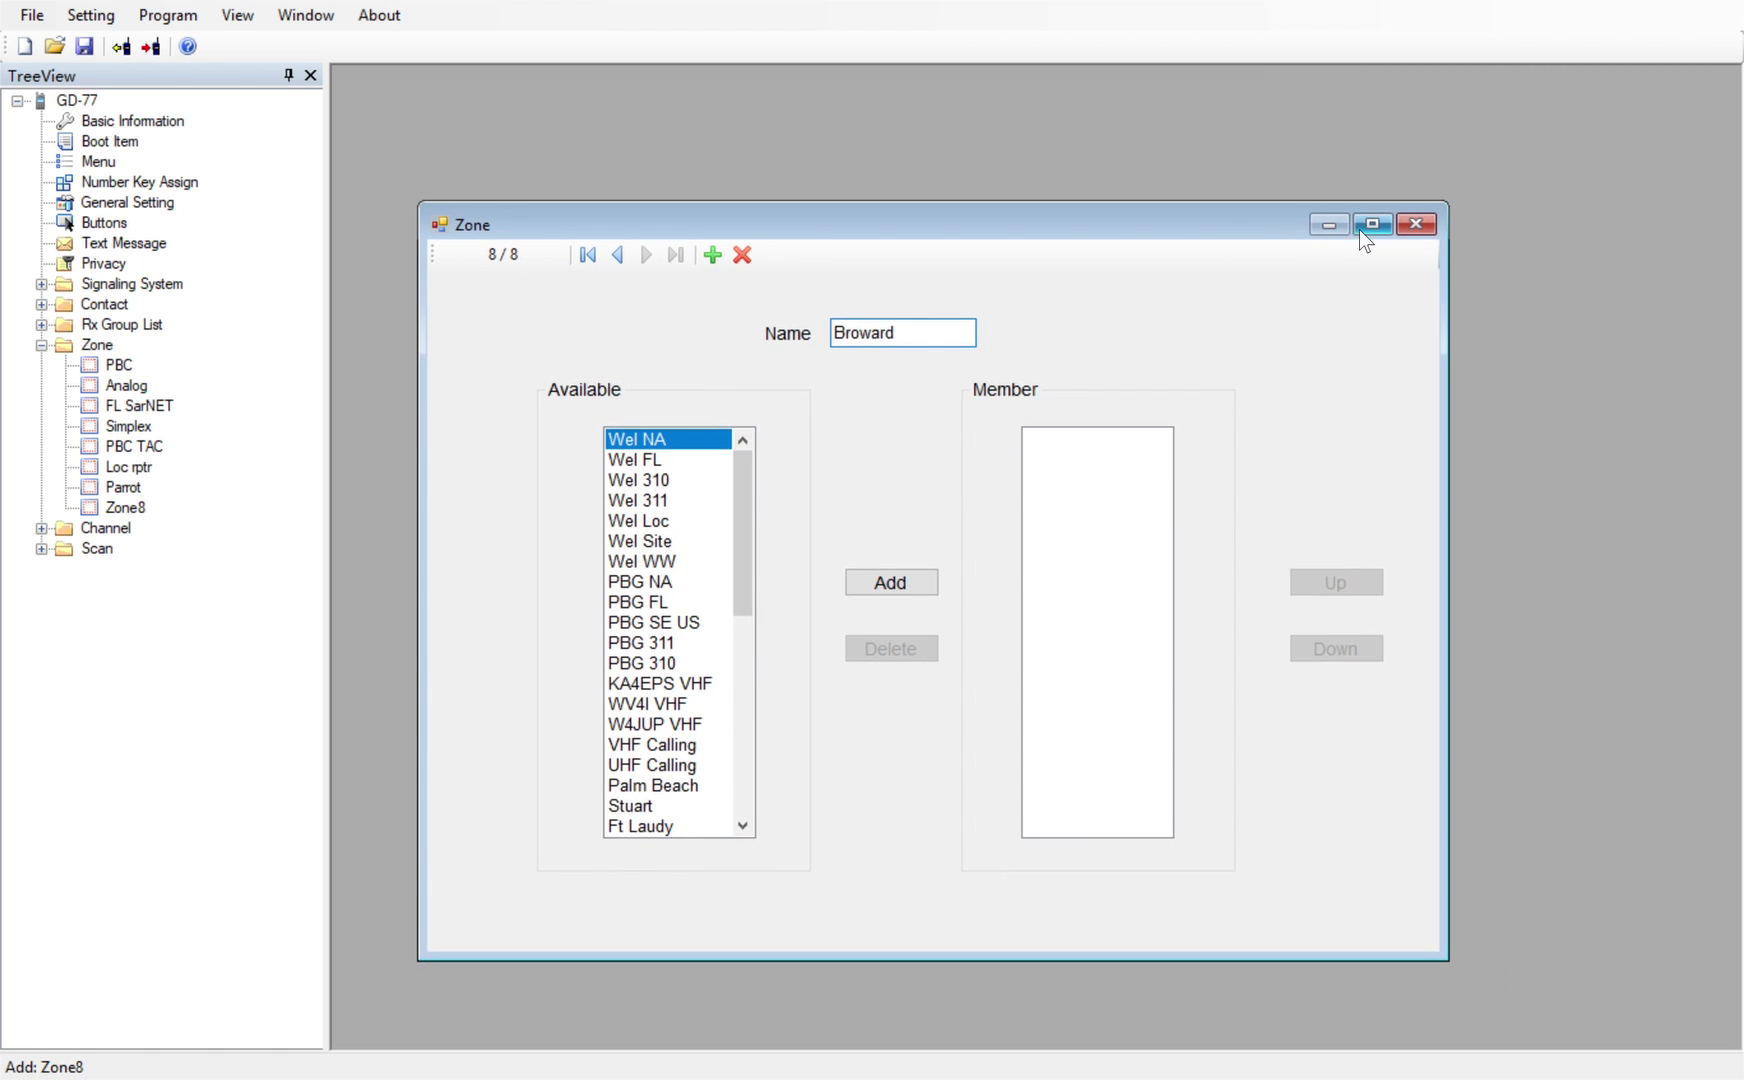
{"action": "left_click", "coordinate": [1432, 234]}
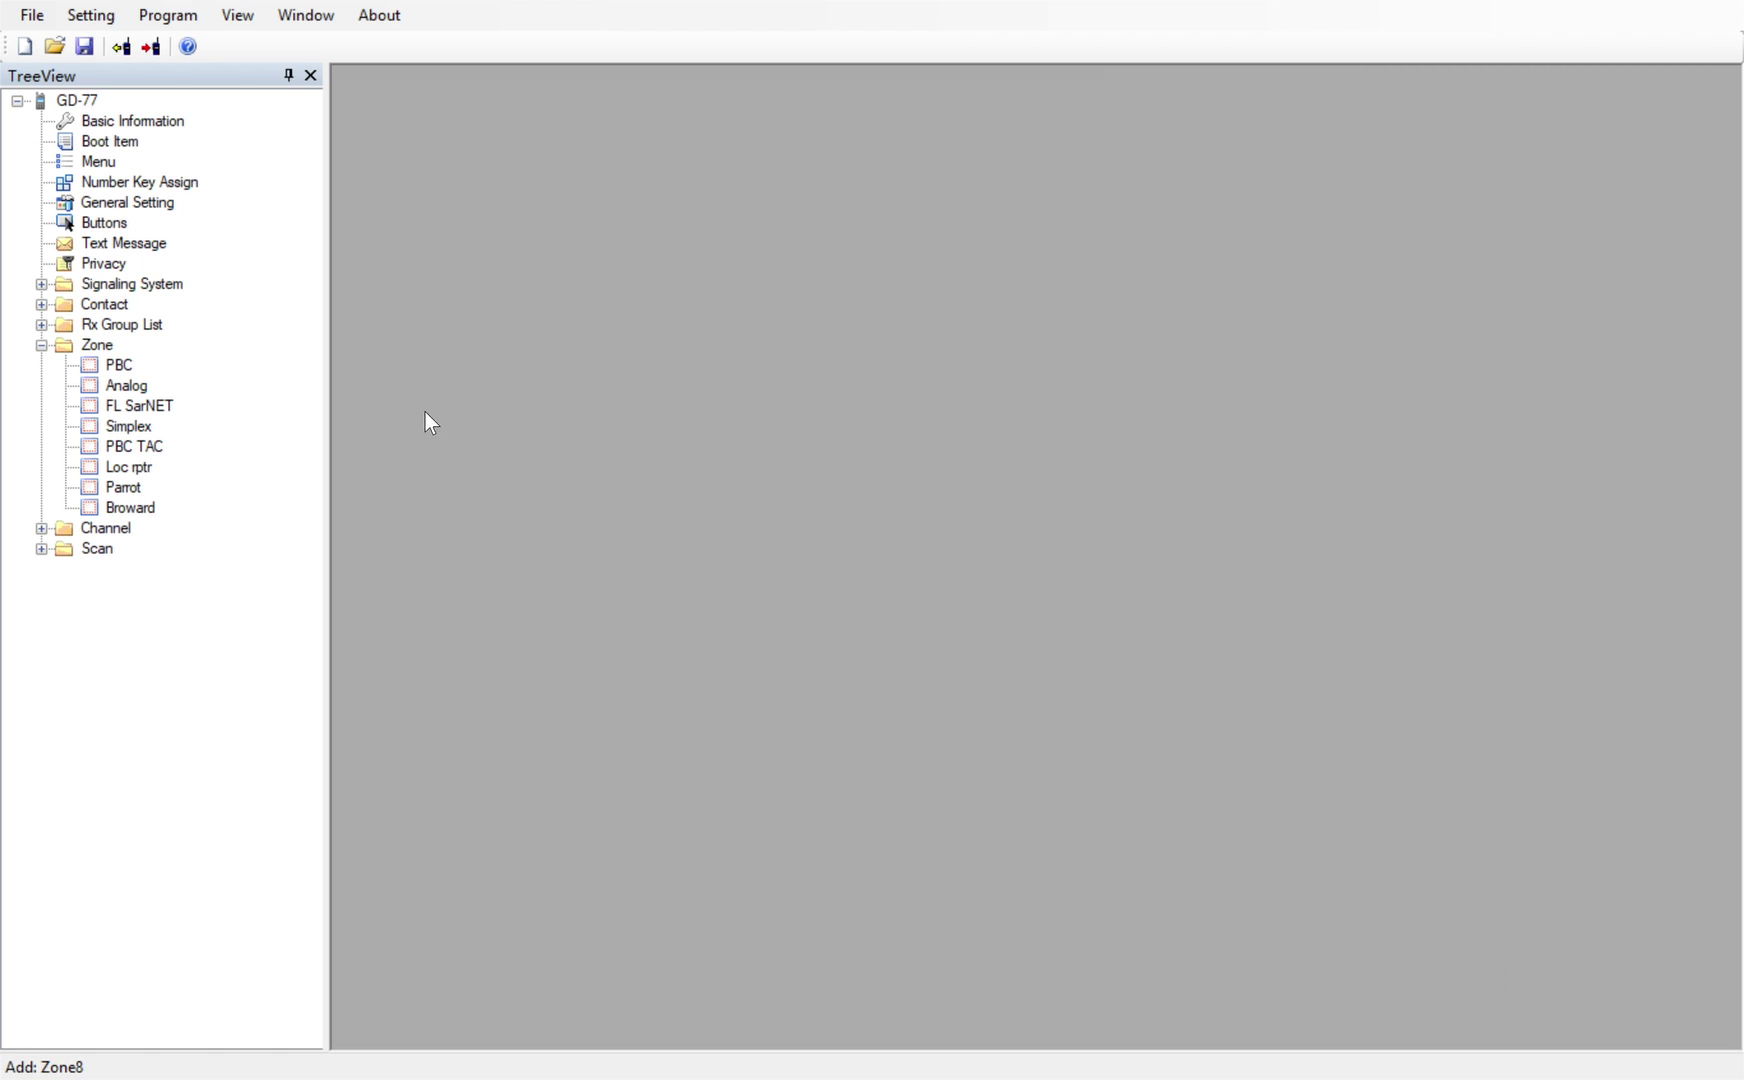
Delete the Broward zone from the end of the zone list
{"action": "left_click", "coordinate": [116, 509]}
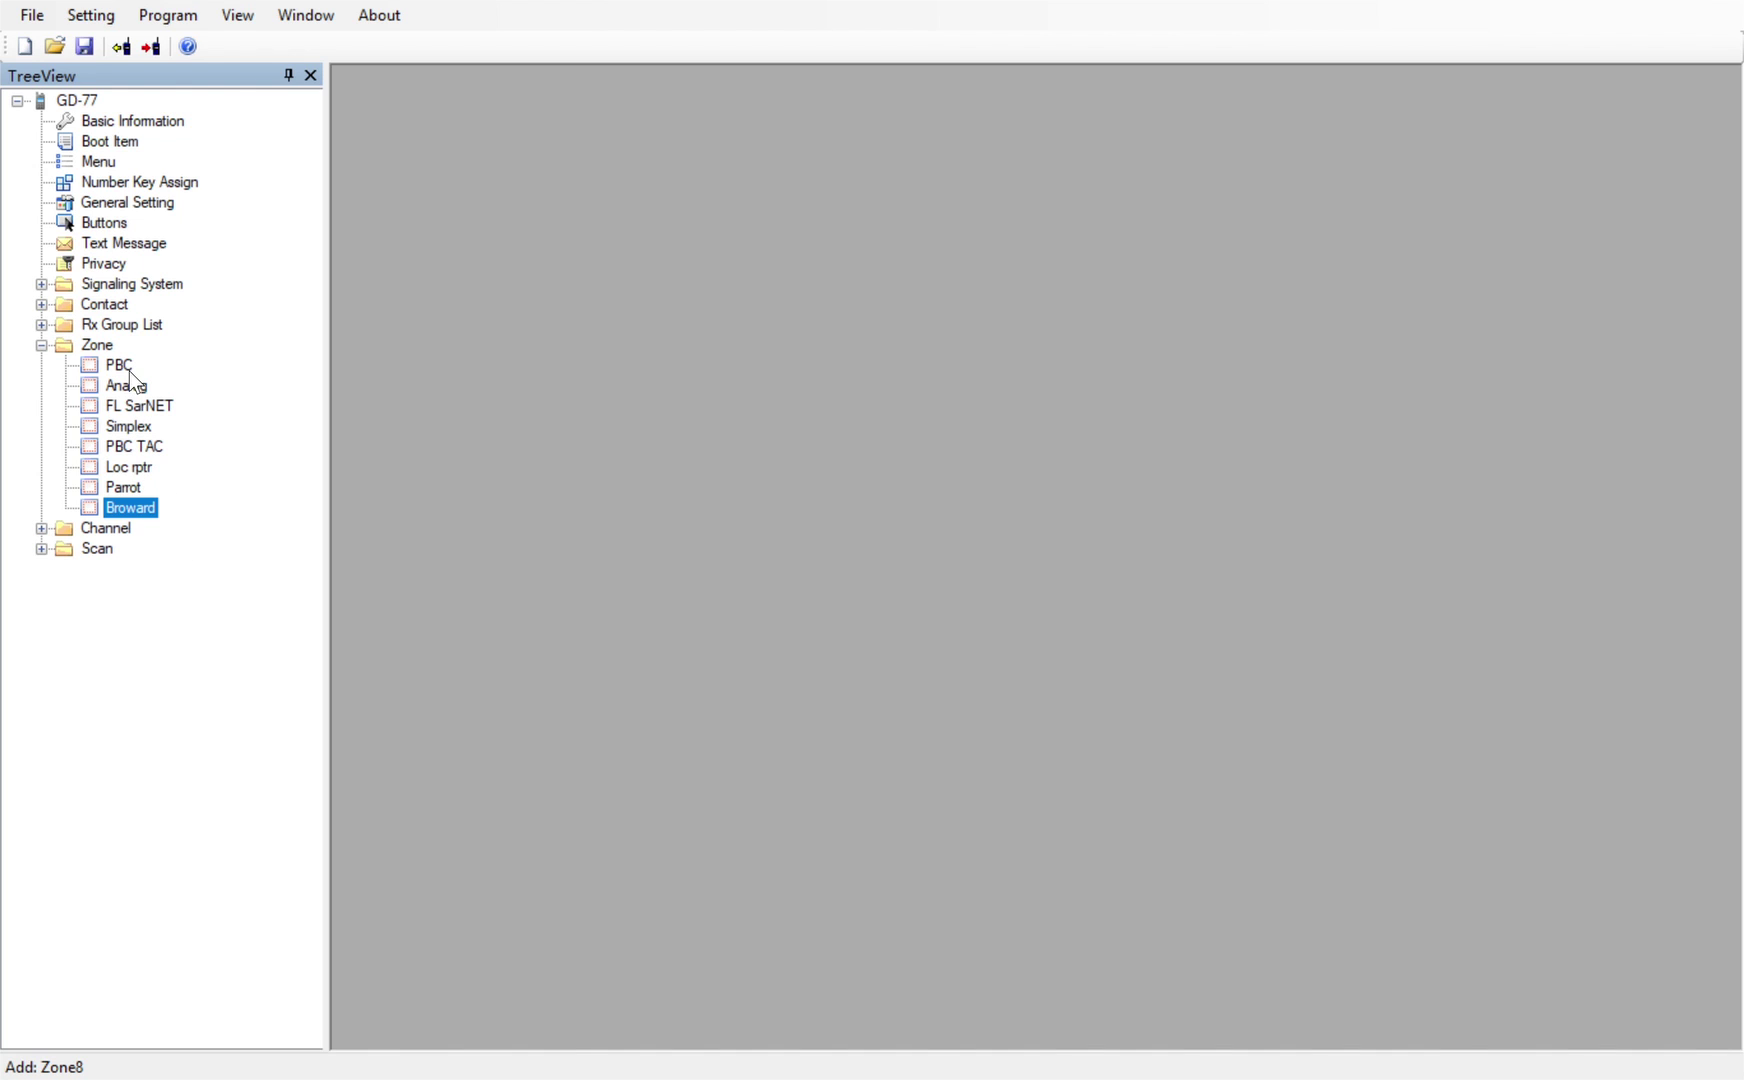
{"action": "left_click", "coordinate": [128, 366]}
{"action": "left_click", "coordinate": [142, 509]}
{"action": "key", "text": "Delete"}
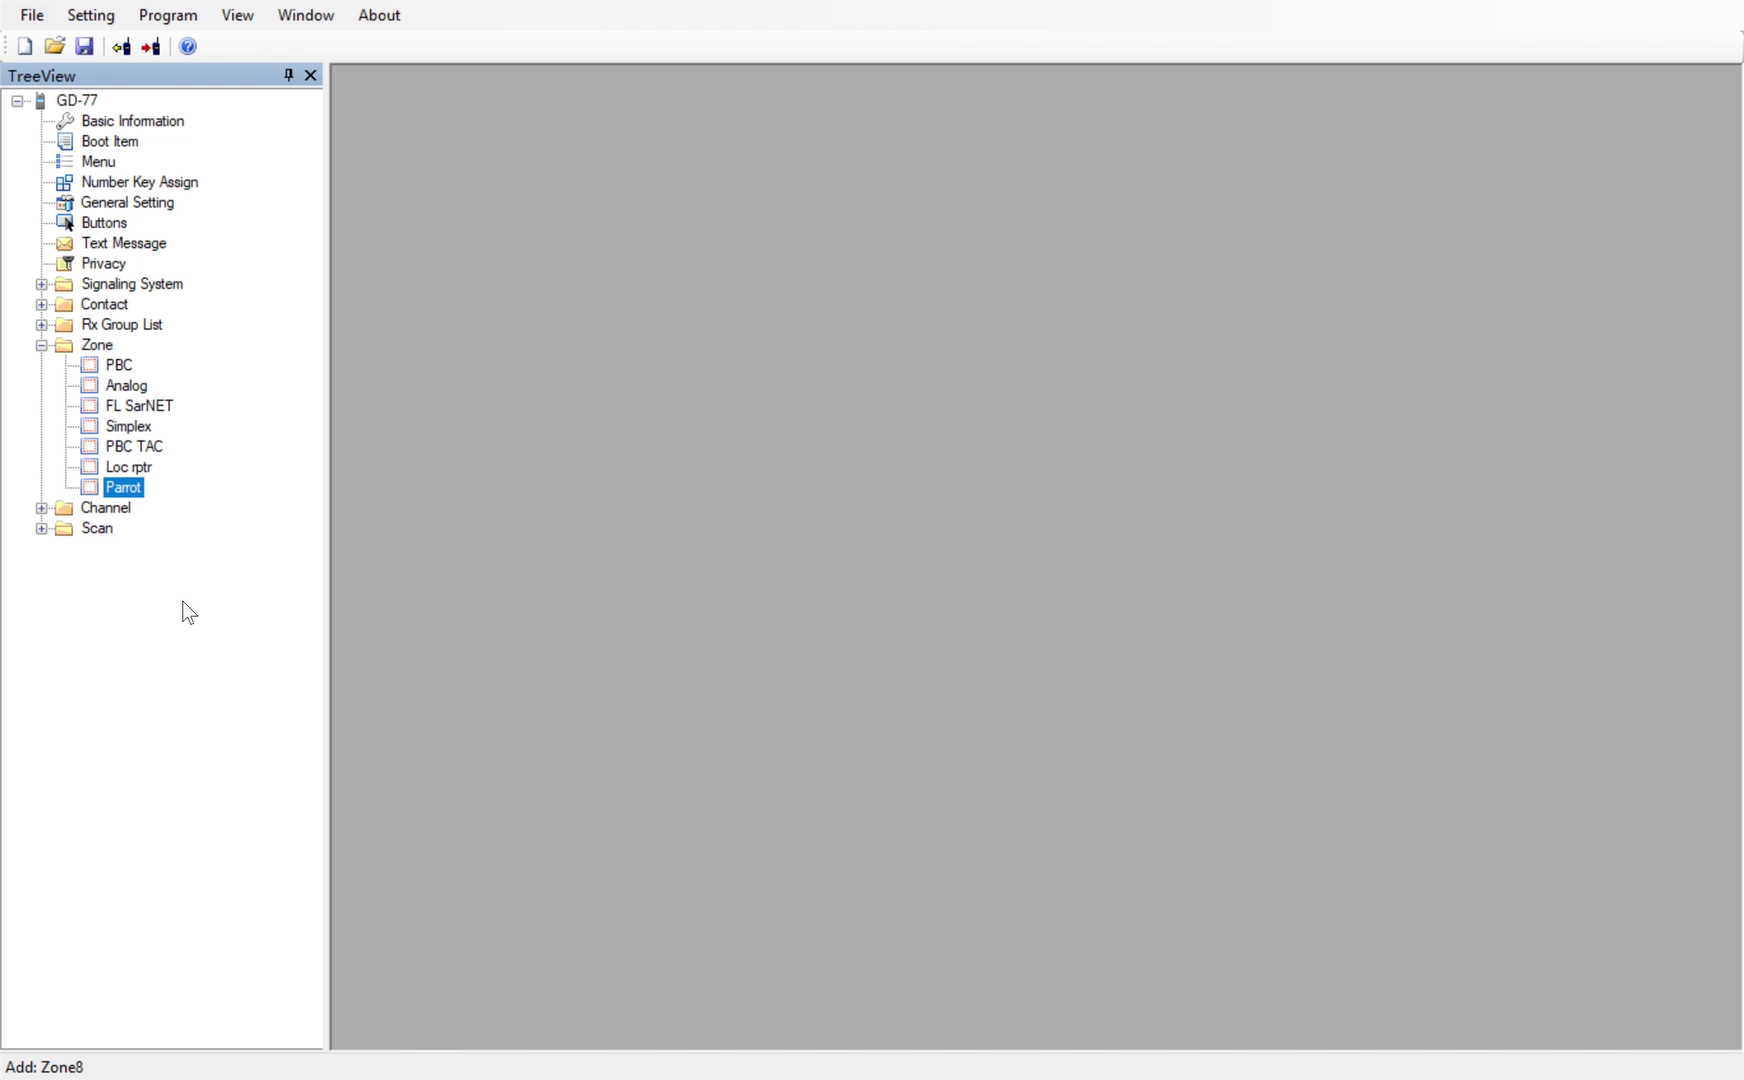
Open the PBC zone to review its member order, close its form and collapse the zone list
{"action": "double_click", "coordinate": [134, 366]}
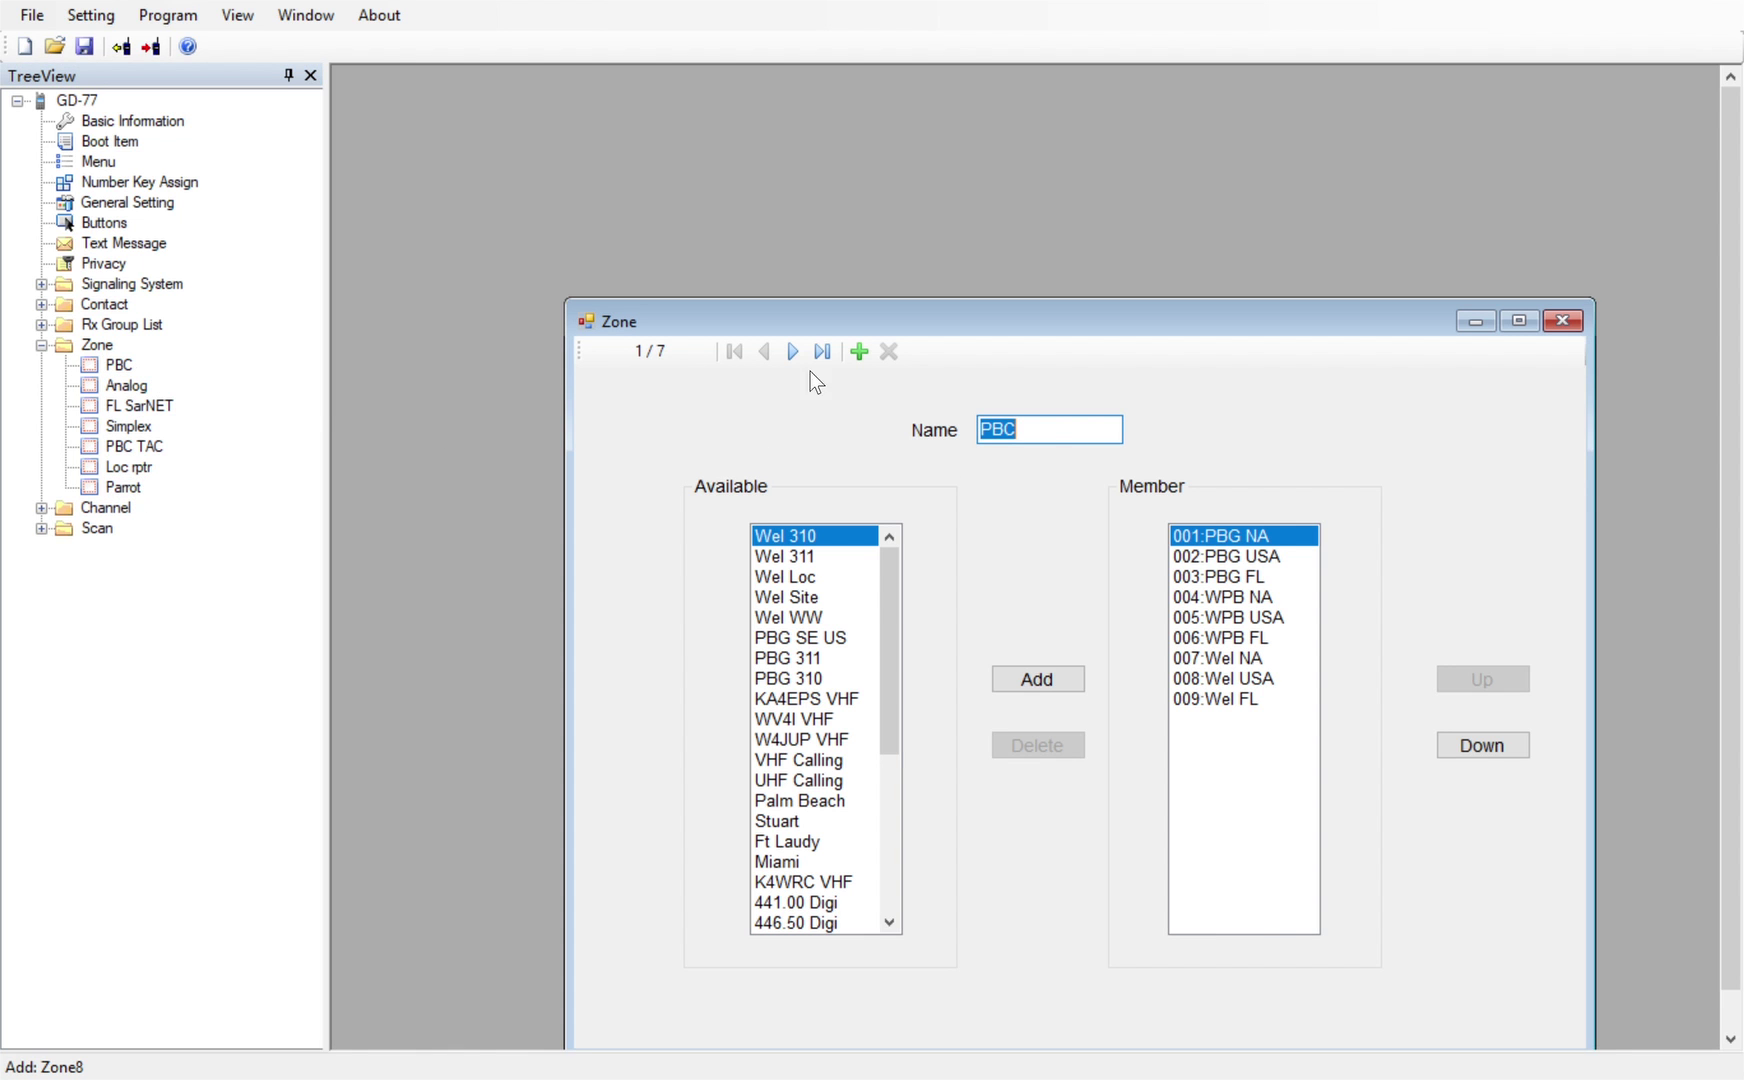
{"action": "left_click_drag", "start_coordinate": [856, 313], "coordinate": [661, 176]}
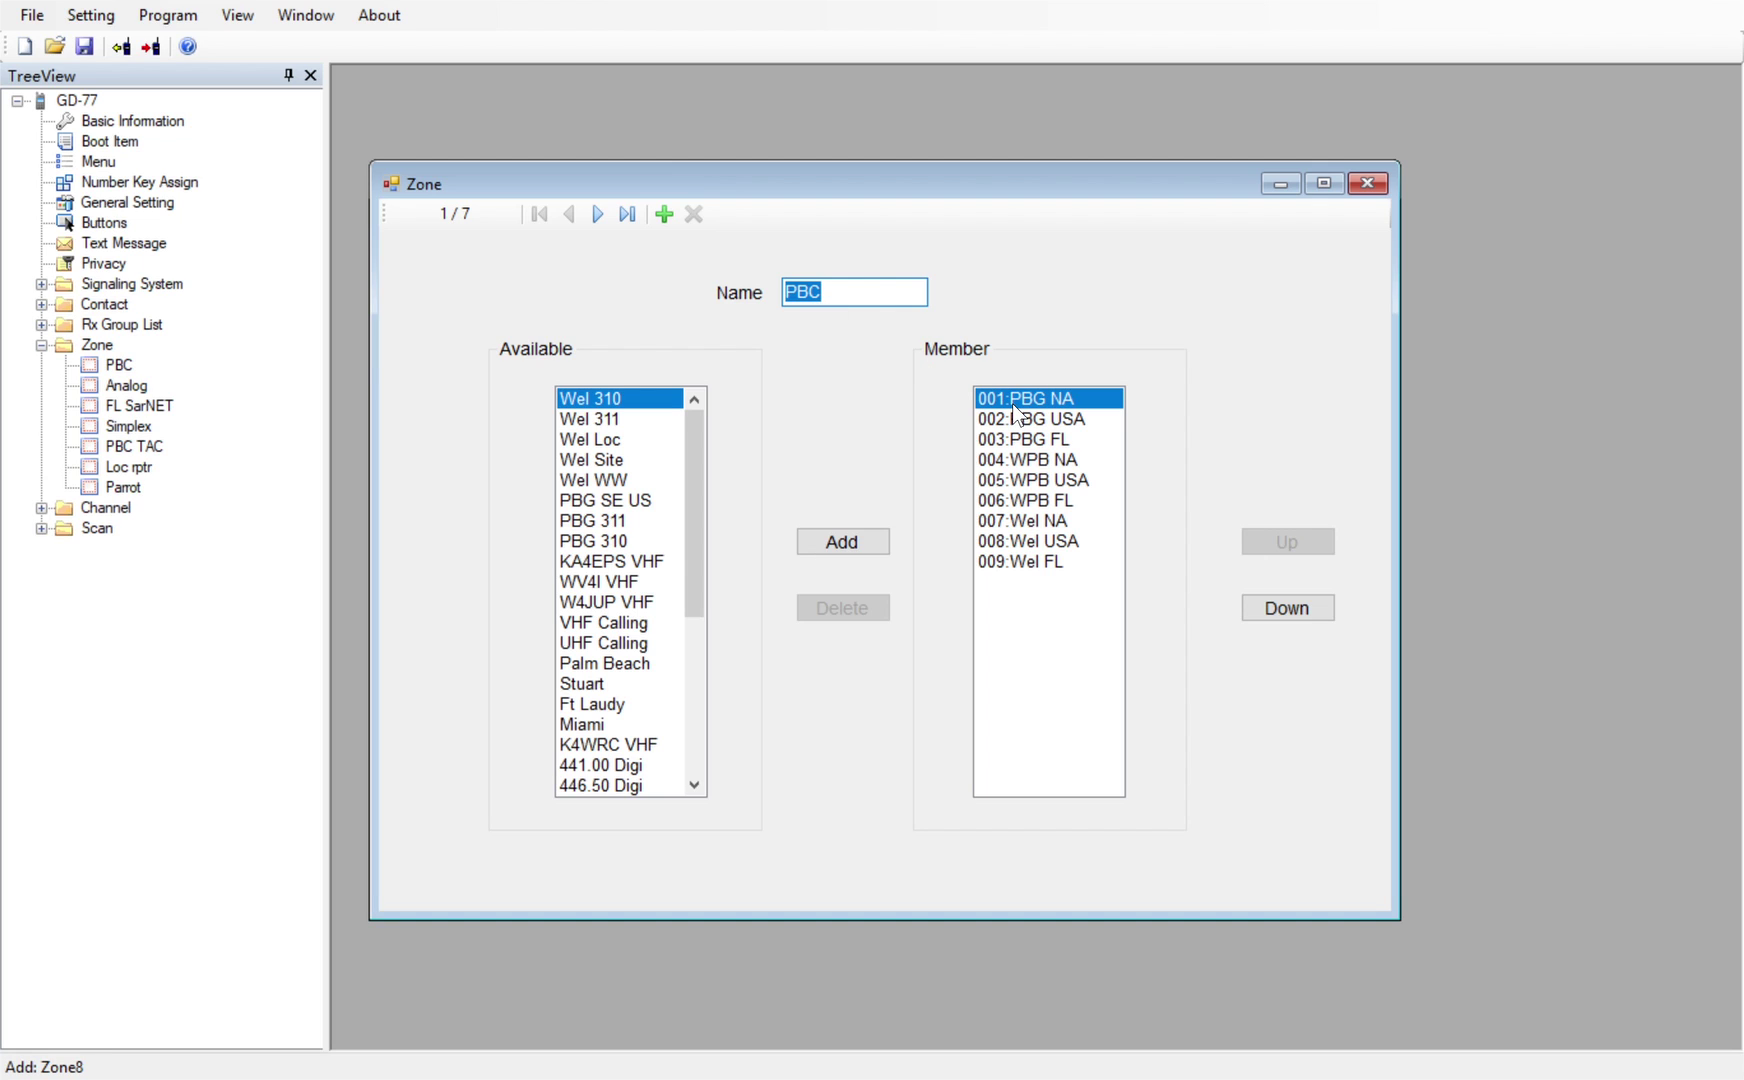
{"action": "left_click", "coordinate": [41, 304]}
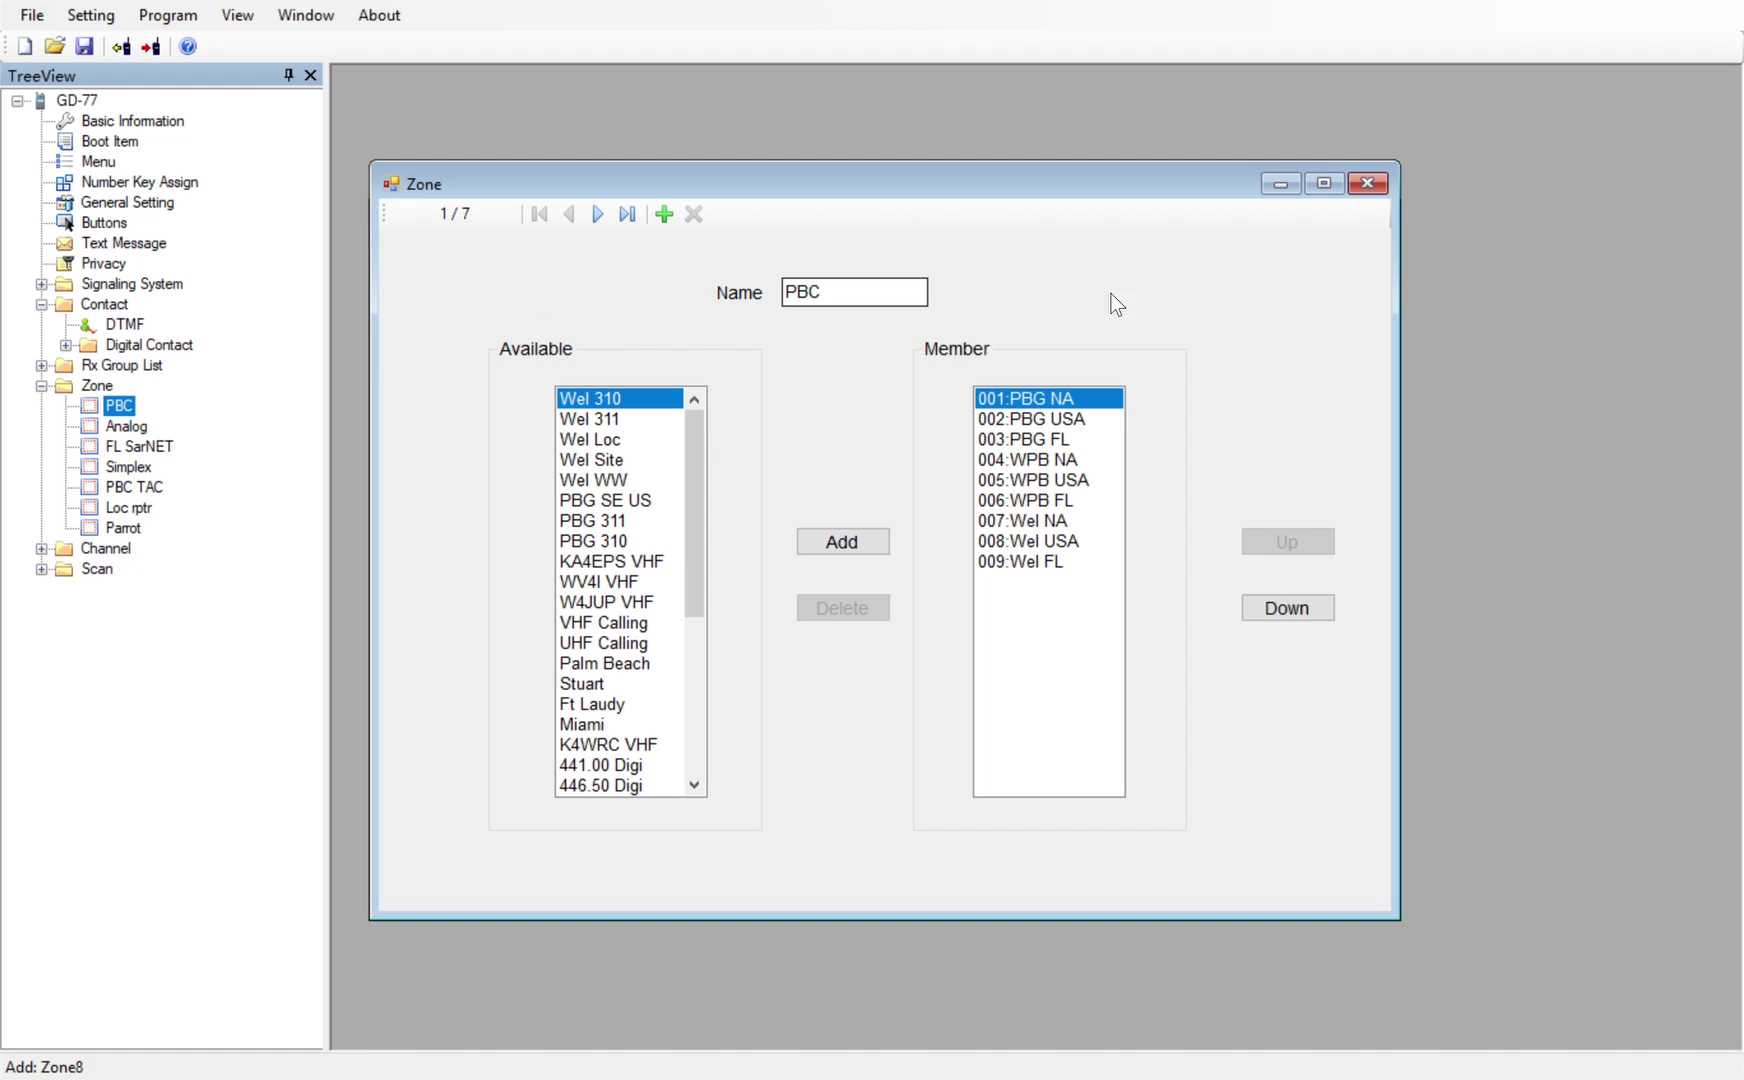
{"action": "left_click", "coordinate": [1372, 188]}
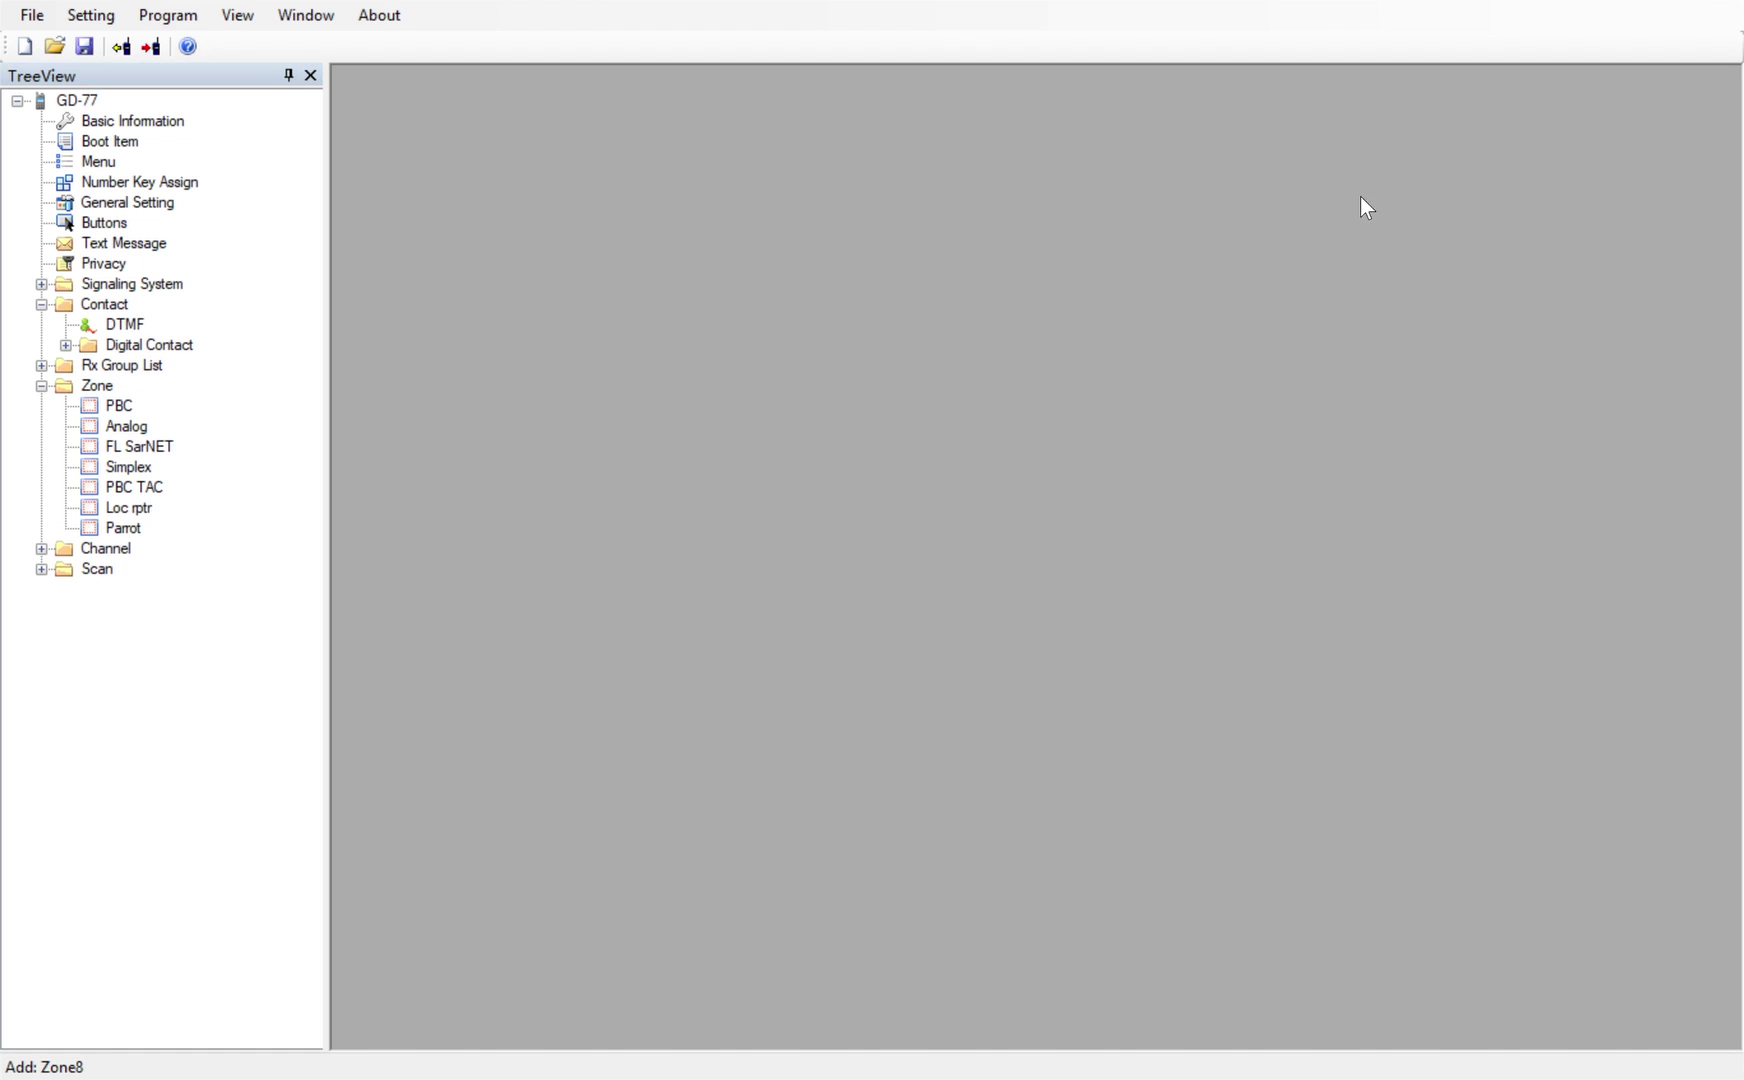
{"action": "left_click", "coordinate": [41, 304]}
{"action": "left_click", "coordinate": [41, 345]}
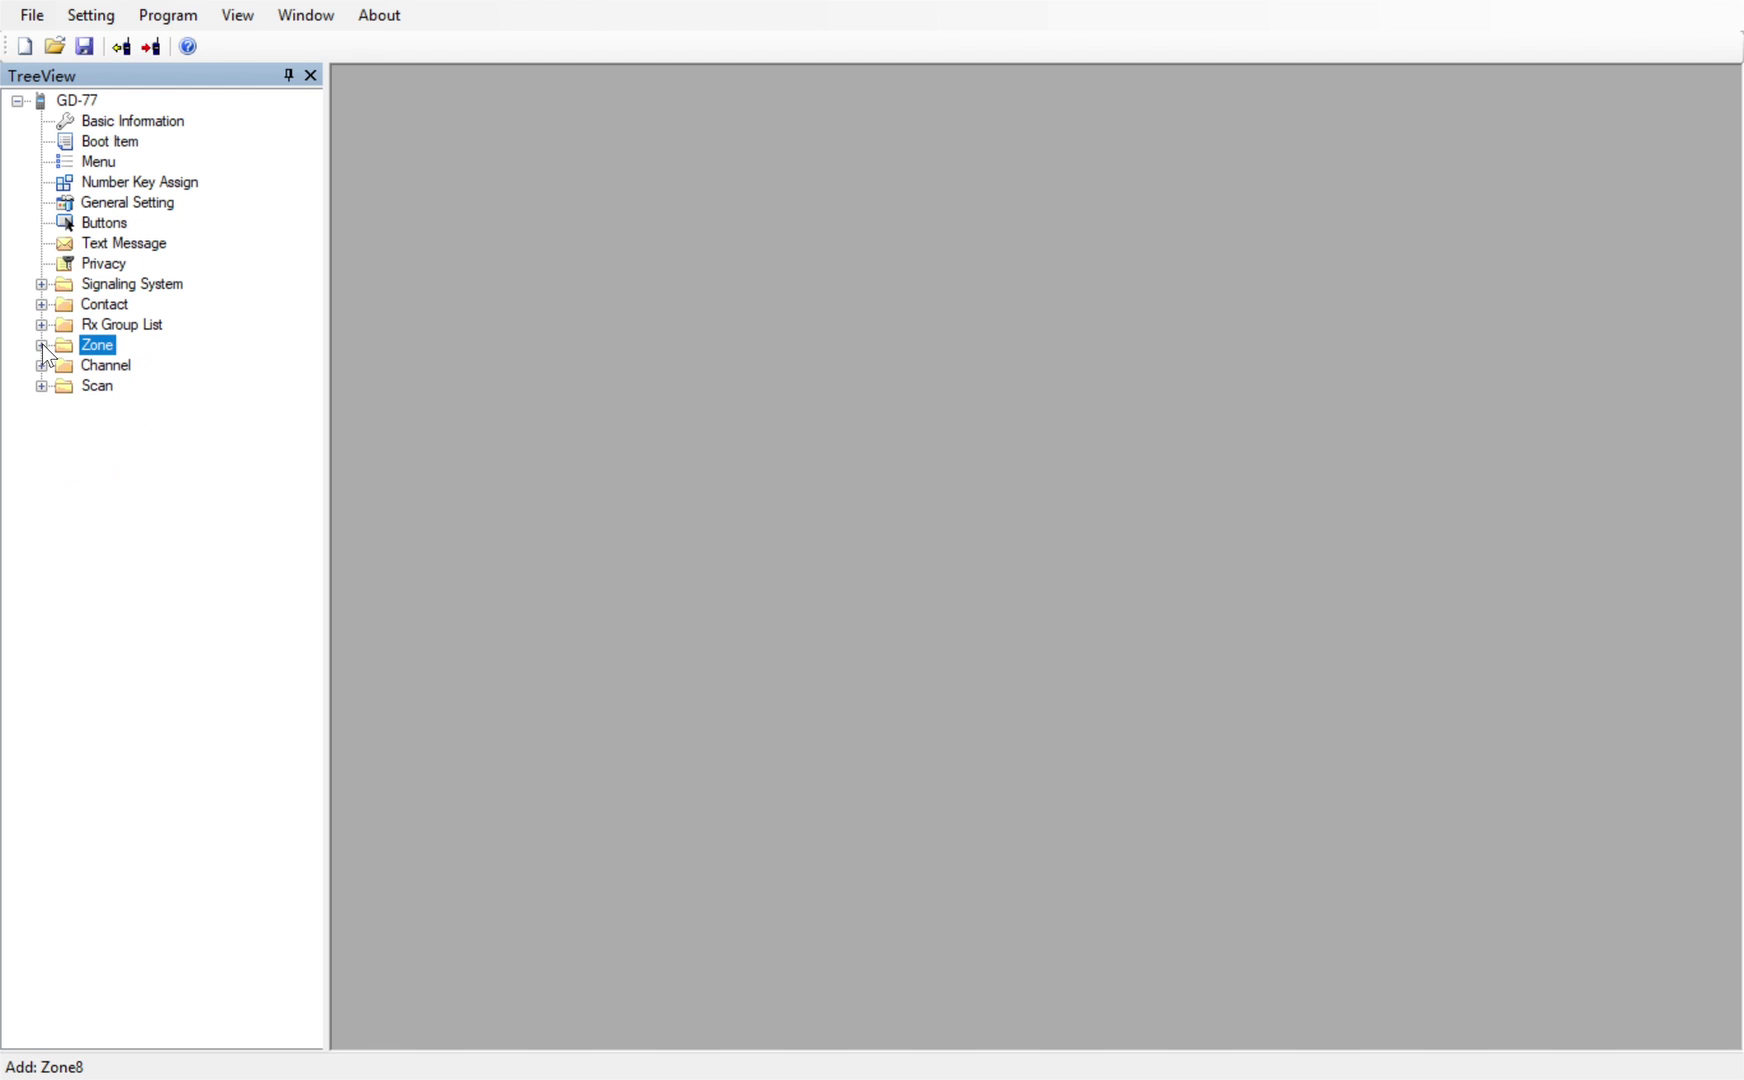
Expand the channel list and look through all its entries, from Wel NA to WPB Parrot
{"action": "left_click", "coordinate": [44, 366]}
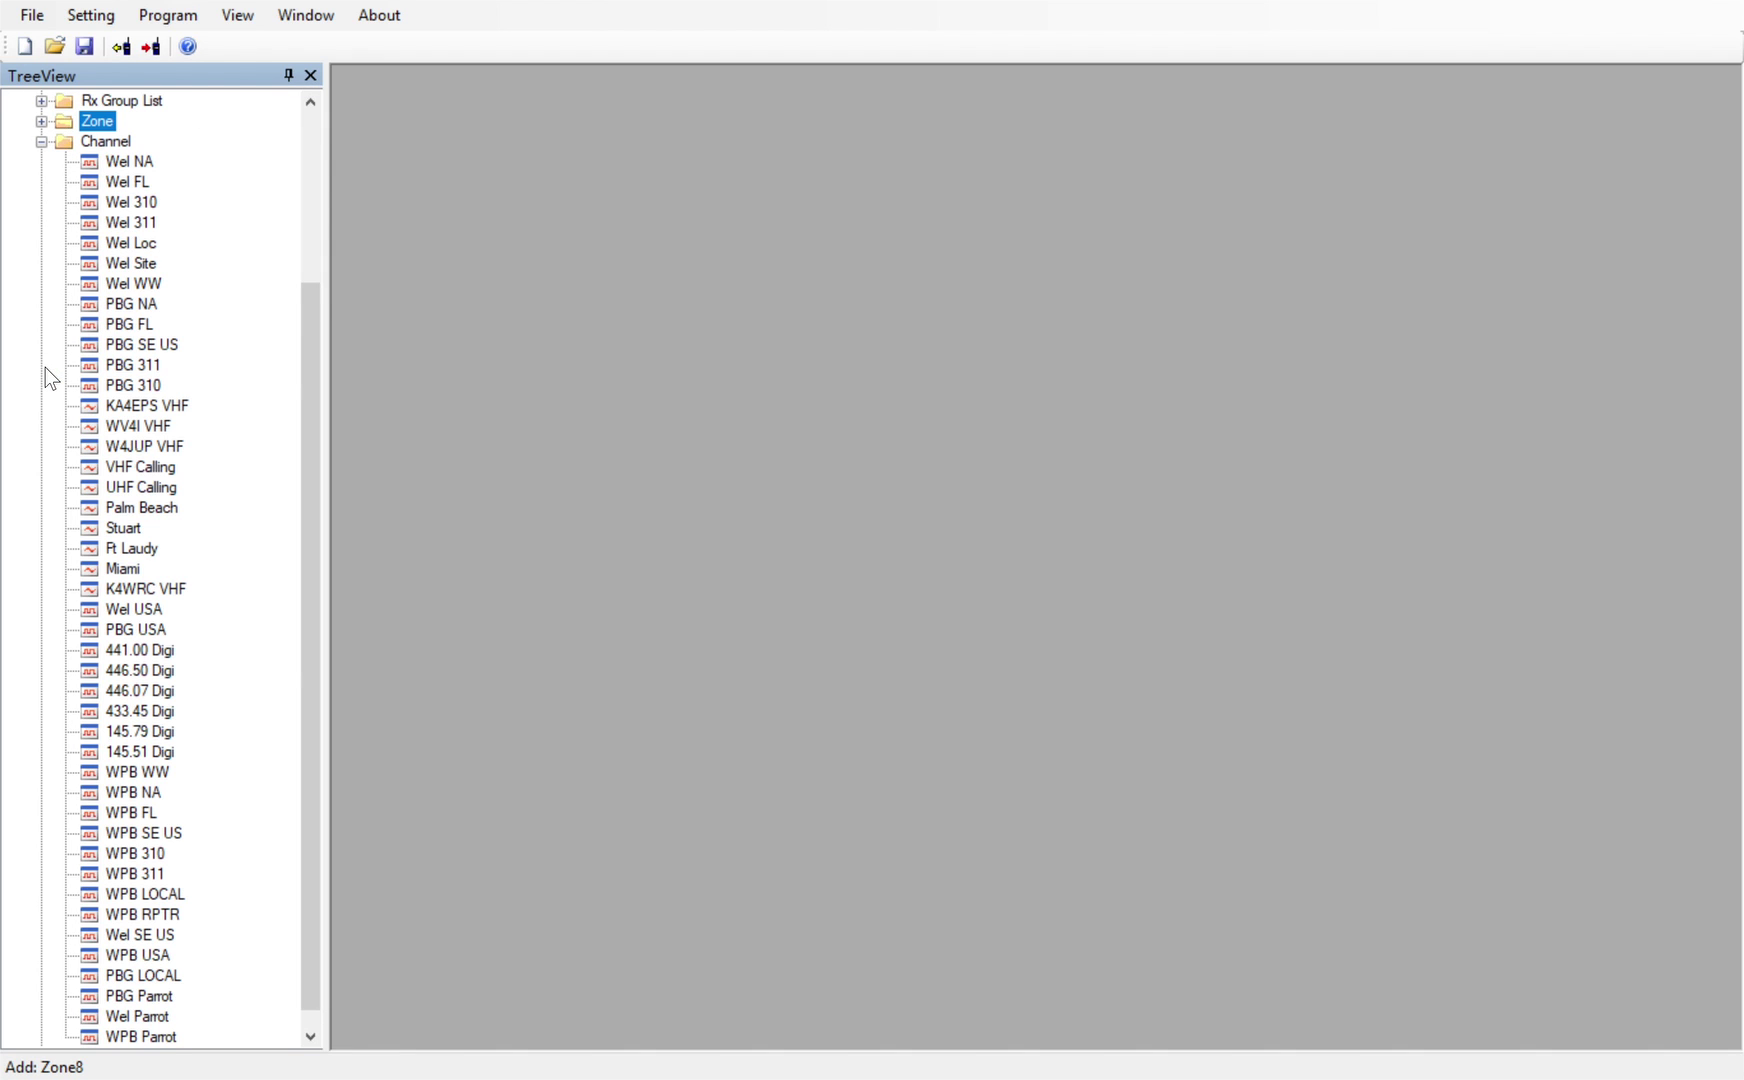
{"action": "scroll", "coordinate": [195, 522], "scroll_direction": "up", "scroll_amount": 3}
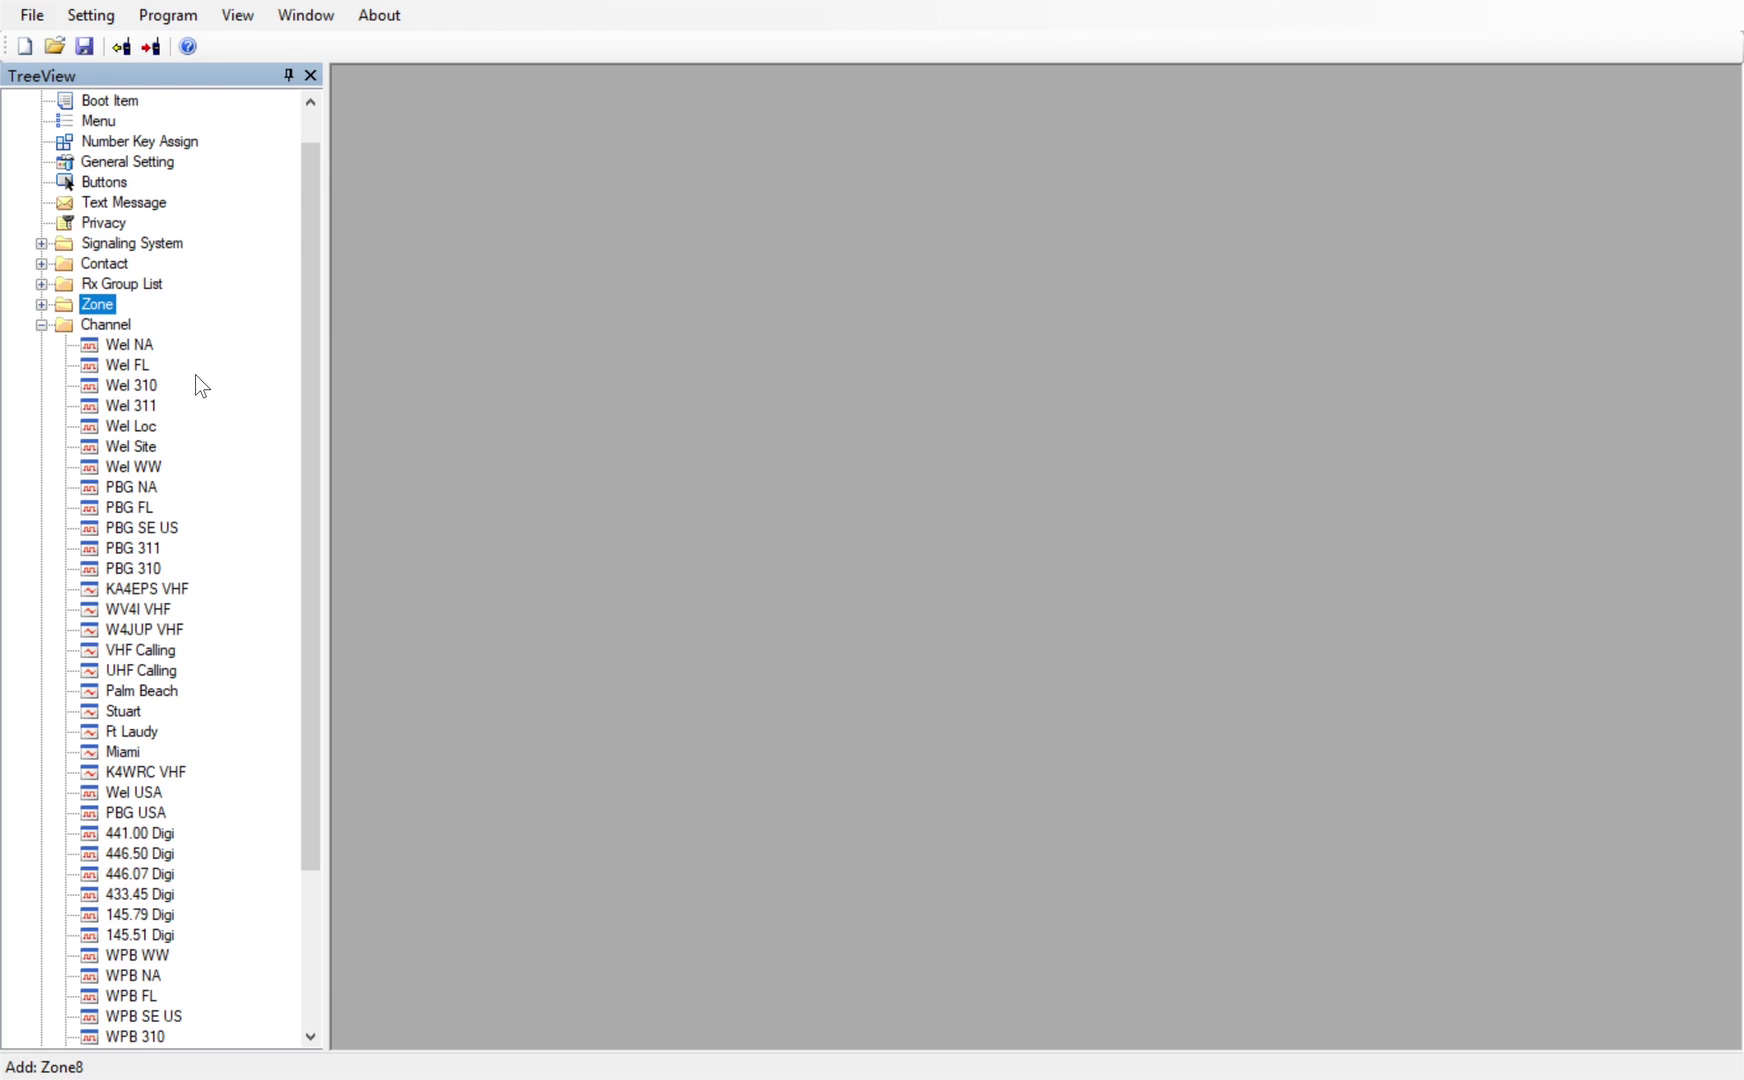
{"action": "left_click_drag", "start_coordinate": [311, 316], "coordinate": [270, 331]}
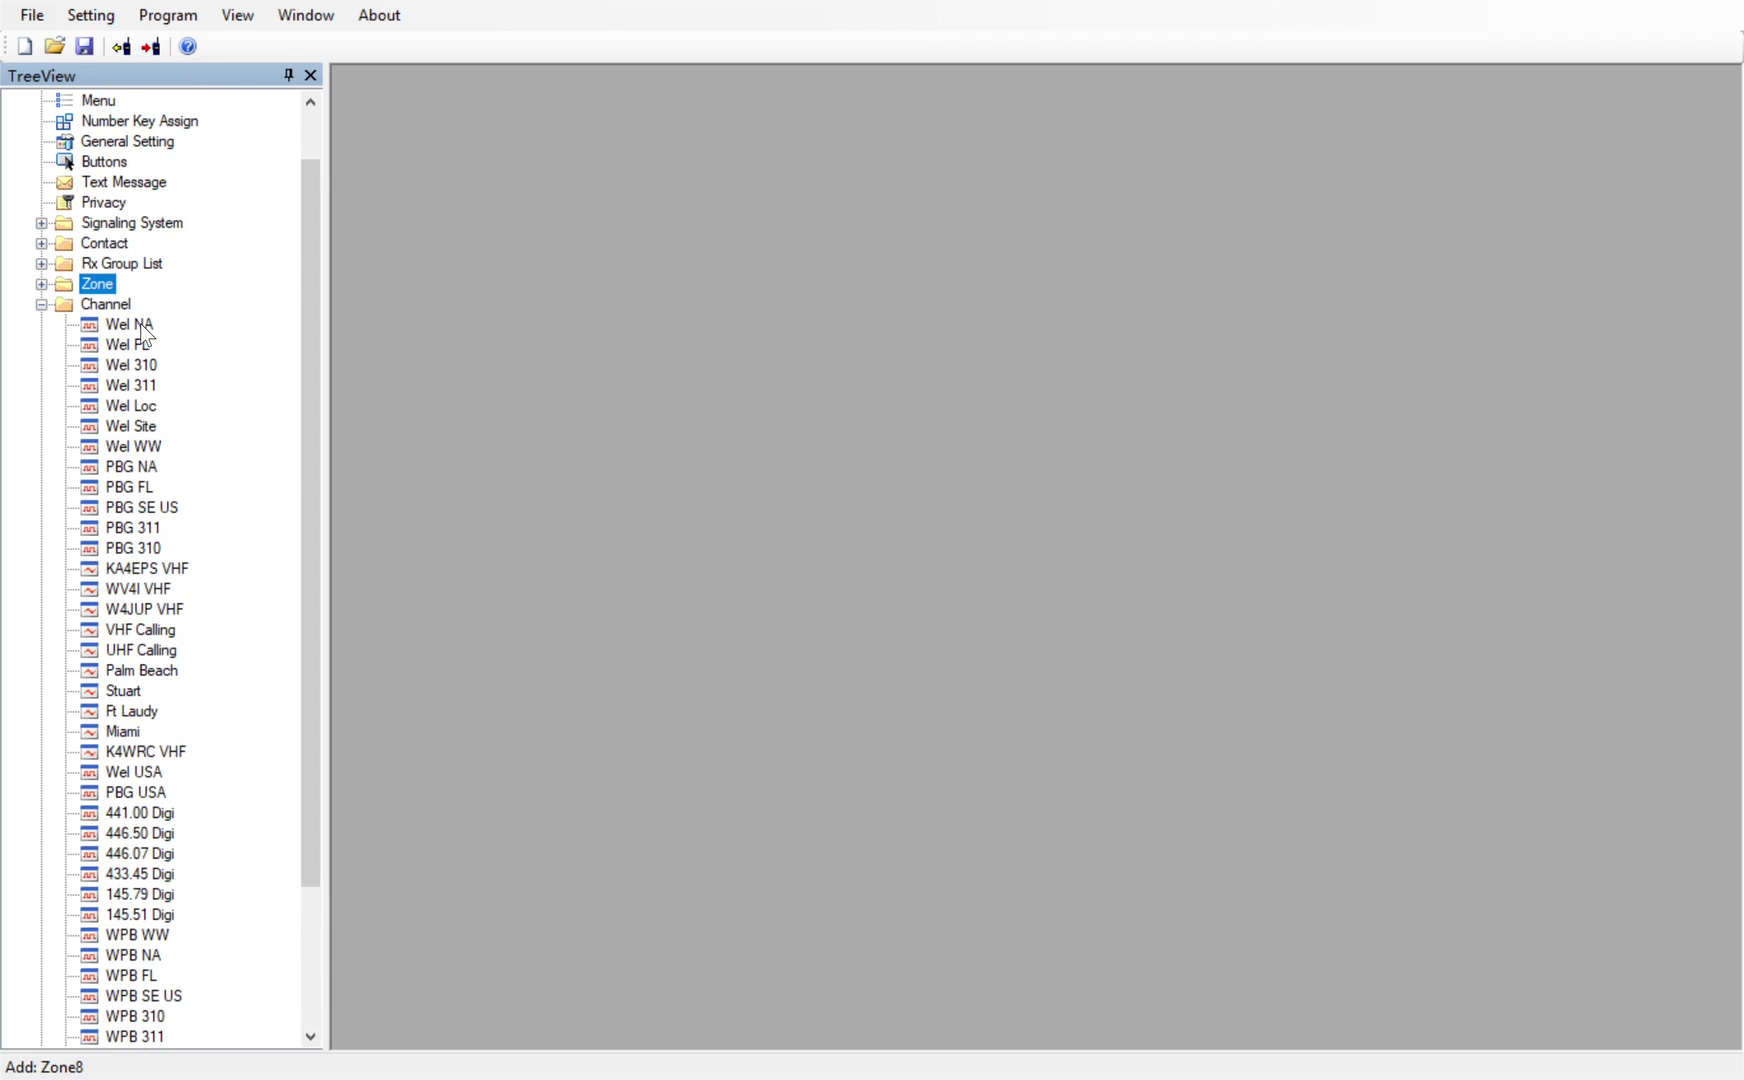
{"action": "left_click_drag", "start_coordinate": [304, 334], "coordinate": [278, 422]}
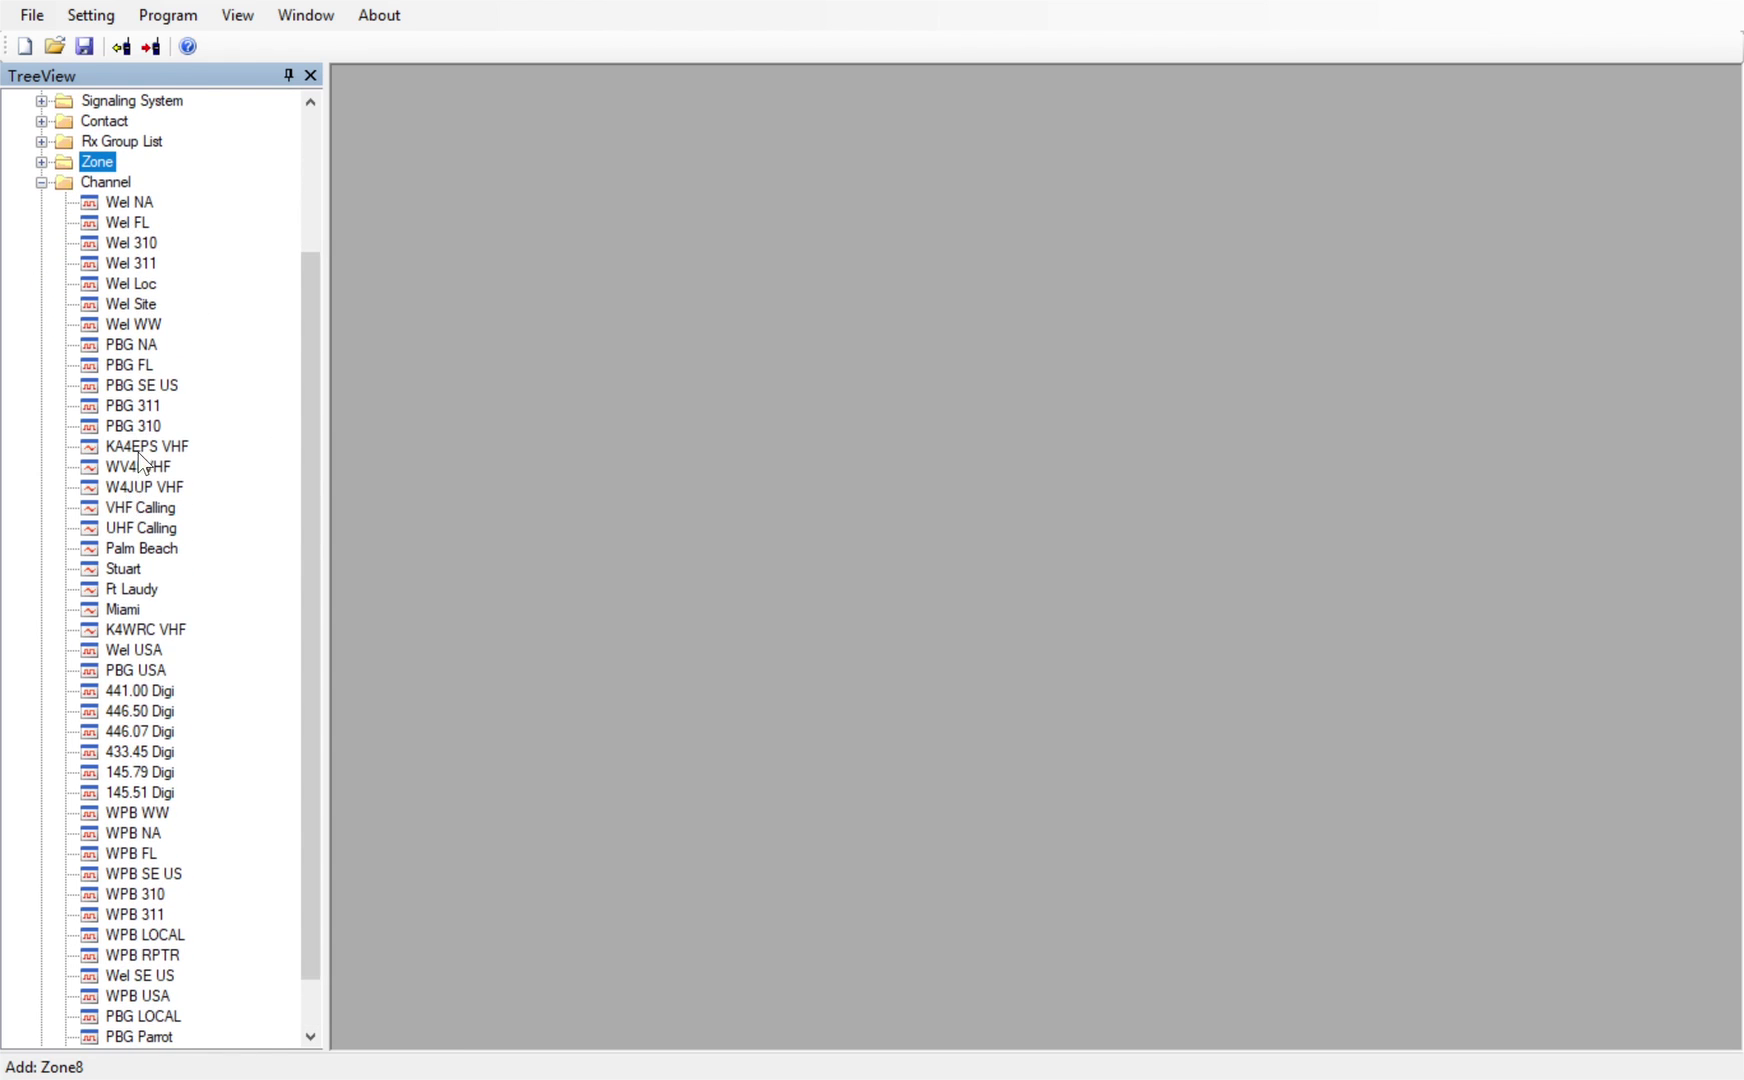
{"action": "scroll", "coordinate": [128, 757], "scroll_direction": "down", "scroll_amount": 1}
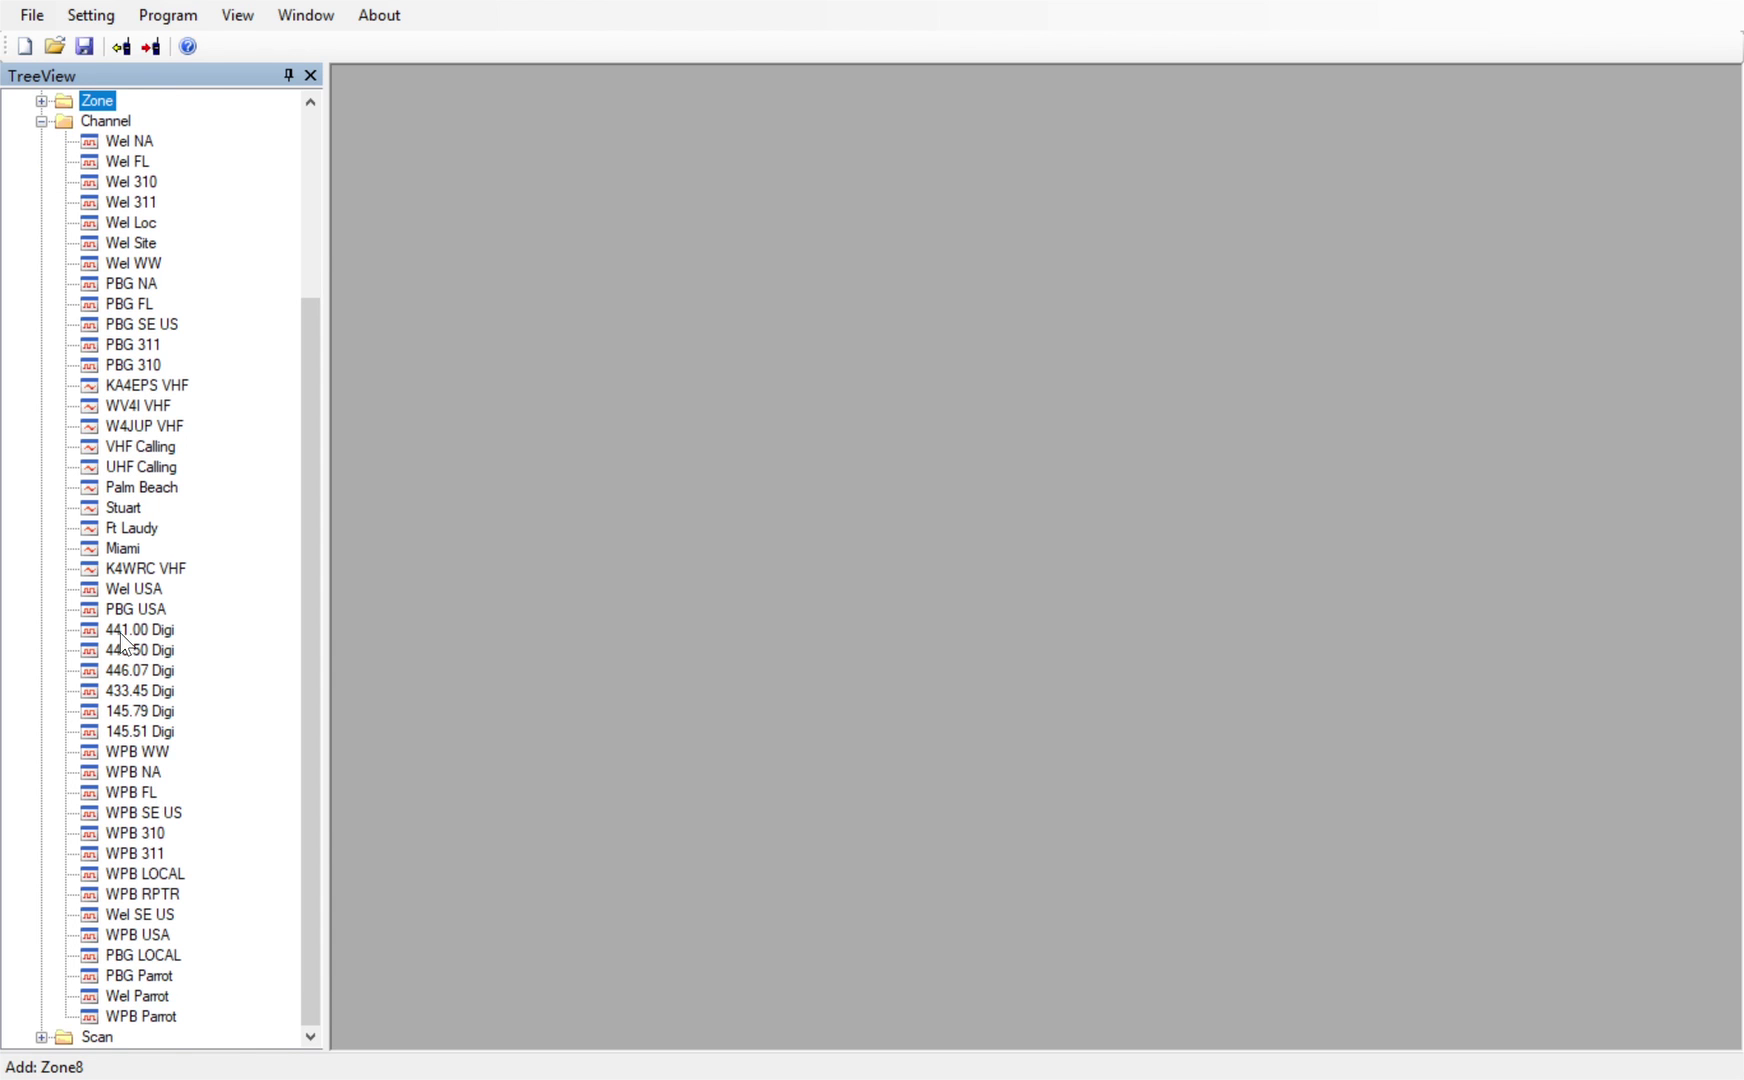
Open the table of all channels, review it through the last row and the time slot column, and close it
{"action": "double_click", "coordinate": [116, 120]}
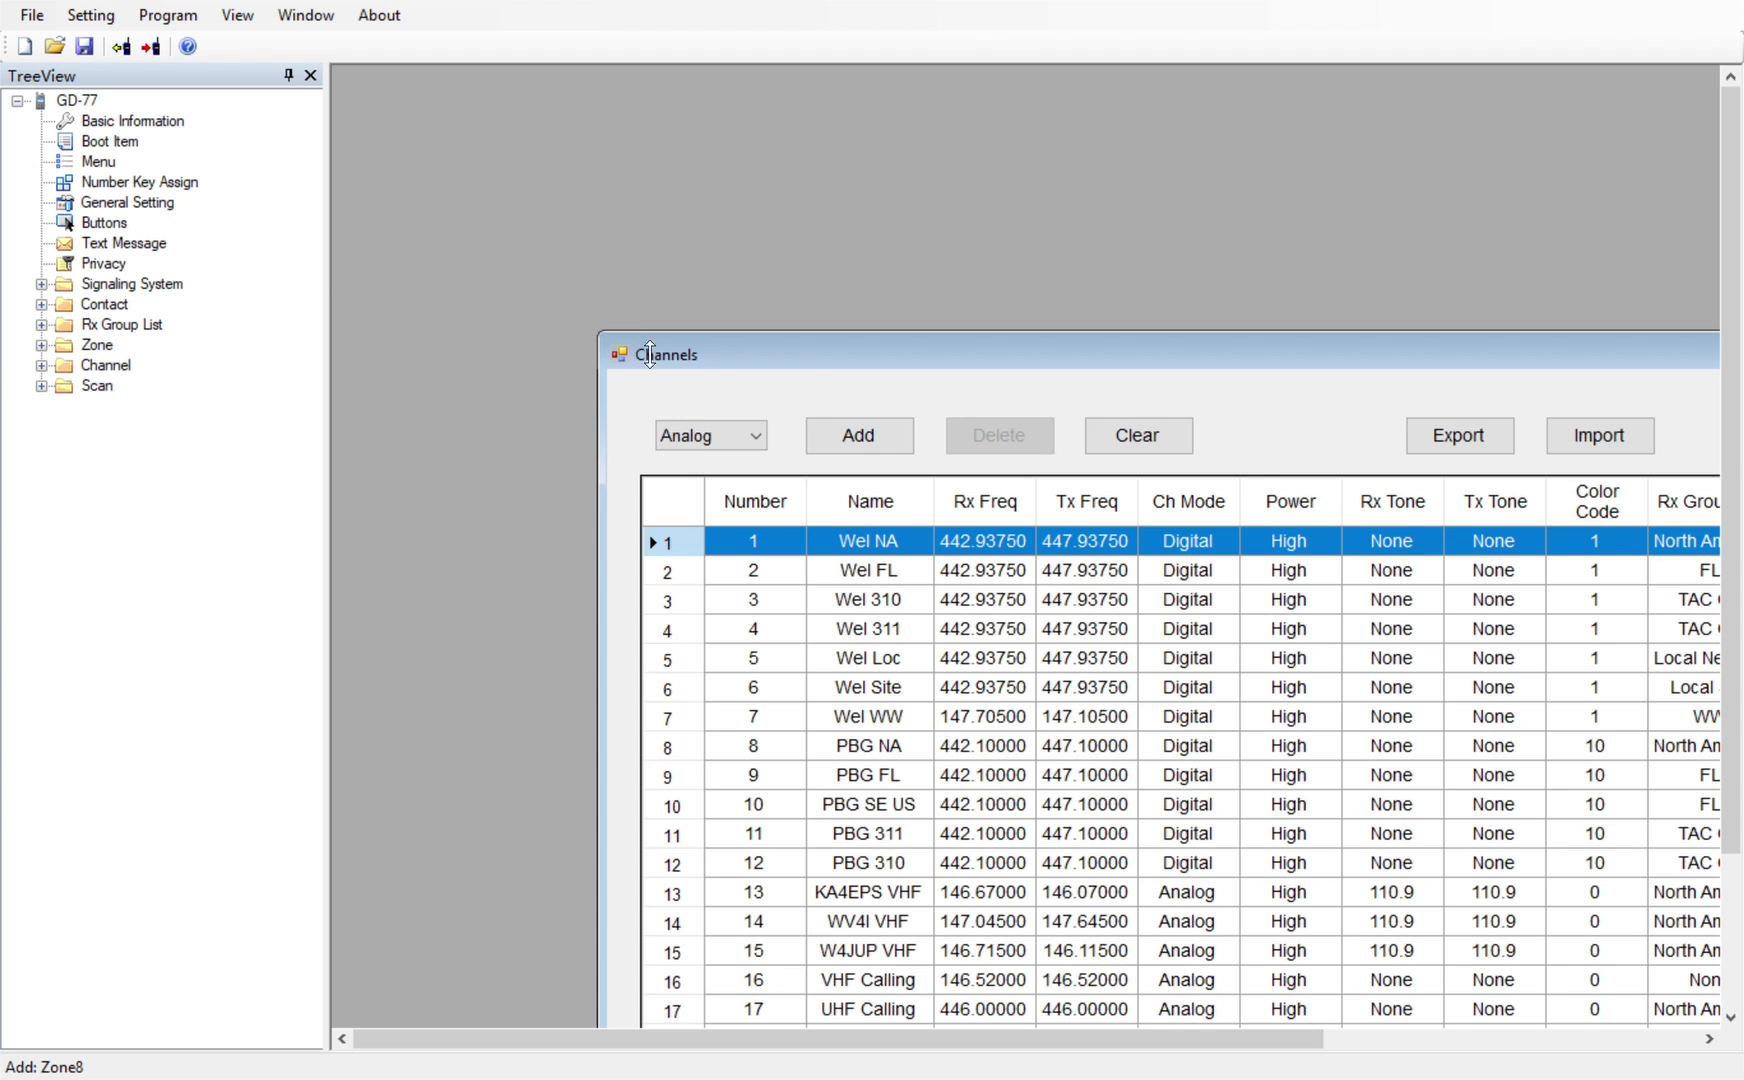
{"action": "left_click_drag", "start_coordinate": [816, 349], "coordinate": [603, 86]}
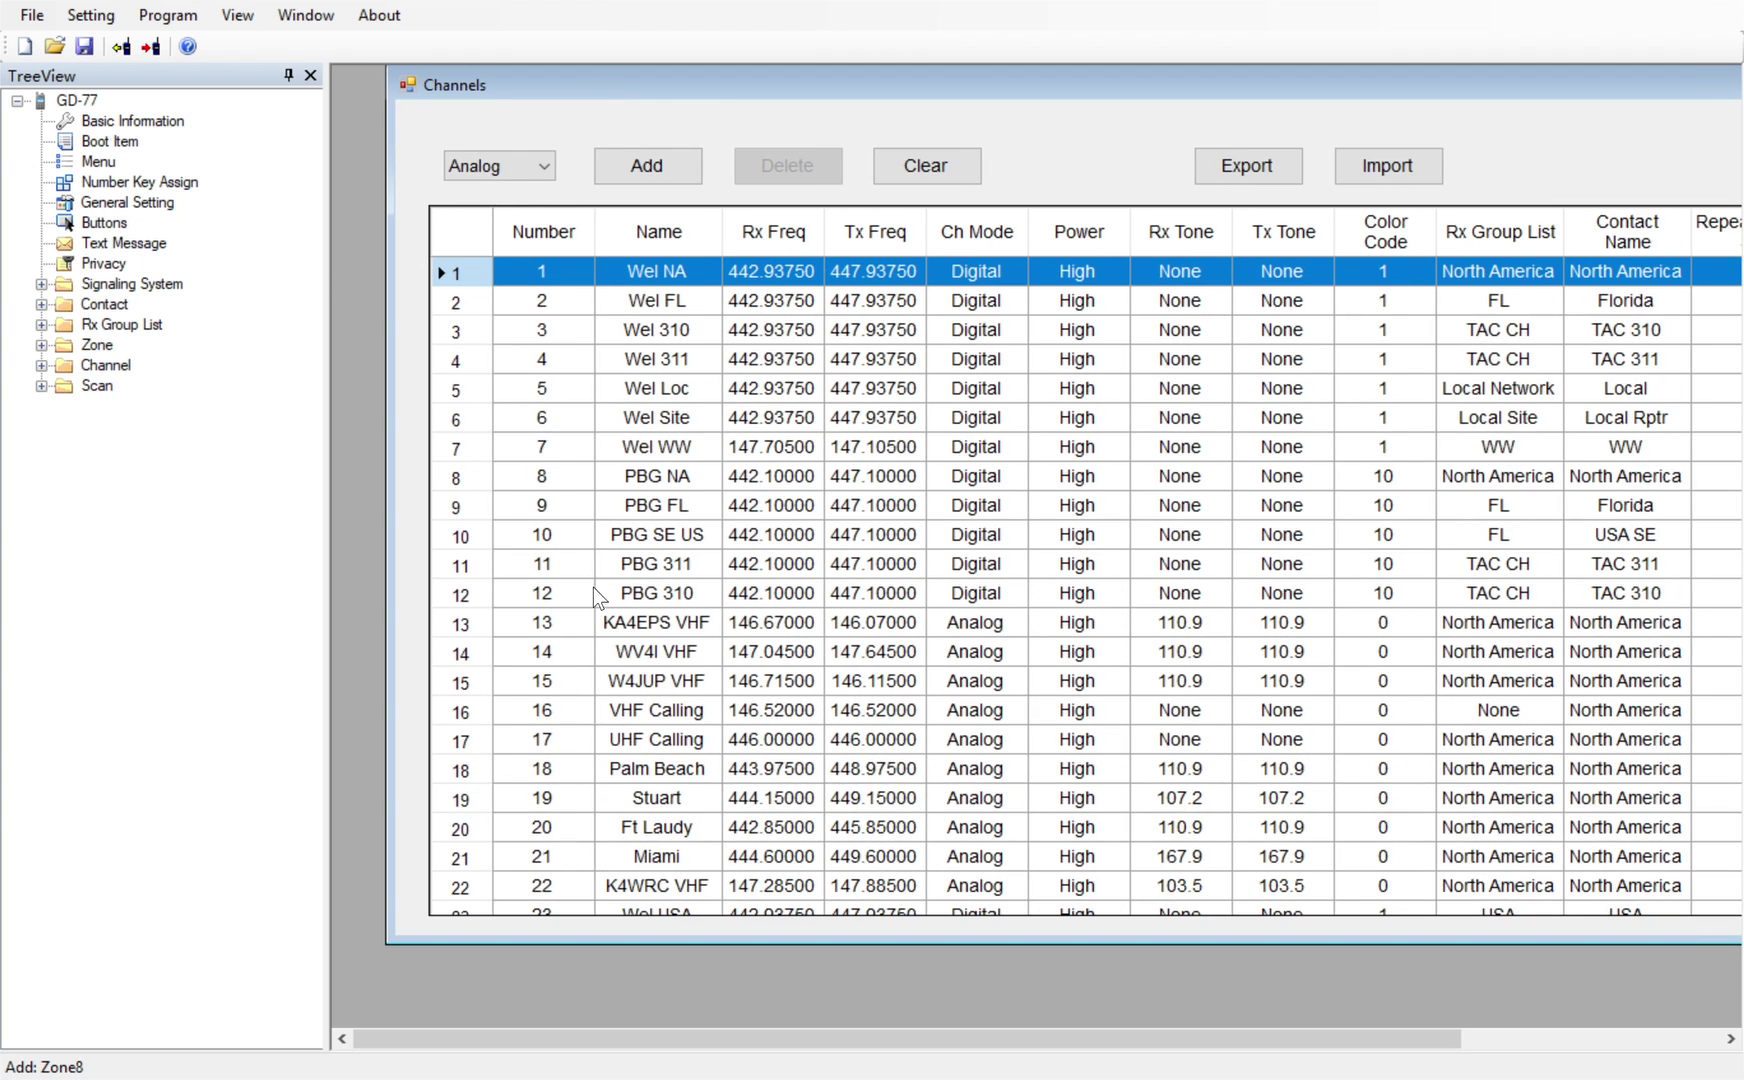
{"action": "scroll", "coordinate": [594, 593], "scroll_direction": "down", "scroll_amount": 7}
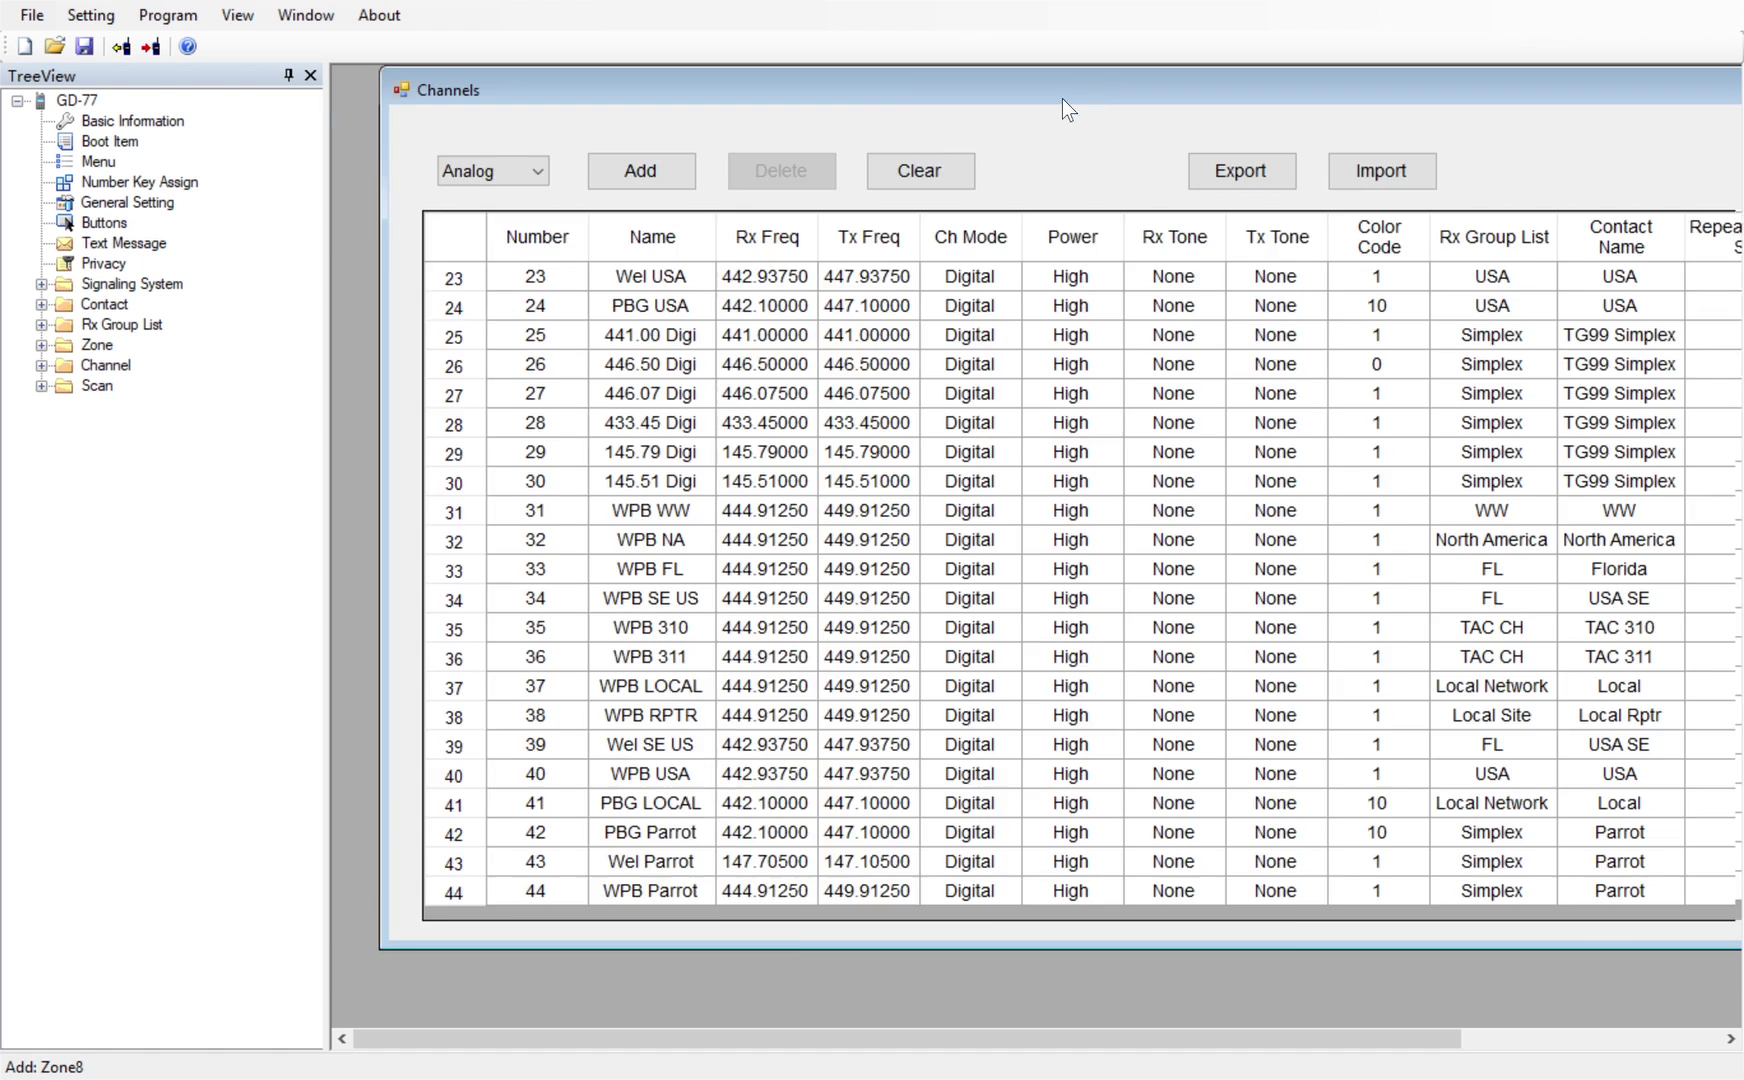
{"action": "left_click_drag", "start_coordinate": [1059, 102], "coordinate": [720, 140]}
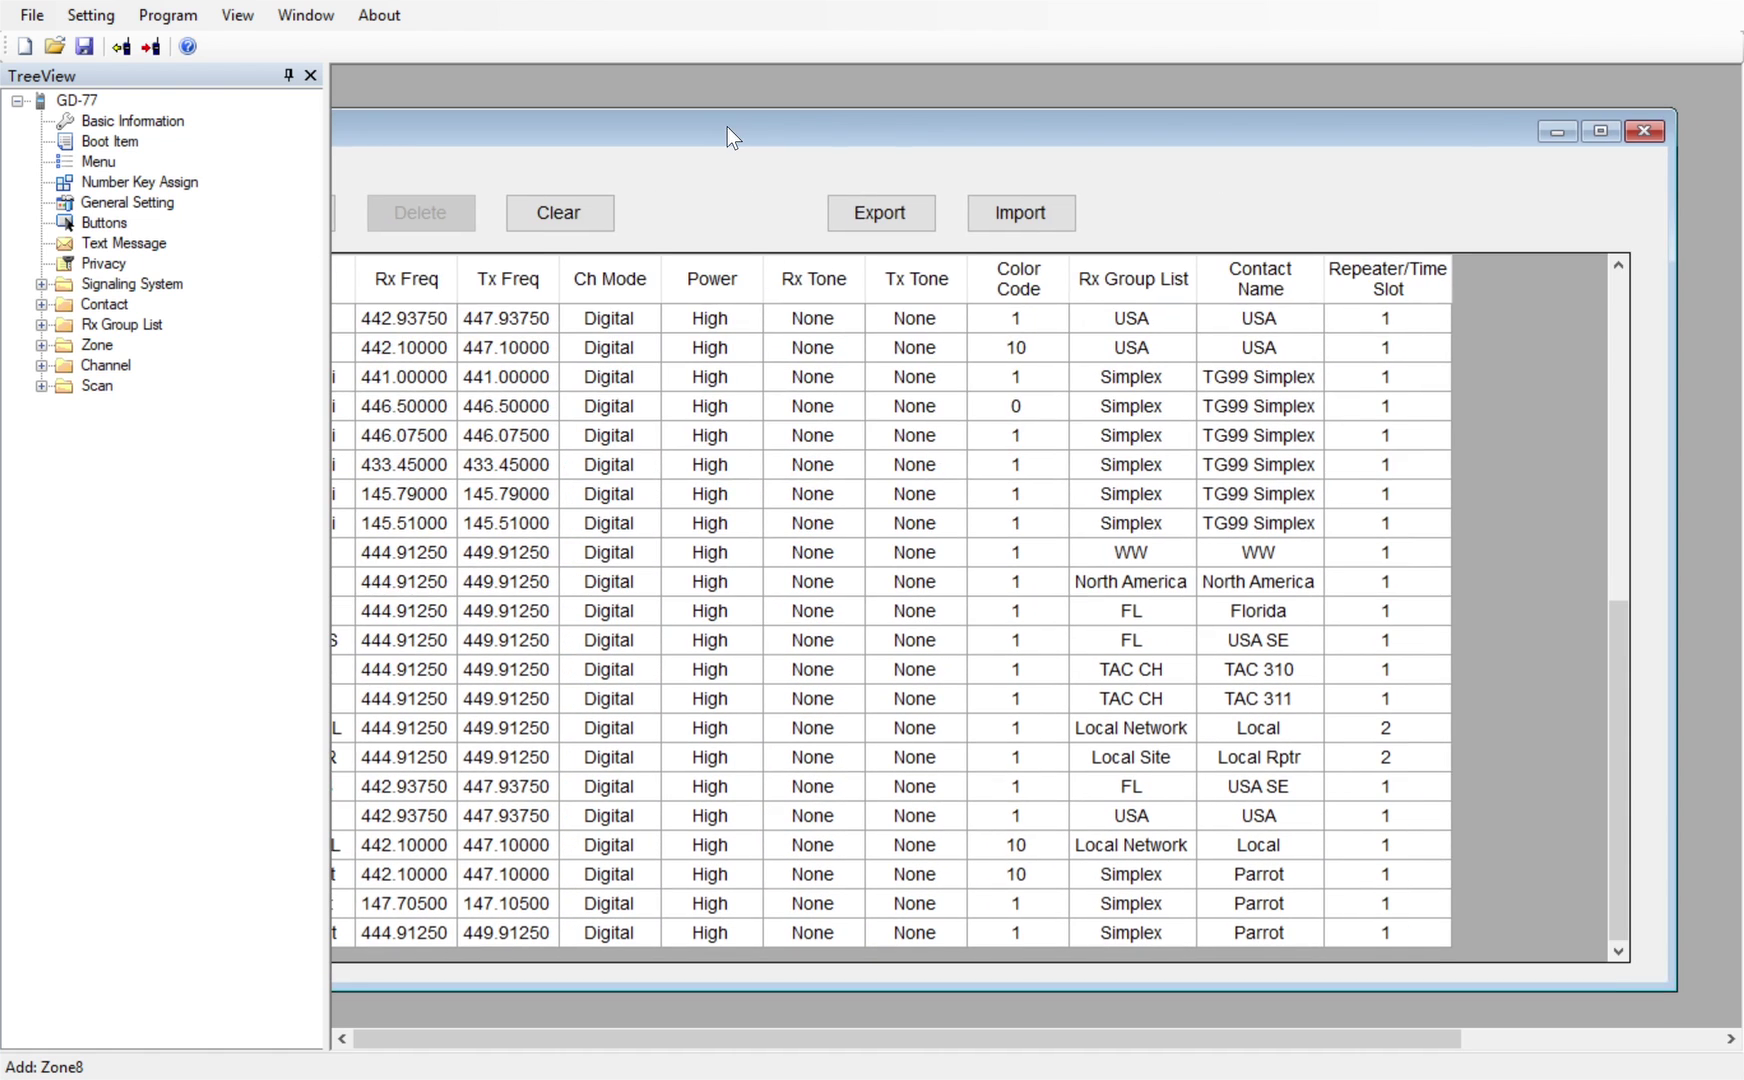
{"action": "left_click", "coordinate": [1642, 134]}
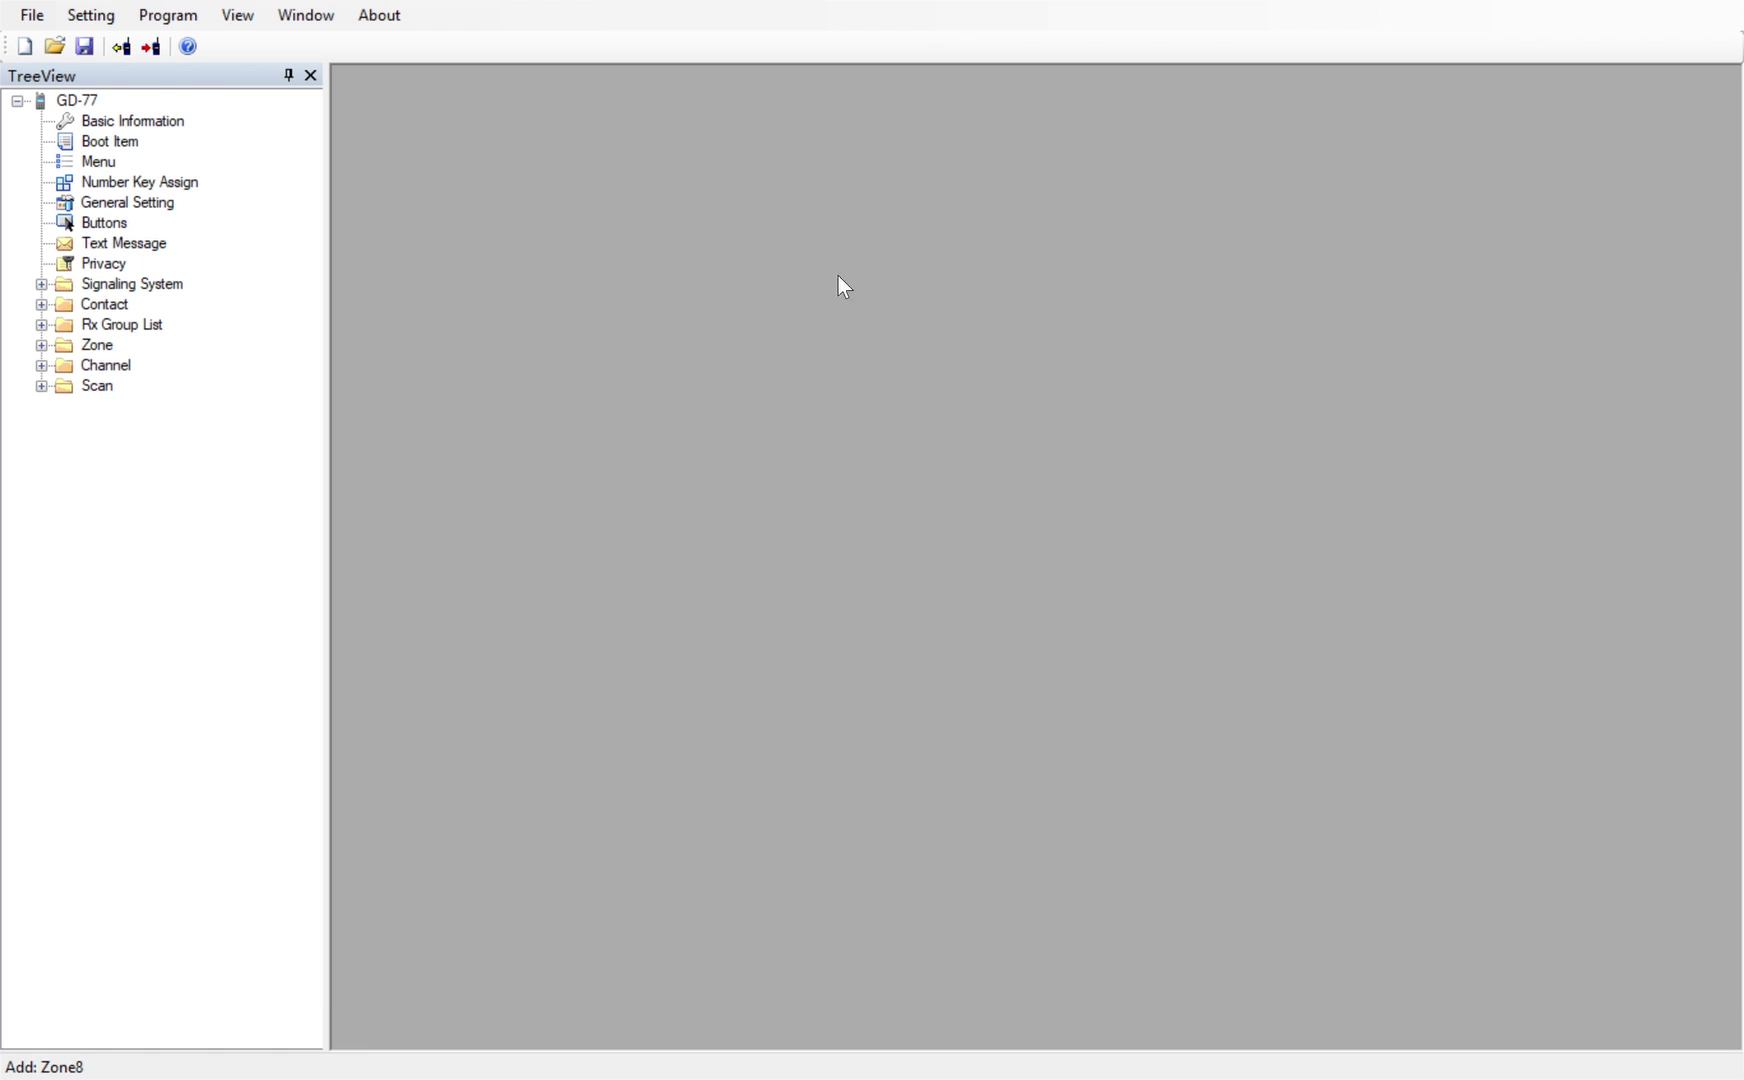
Open the Wel NA channel in a maximized form and examine its name and Rx frequency
{"action": "left_click", "coordinate": [46, 368]}
{"action": "double_click", "coordinate": [147, 165]}
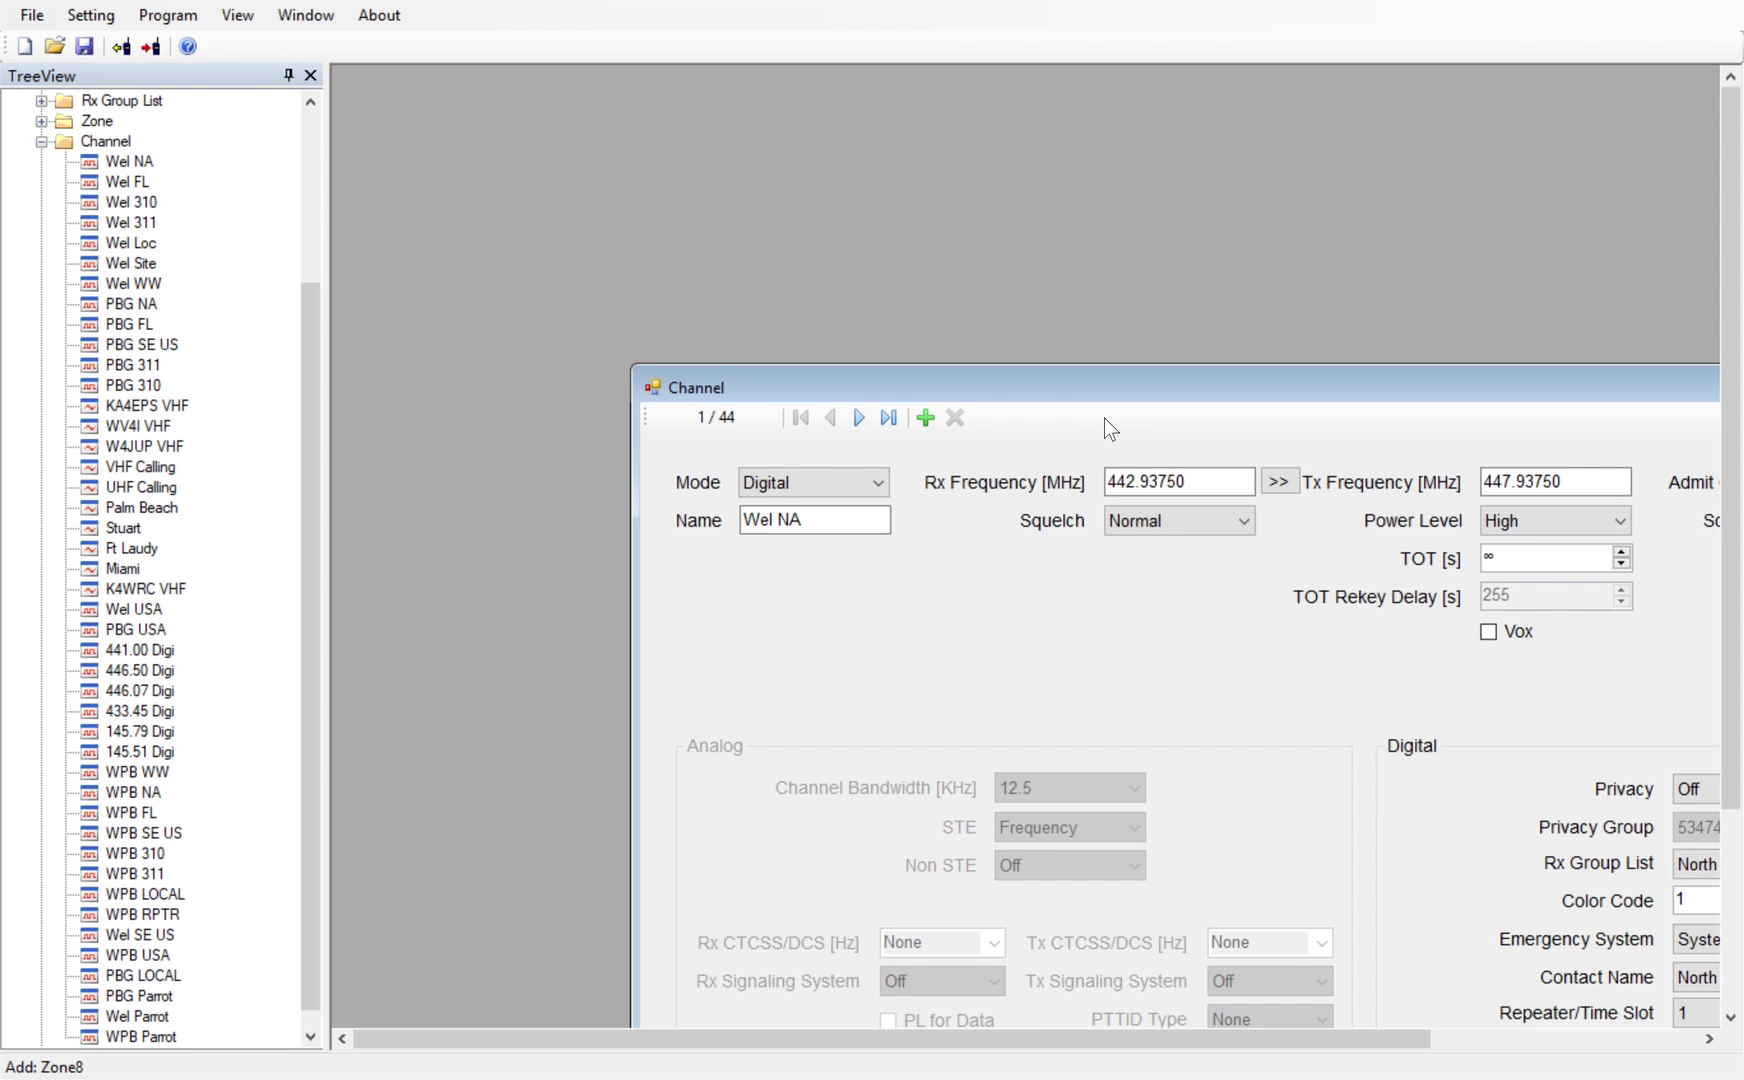
{"action": "left_click_drag", "start_coordinate": [1128, 389], "coordinate": [743, 172]}
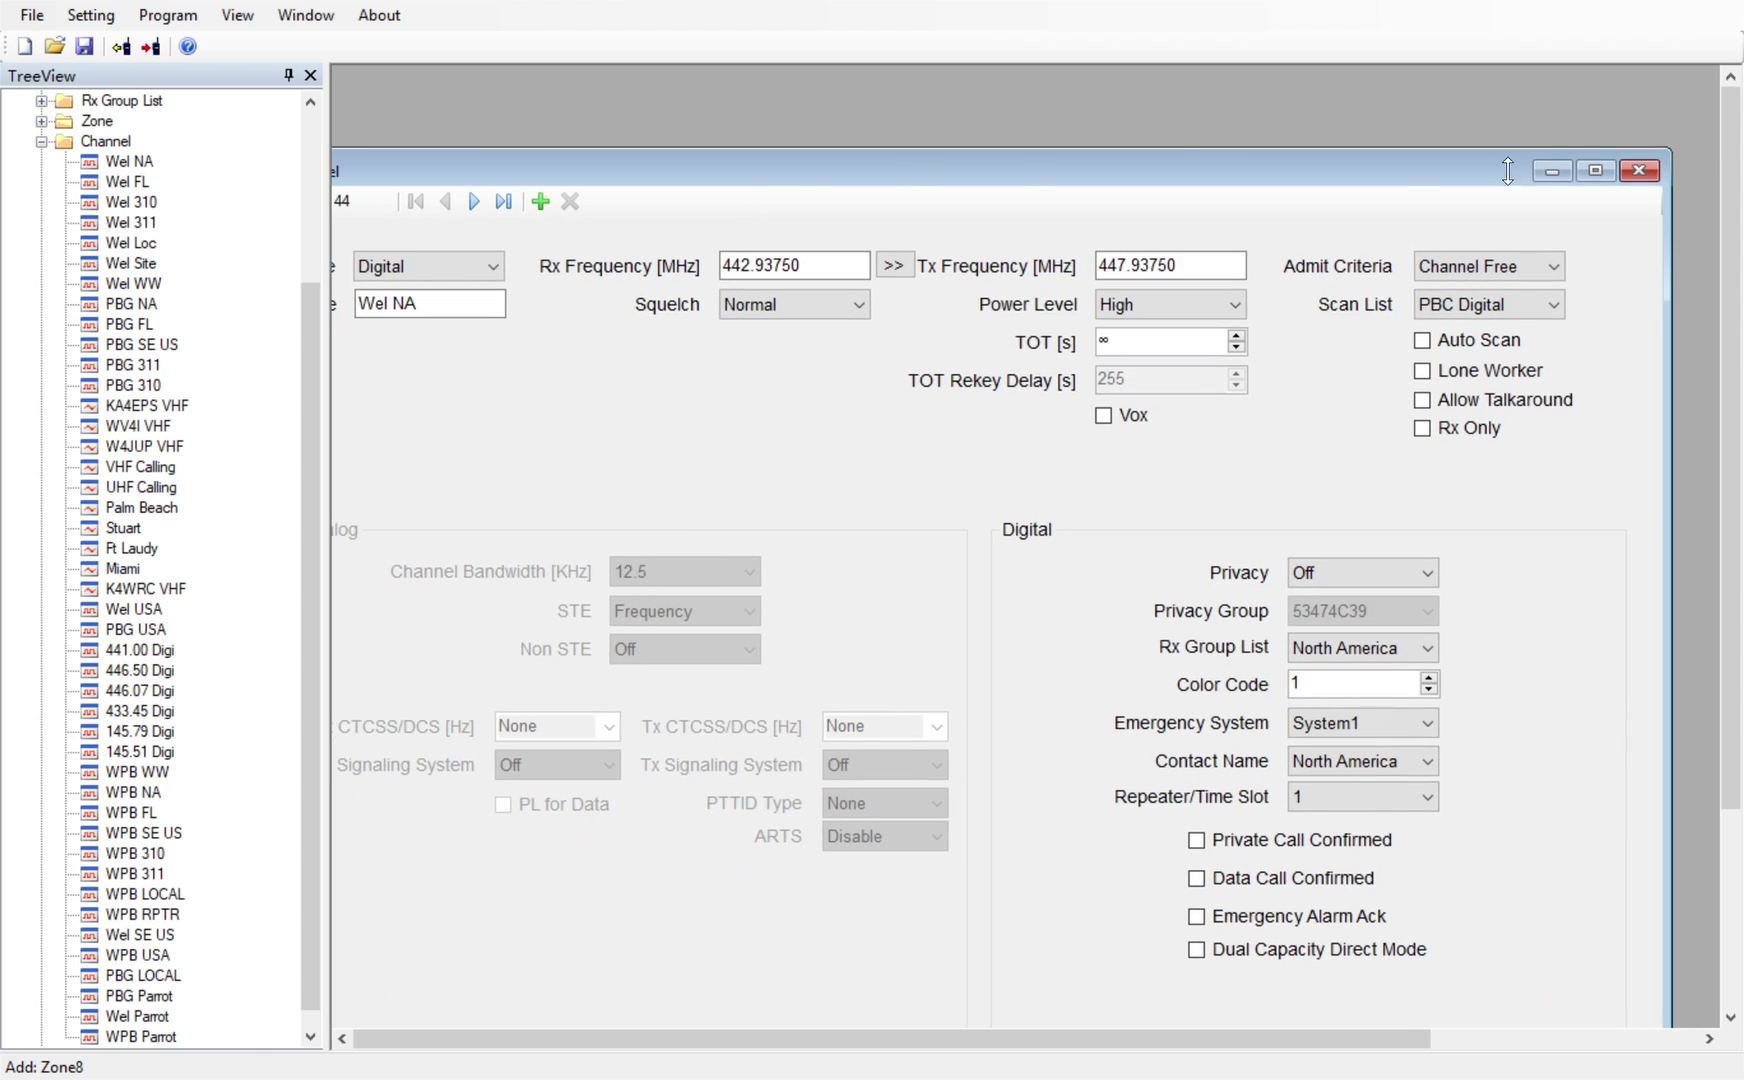
{"action": "left_click", "coordinate": [1593, 172]}
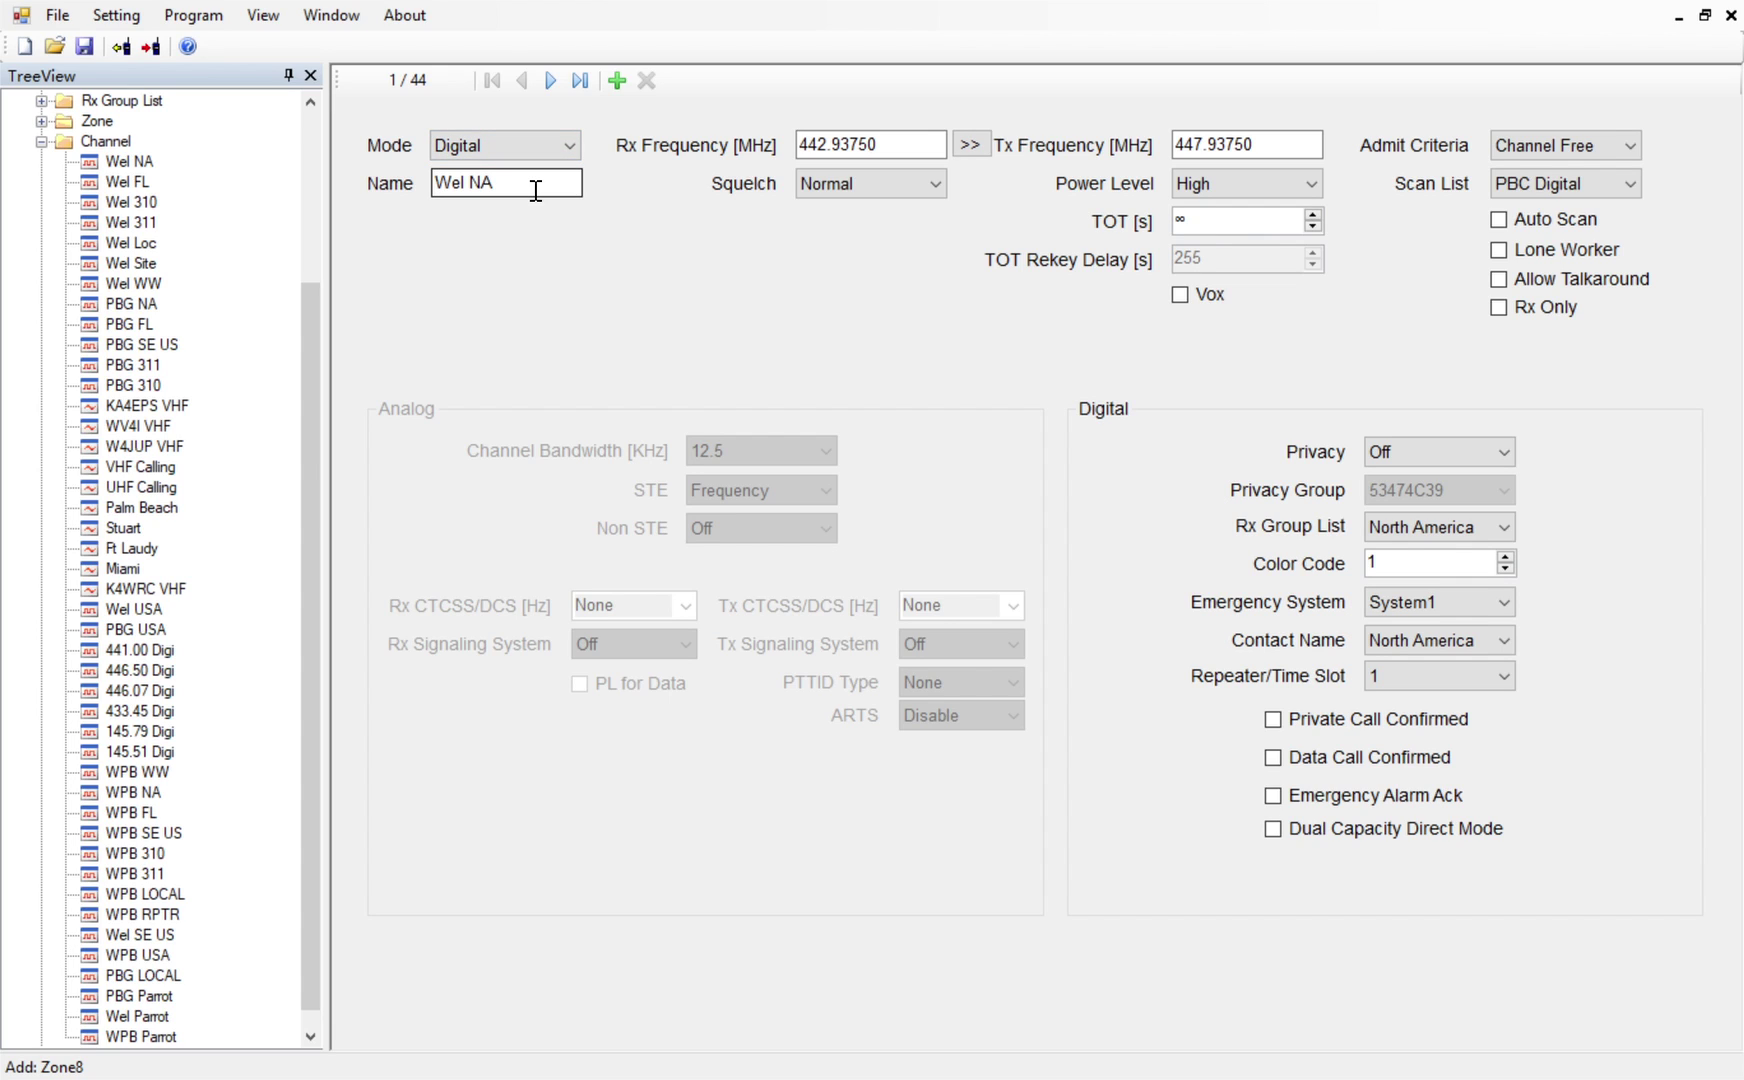
{"action": "left_click_drag", "start_coordinate": [536, 190], "coordinate": [422, 191]}
{"action": "left_click", "coordinate": [479, 195]}
{"action": "double_click", "coordinate": [451, 196]}
{"action": "double_click", "coordinate": [486, 196]}
{"action": "left_click", "coordinate": [471, 194]}
{"action": "double_click", "coordinate": [486, 197]}
{"action": "left_click", "coordinate": [870, 145]}
{"action": "double_click", "coordinate": [812, 153]}
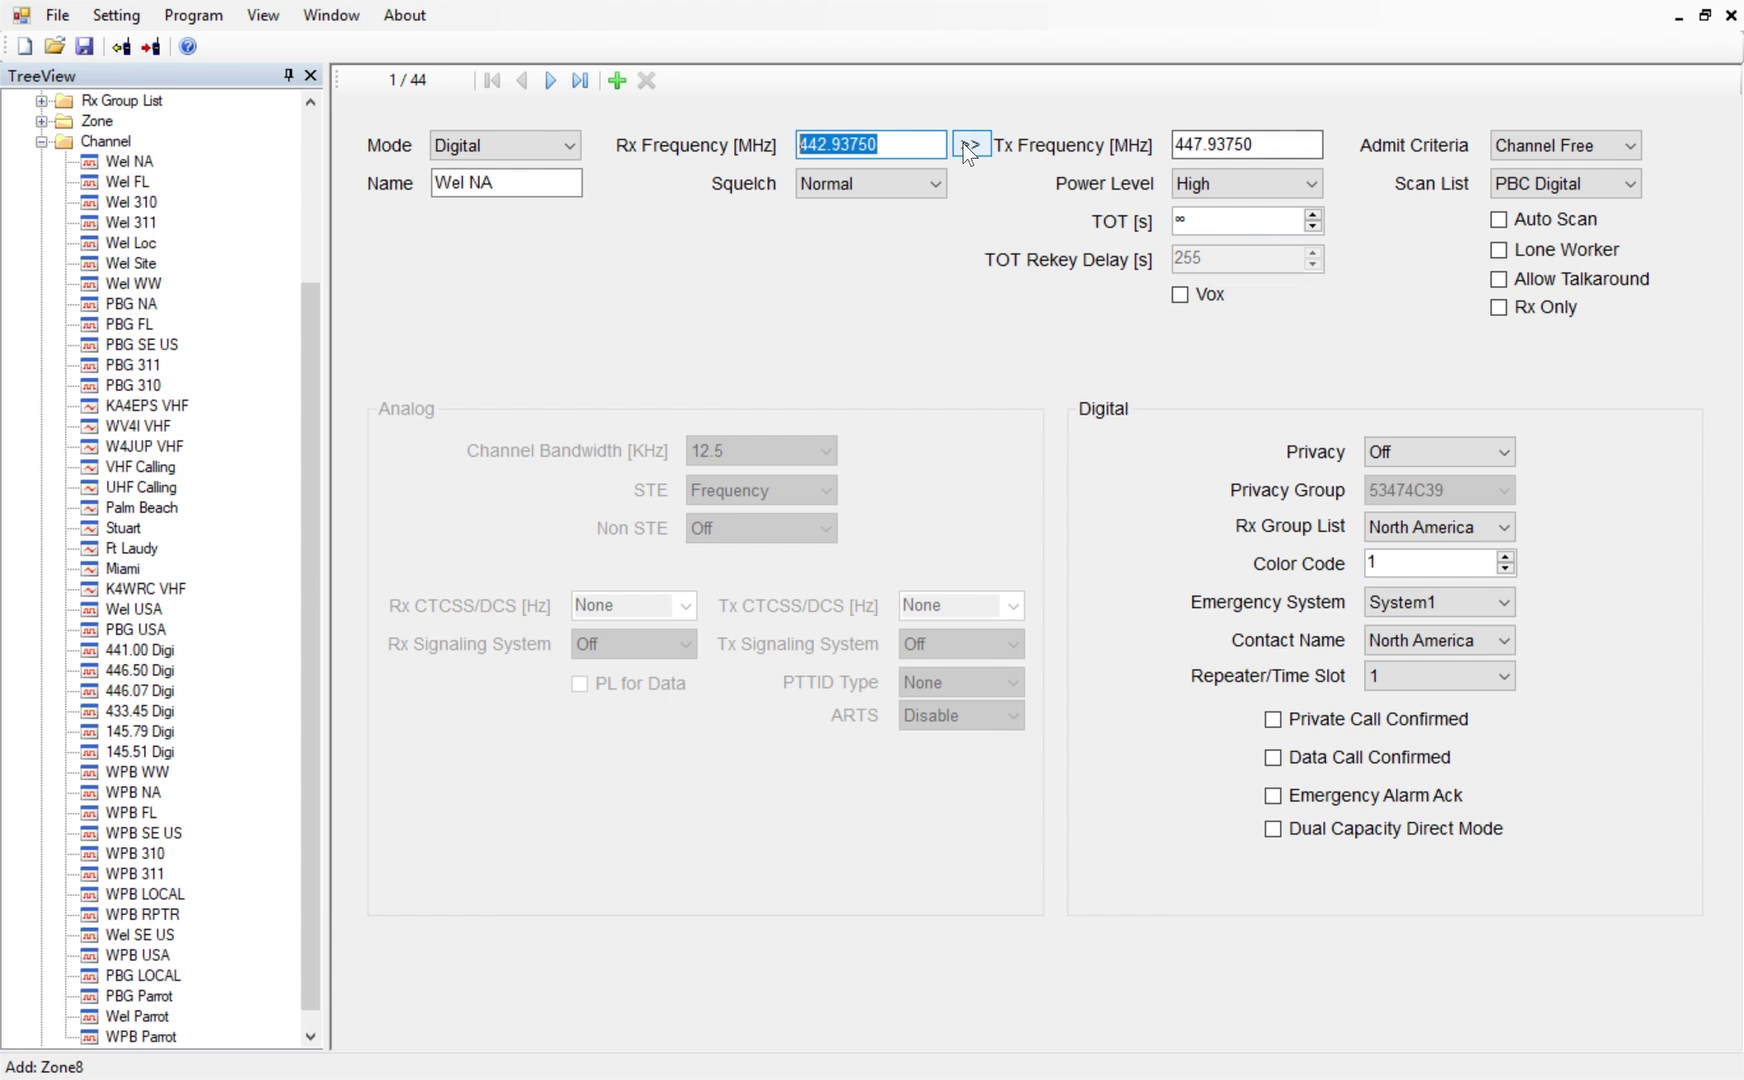
Copy Wel NA's Rx frequency into its Tx frequency, and set the Tx frequency to 447.93750 MHz
{"action": "left_click", "coordinate": [1204, 145]}
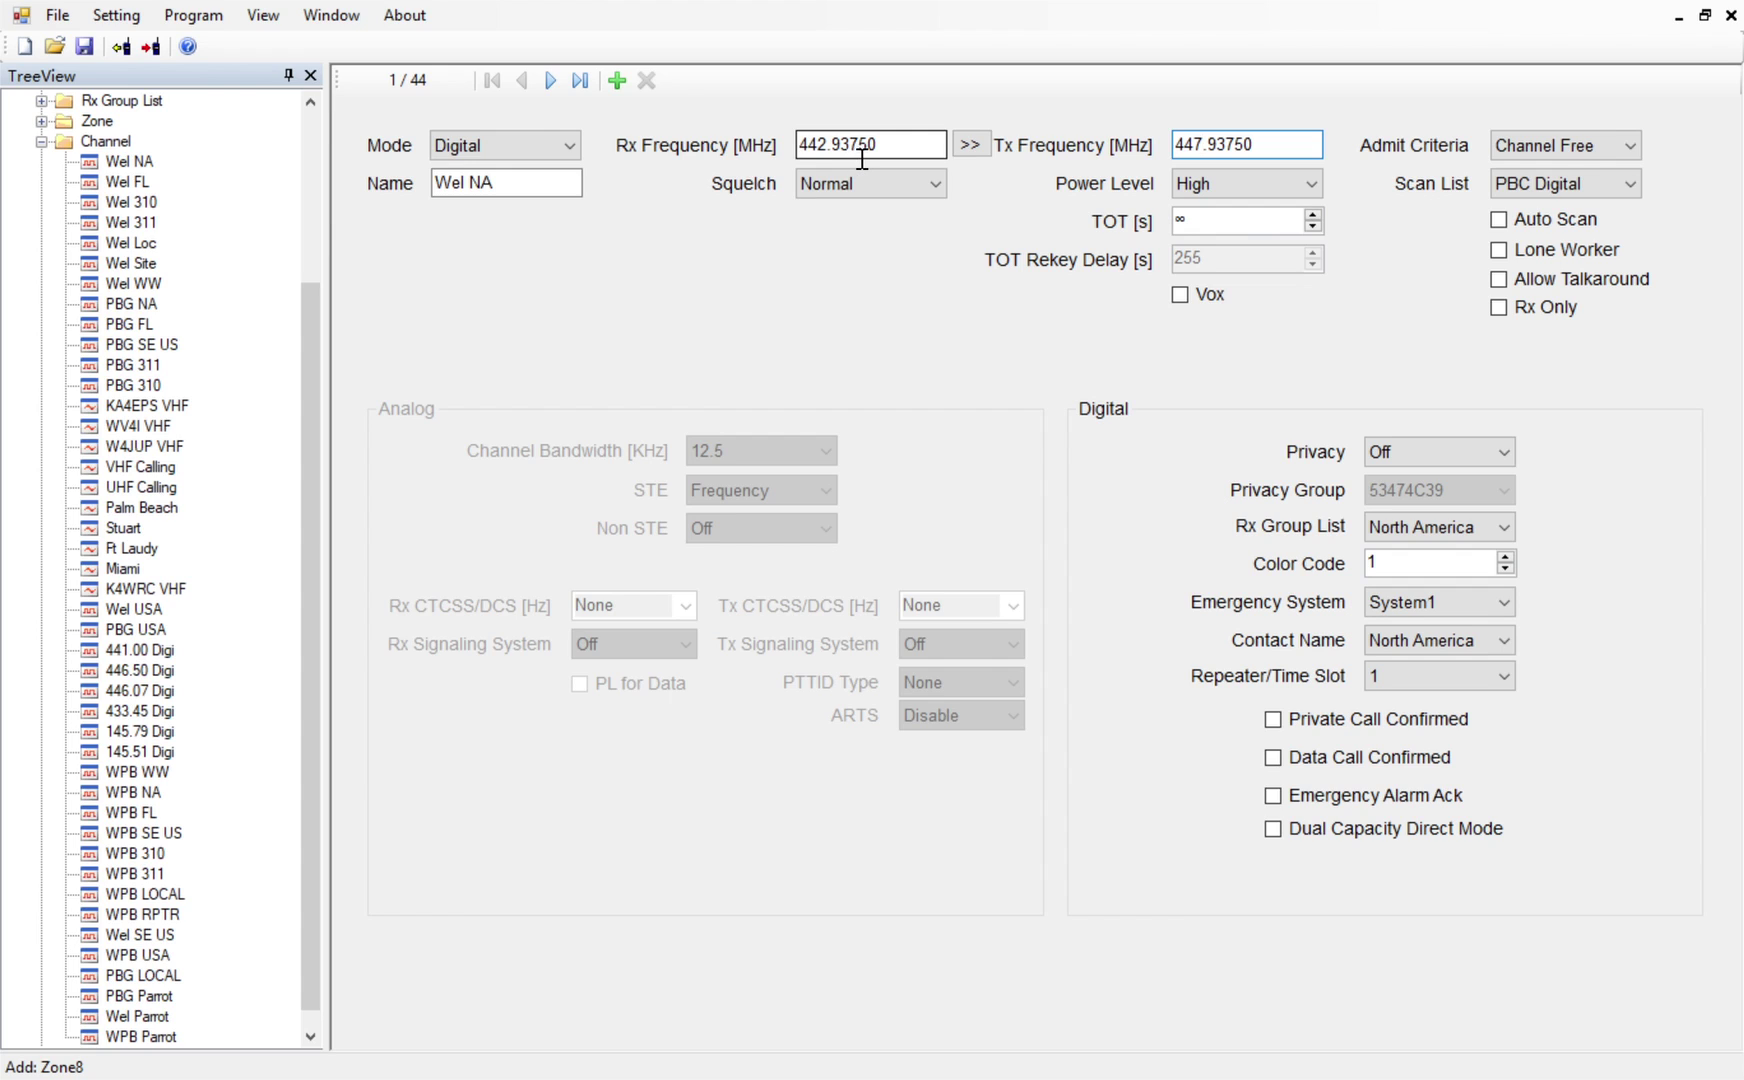
{"action": "left_click", "coordinate": [972, 146]}
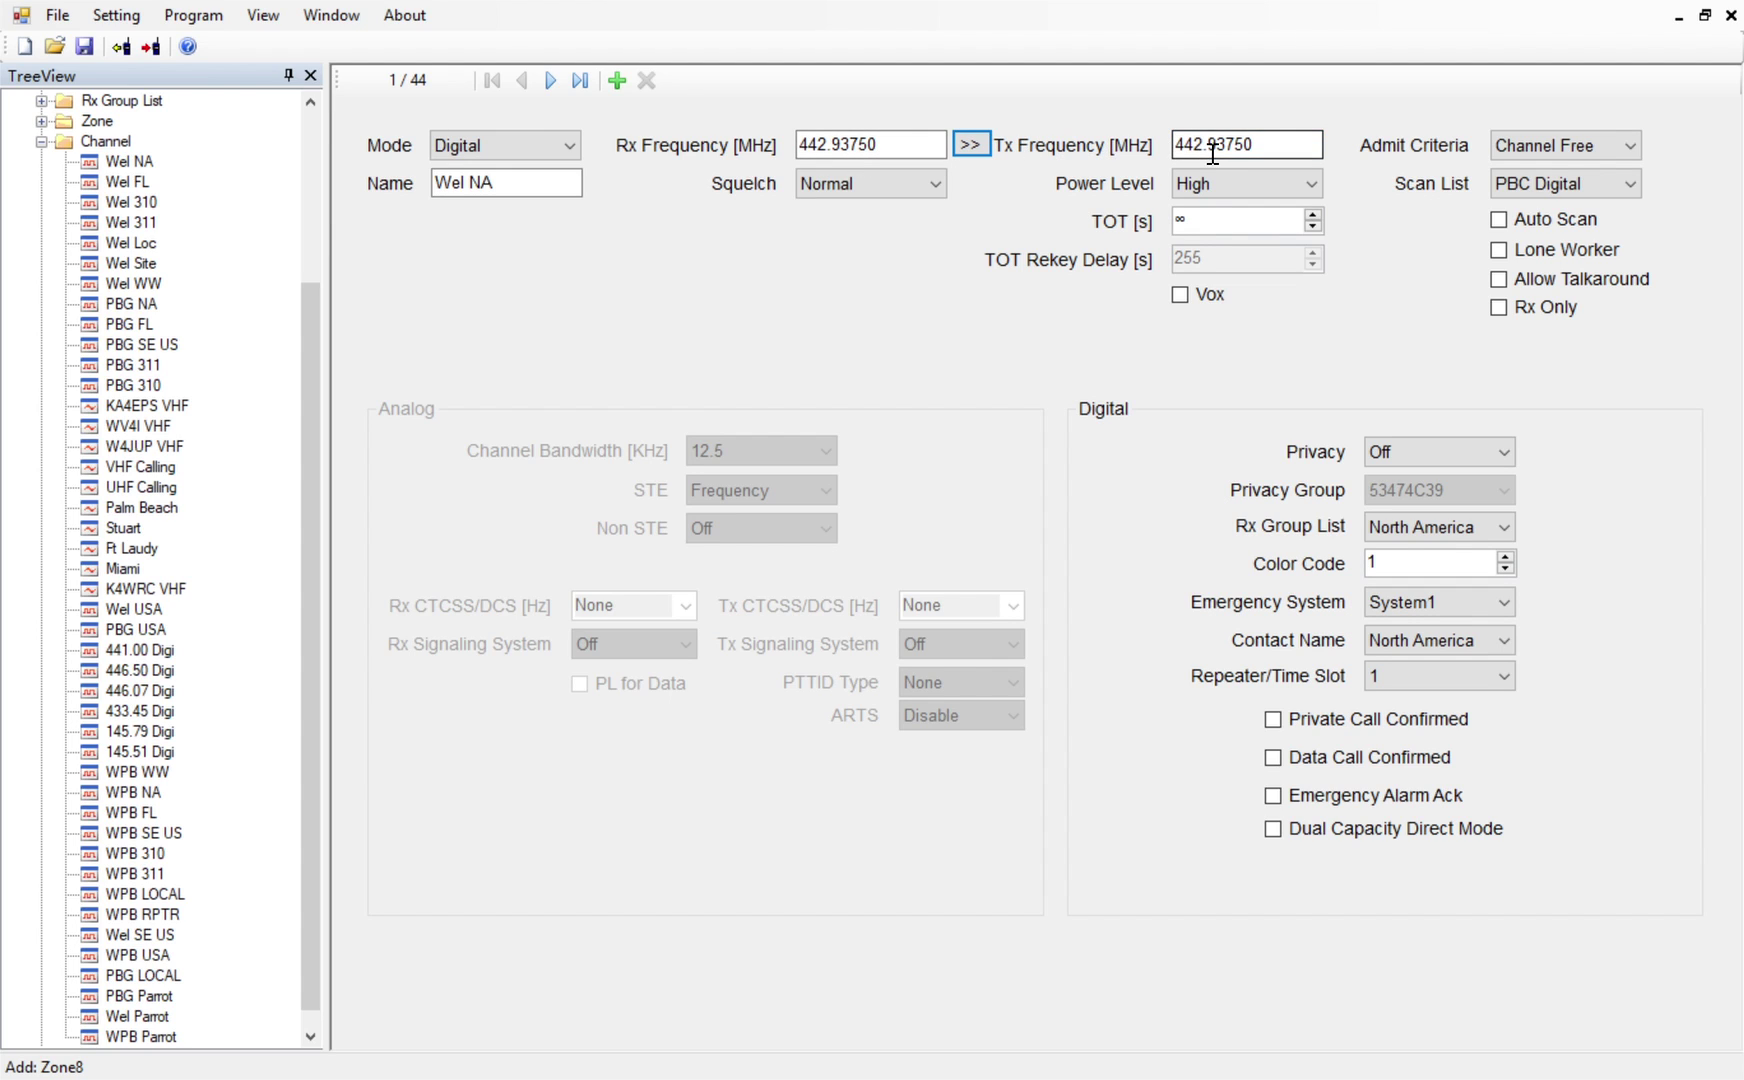
{"action": "key", "text": "BackSpace"}
{"action": "type", "text": "7"}
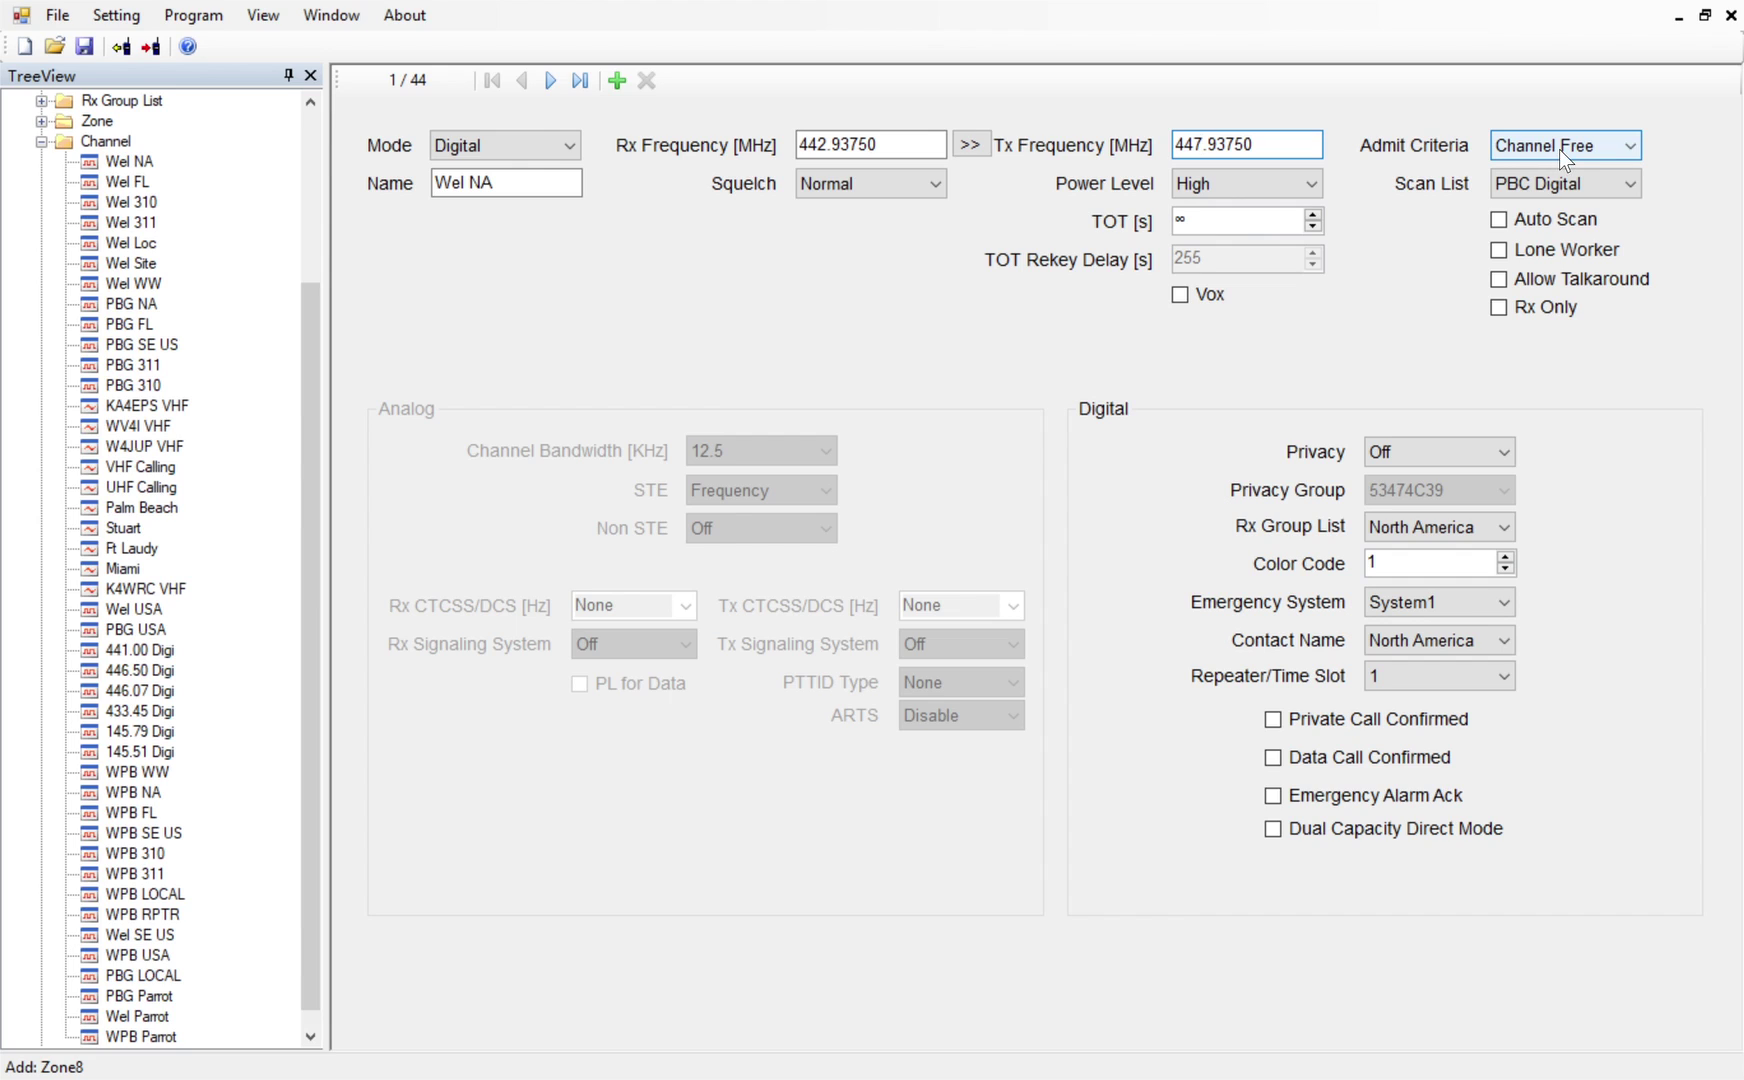
Check Wel NA's admit criteria and open the PBC Digital scan list to examine its members and settings
{"action": "left_click", "coordinate": [1586, 144]}
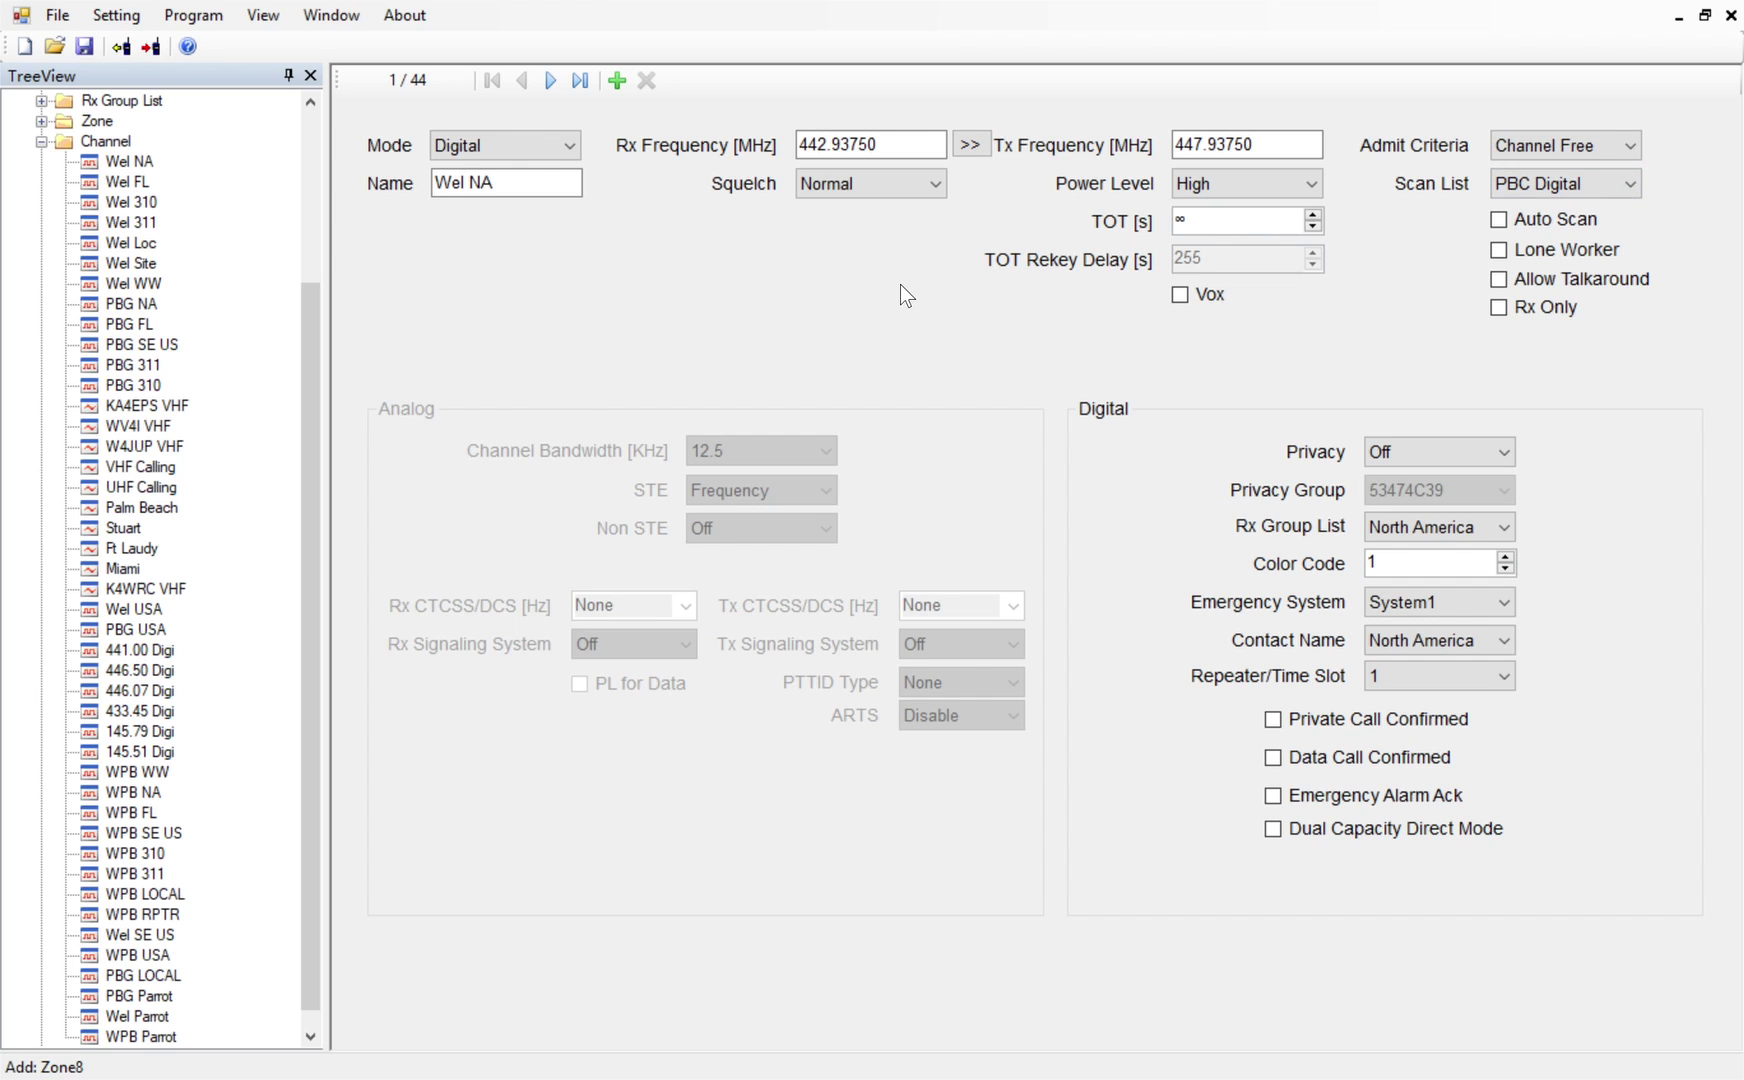
{"action": "scroll", "coordinate": [138, 779], "scroll_direction": "down", "scroll_amount": 1}
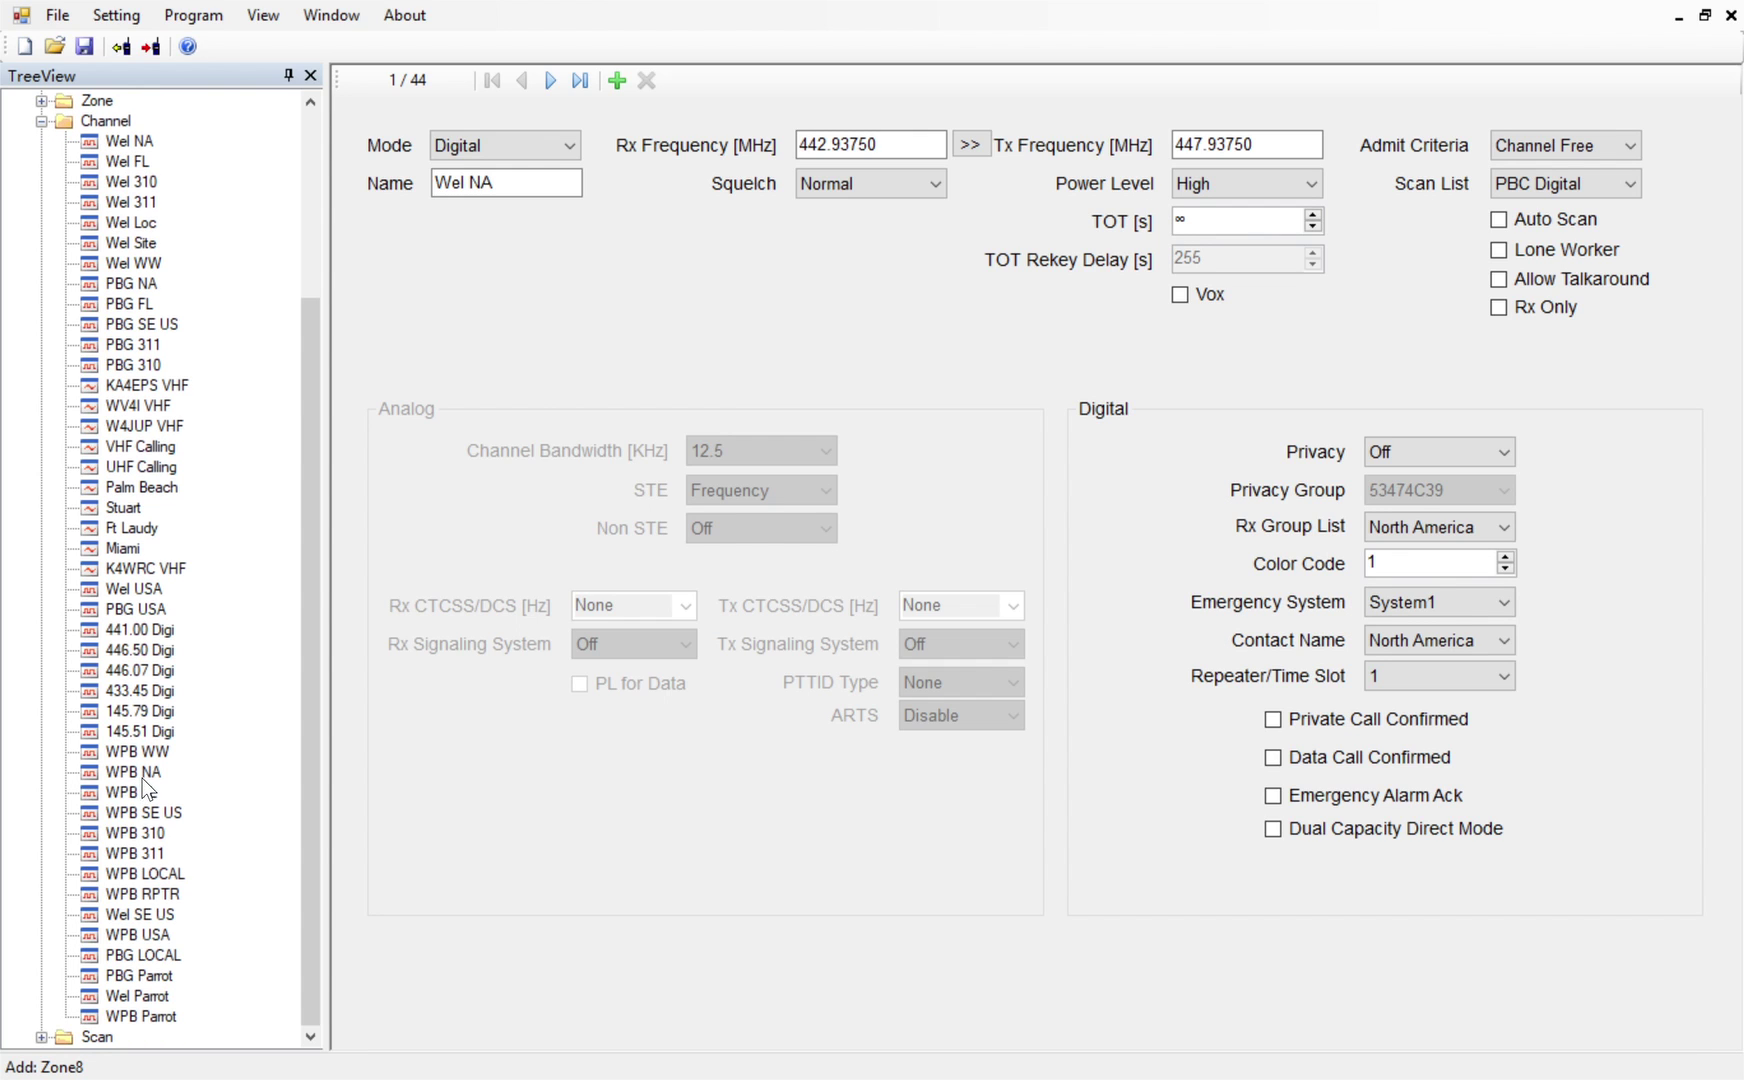
{"action": "left_click", "coordinate": [41, 1037]}
{"action": "scroll", "coordinate": [98, 962], "scroll_direction": "up", "scroll_amount": 1}
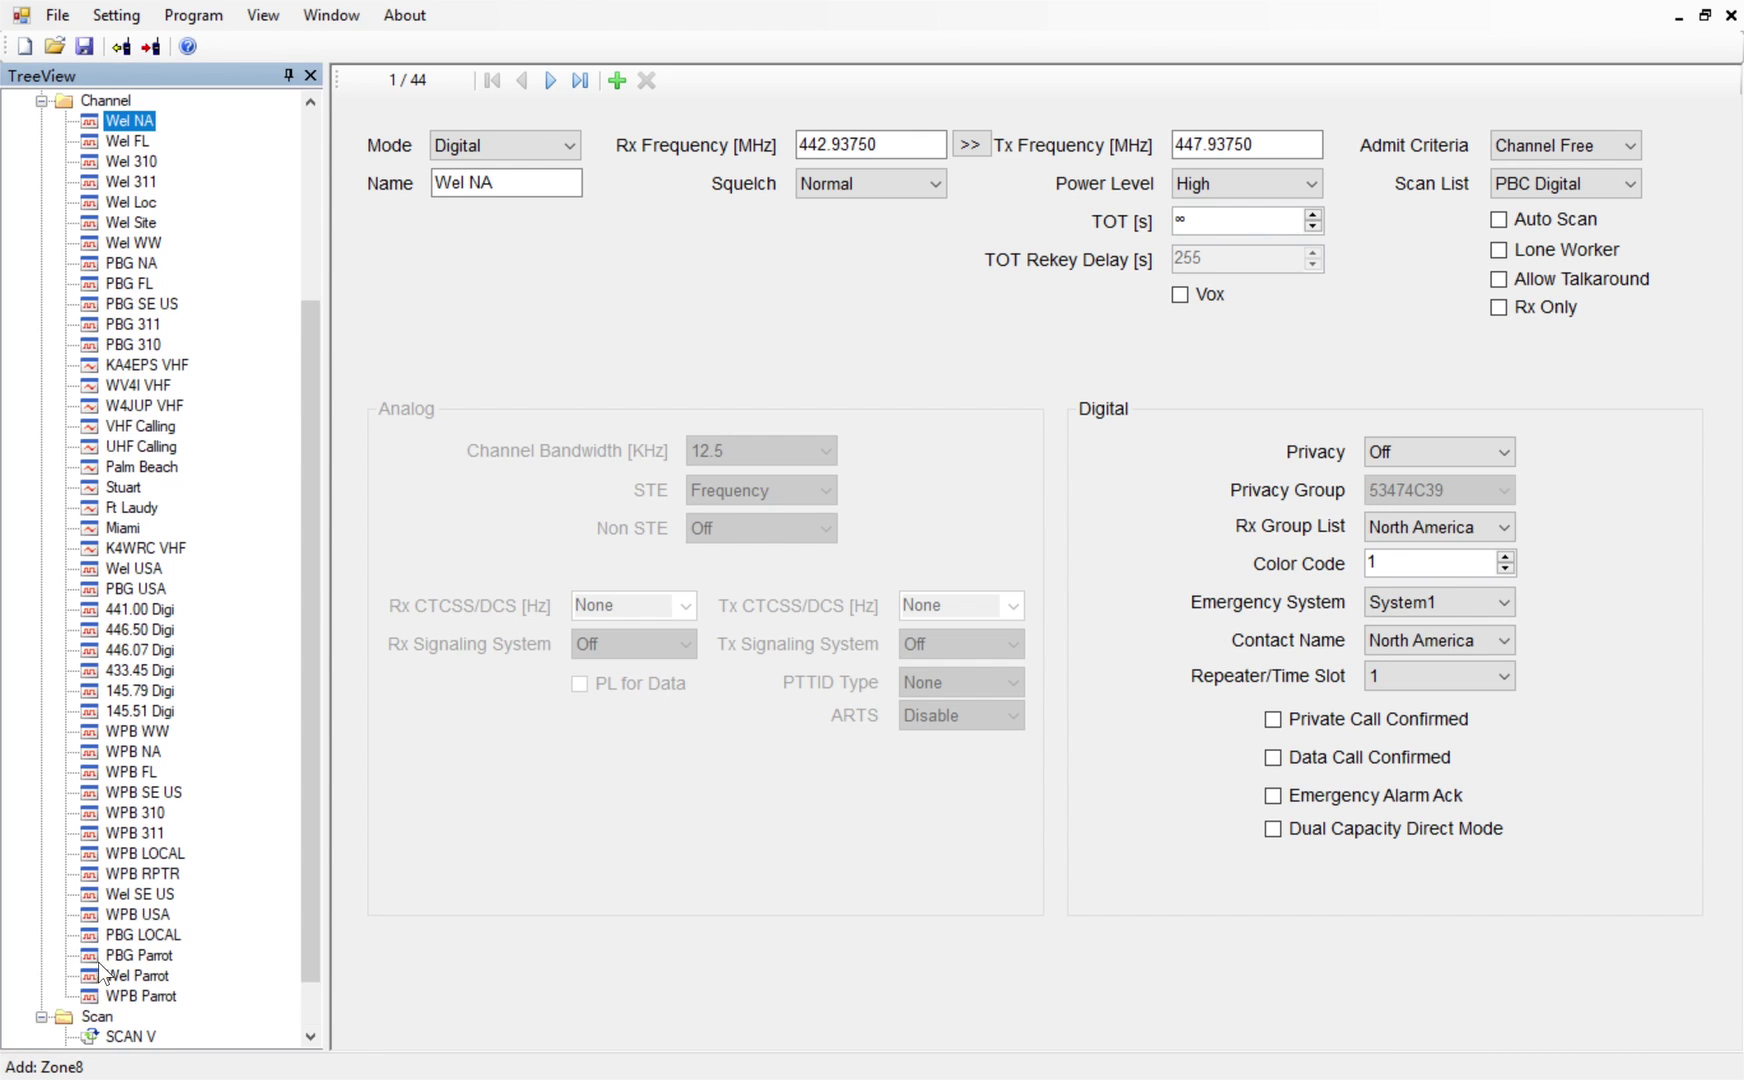
{"action": "scroll", "coordinate": [150, 1000], "scroll_direction": "down", "scroll_amount": 1}
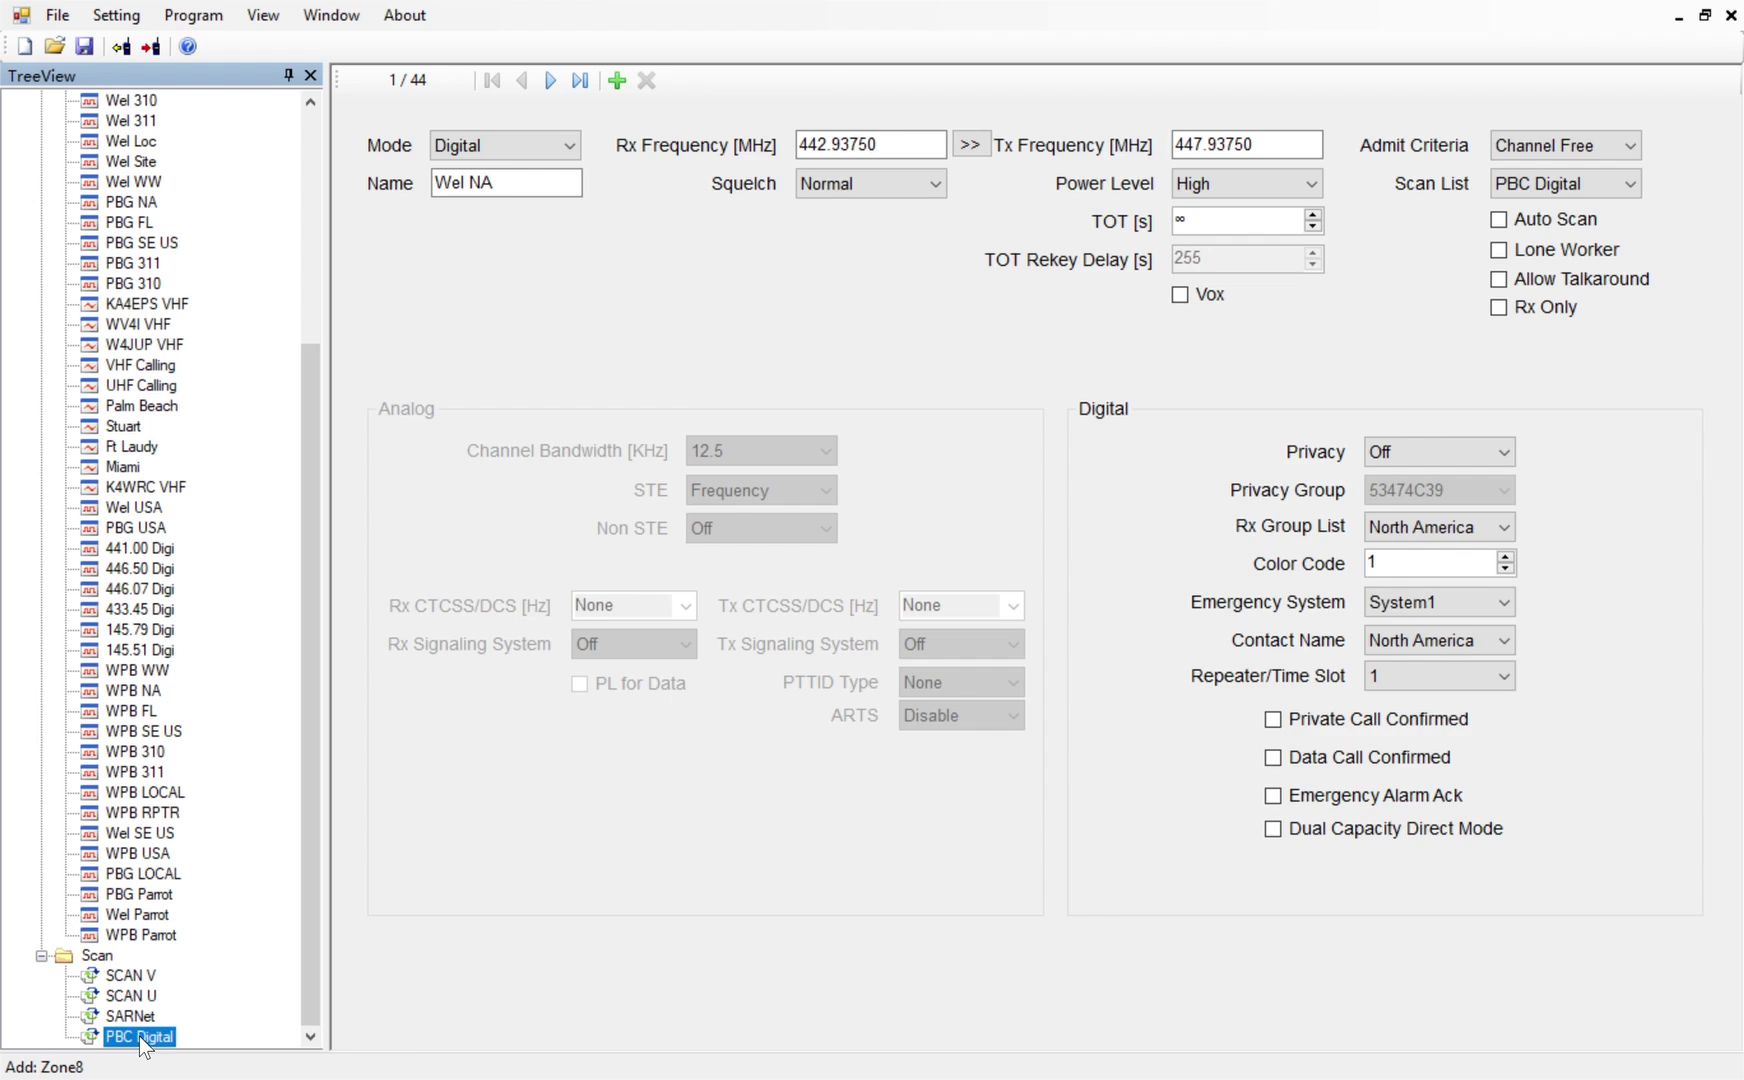
{"action": "double_click", "coordinate": [139, 1036]}
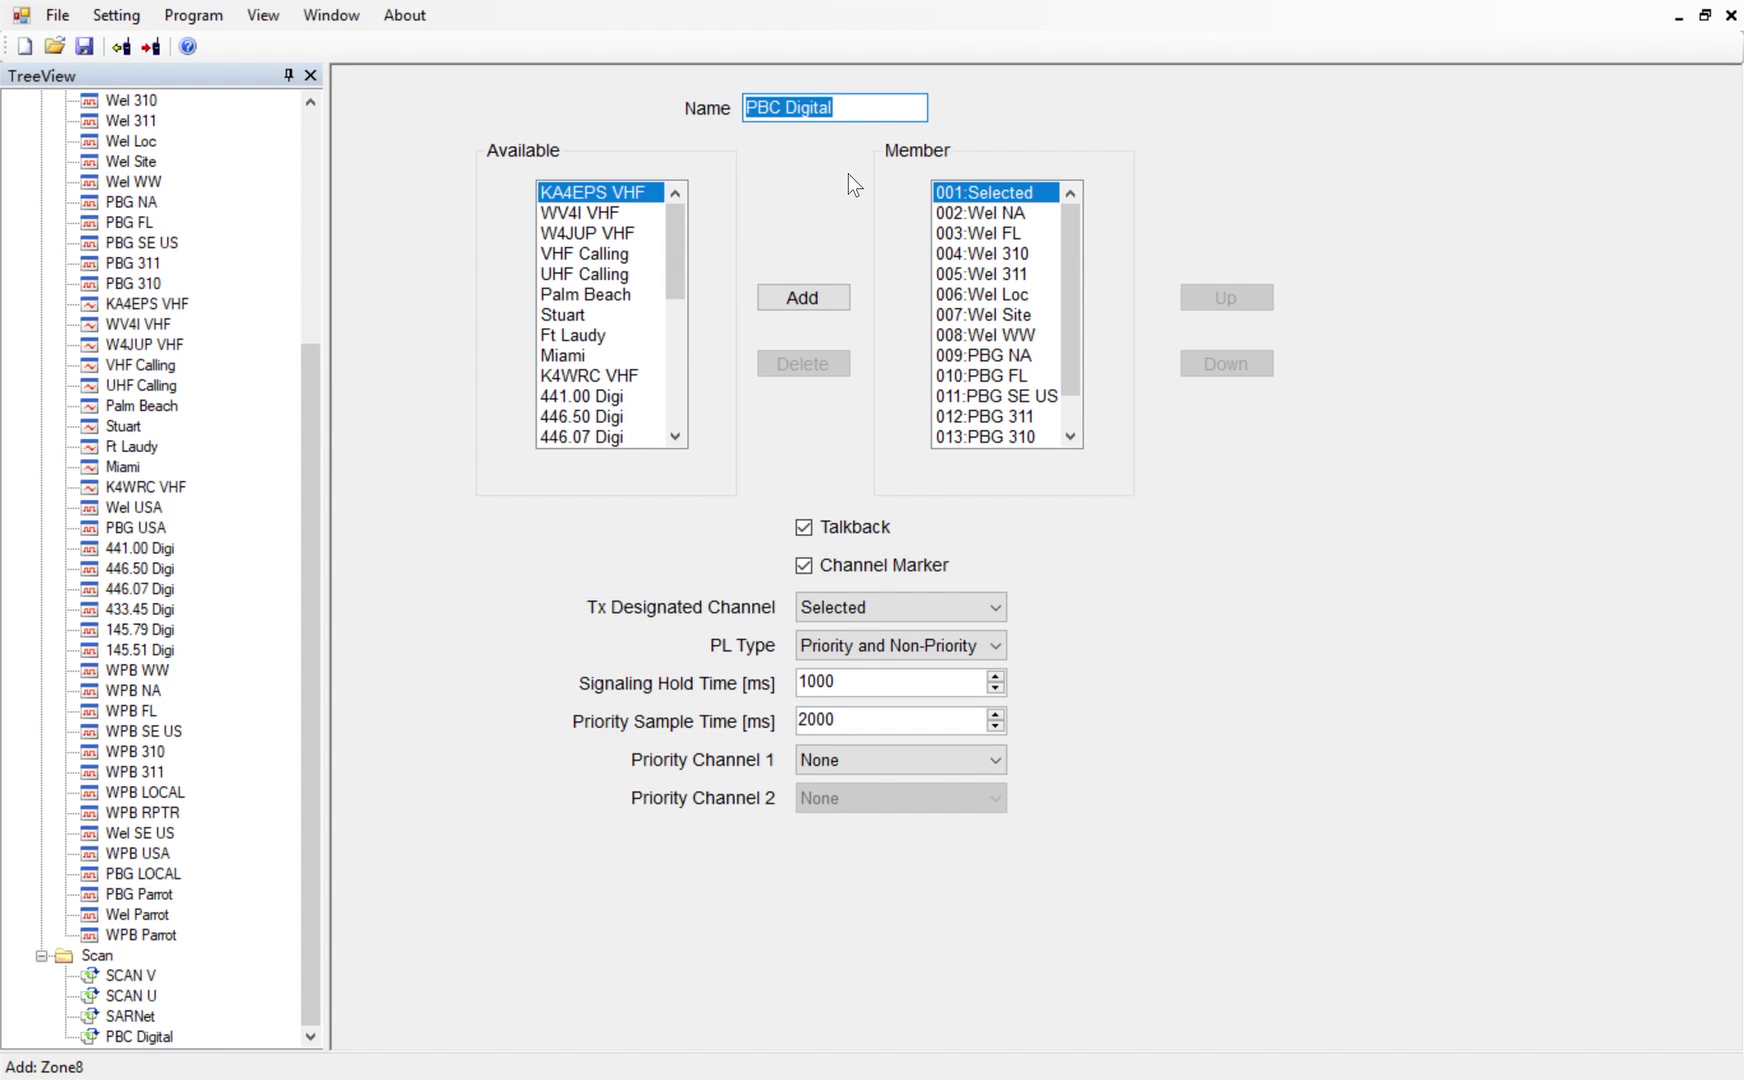
{"action": "scroll", "coordinate": [223, 719], "scroll_direction": "up", "scroll_amount": 4}
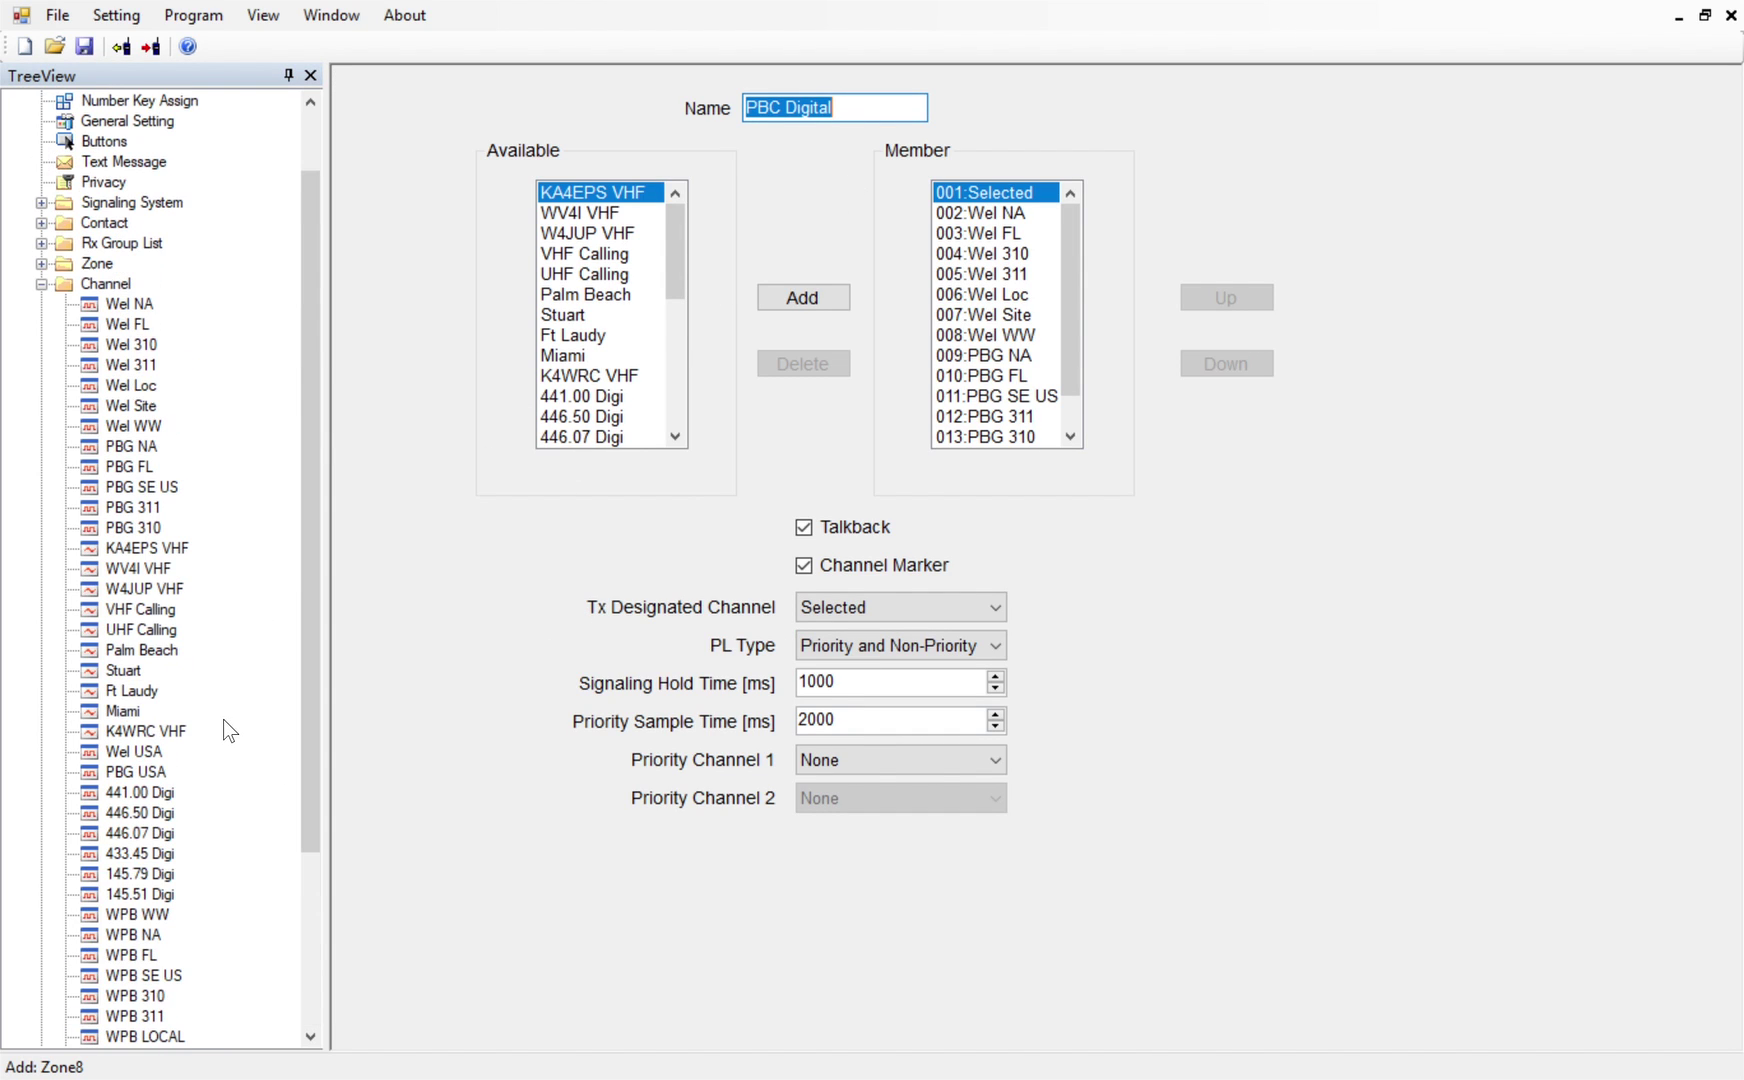
Reopen the Wel NA channel, check its color code and set its emergency system to None
{"action": "double_click", "coordinate": [139, 302]}
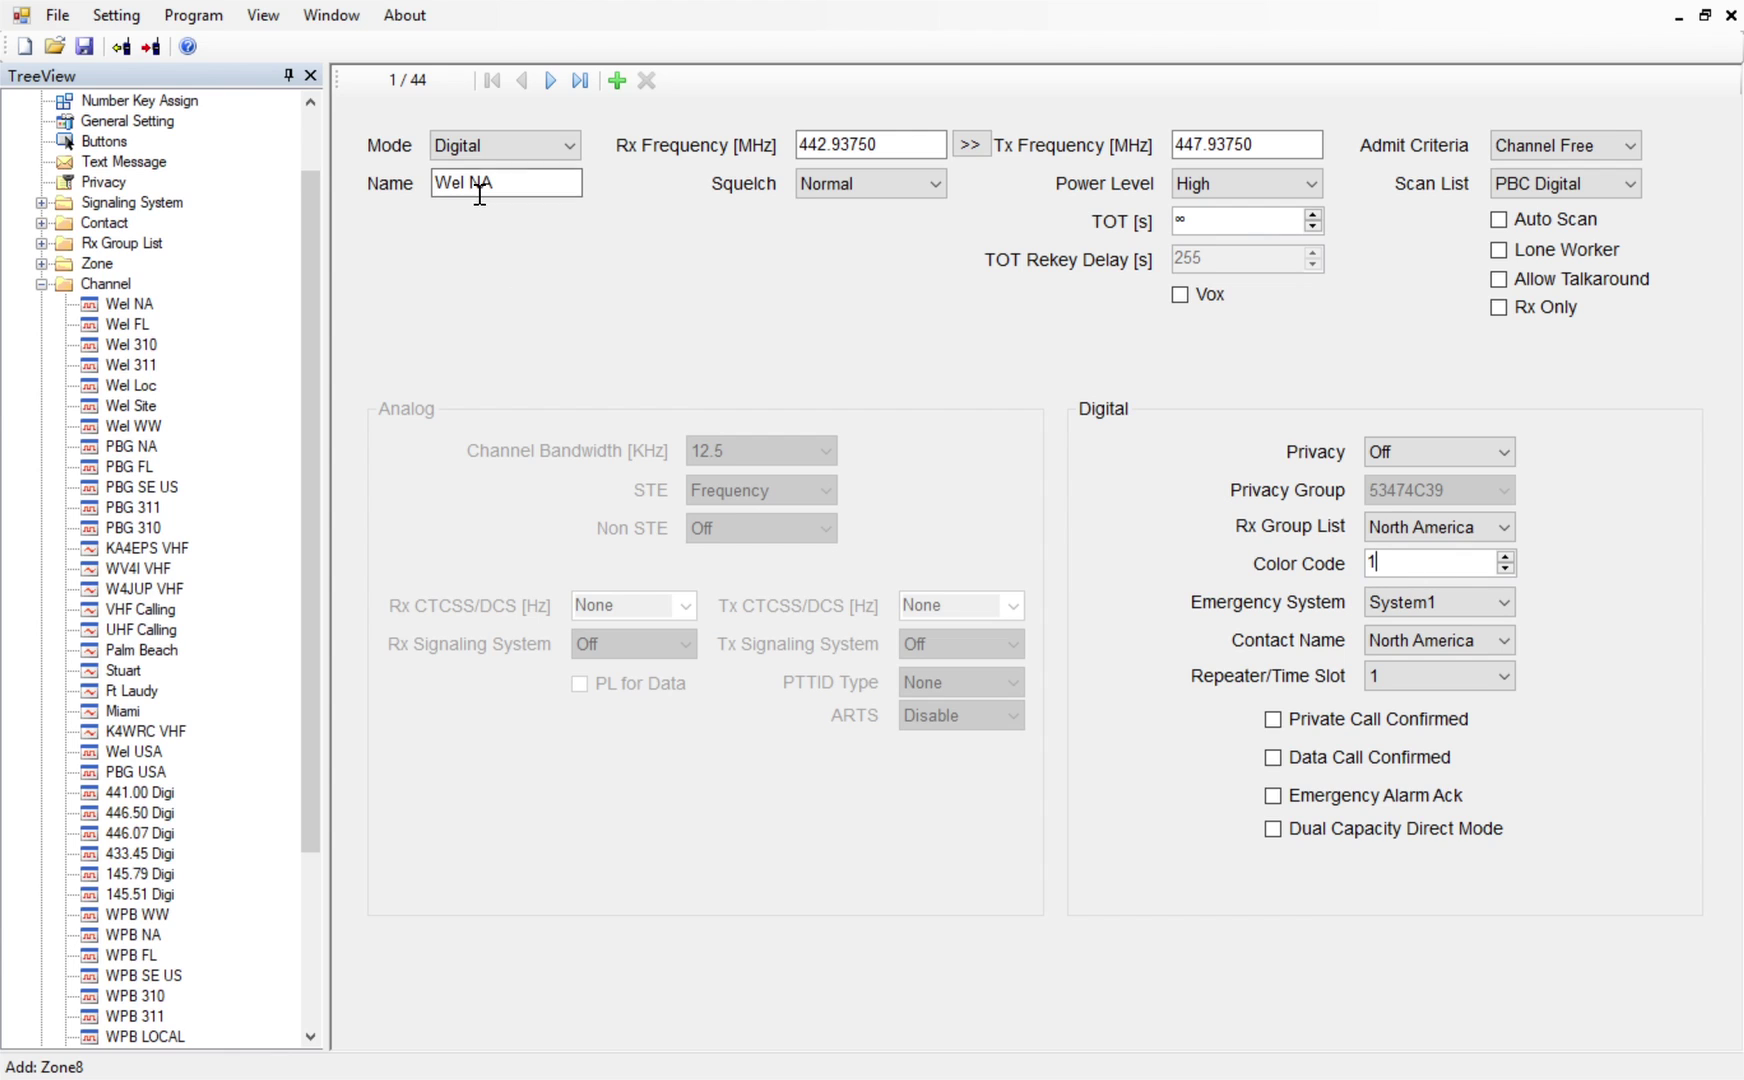
{"action": "left_click_drag", "start_coordinate": [1432, 566], "coordinate": [1349, 574]}
{"action": "scroll", "coordinate": [1393, 637], "scroll_direction": "up", "scroll_amount": 1}
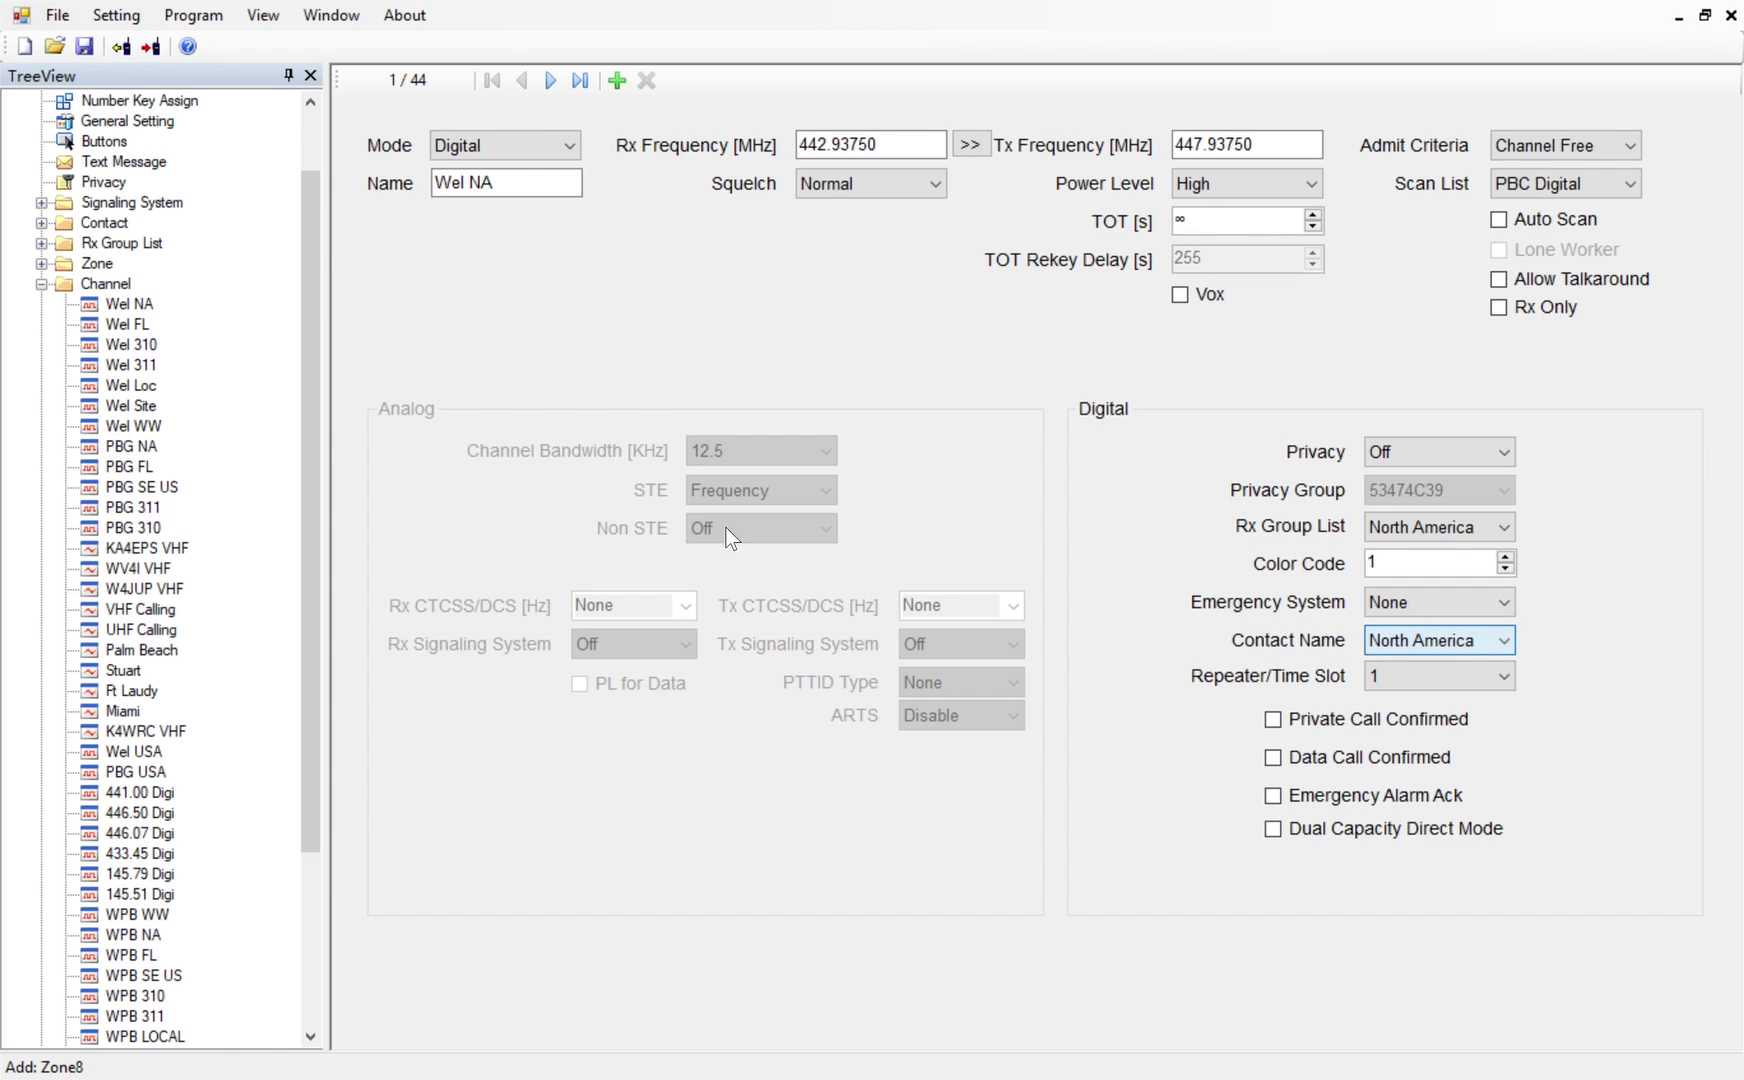
Examine Wel NA's contact name and repeater/time slot options, and collapse the channel, scan and contact folders
{"action": "left_click", "coordinate": [41, 284]}
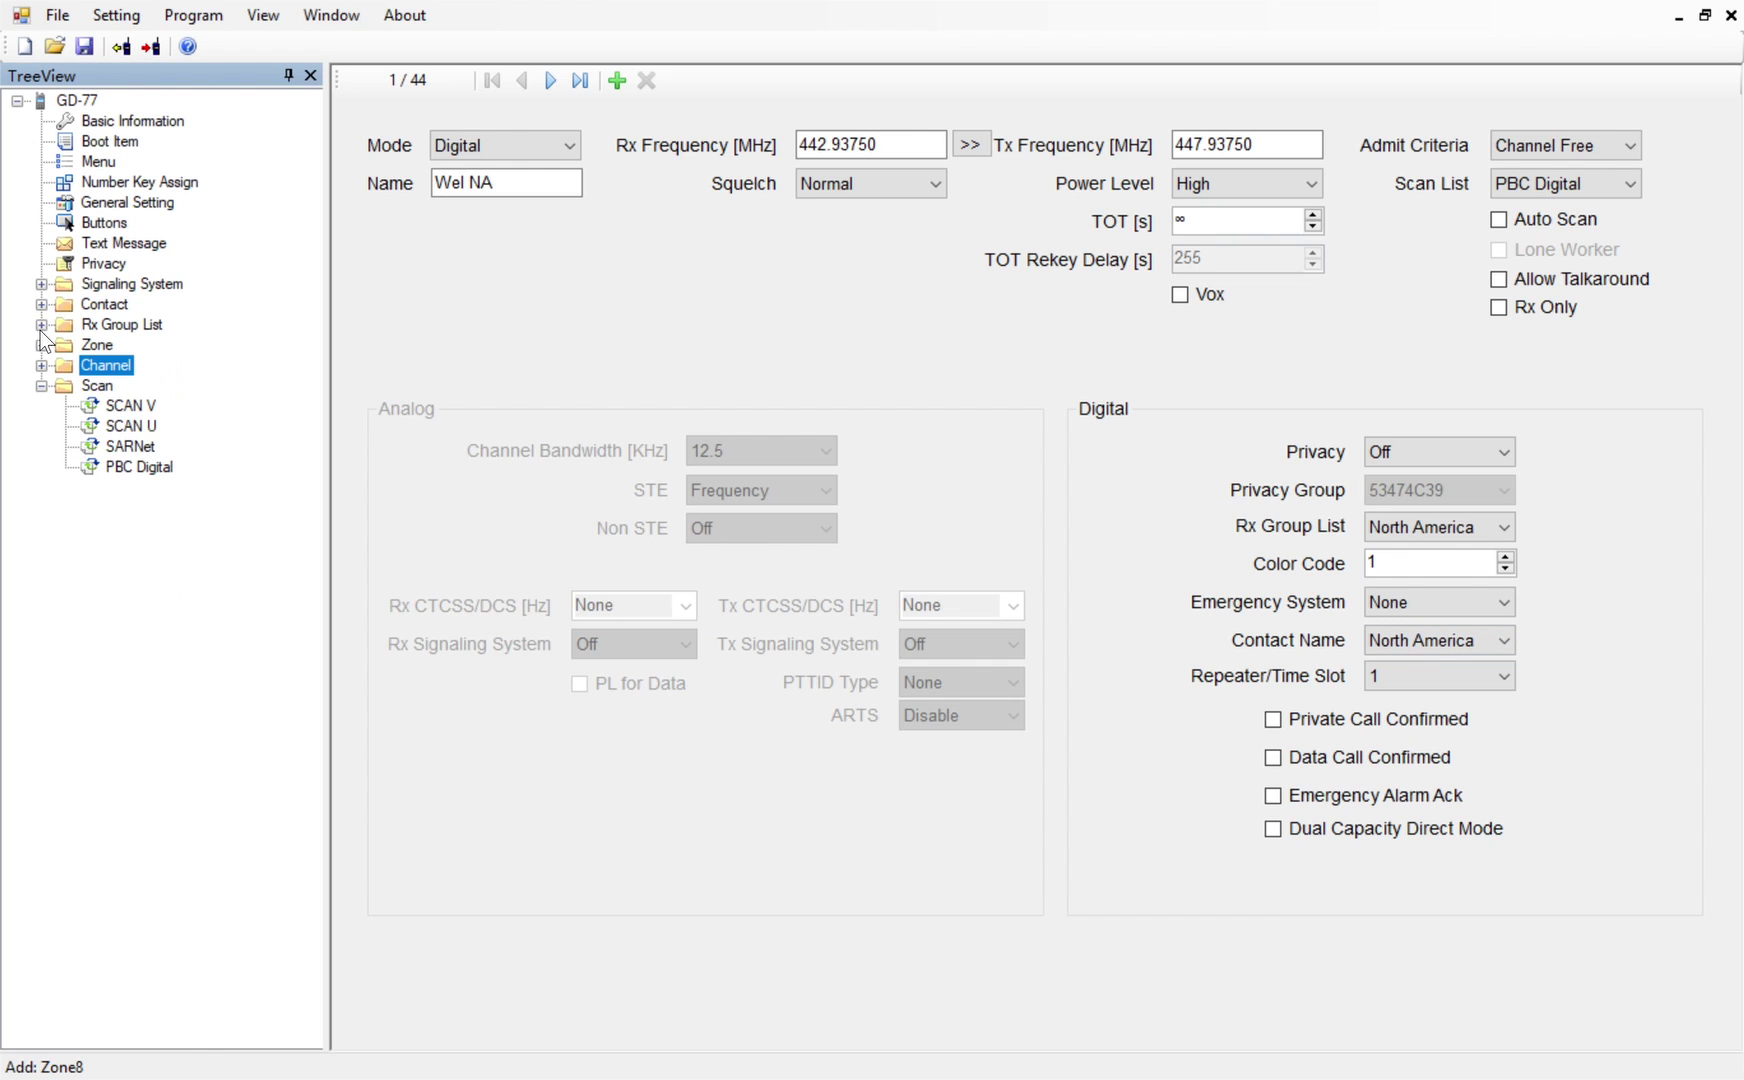
{"action": "left_click", "coordinate": [41, 304]}
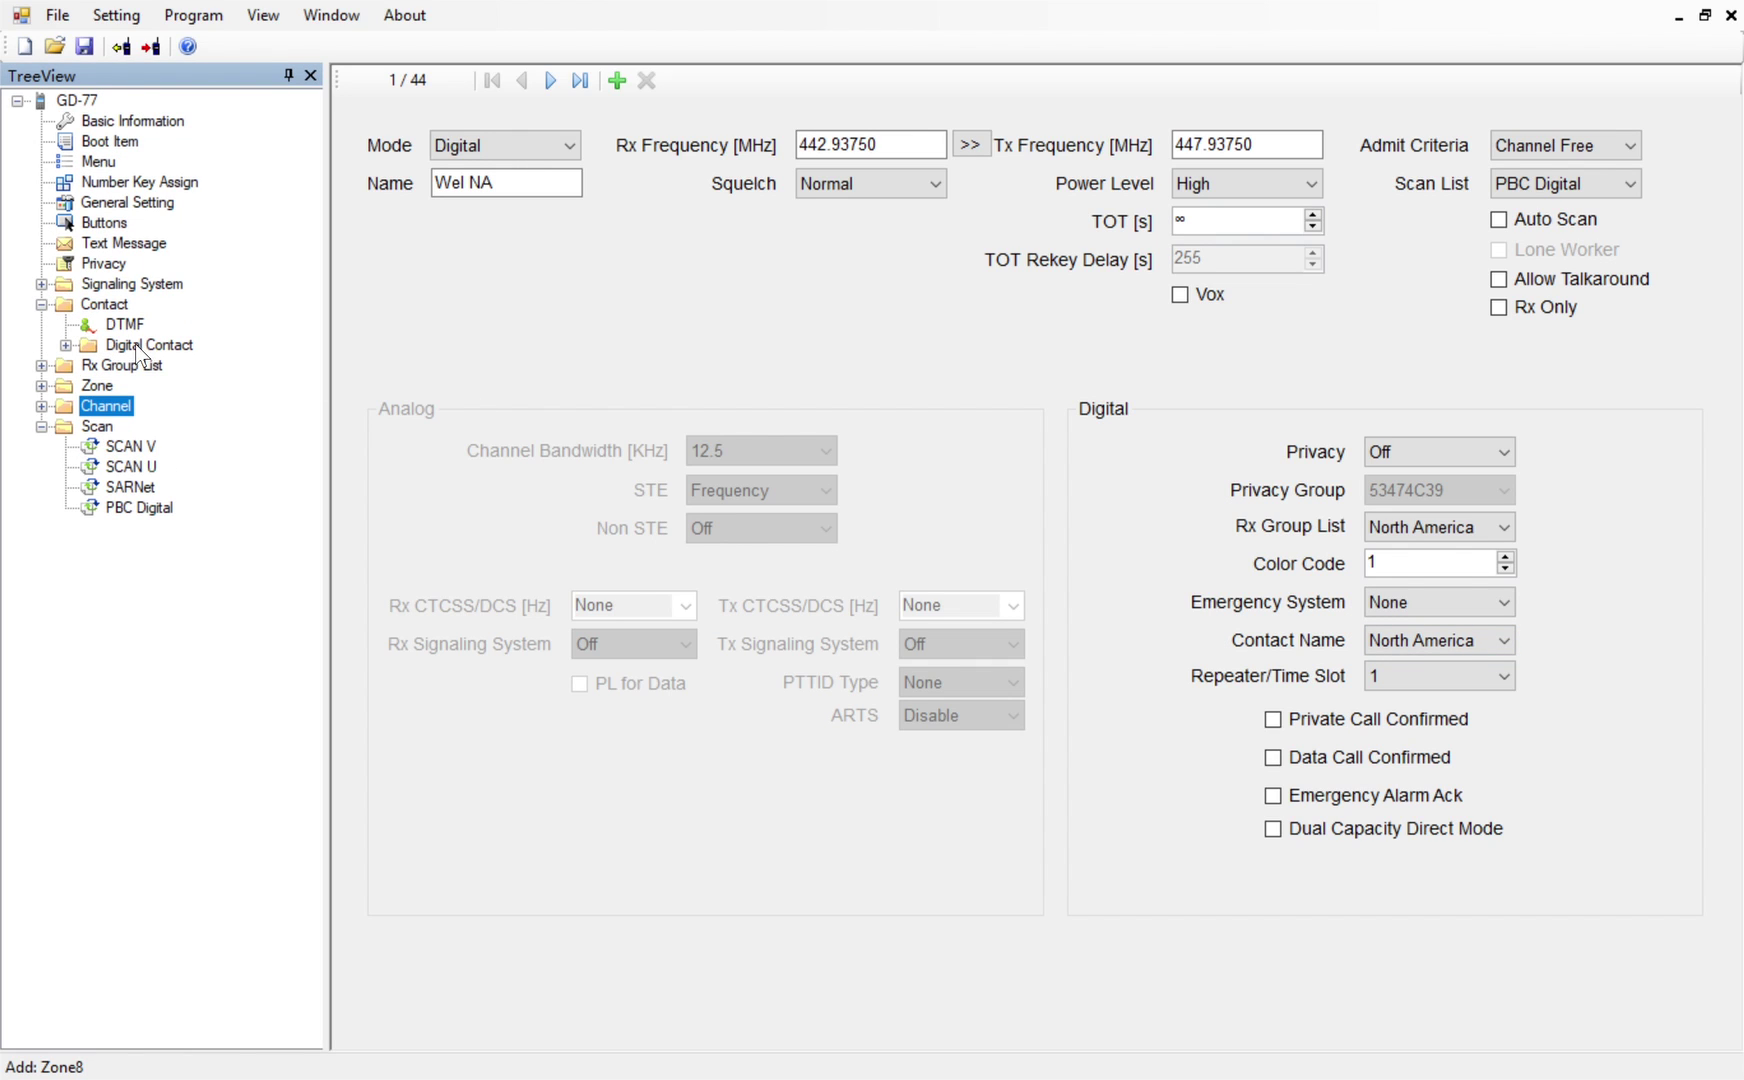
{"action": "left_click", "coordinate": [1461, 638]}
{"action": "left_click", "coordinate": [525, 186]}
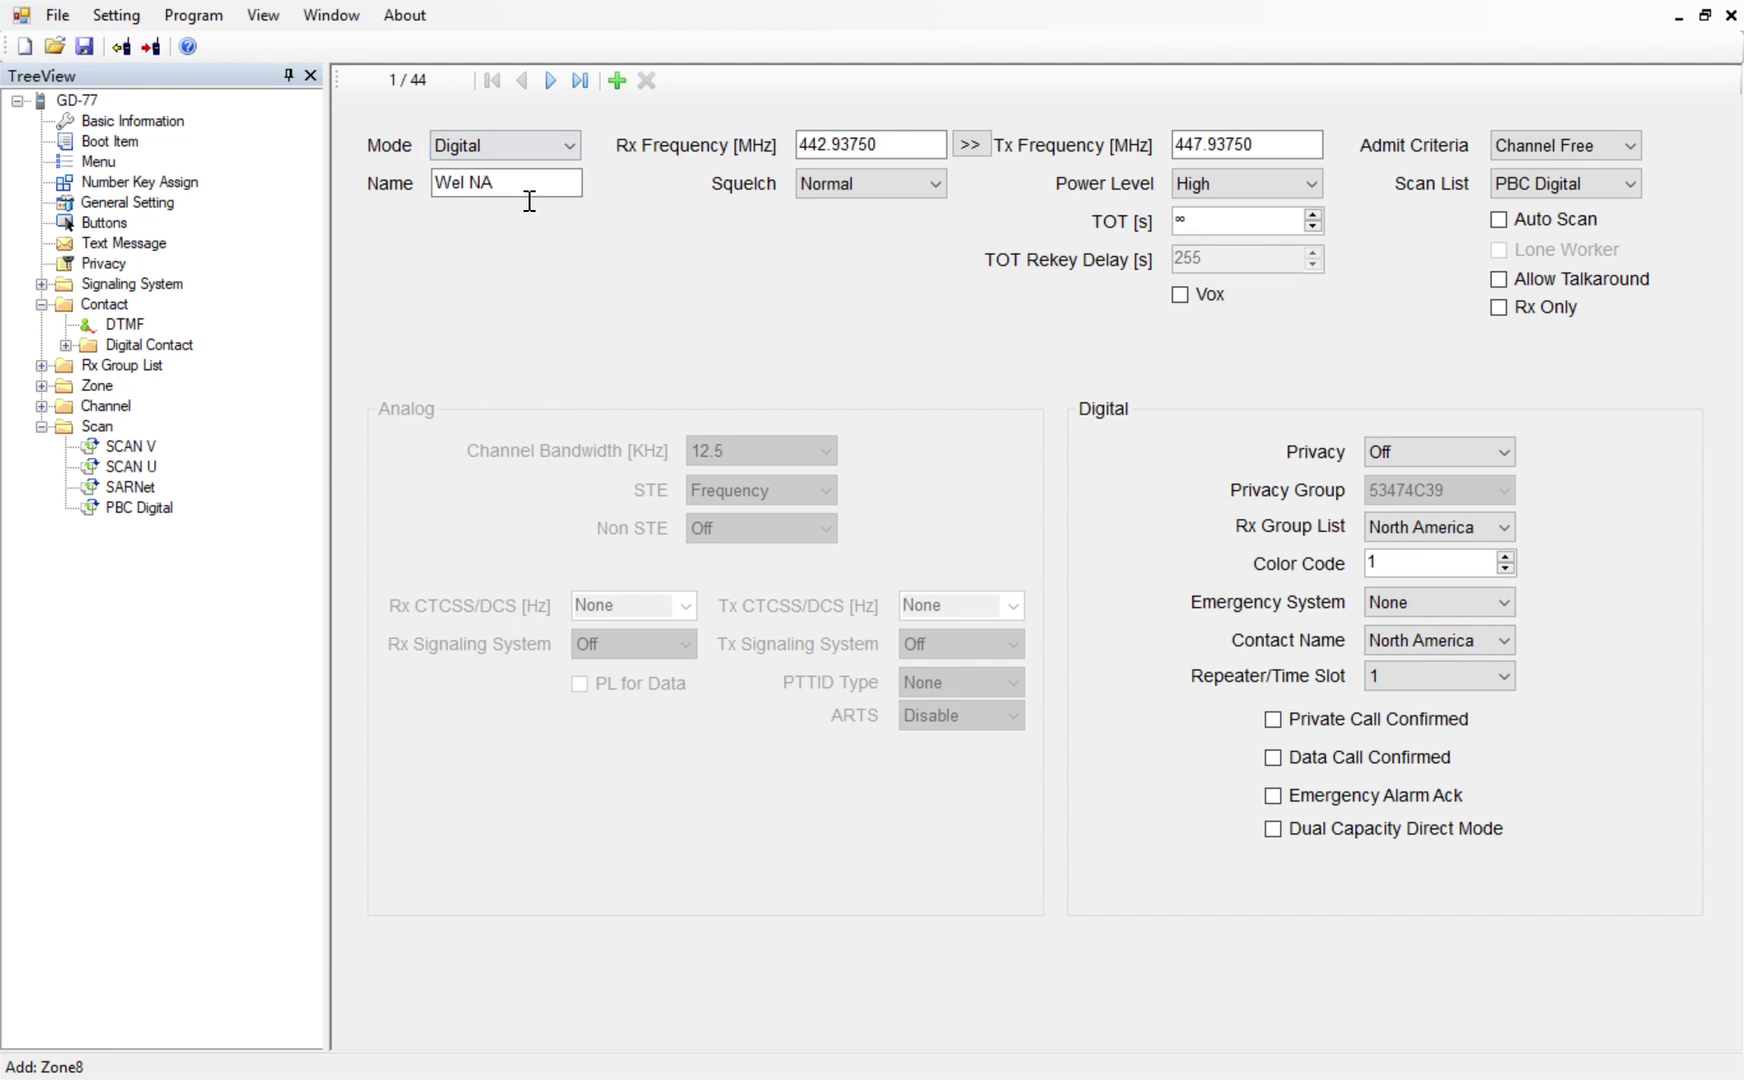
{"action": "left_click", "coordinate": [1448, 644]}
{"action": "left_click", "coordinate": [1457, 687]}
{"action": "left_click", "coordinate": [41, 427]}
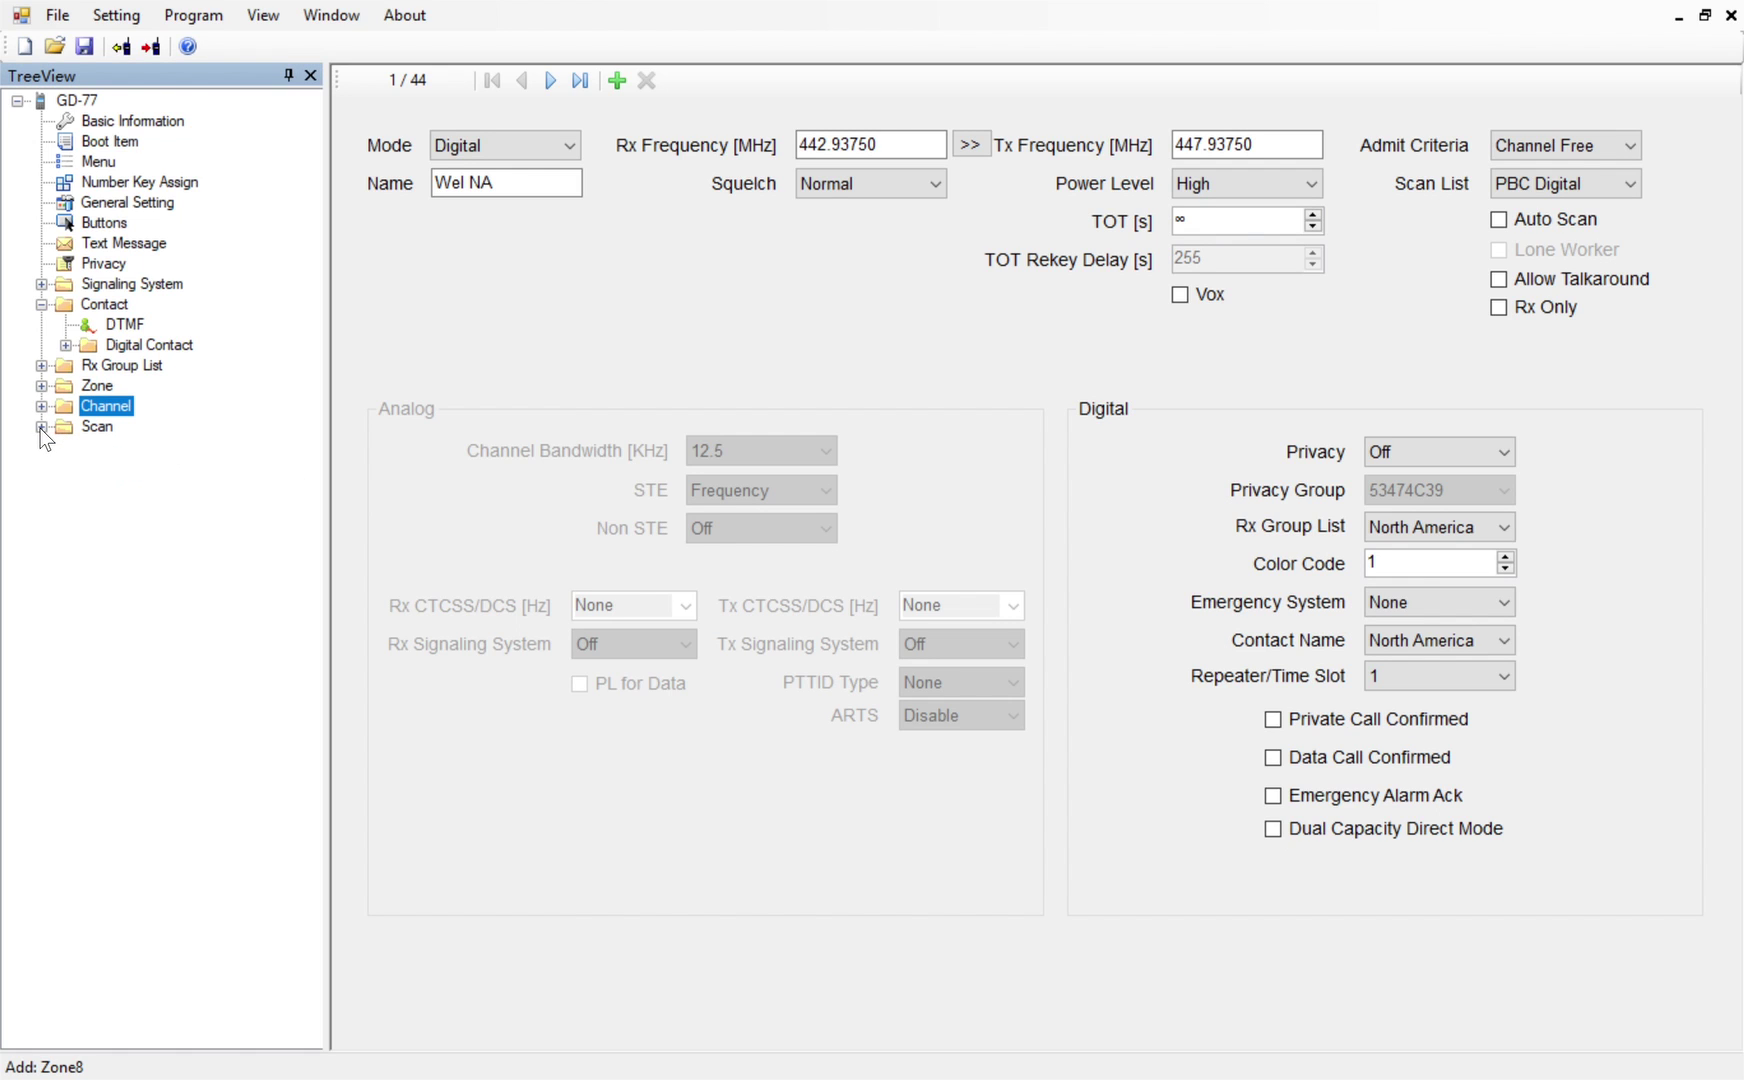
{"action": "left_click", "coordinate": [42, 305]}
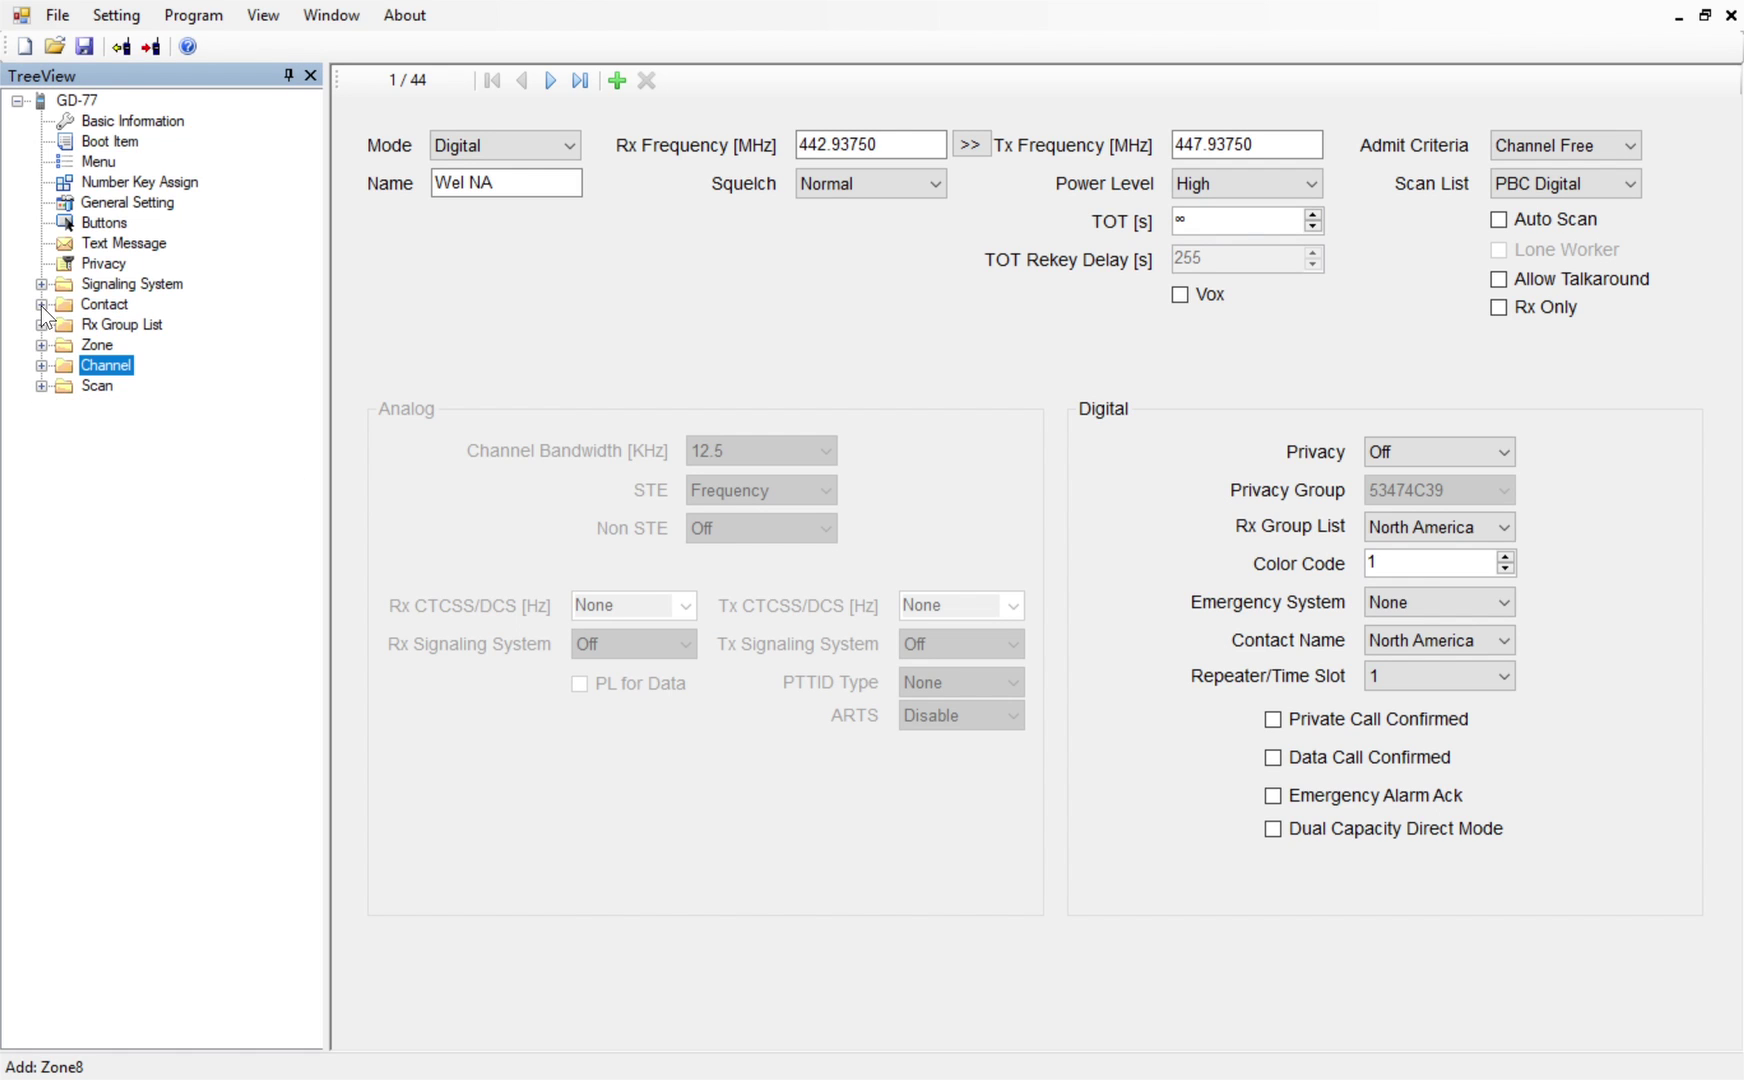
Add two new channels to the end of the channel list and check their entries
{"action": "left_click", "coordinate": [41, 366]}
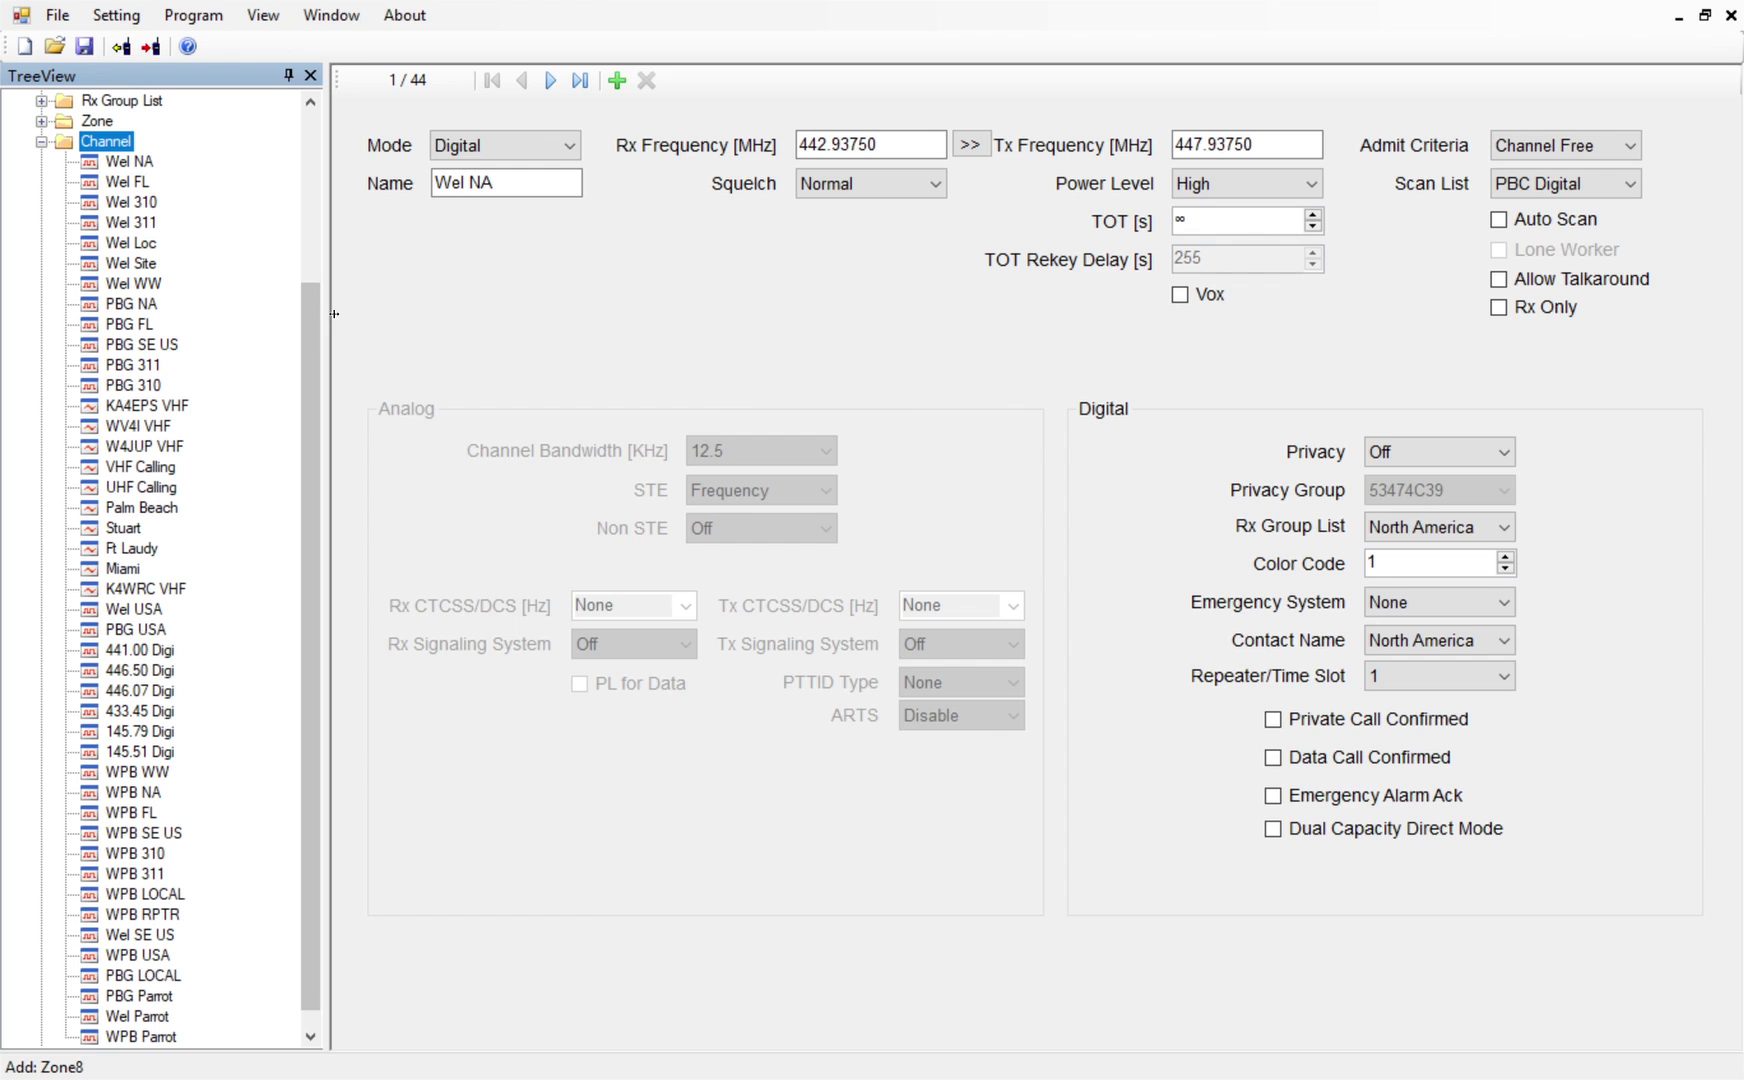
{"action": "left_click_drag", "start_coordinate": [313, 326], "coordinate": [313, 262]}
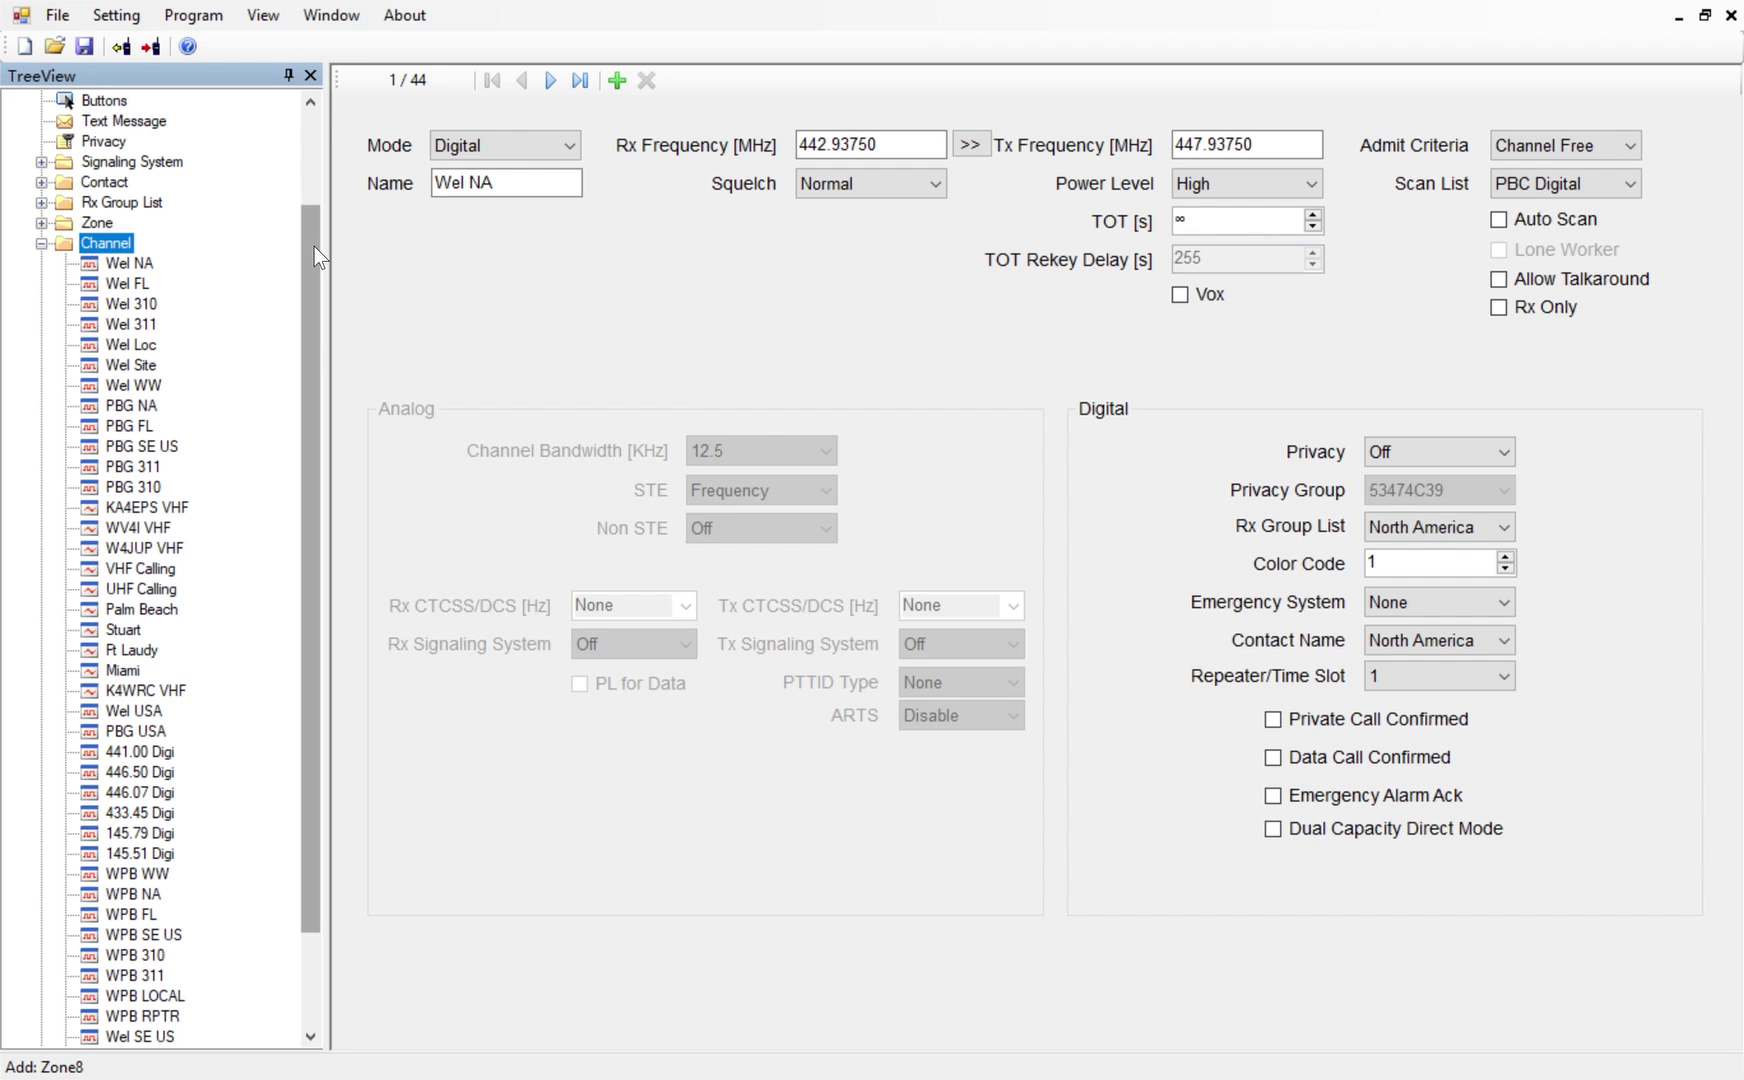
{"action": "left_click_drag", "start_coordinate": [312, 245], "coordinate": [296, 287]}
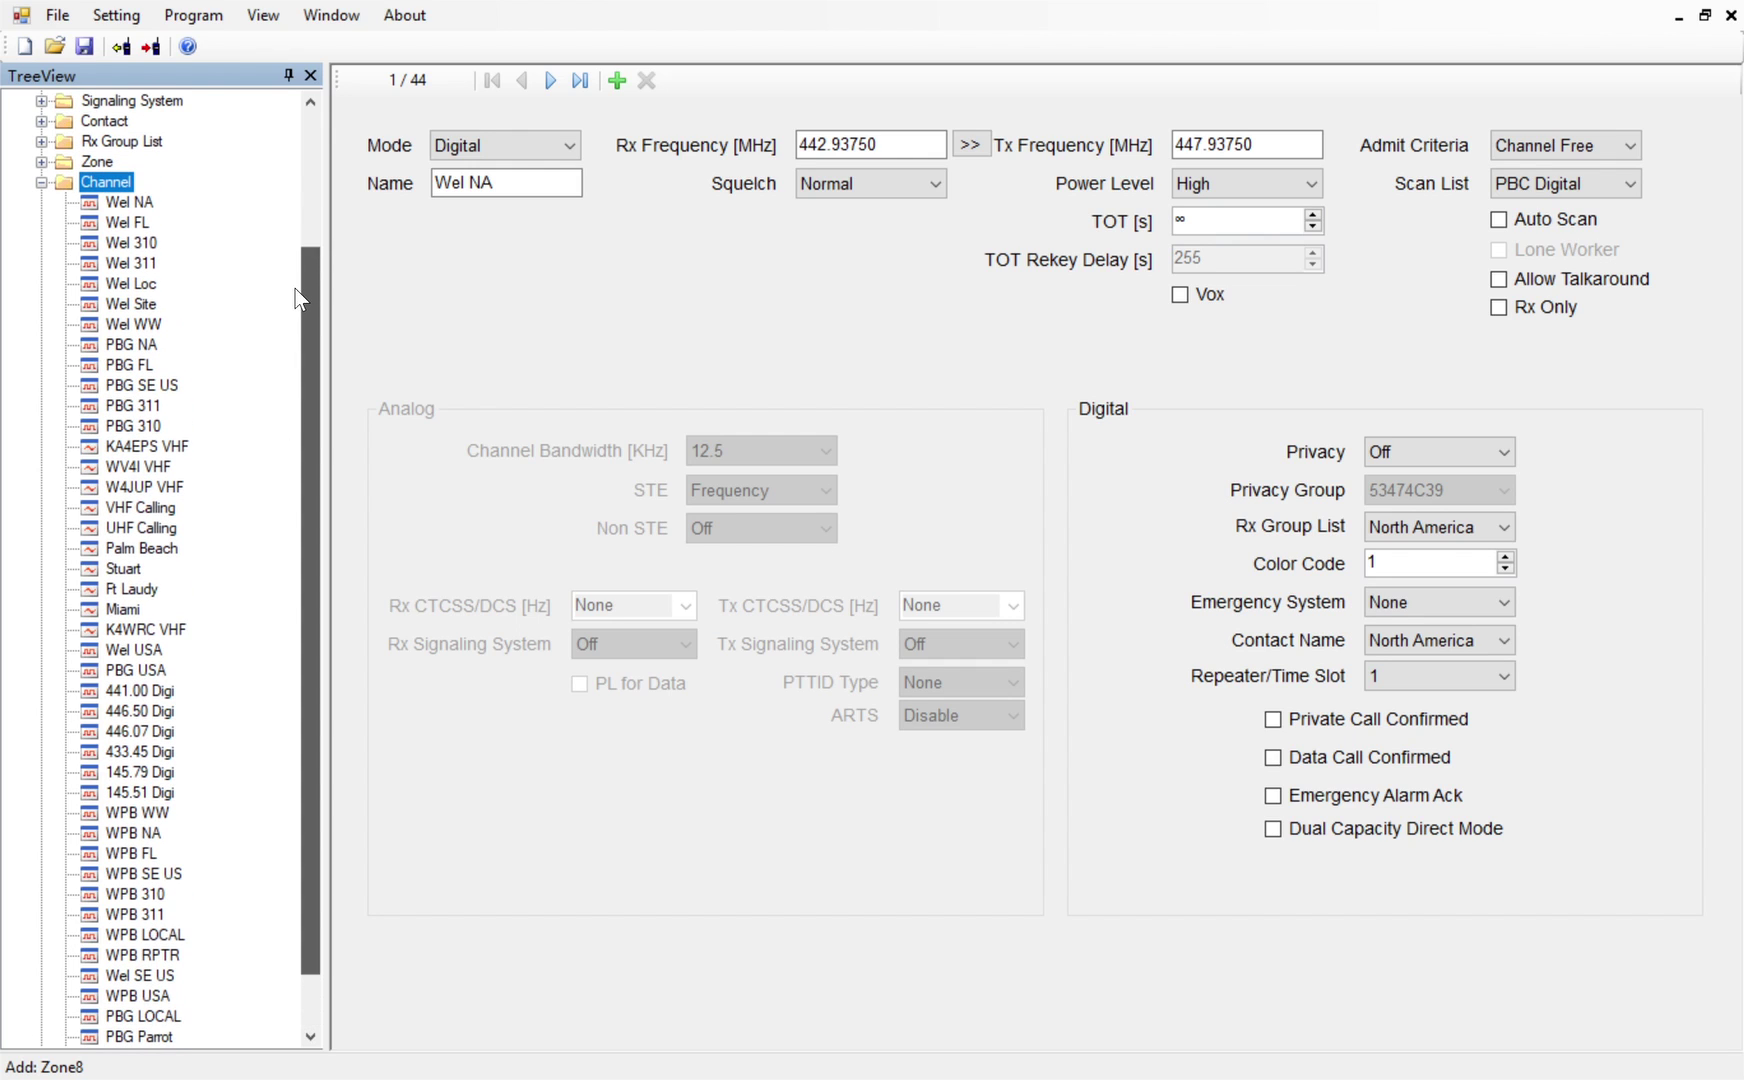
{"action": "double_click", "coordinate": [149, 185]}
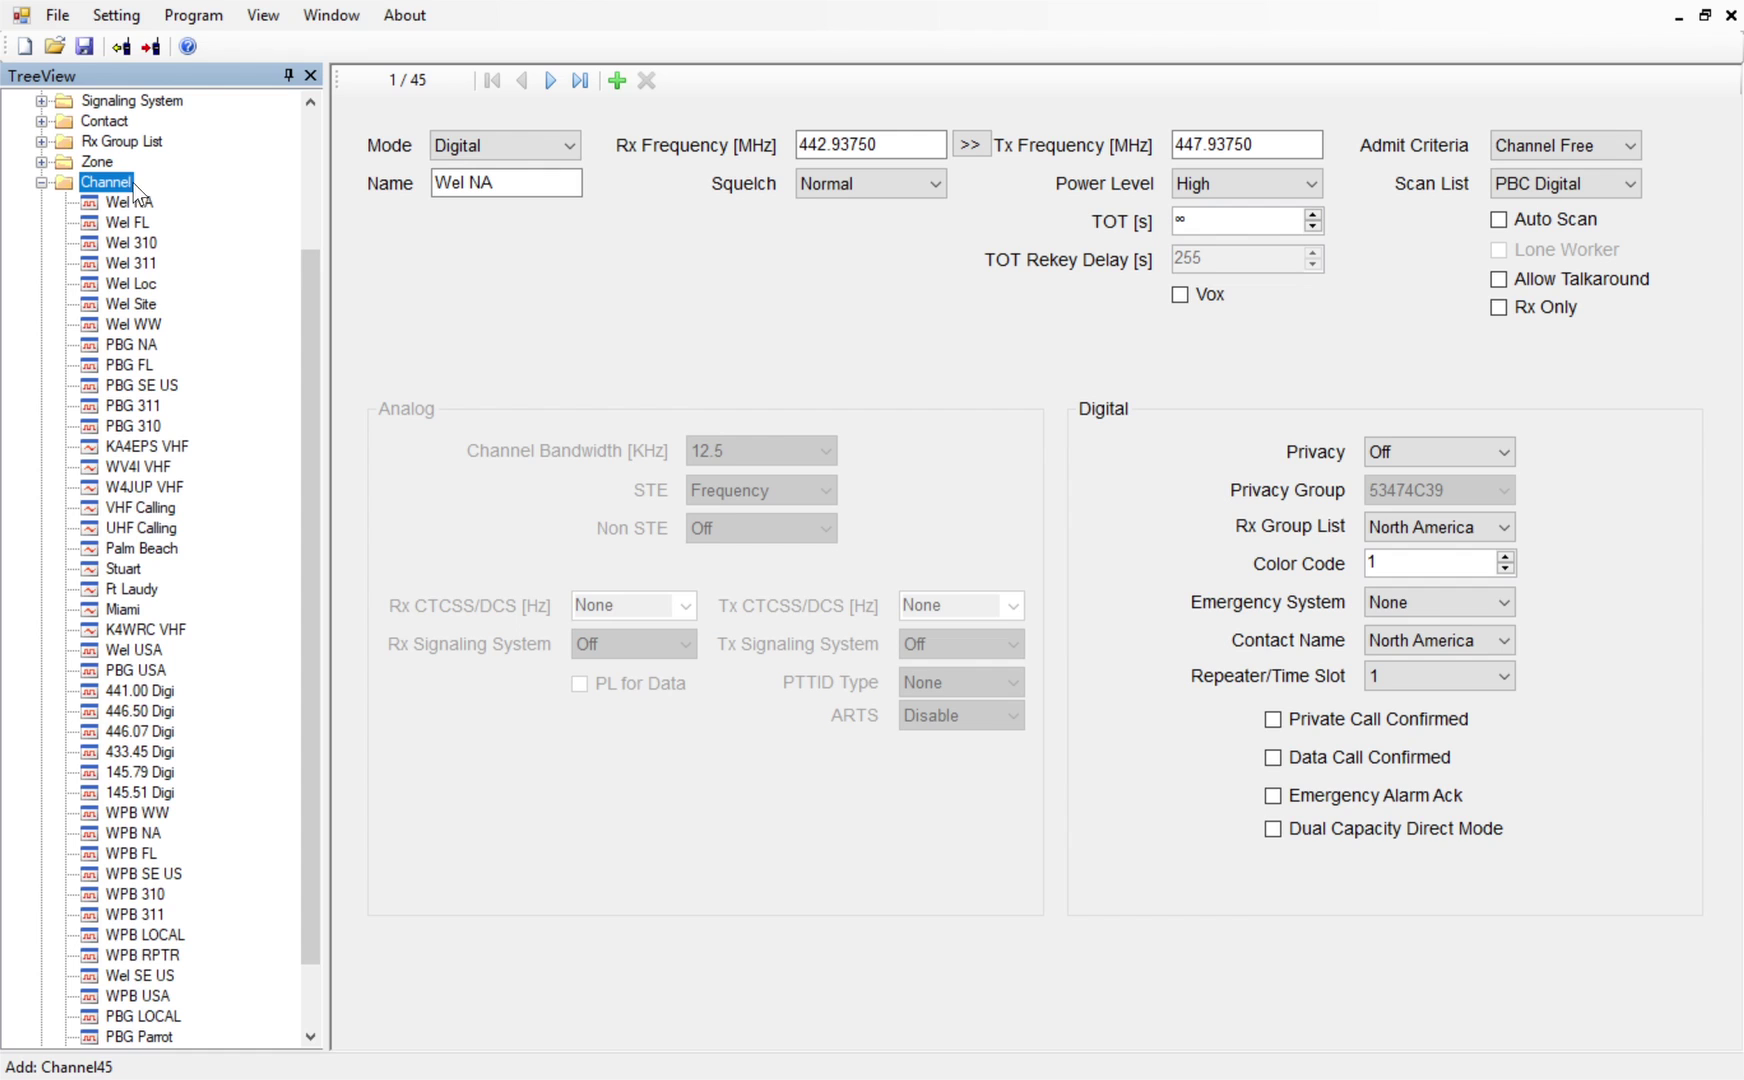
{"action": "double_click", "coordinate": [161, 189]}
{"action": "left_click_drag", "start_coordinate": [320, 324], "coordinate": [300, 455]}
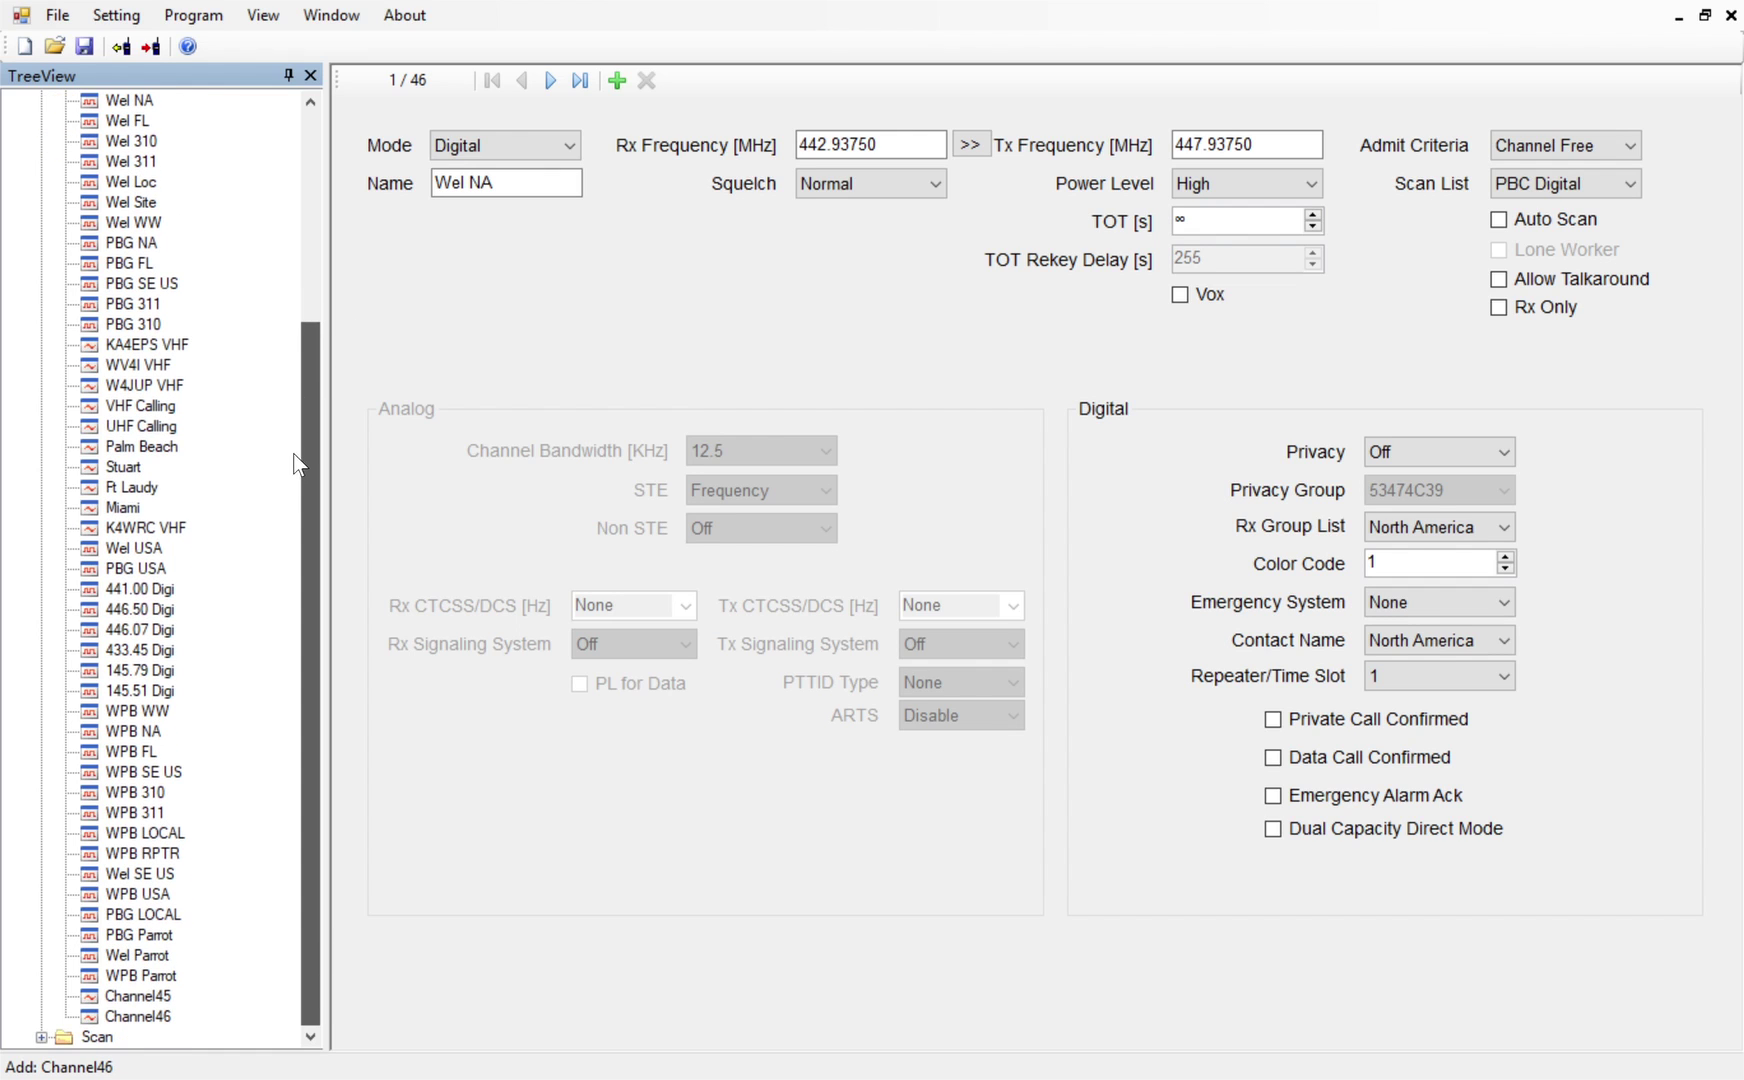
{"action": "scroll", "coordinate": [249, 926], "scroll_direction": "up", "scroll_amount": 3}
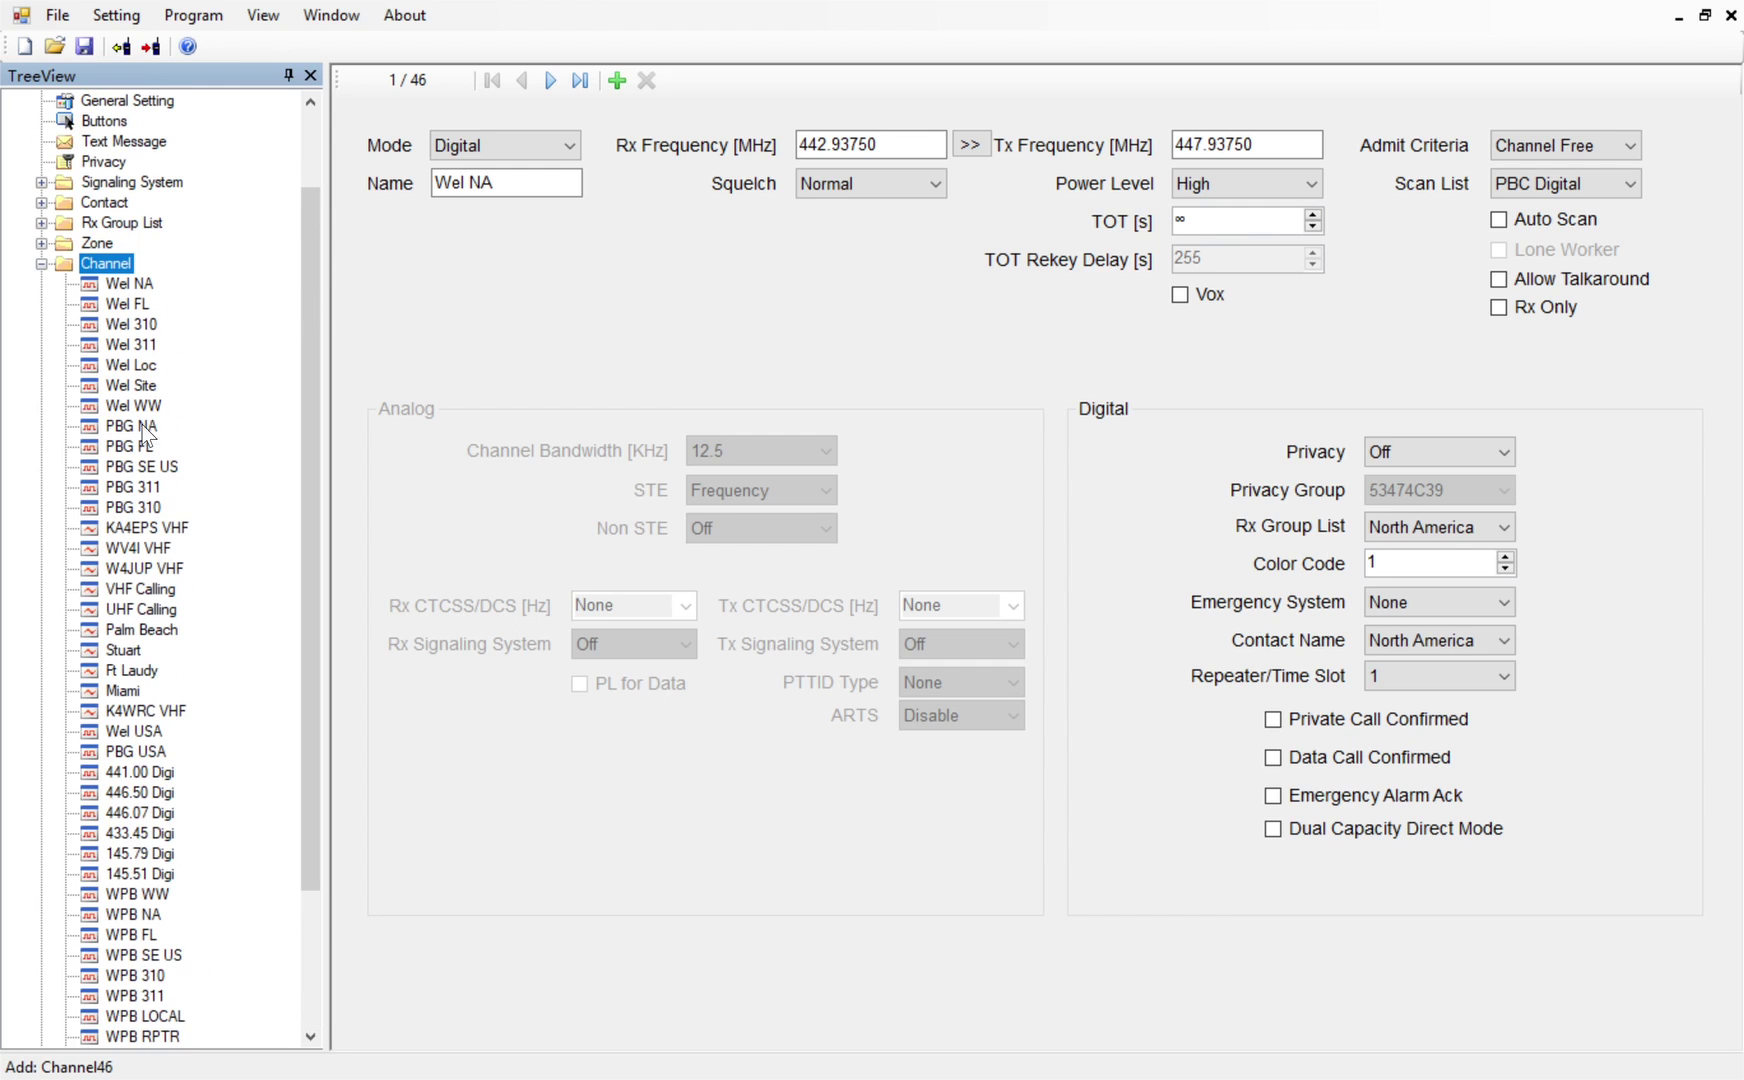
Copy the Wel NA channel's settings and paste them into the new Channel45
{"action": "left_click", "coordinate": [144, 282]}
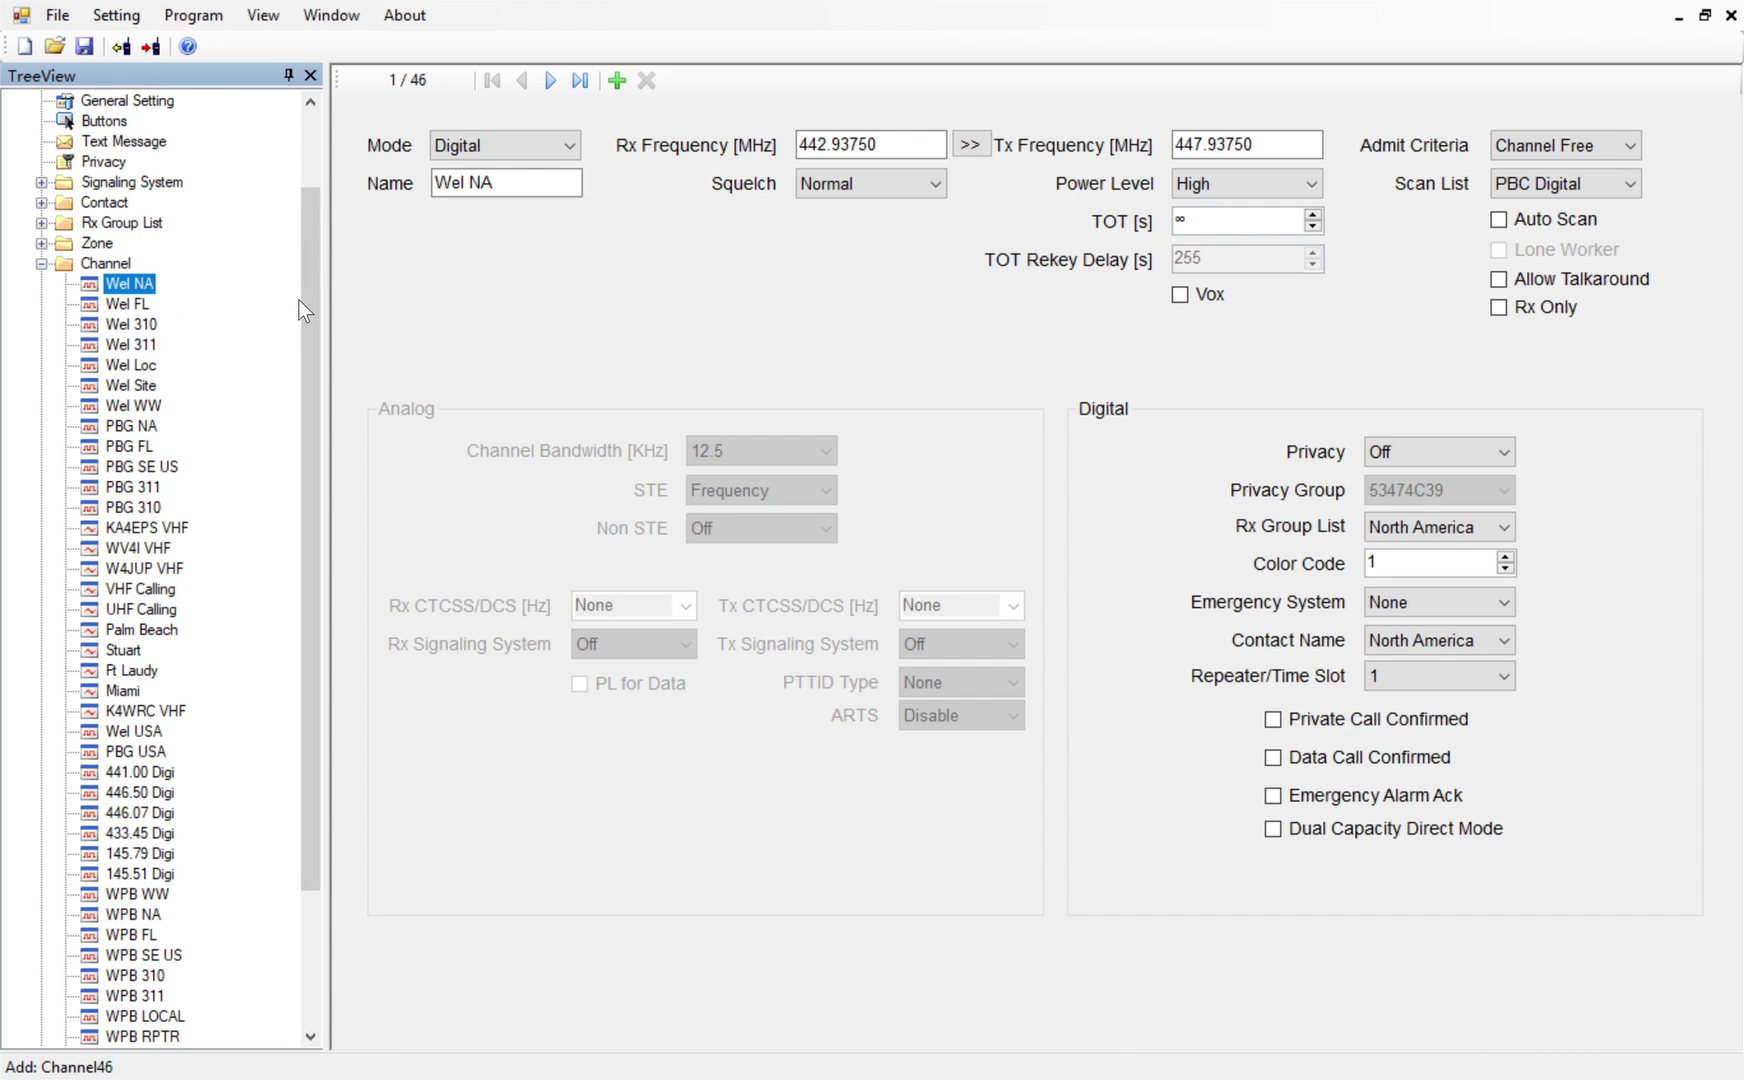
{"action": "scroll", "coordinate": [311, 302], "scroll_direction": "down", "scroll_amount": 3}
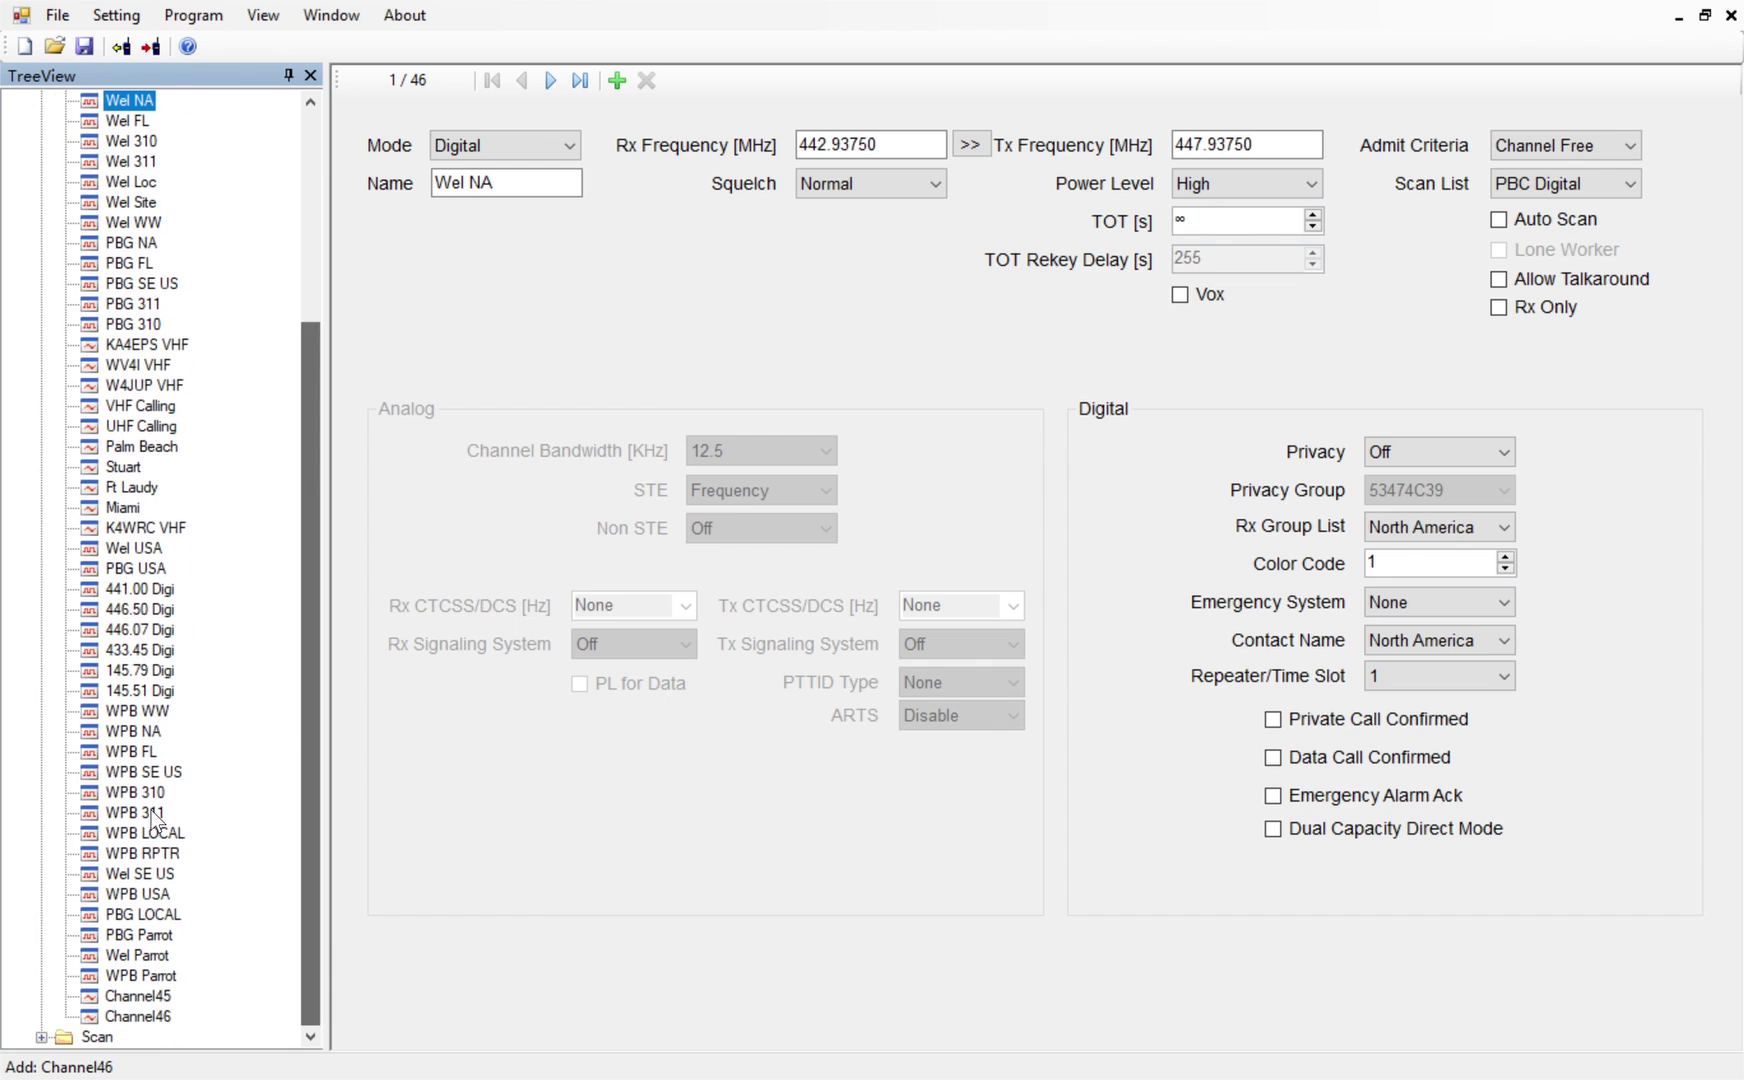
{"action": "left_click", "coordinate": [131, 996]}
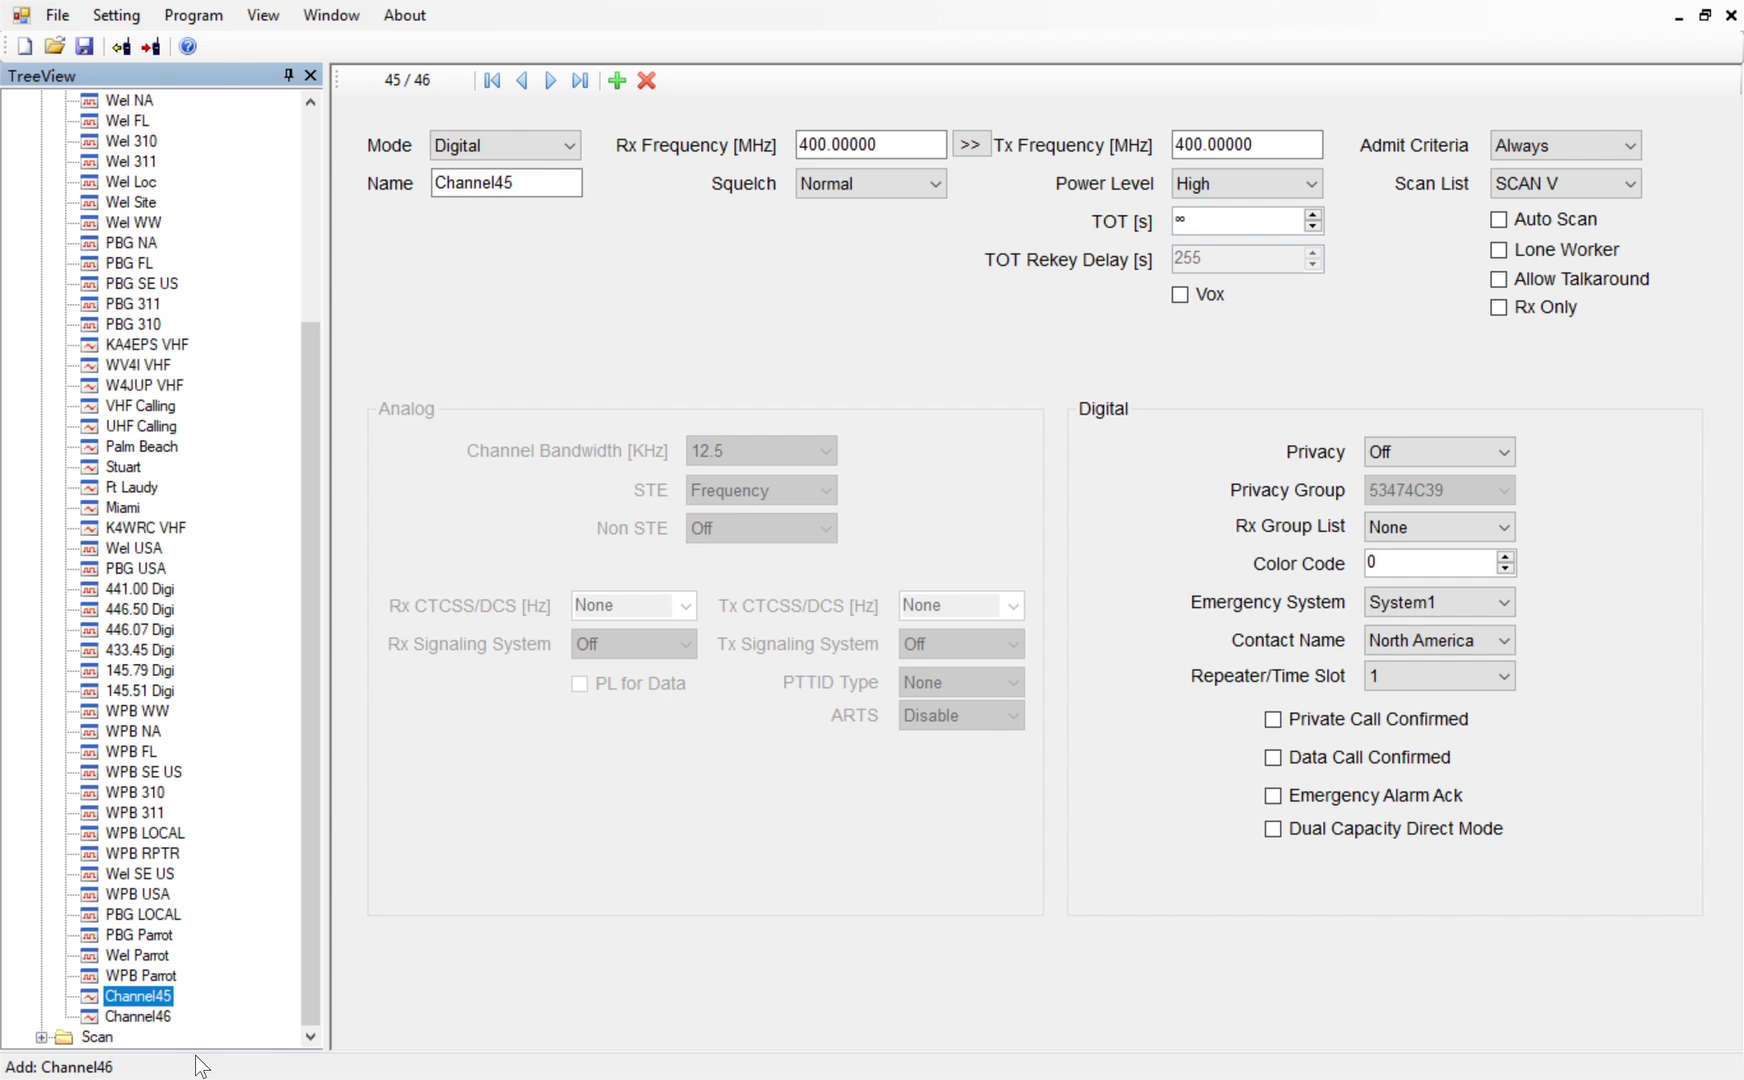
{"action": "key", "text": "ctrl+v"}
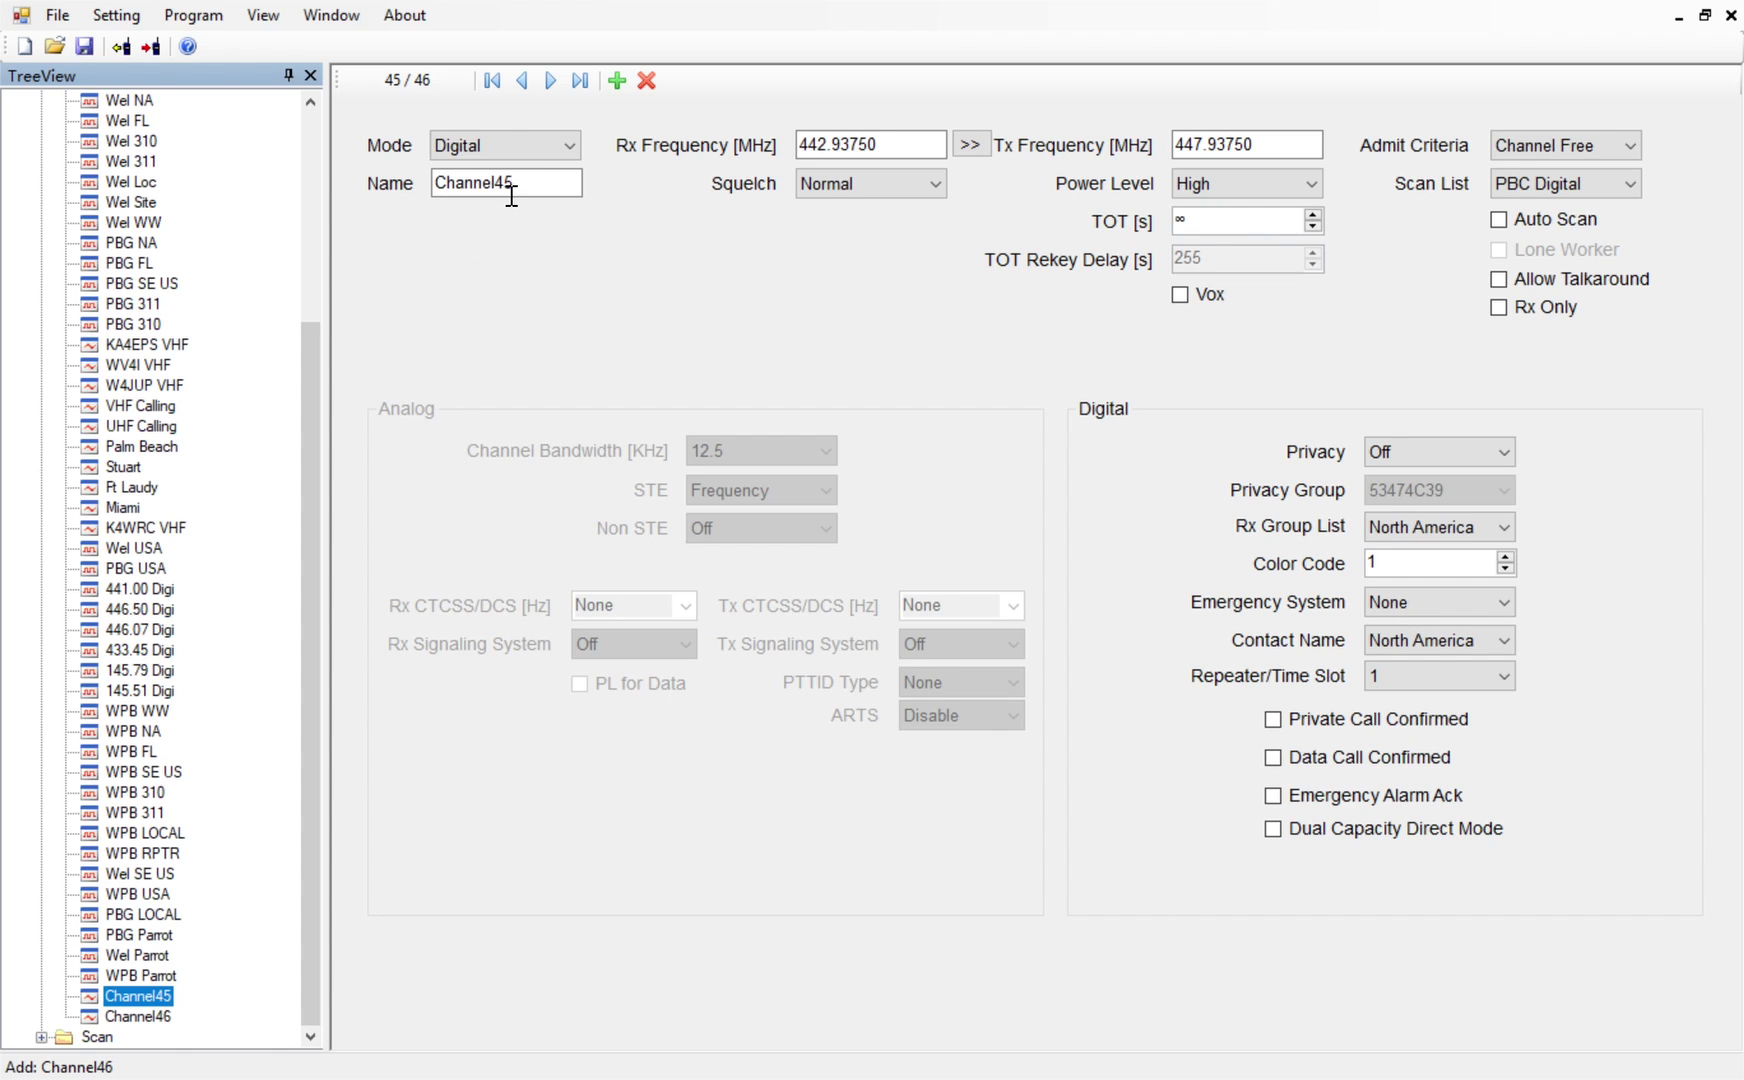
{"action": "left_click", "coordinate": [931, 149]}
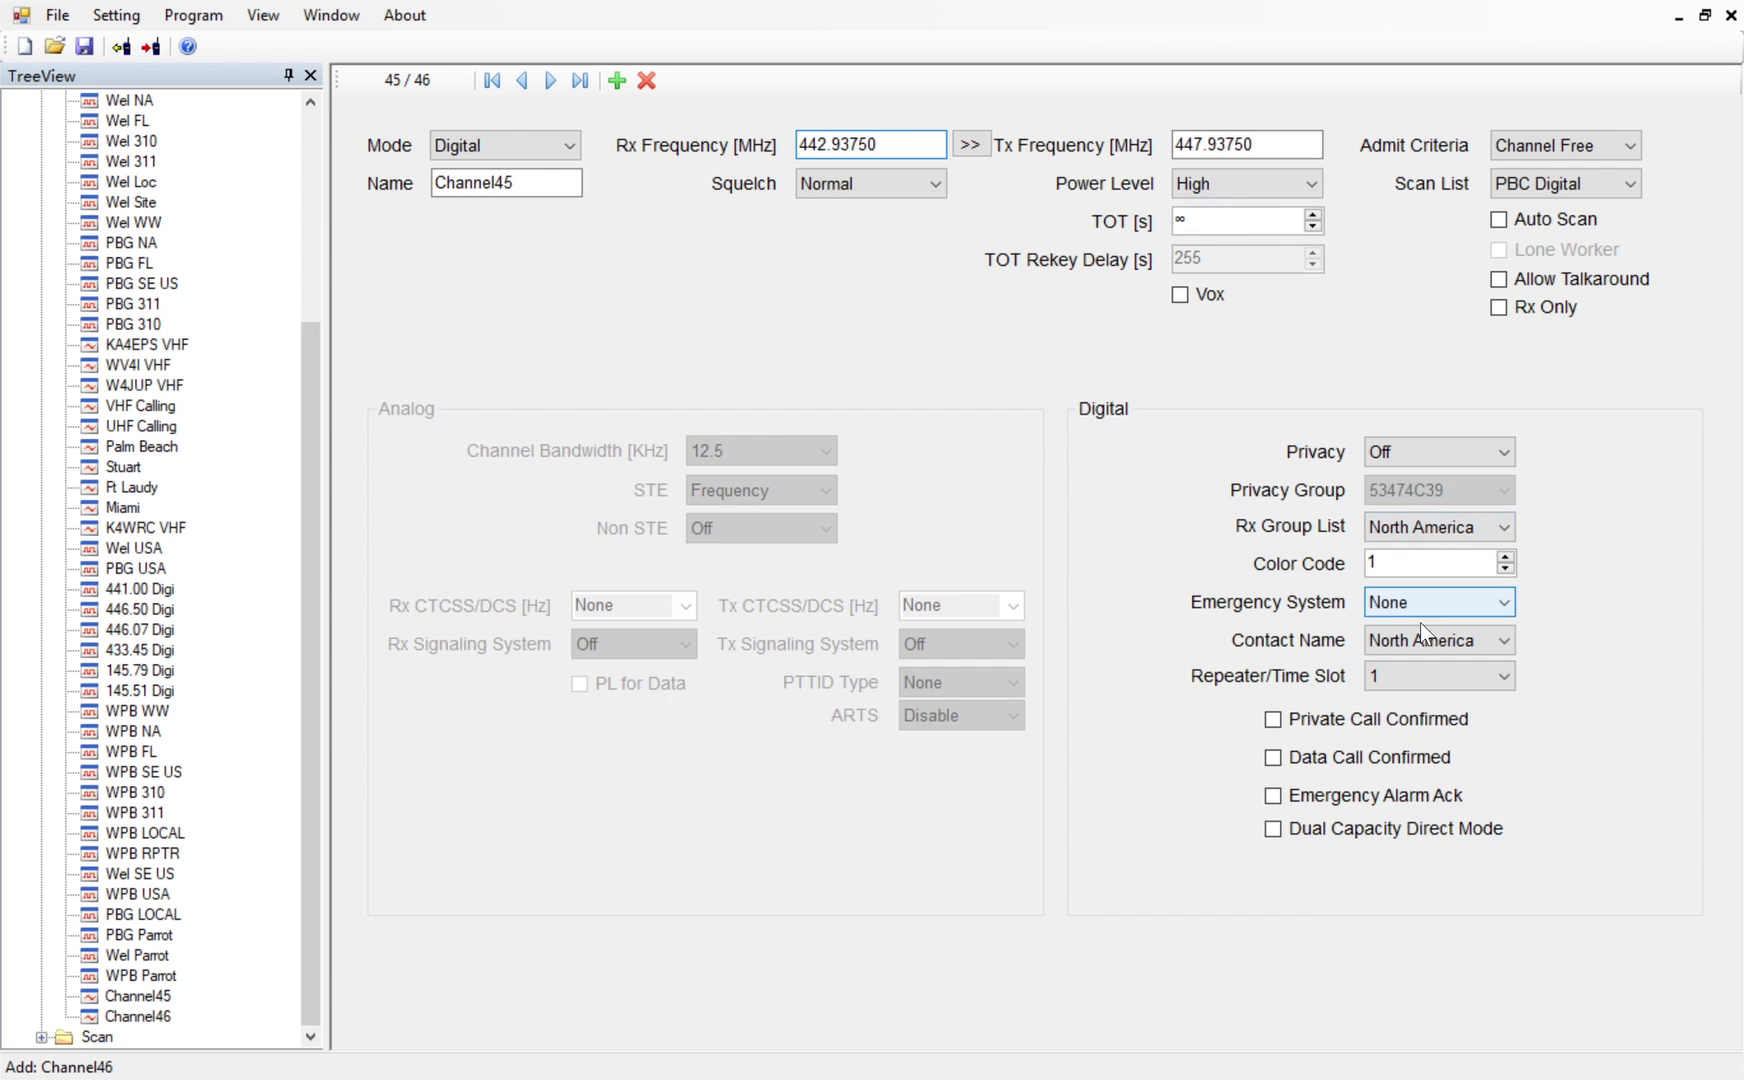
Rename Channel45 as WEL 312
{"action": "left_click", "coordinate": [530, 185]}
{"action": "left_click_drag", "start_coordinate": [530, 185], "coordinate": [436, 193]}
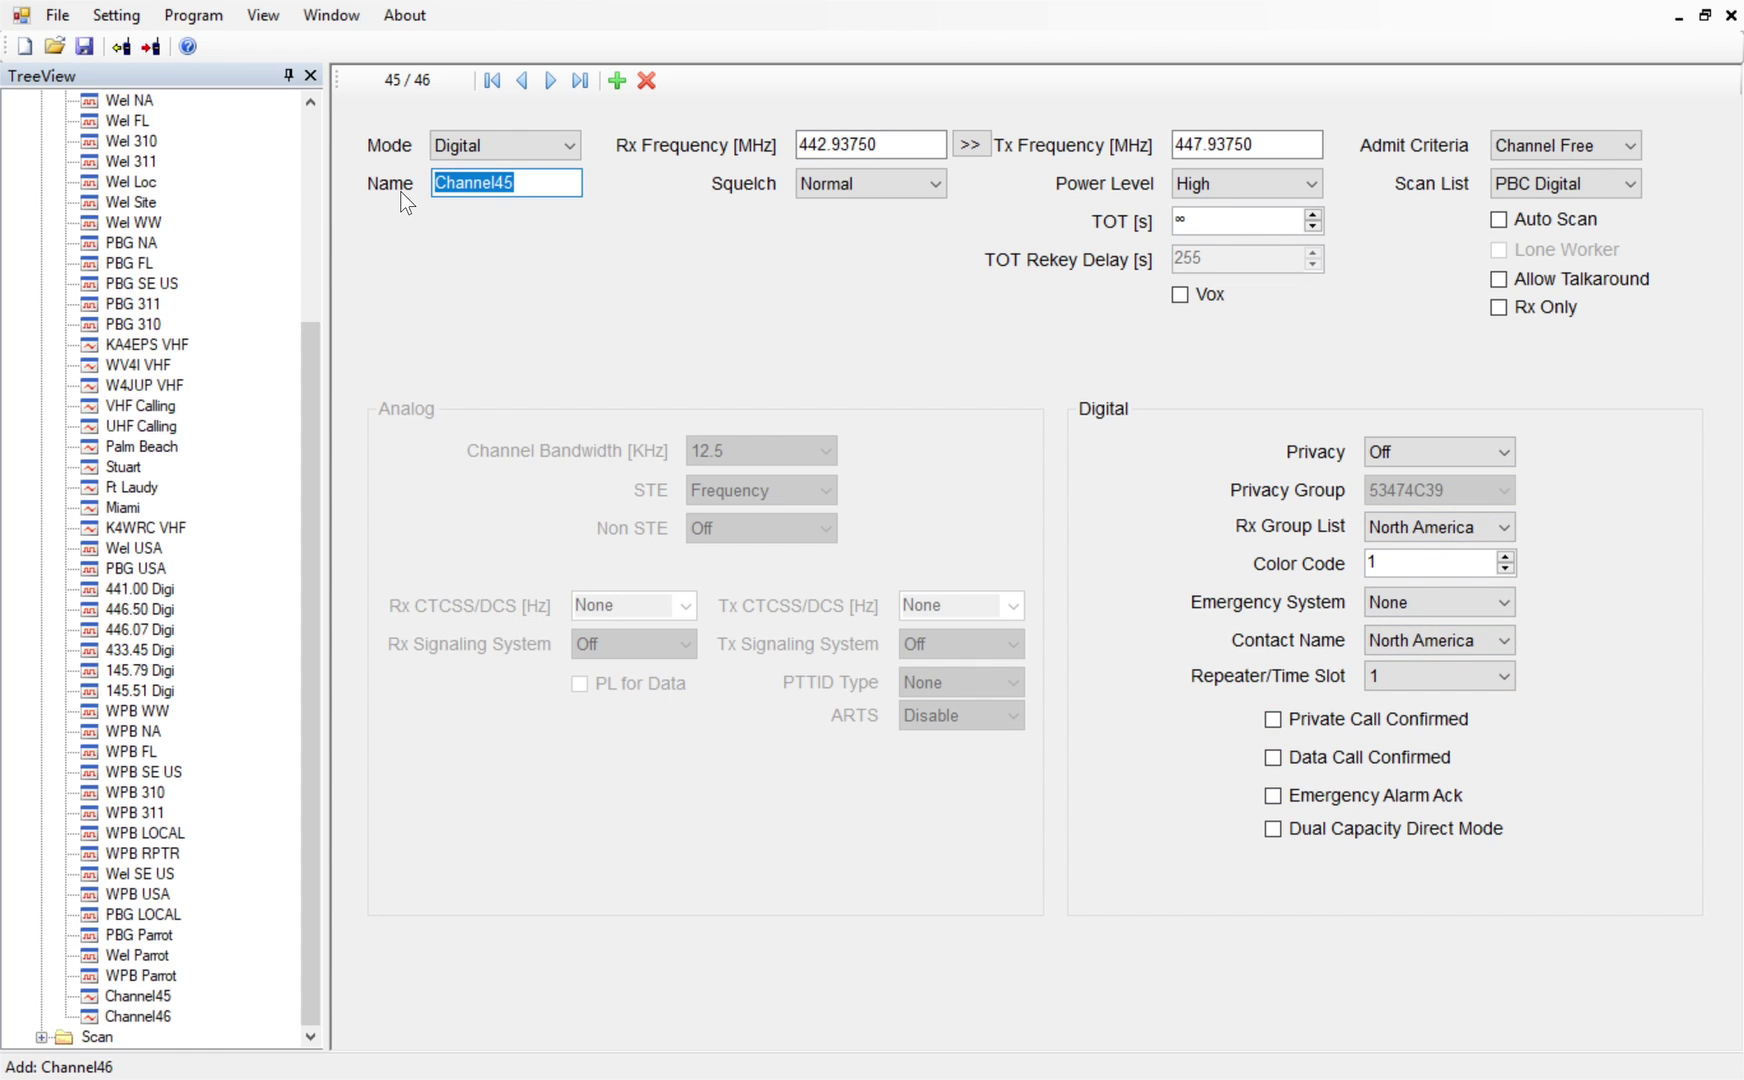
{"action": "type", "text": "WEL"}
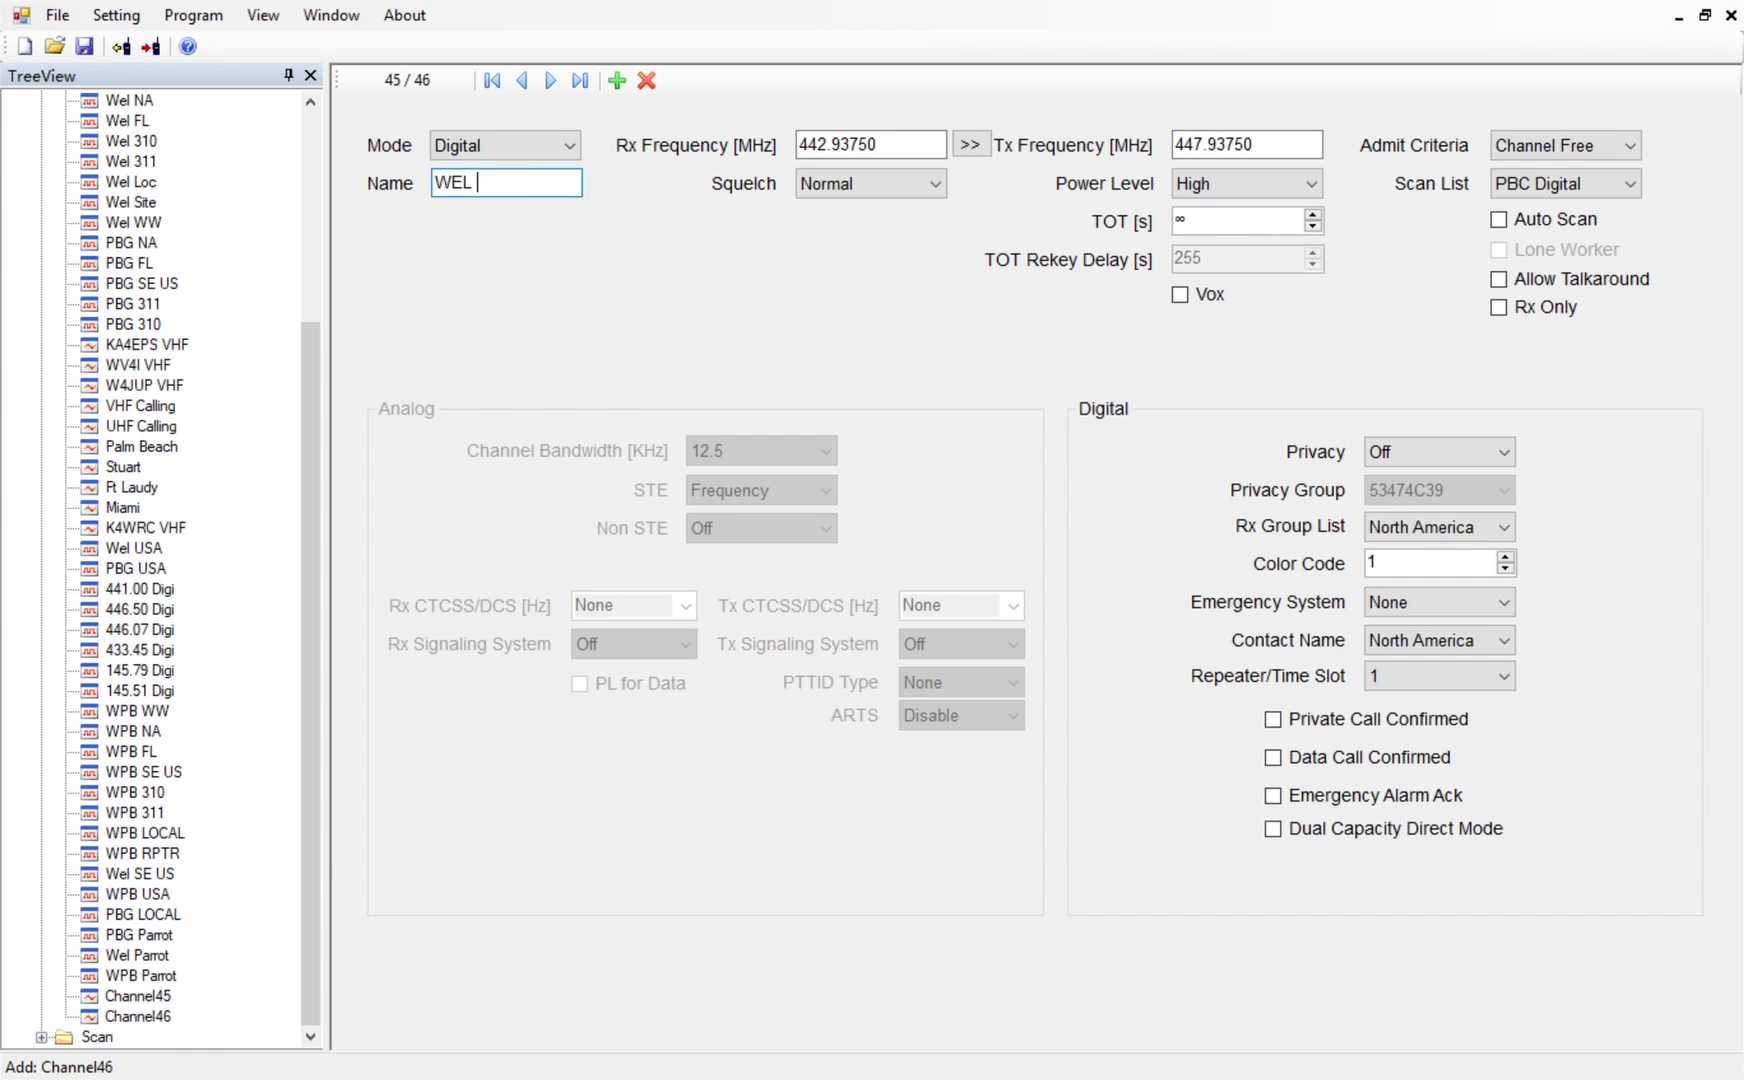
{"action": "type", "text": " TEST"}
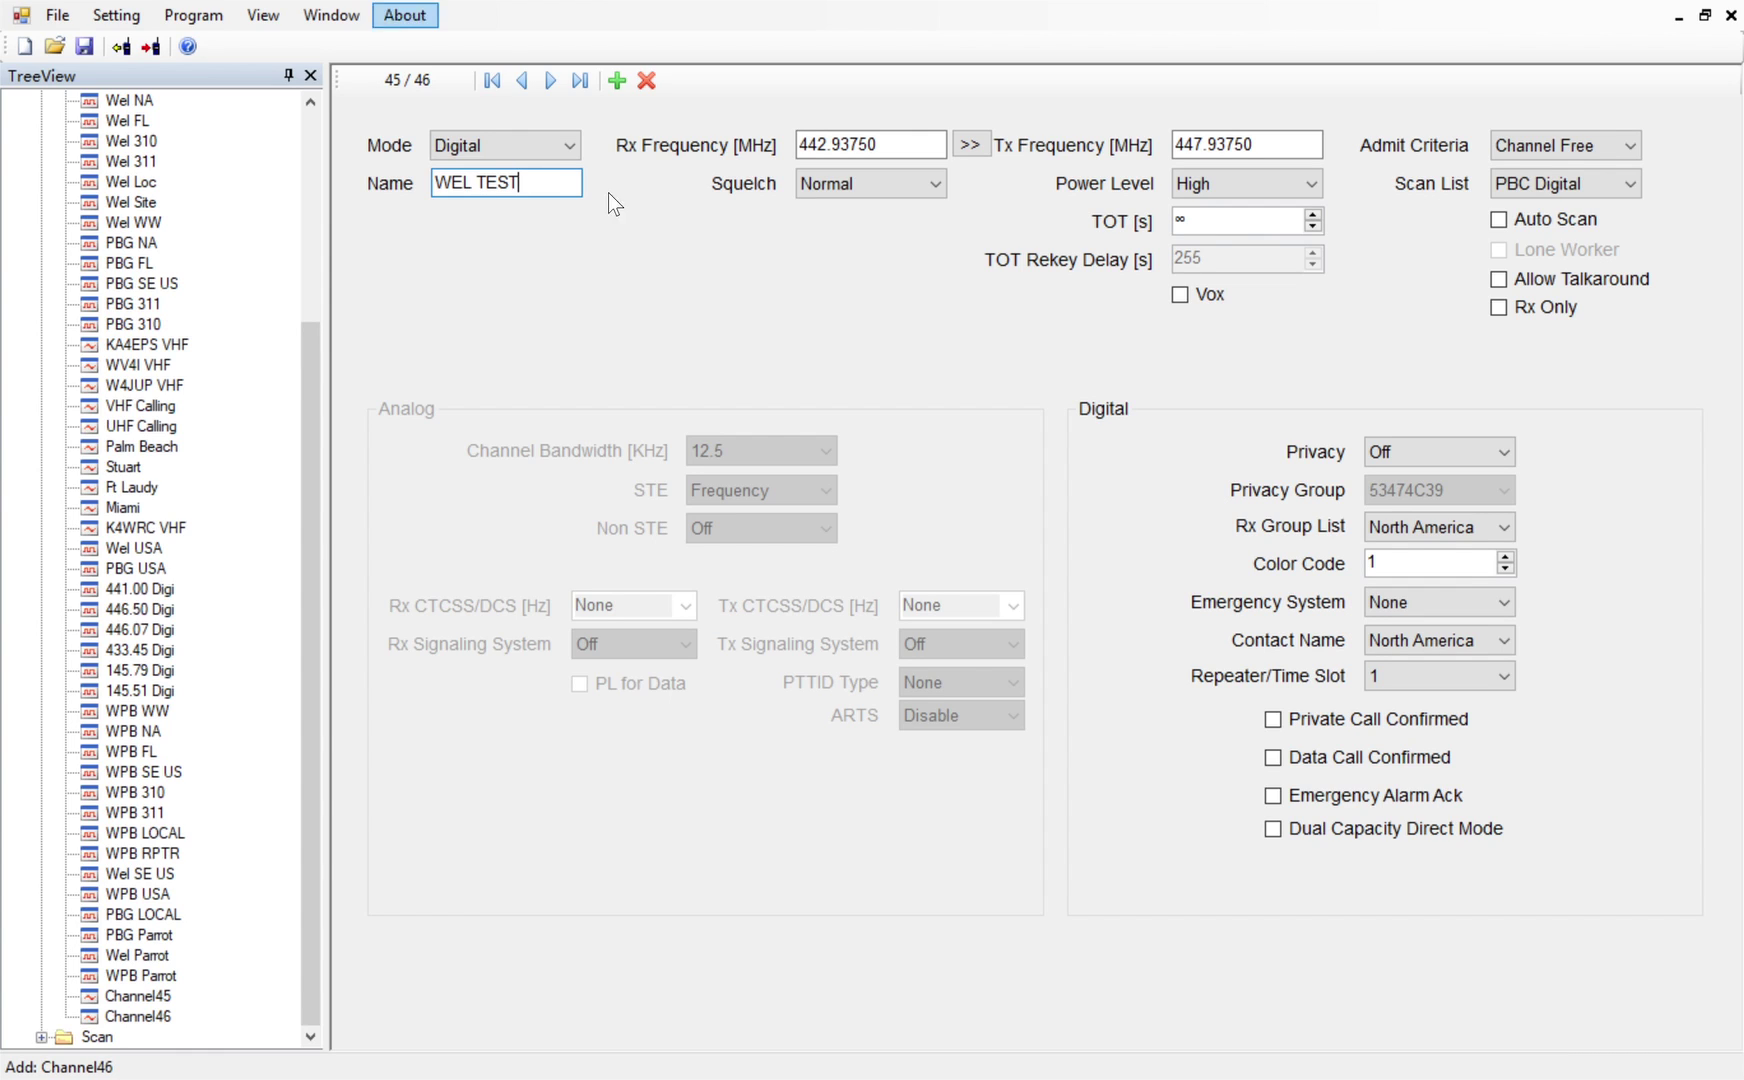
{"action": "left_click_drag", "start_coordinate": [556, 193], "coordinate": [499, 195]}
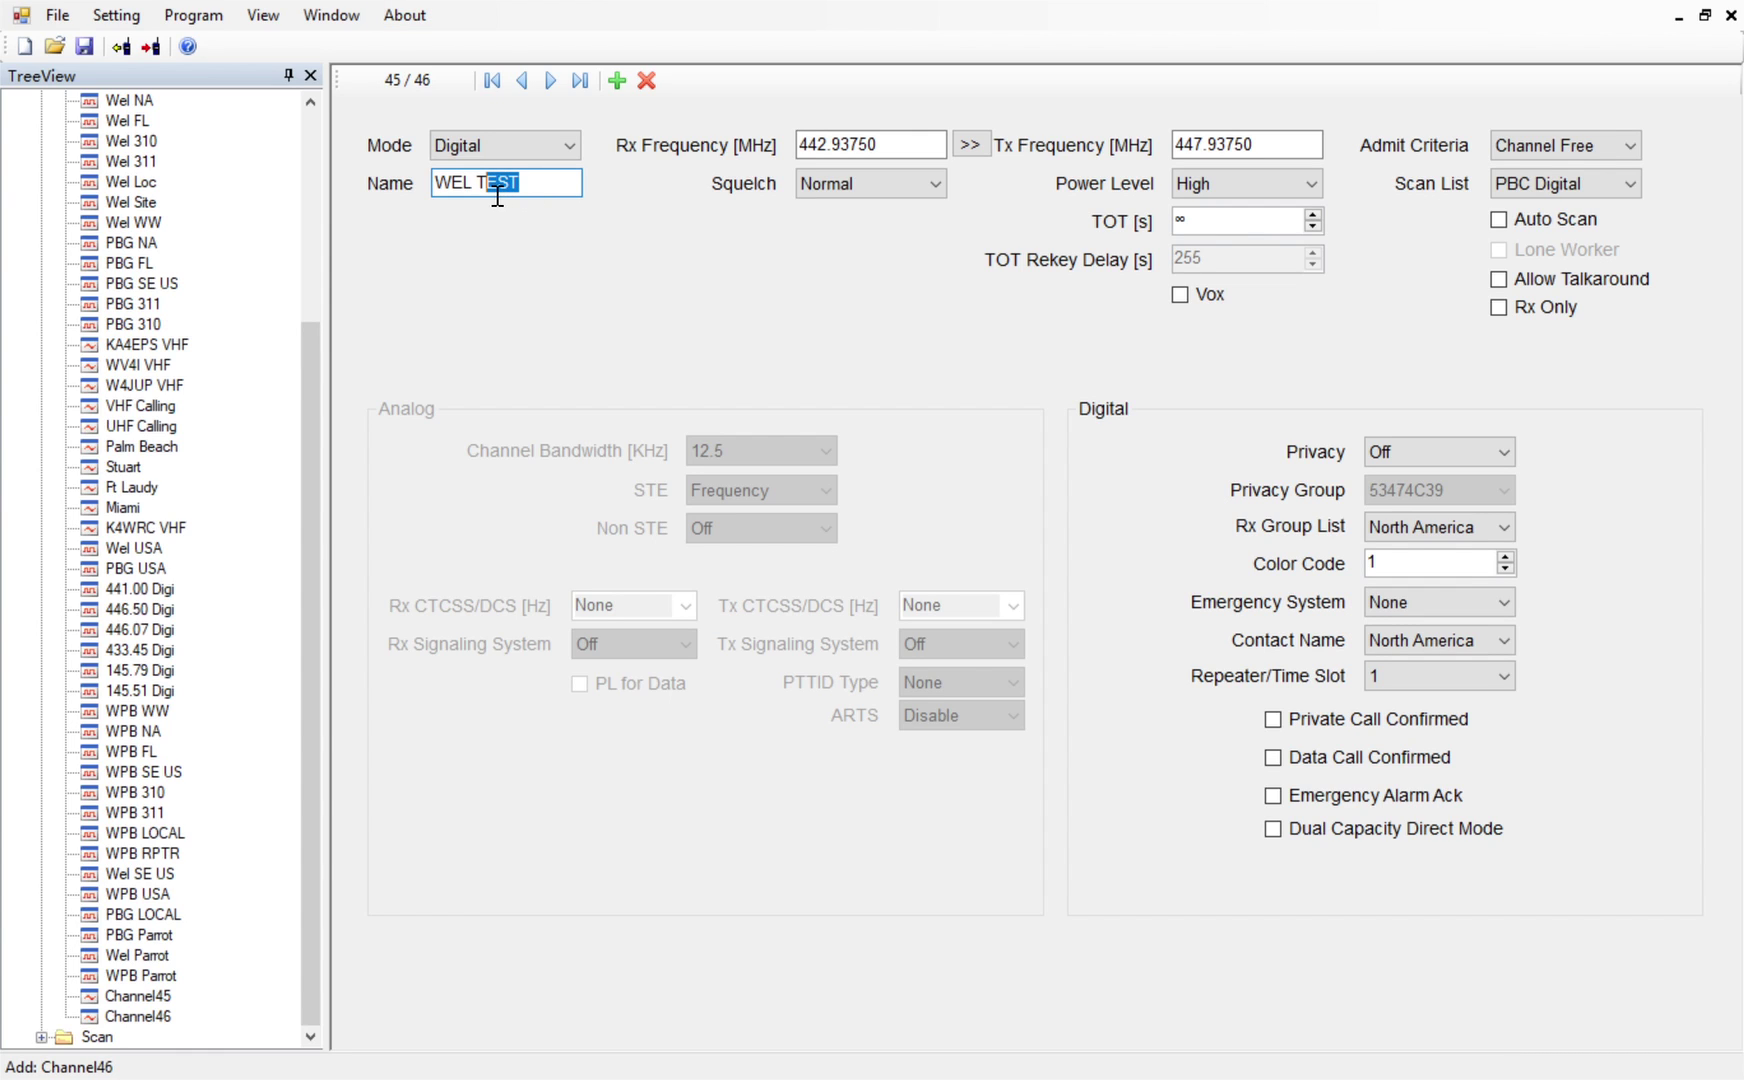
{"action": "key", "text": "BackSpace"}
{"action": "key", "text": "BackSpace"}
{"action": "type", "text": "31"}
{"action": "type", "text": "2"}
{"action": "key", "text": "Return"}
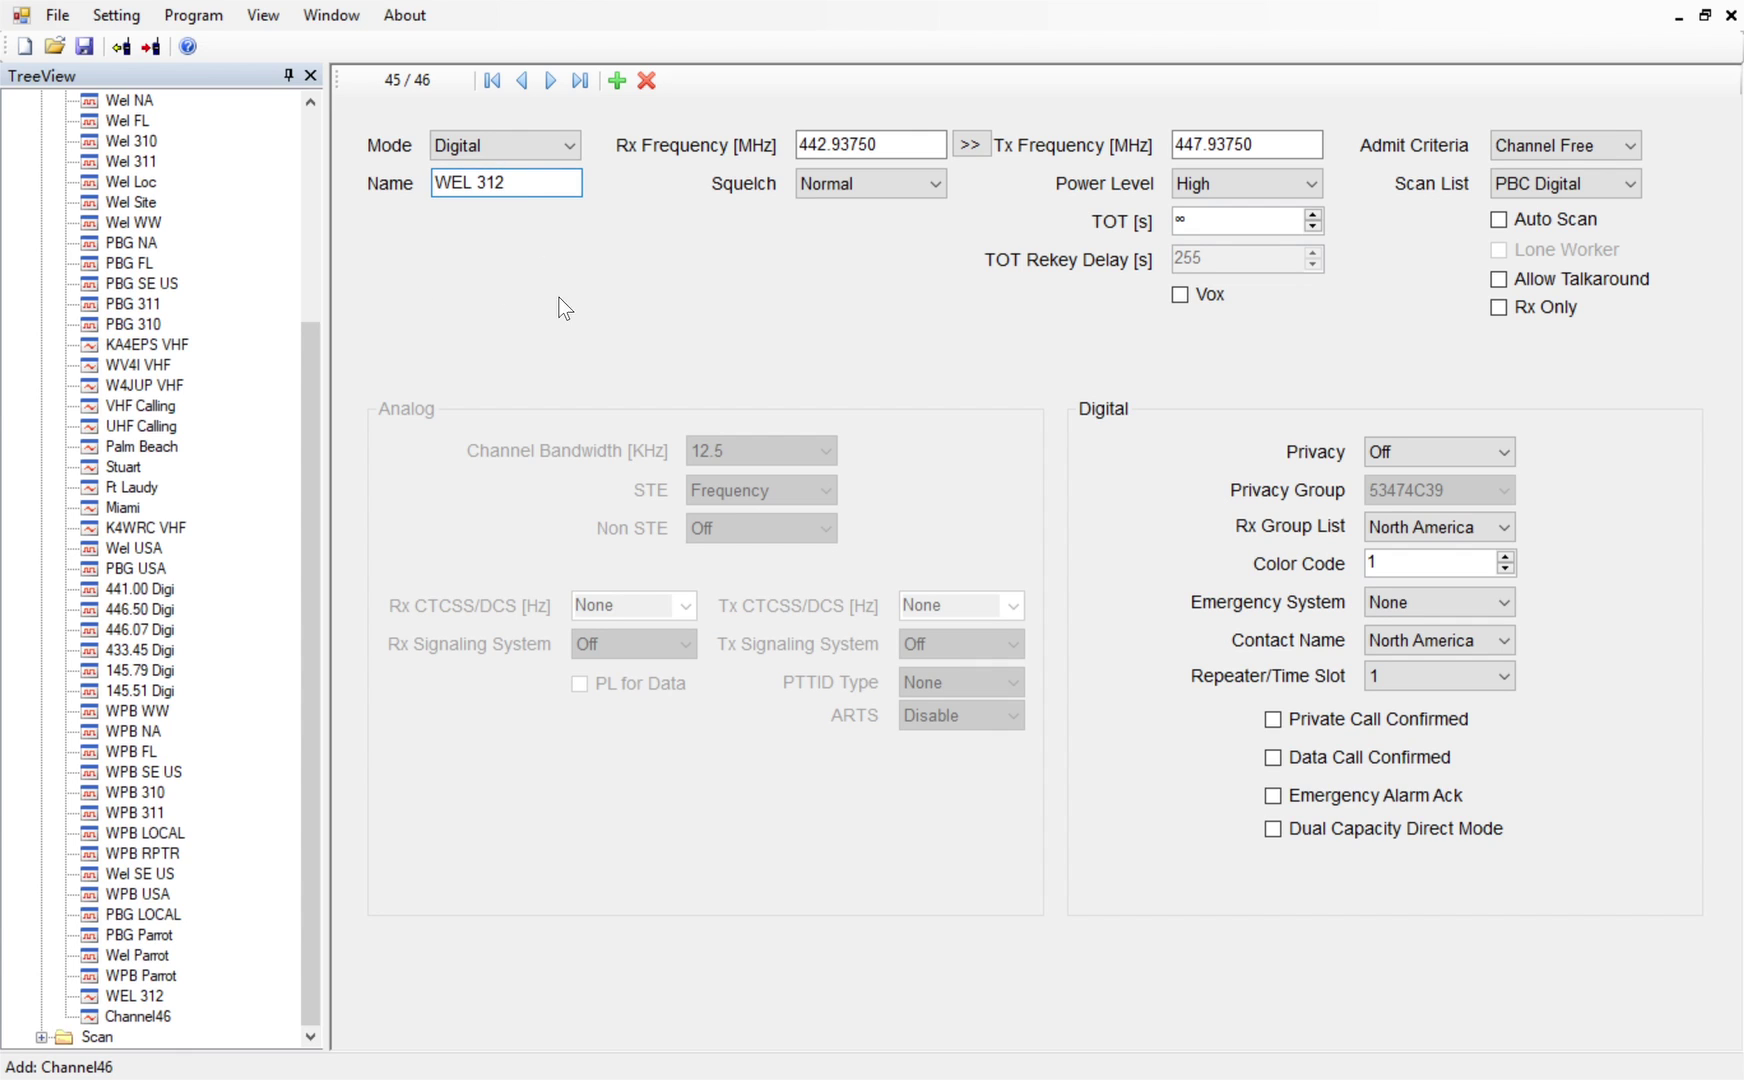
Rename Channel46 as WEL 313
{"action": "left_click", "coordinate": [141, 1020]}
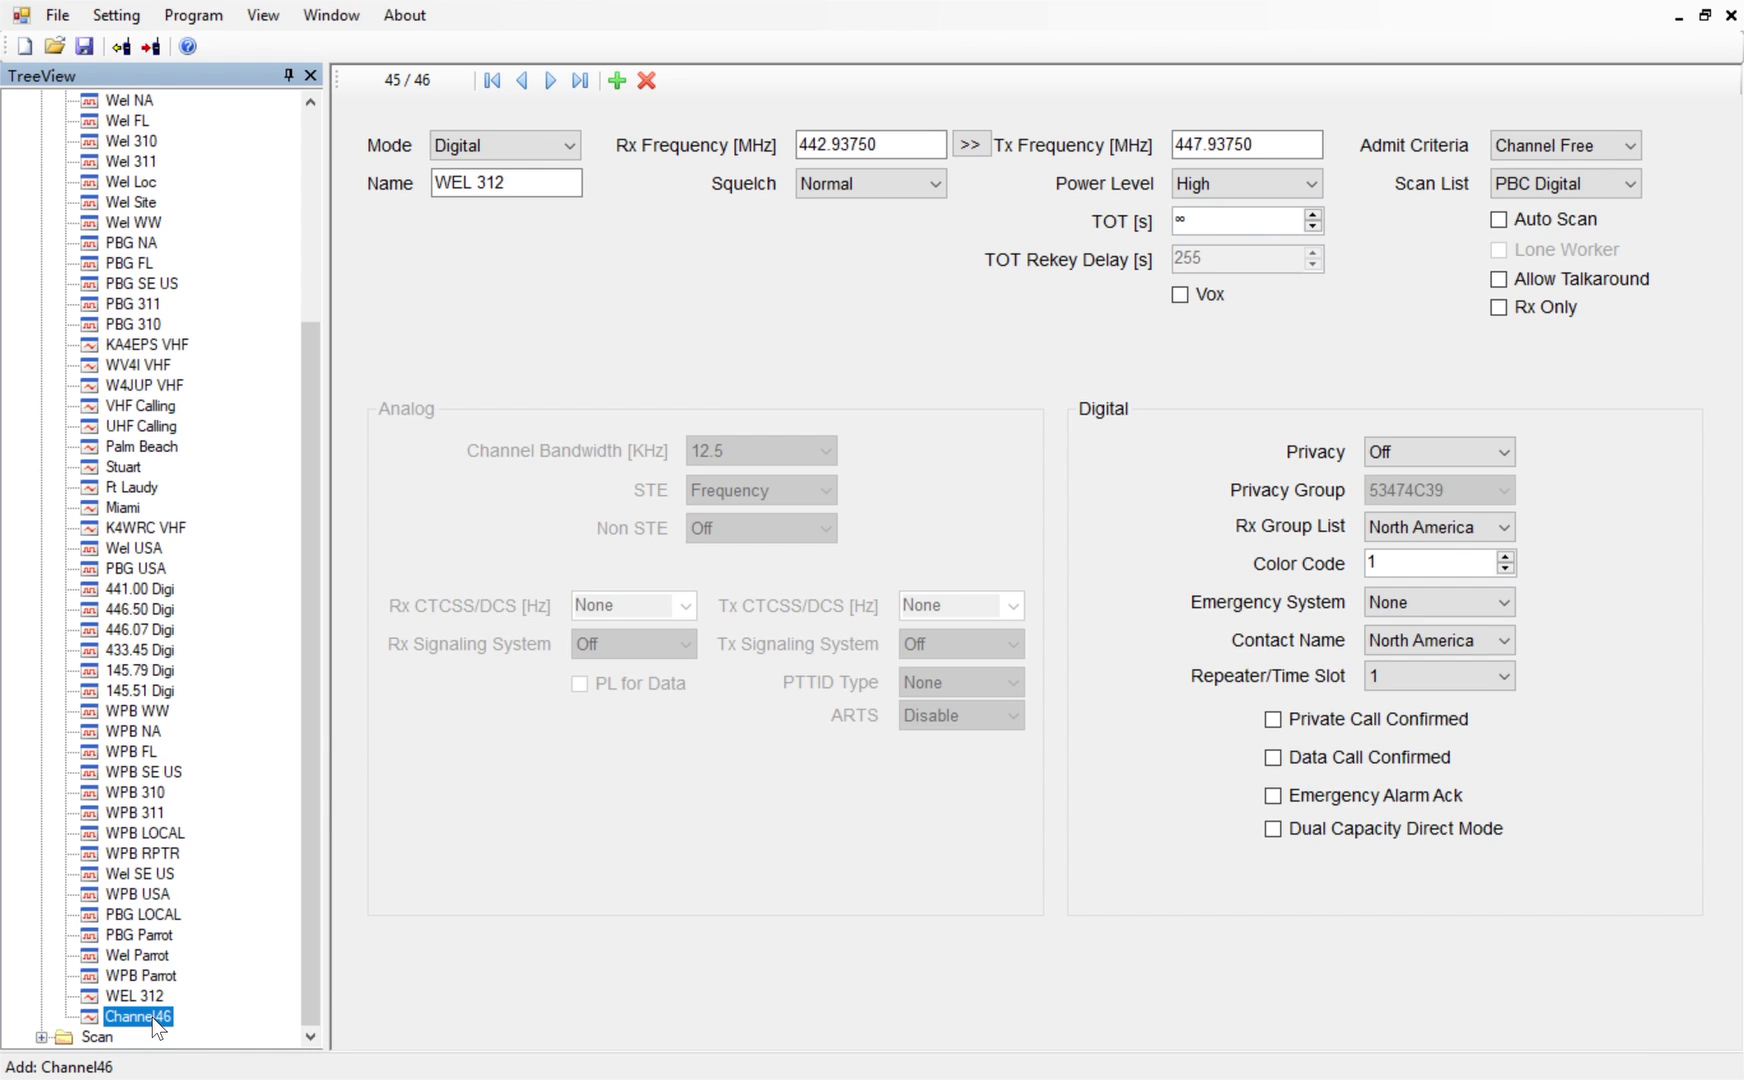
{"action": "key", "text": "F2"}
{"action": "type", "text": "WEL 313"}
{"action": "key", "text": "Return"}
Set the WEL 312 channel's Rx group list to TAC CH and its contact name to TAC 311
{"action": "left_click", "coordinate": [132, 996]}
{"action": "left_click", "coordinate": [1433, 535]}
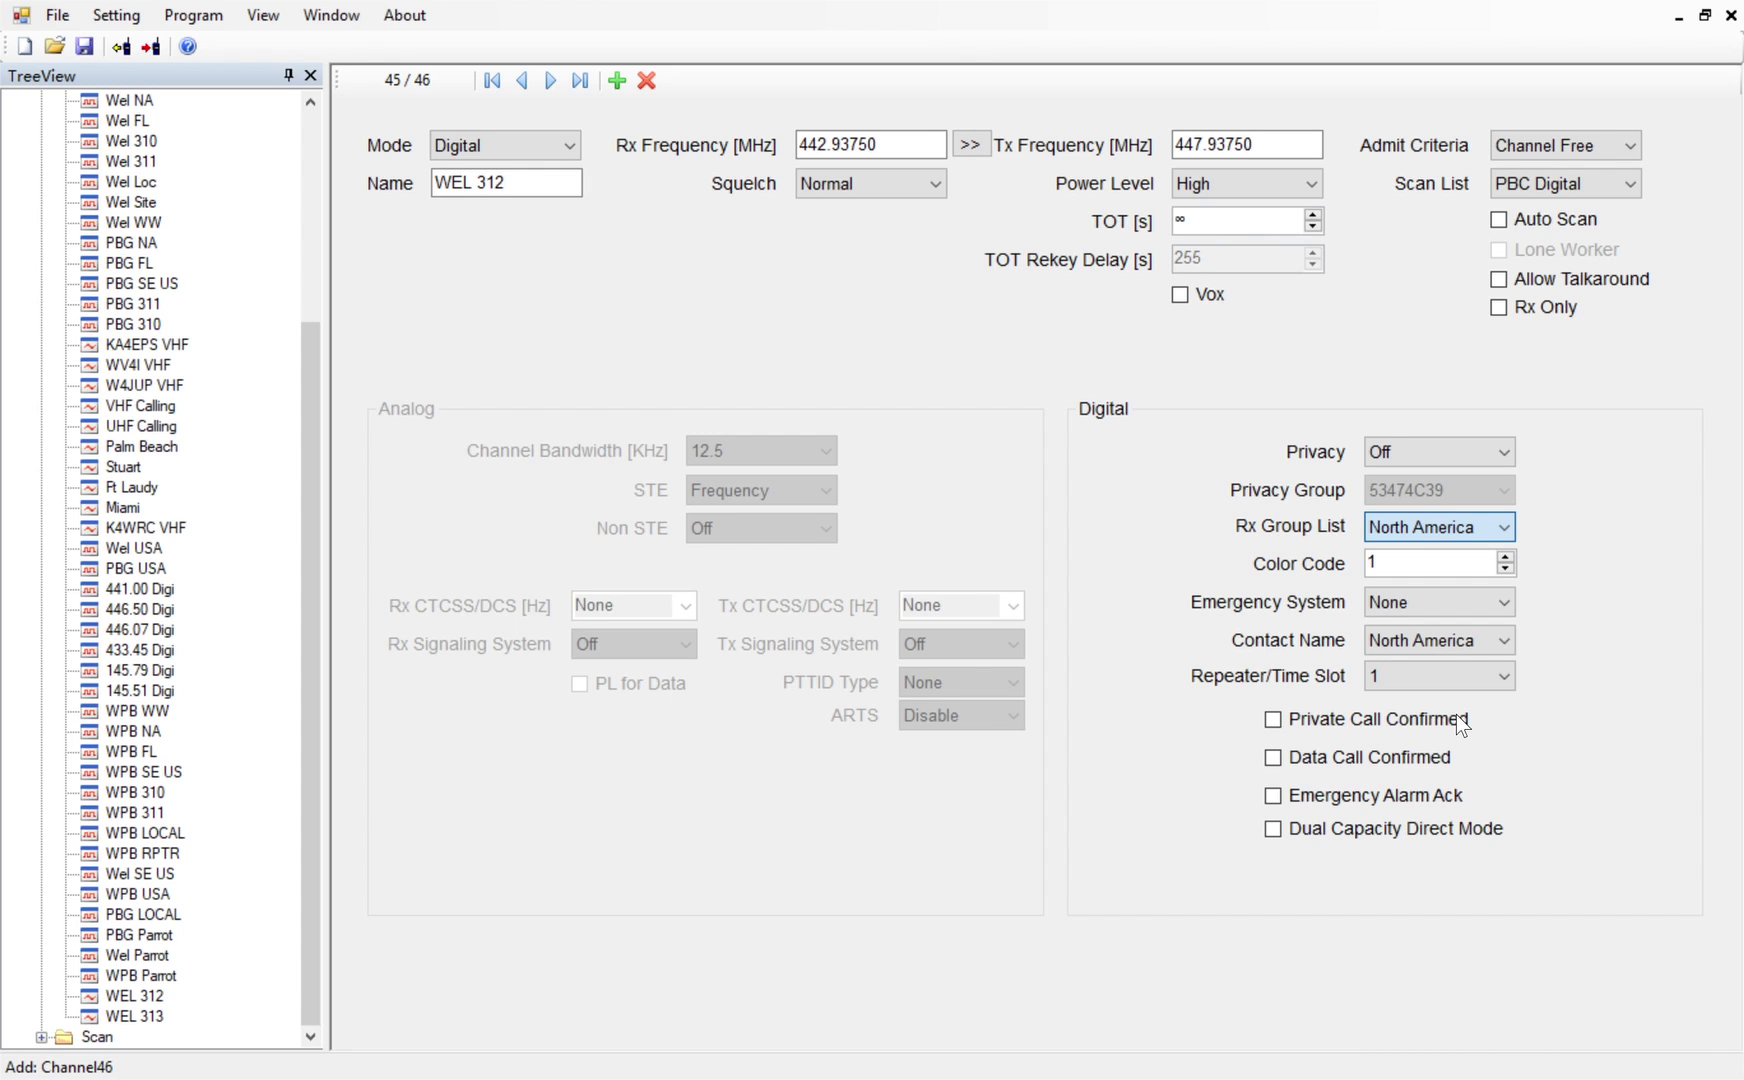
{"action": "key", "text": "Down"}
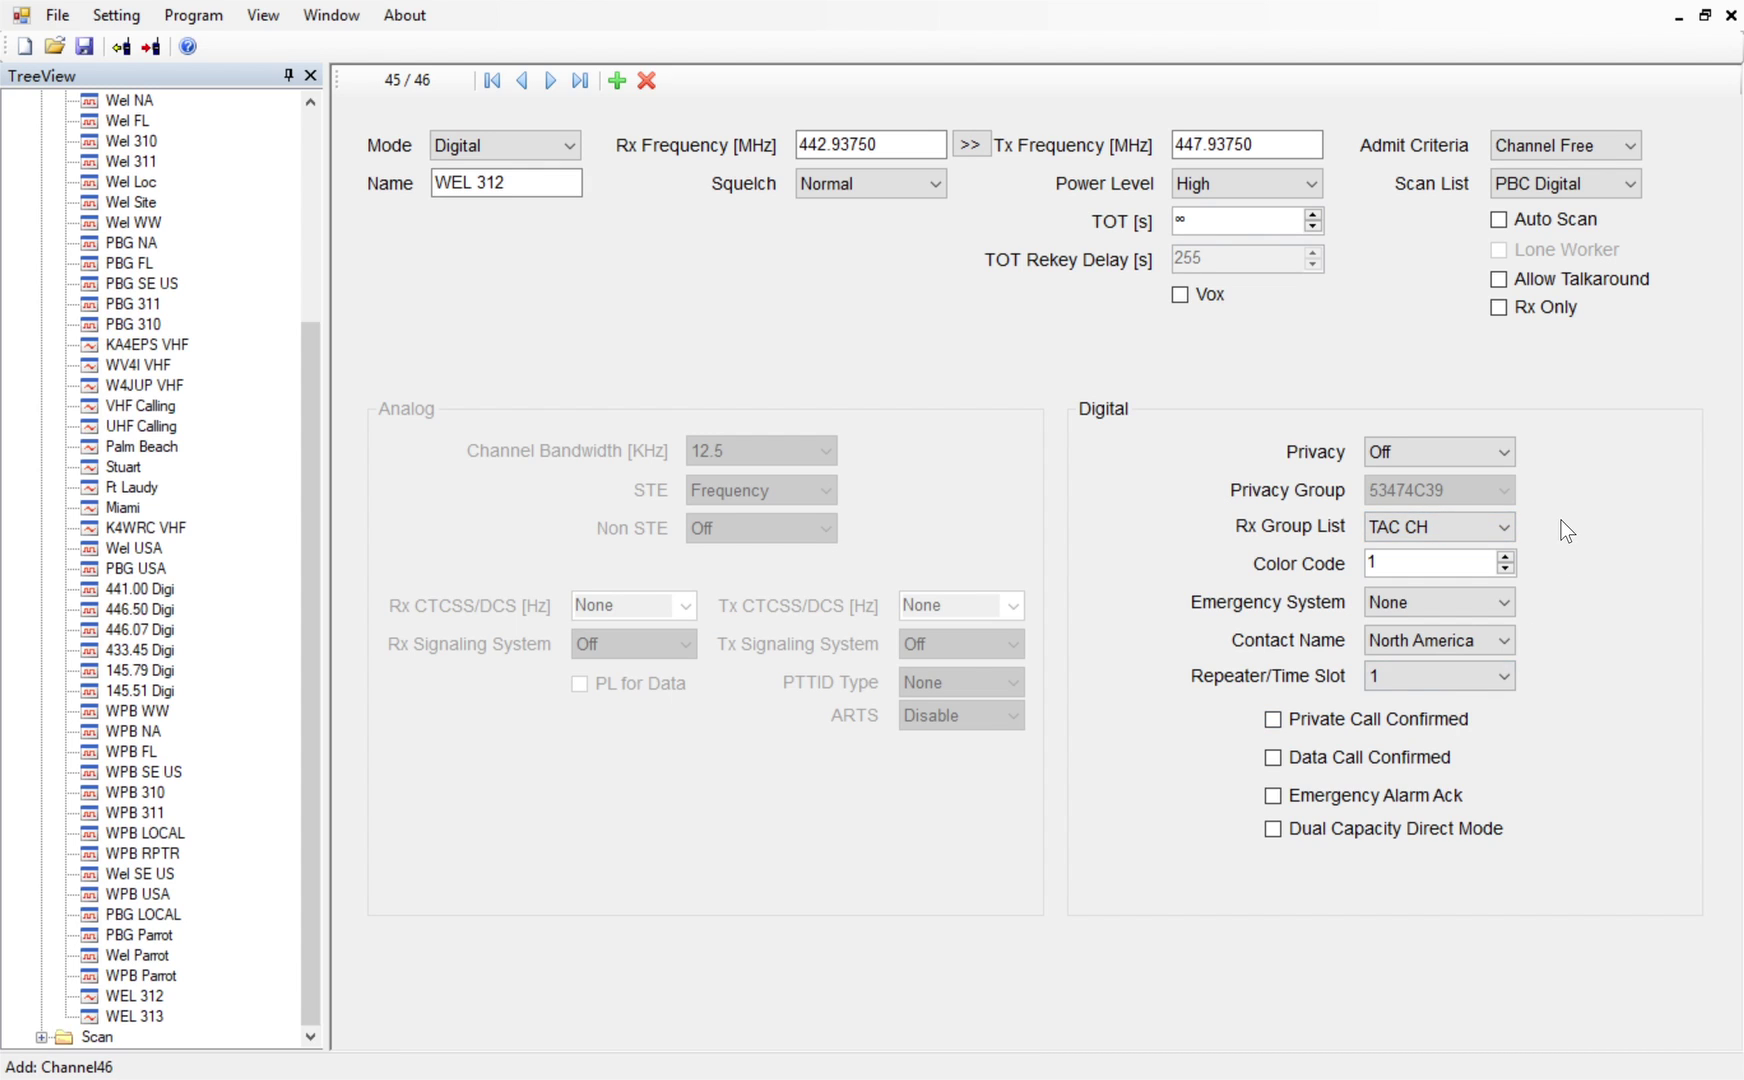
{"action": "left_click", "coordinate": [1452, 573]}
{"action": "left_click", "coordinate": [1427, 640]}
{"action": "key", "text": "Down"}
{"action": "left_click", "coordinate": [1378, 572]}
Set the WEL 313 channel's Rx group list to TAC CH and its contact name to TAC 313
{"action": "left_click", "coordinate": [550, 81]}
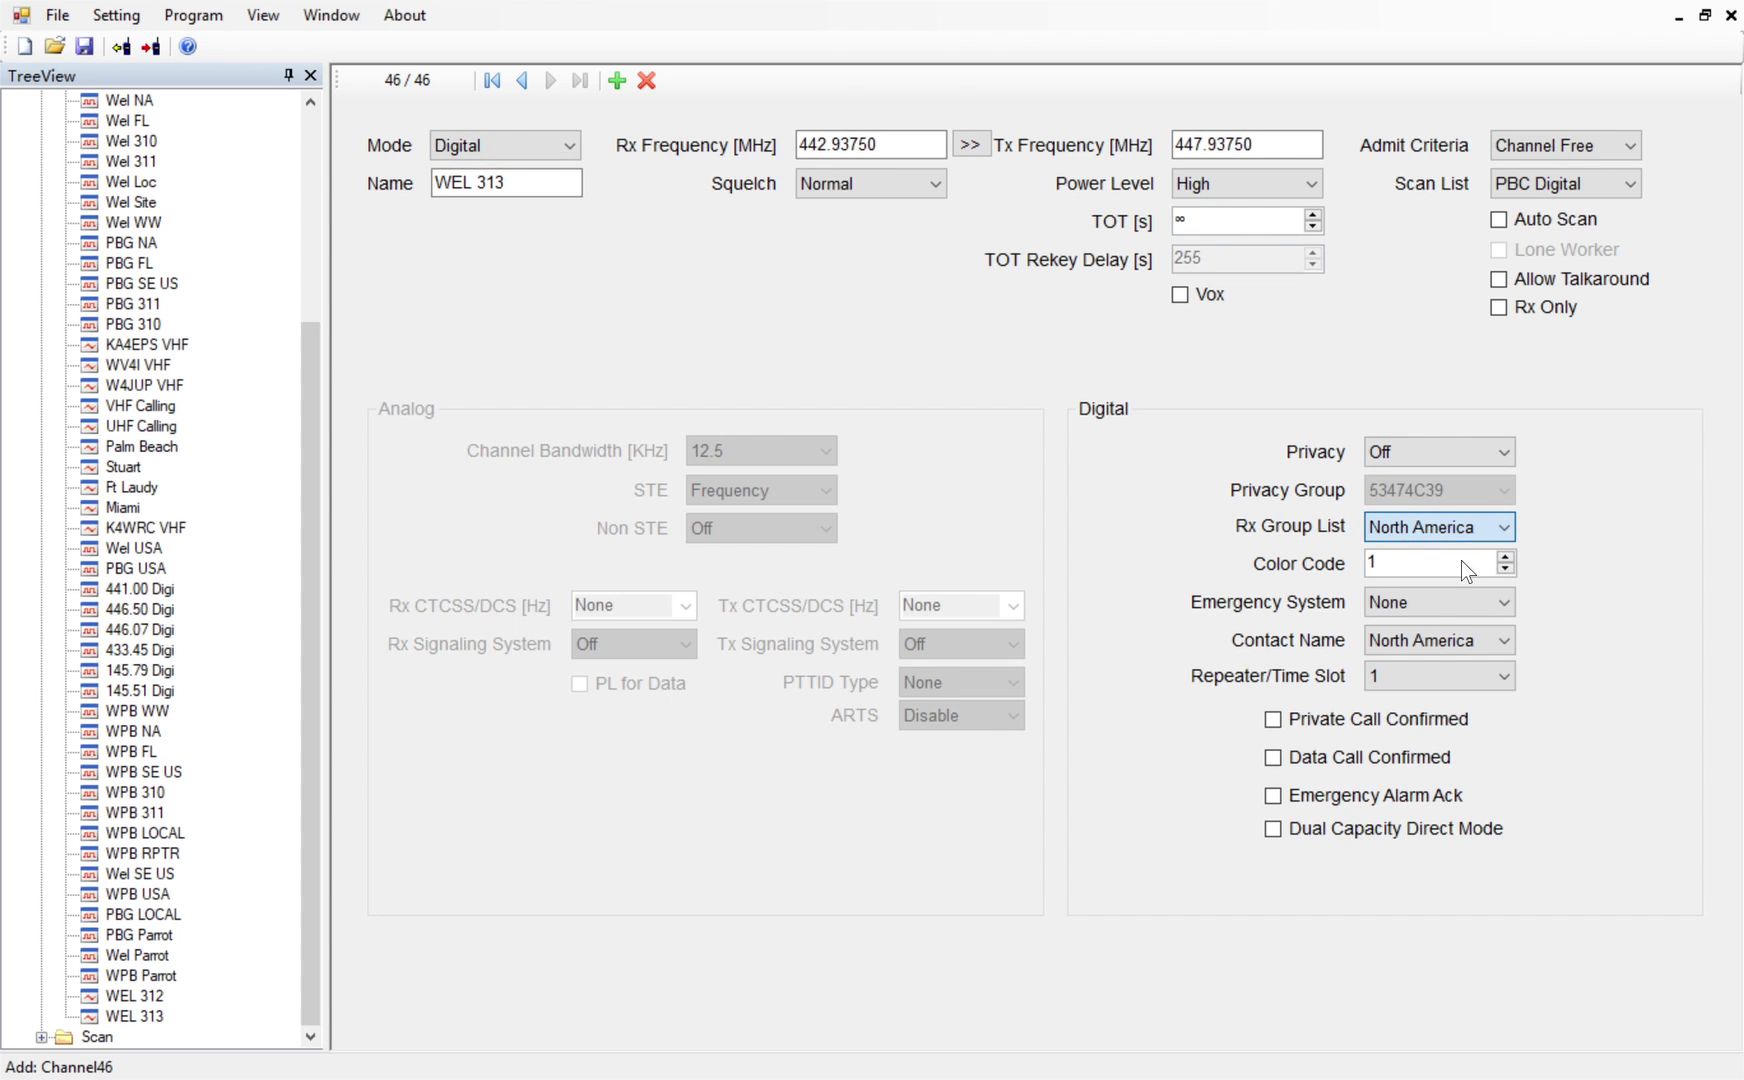
{"action": "scroll", "coordinate": [1456, 727], "scroll_direction": "down", "scroll_amount": 1}
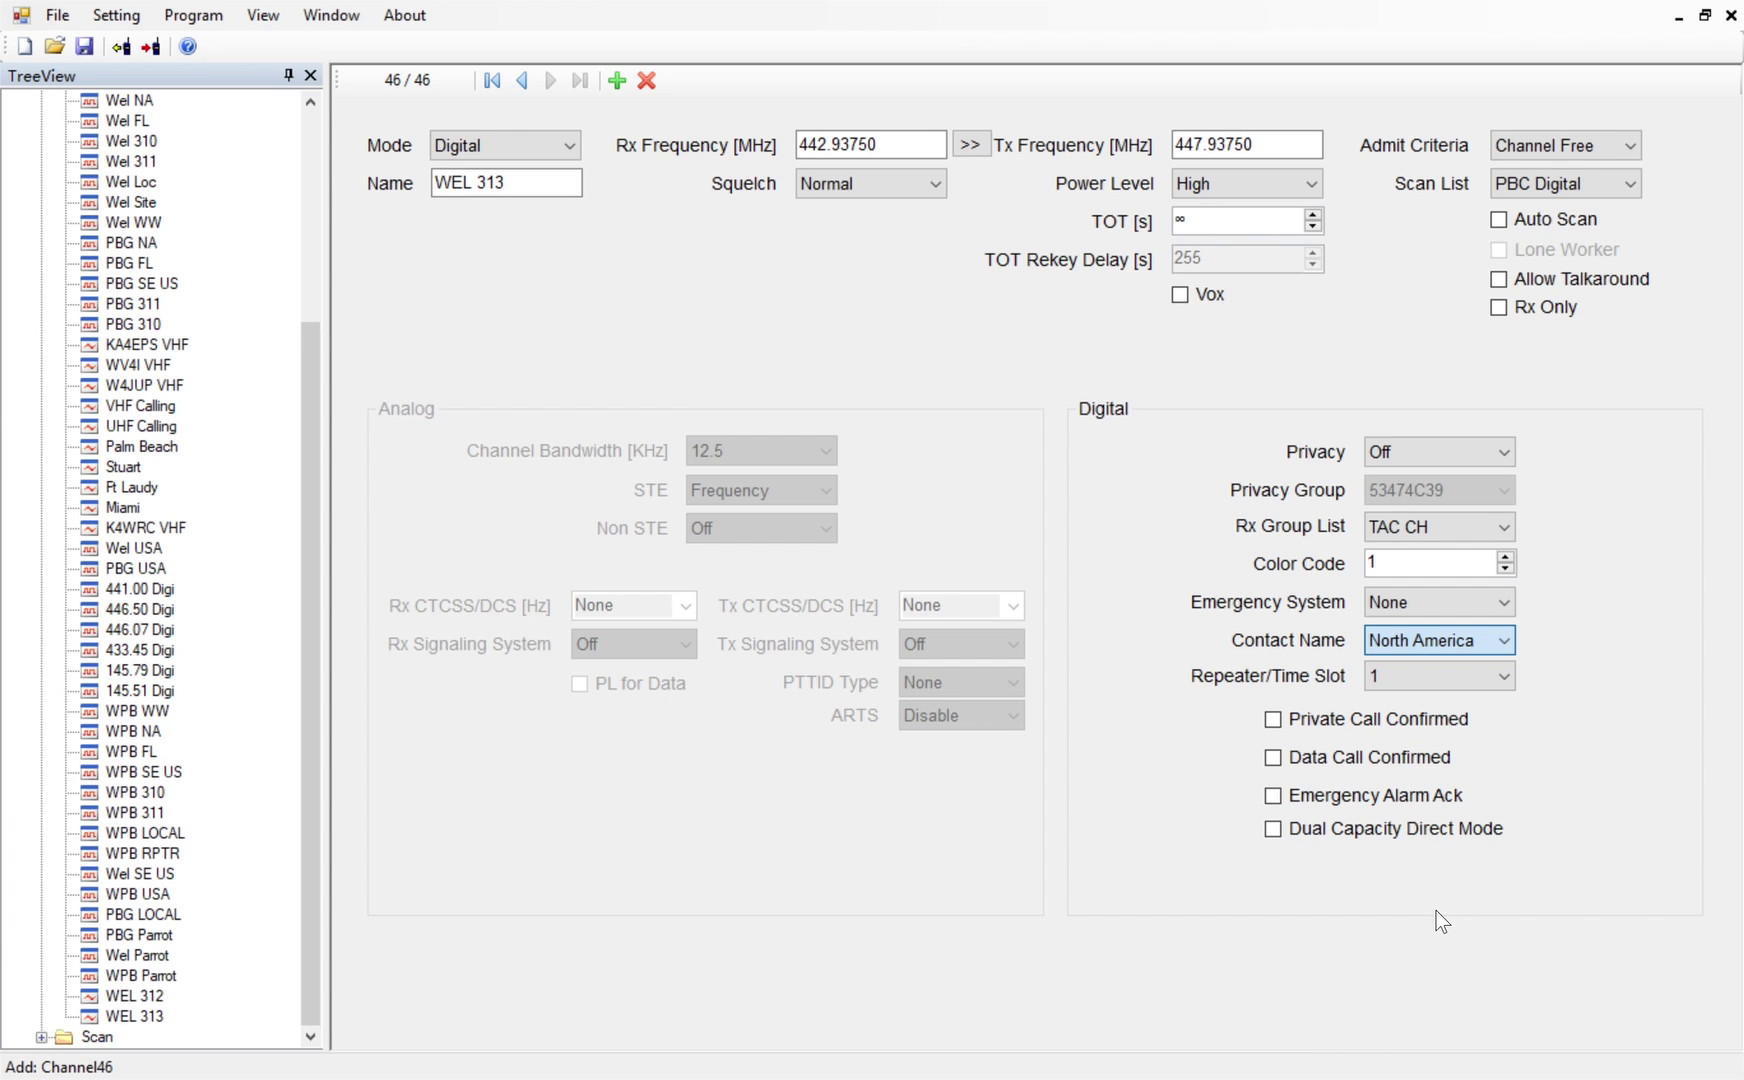
{"action": "key", "text": "Down"}
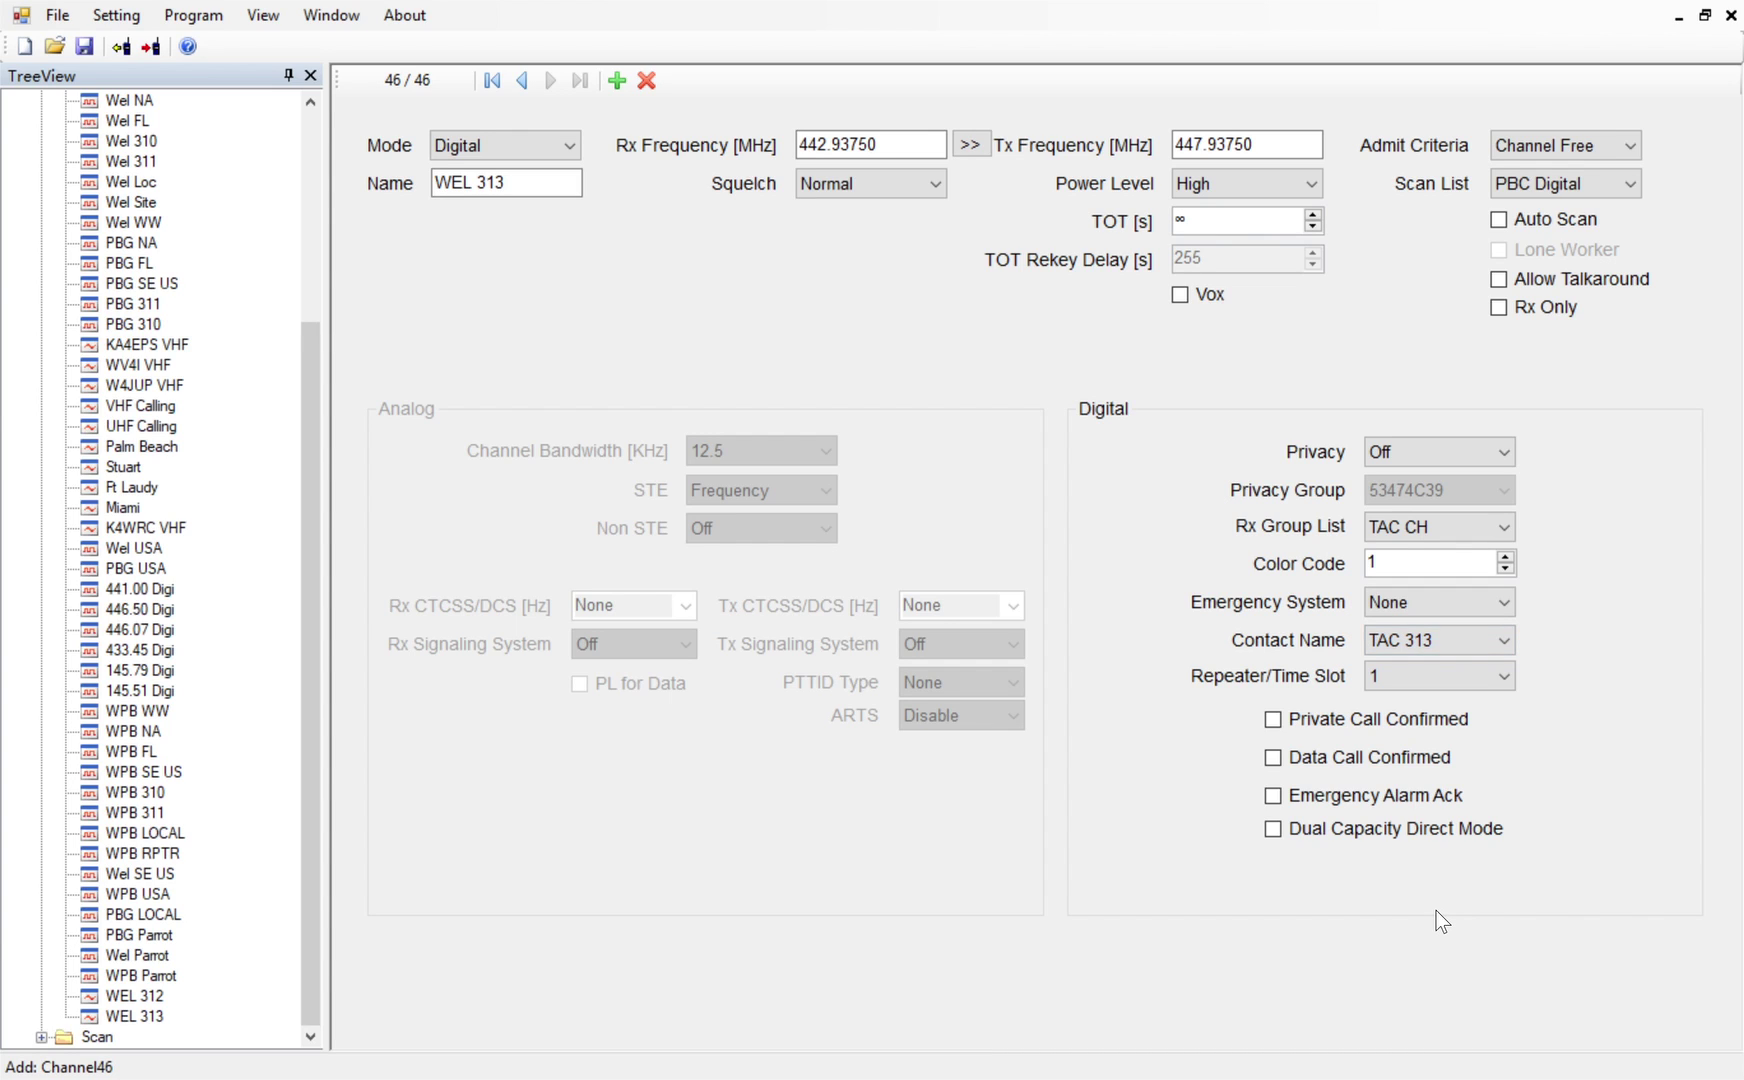
Correct the WEL 312 channel's contact name to TAC 312
{"action": "left_click", "coordinate": [138, 1000]}
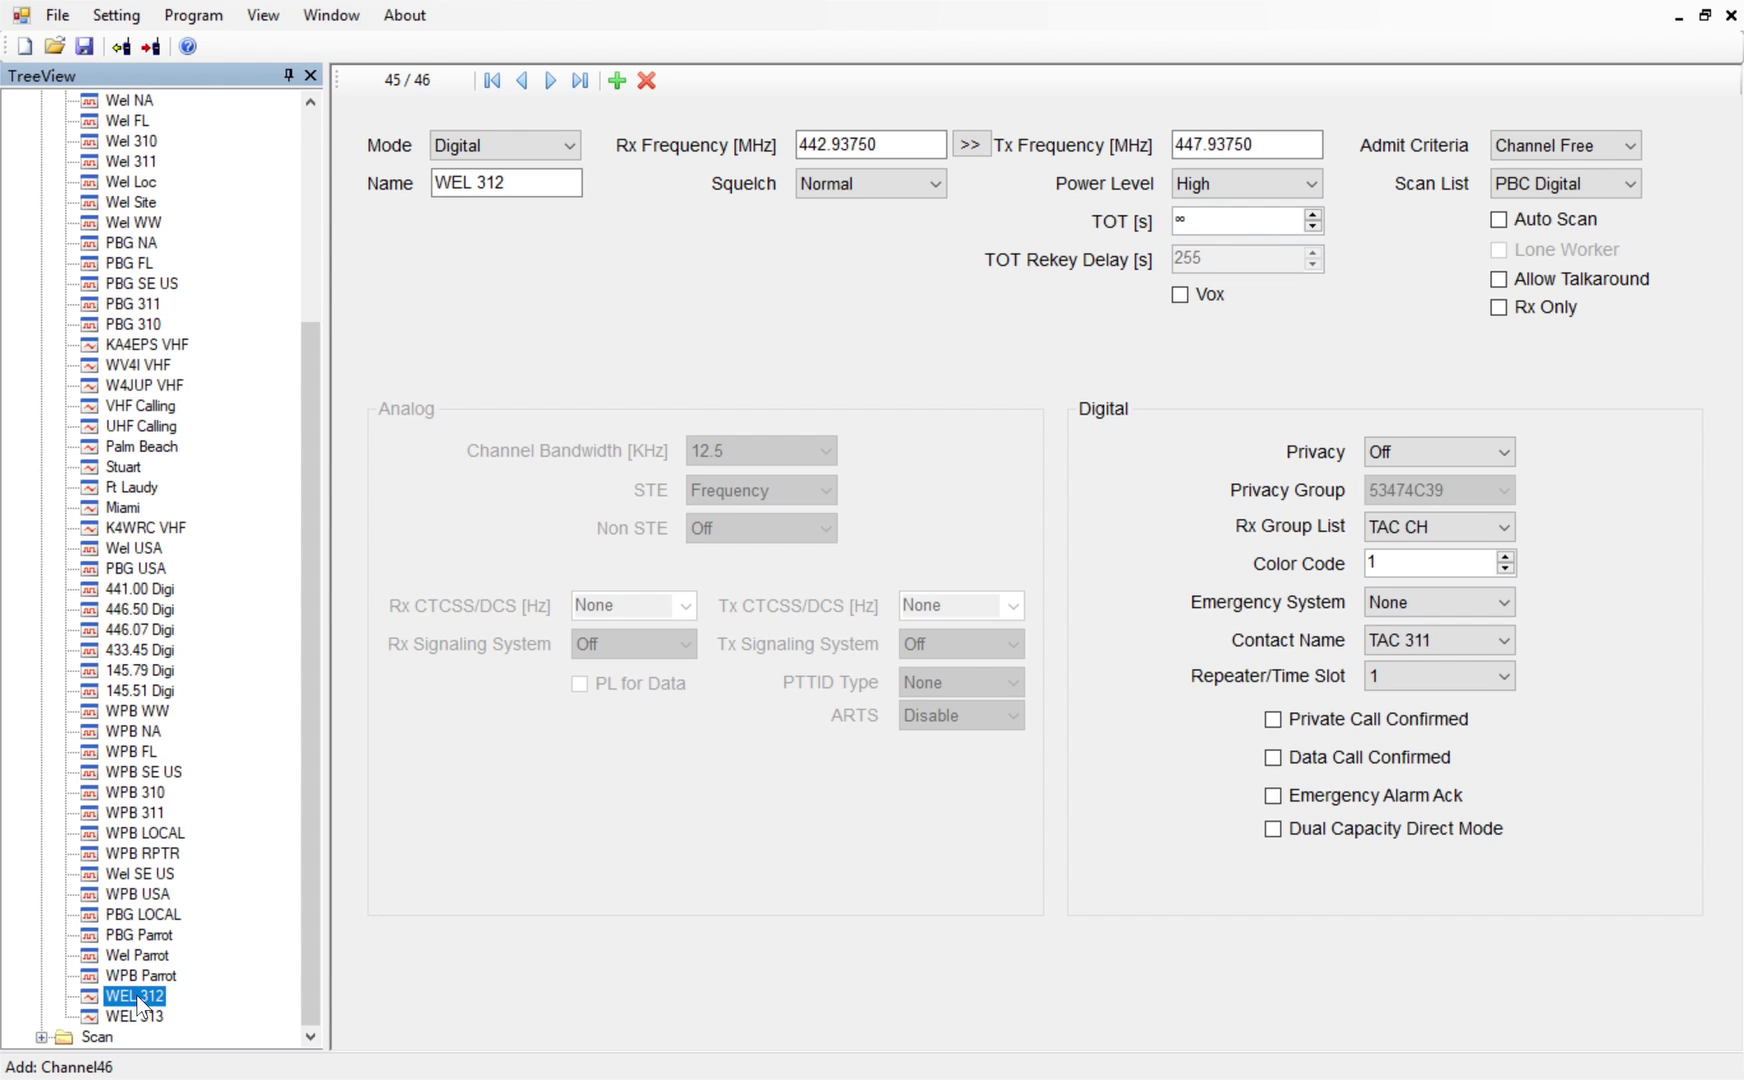
{"action": "left_click", "coordinate": [1450, 648]}
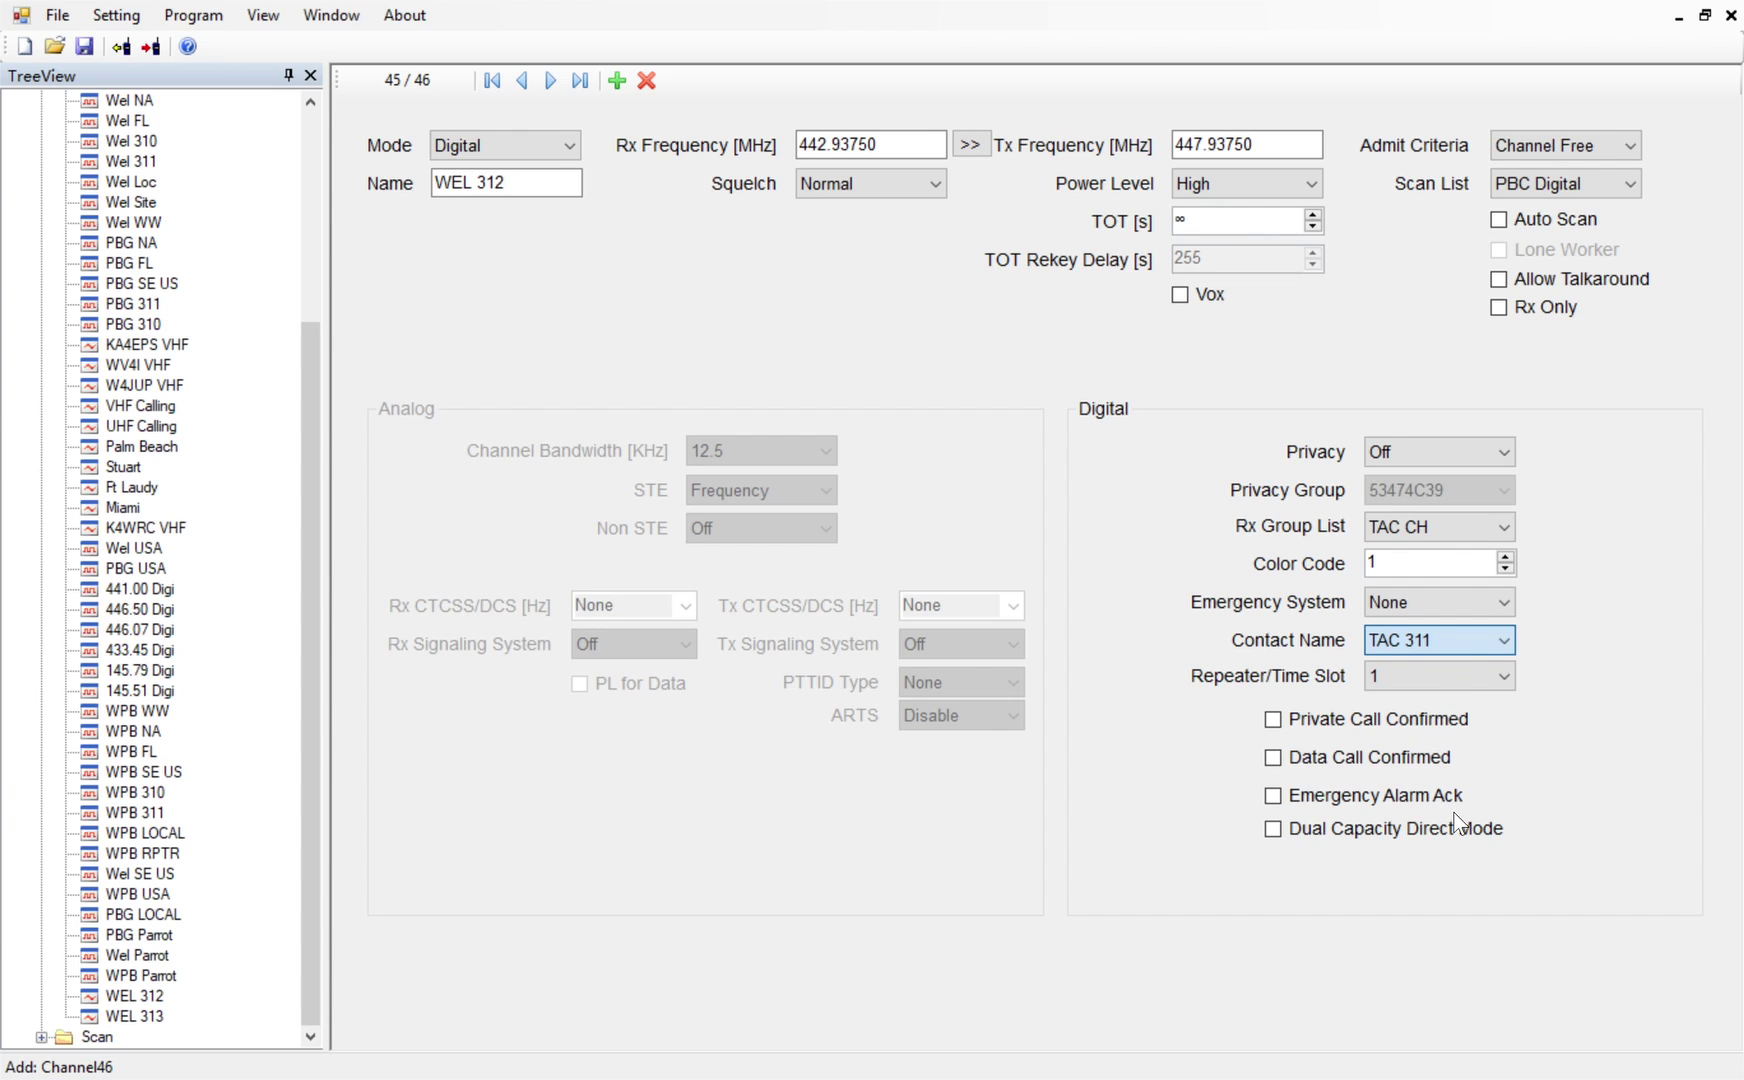
{"action": "key", "text": "Down"}
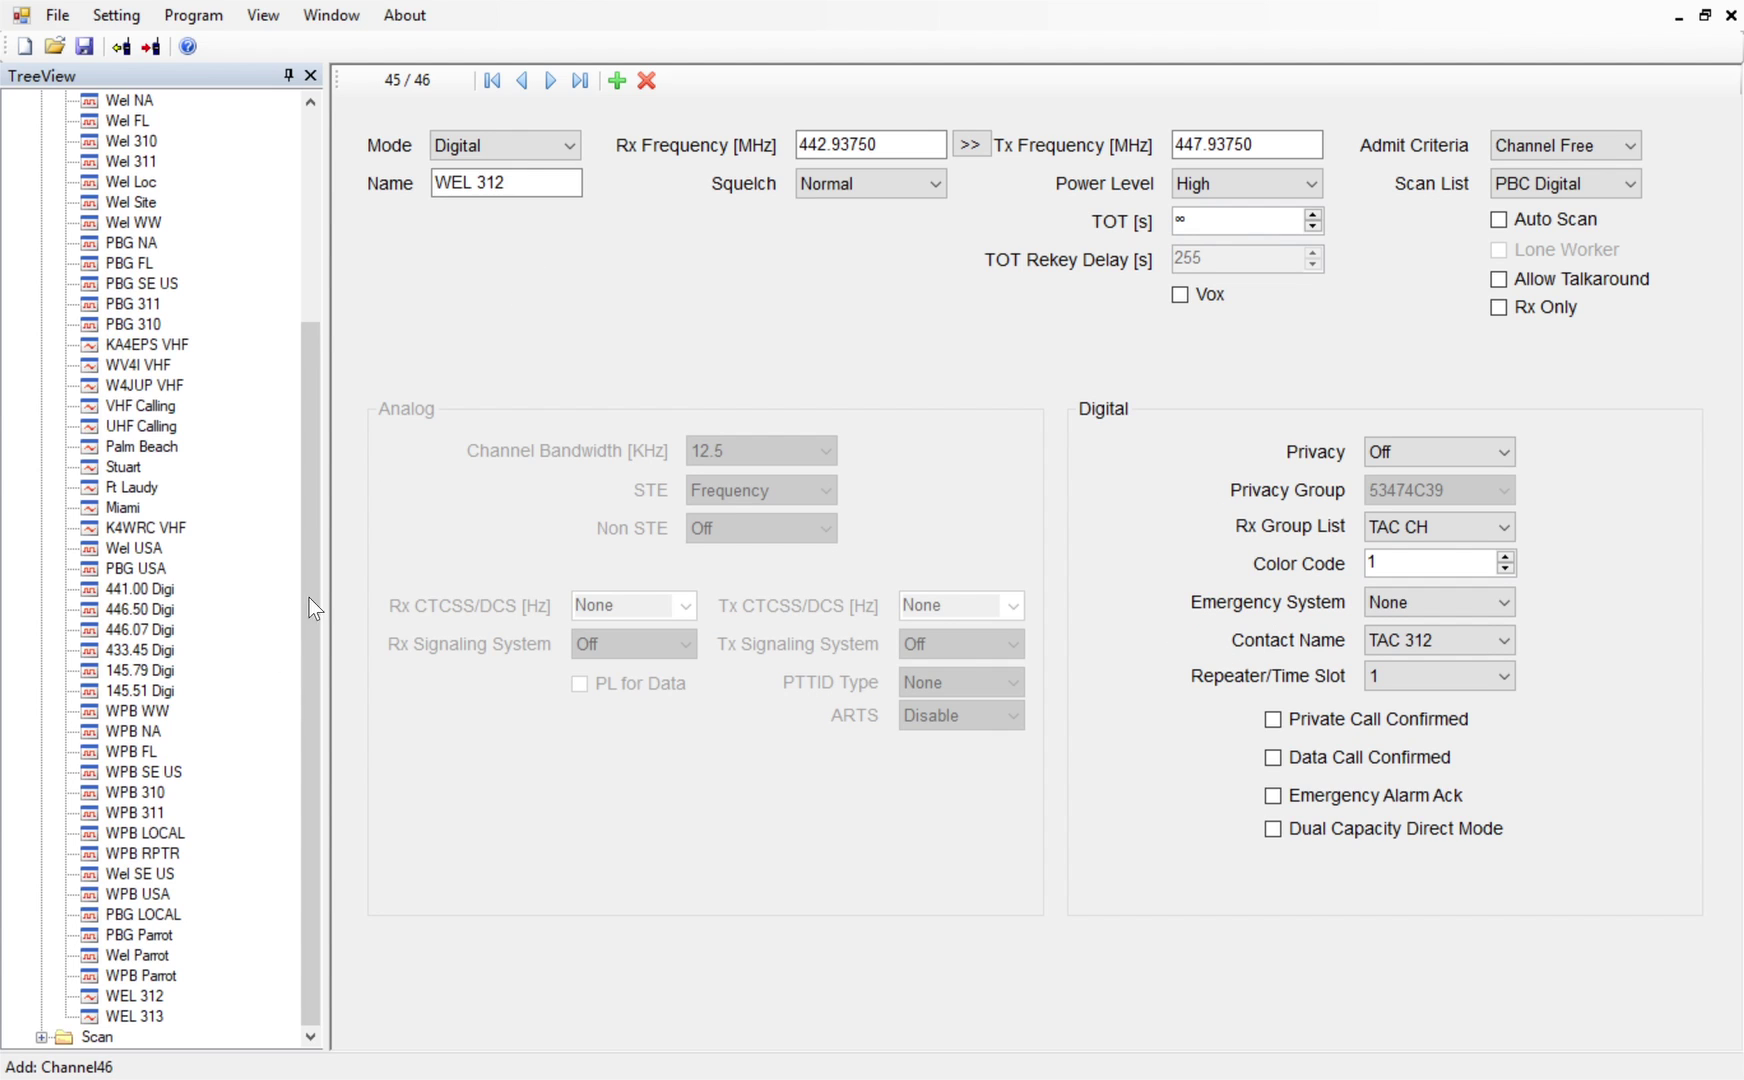
{"action": "left_click", "coordinate": [138, 997]}
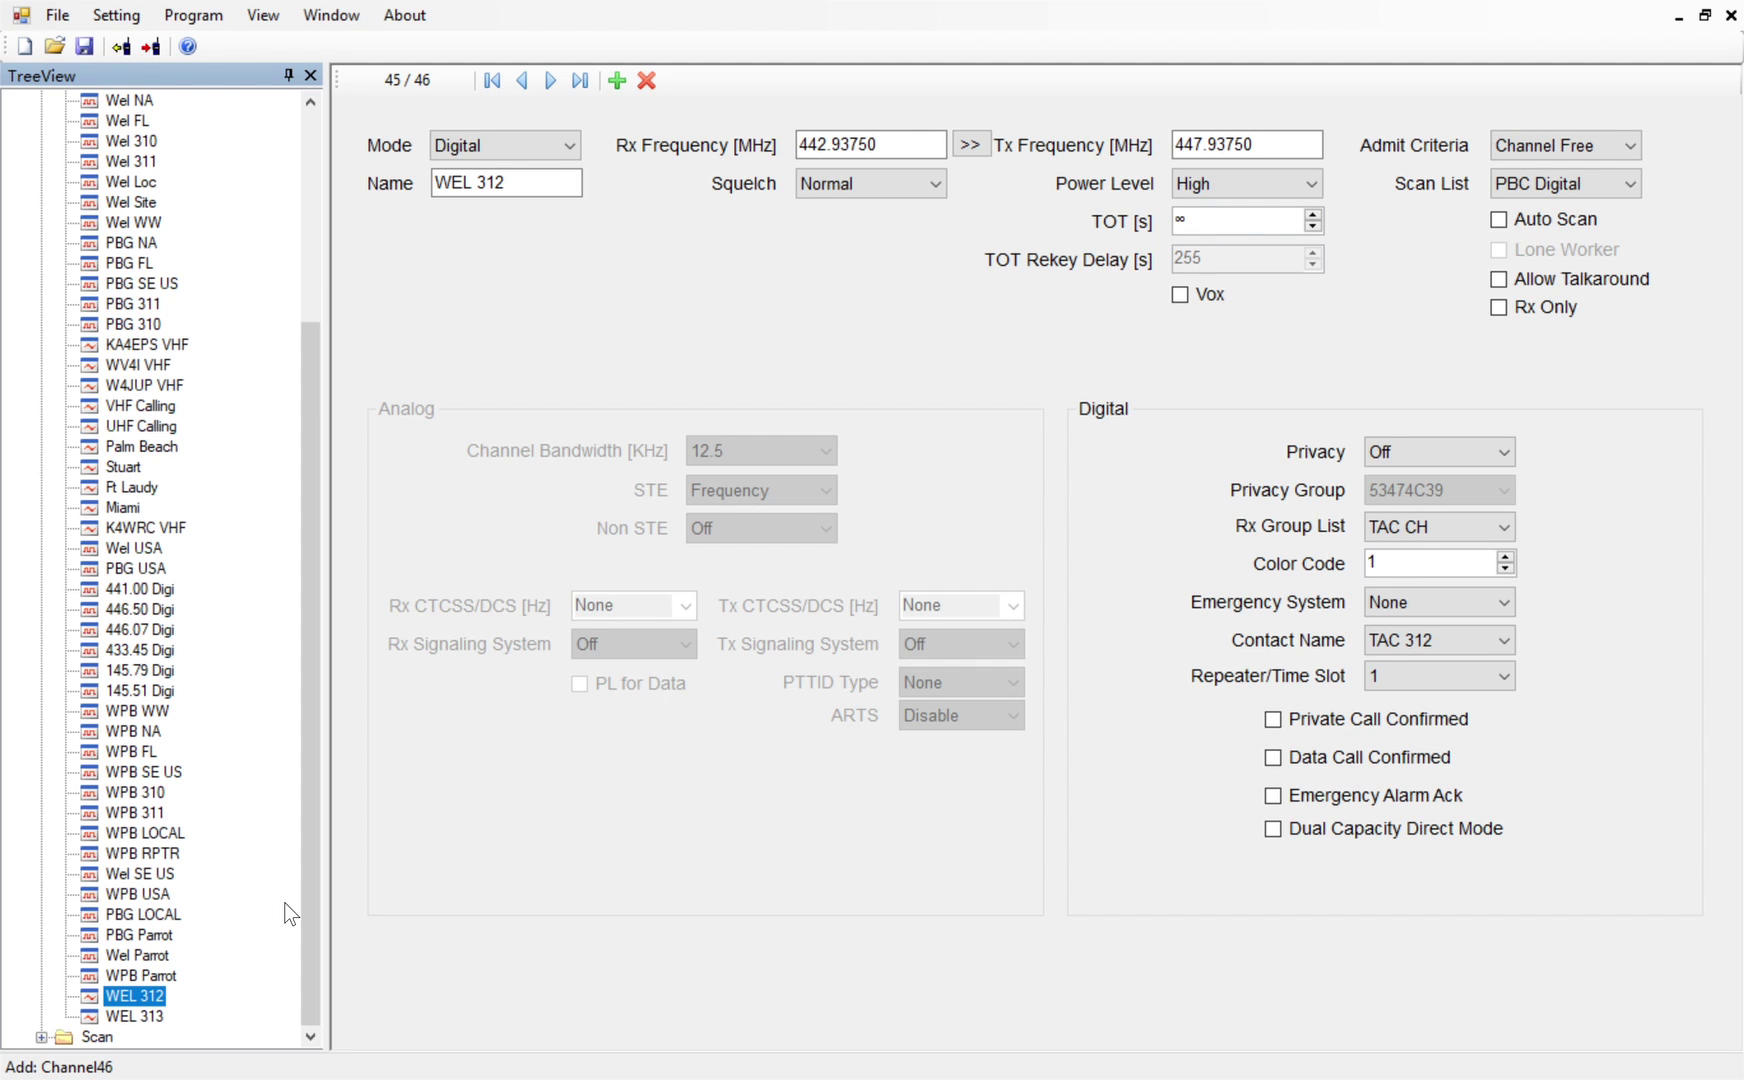
Open the table of all channels and check the entries for WEL 312 and WEL 313
{"action": "left_click_drag", "start_coordinate": [312, 880], "coordinate": [301, 629]}
{"action": "left_click", "coordinate": [42, 364]}
{"action": "left_click", "coordinate": [42, 364]}
{"action": "scroll", "coordinate": [29, 545], "scroll_direction": "up", "scroll_amount": 5}
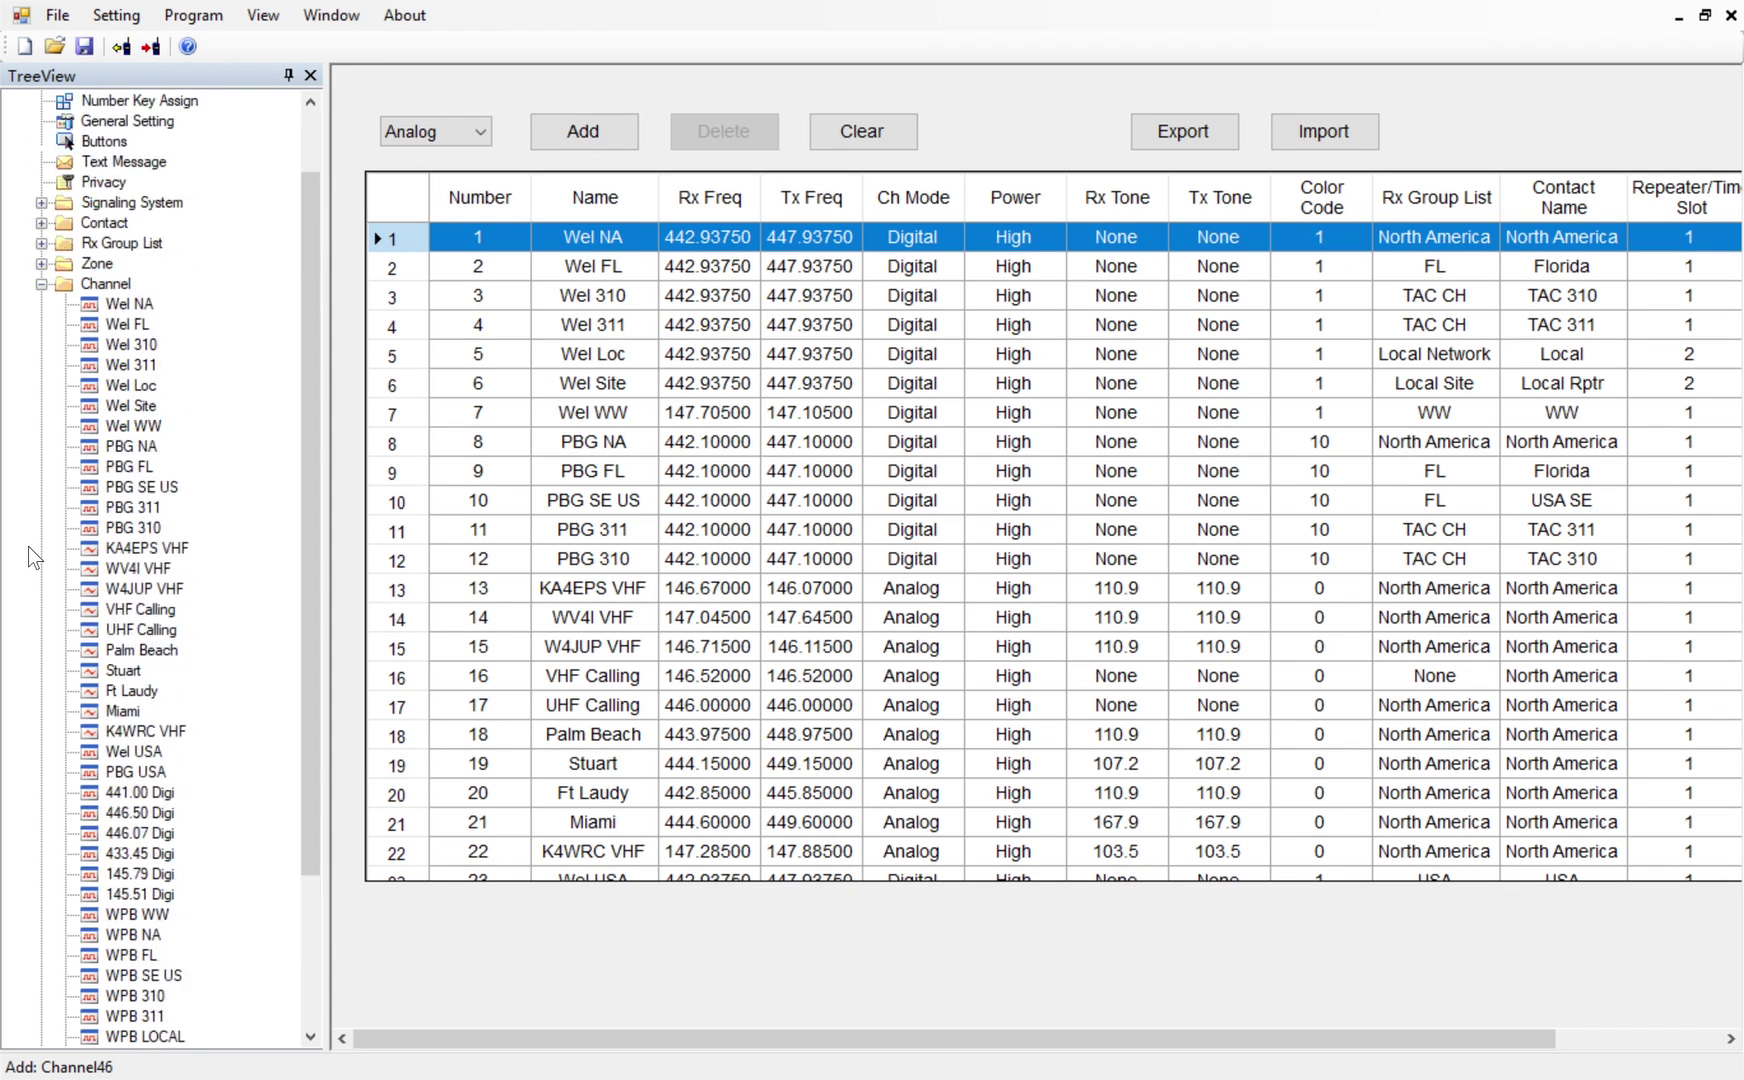
{"action": "scroll", "coordinate": [535, 565], "scroll_direction": "down", "scroll_amount": 8}
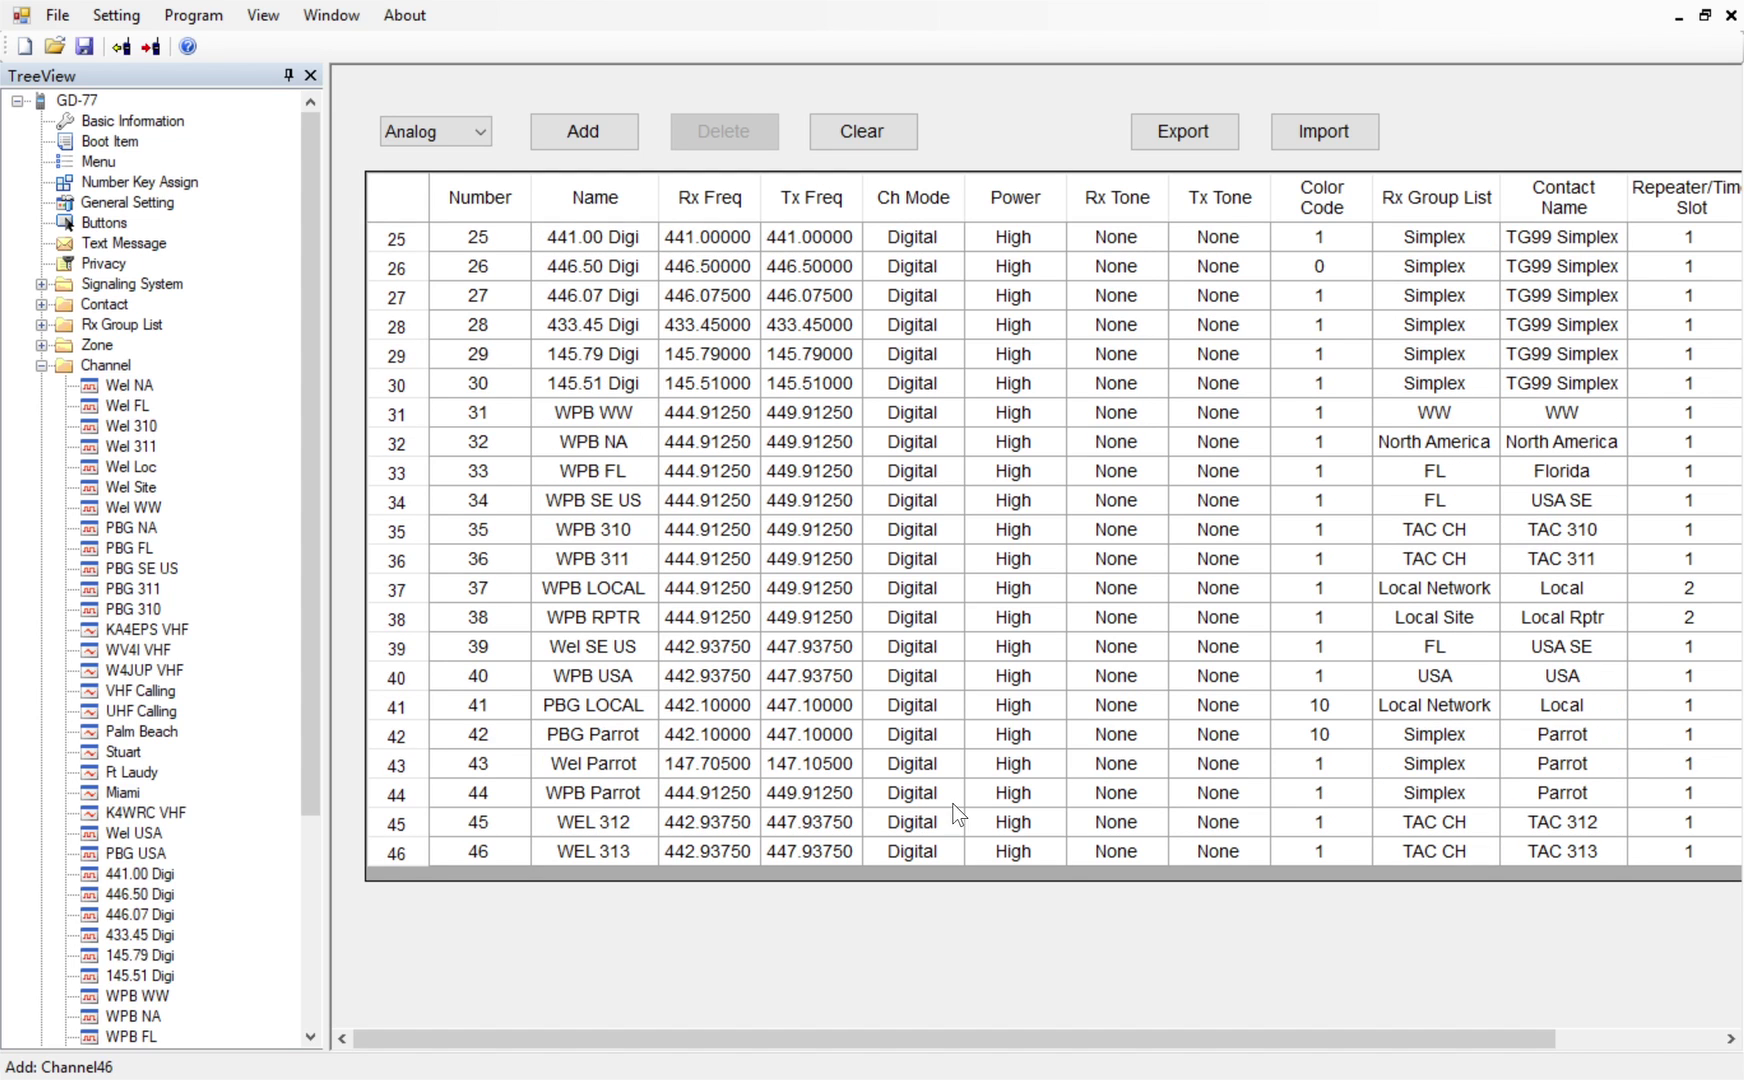
Open the PBC TAC zone and add the WEL 312 and WEL 313 channels to its members
{"action": "left_click", "coordinate": [42, 366]}
{"action": "left_click", "coordinate": [42, 346]}
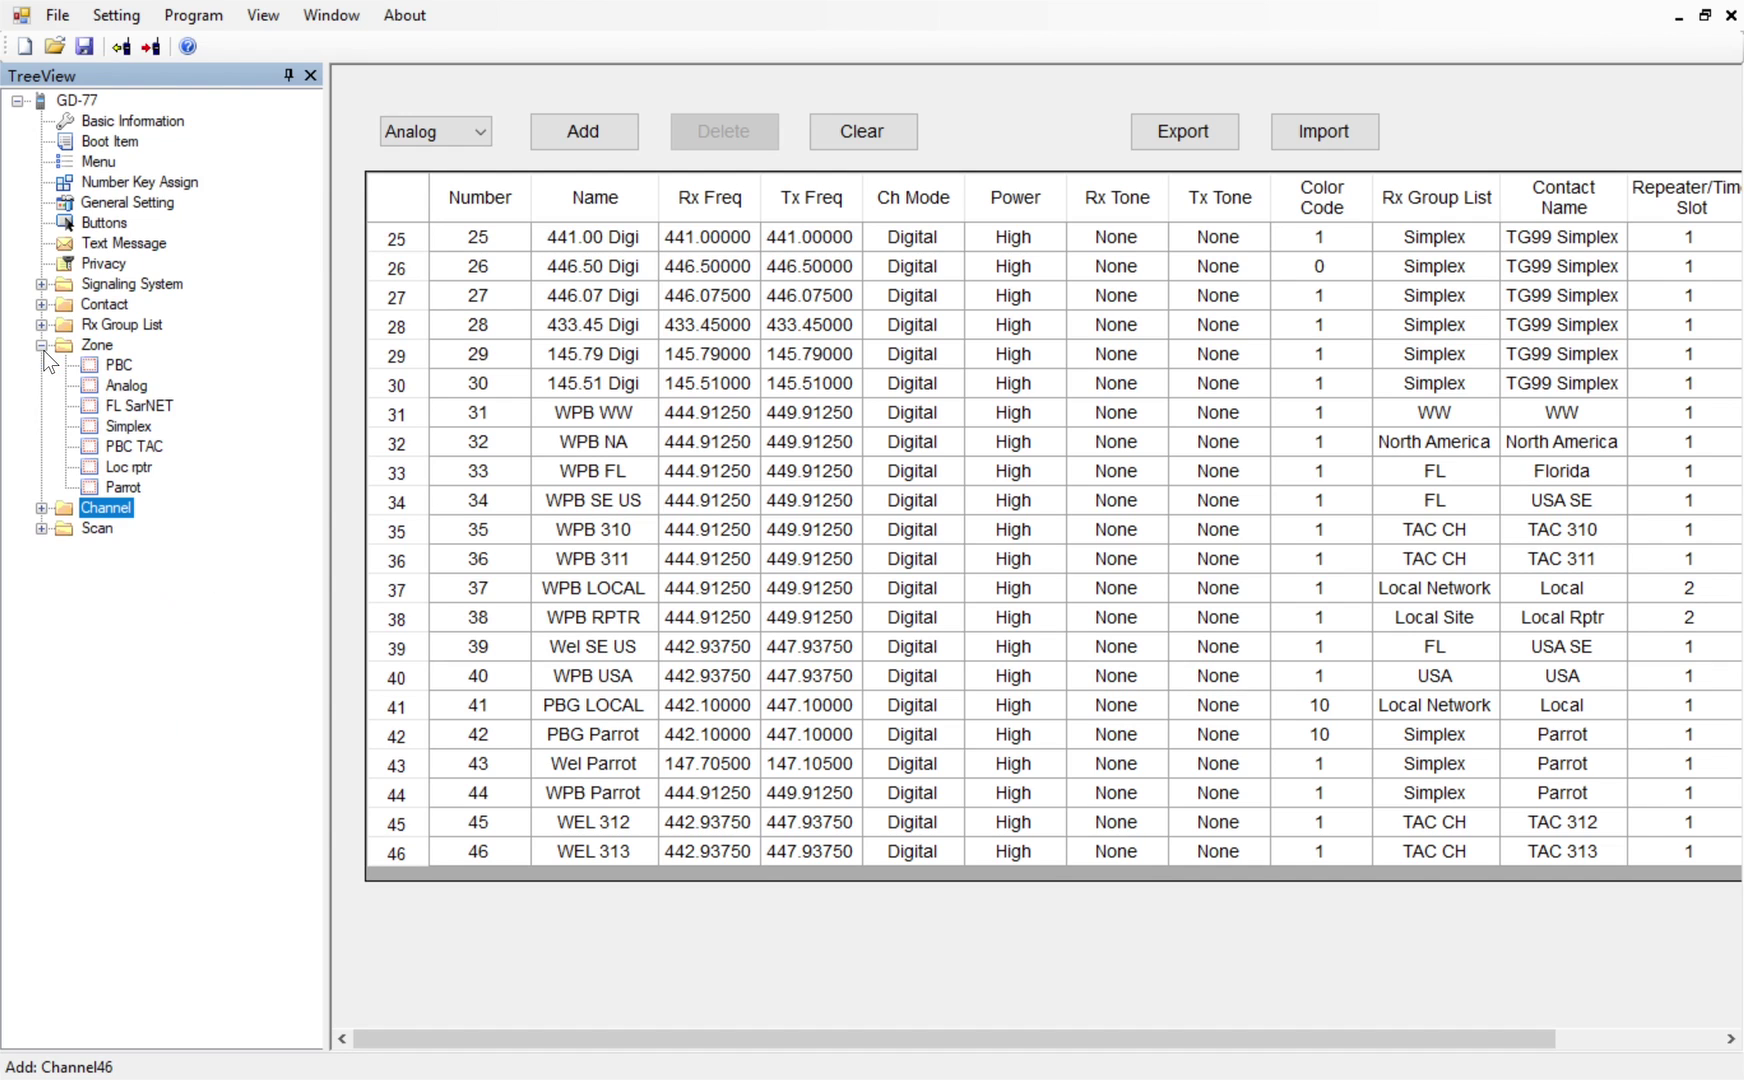
{"action": "left_click", "coordinate": [134, 447]}
{"action": "double_click", "coordinate": [144, 452]}
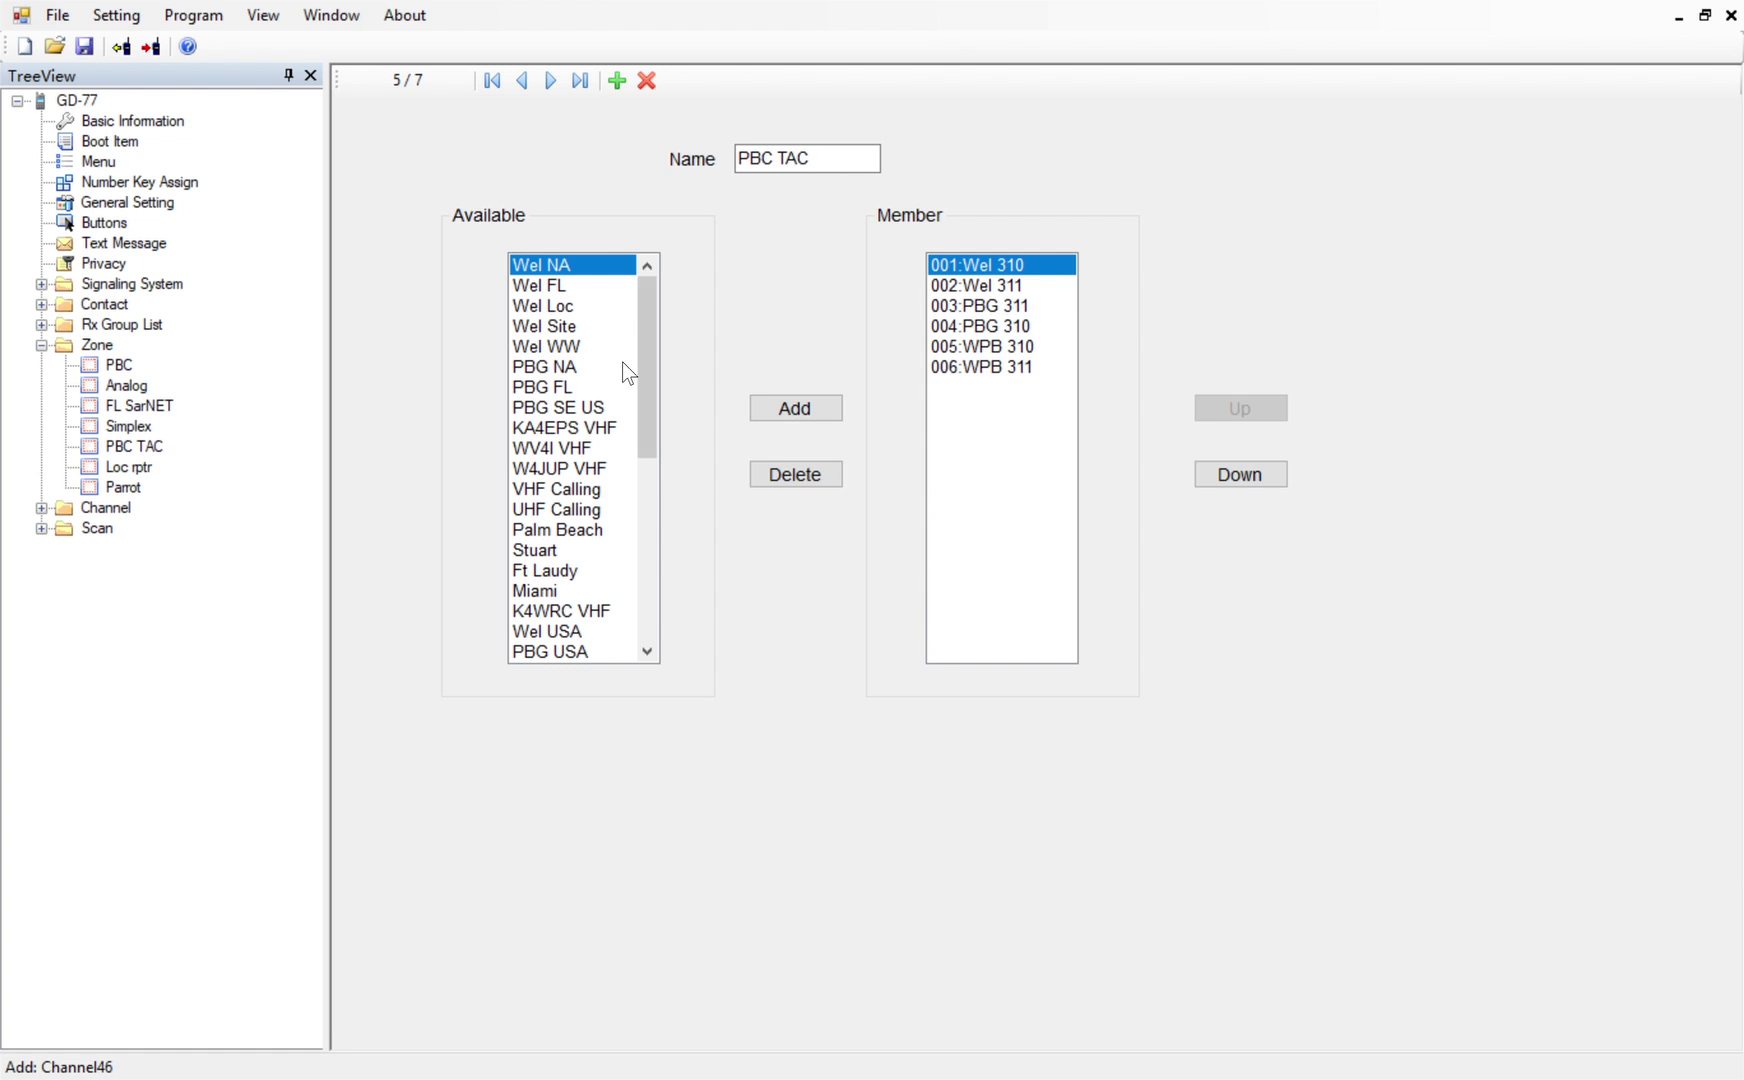
{"action": "left_click_drag", "start_coordinate": [641, 354], "coordinate": [650, 575]}
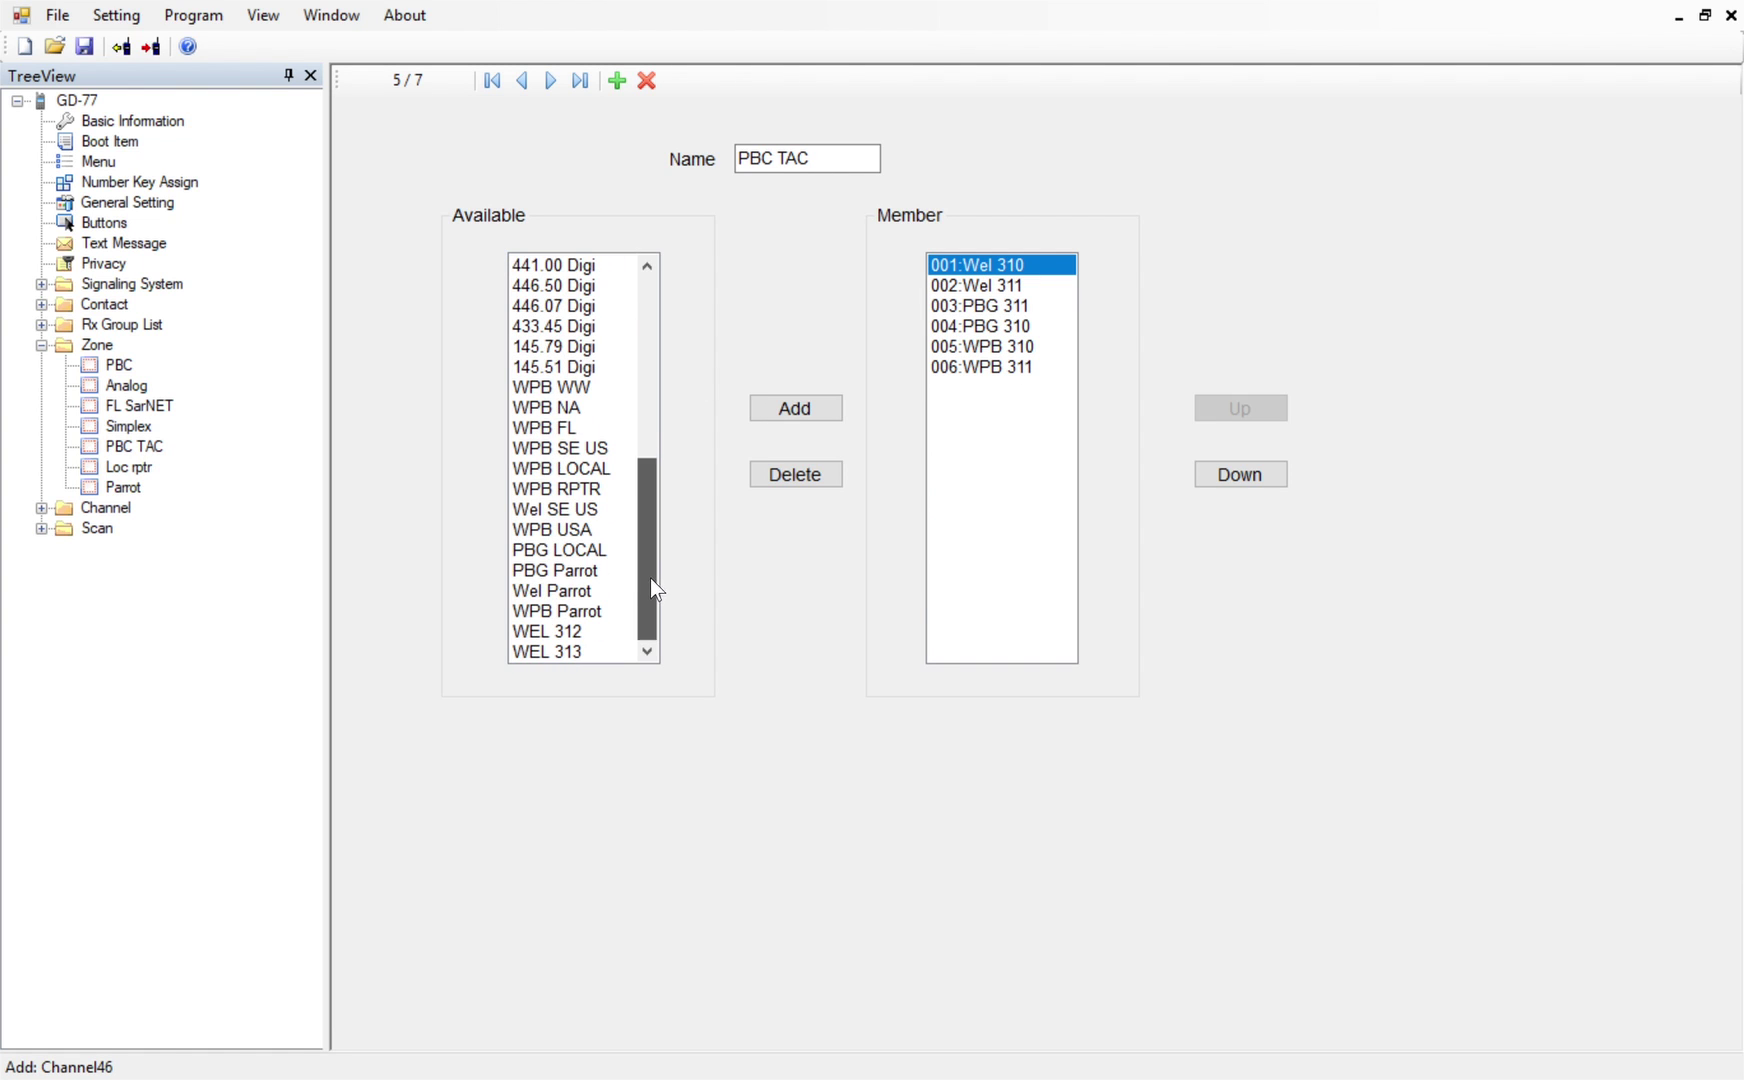
{"action": "left_click", "coordinate": [588, 630]}
{"action": "left_click", "coordinate": [797, 414]}
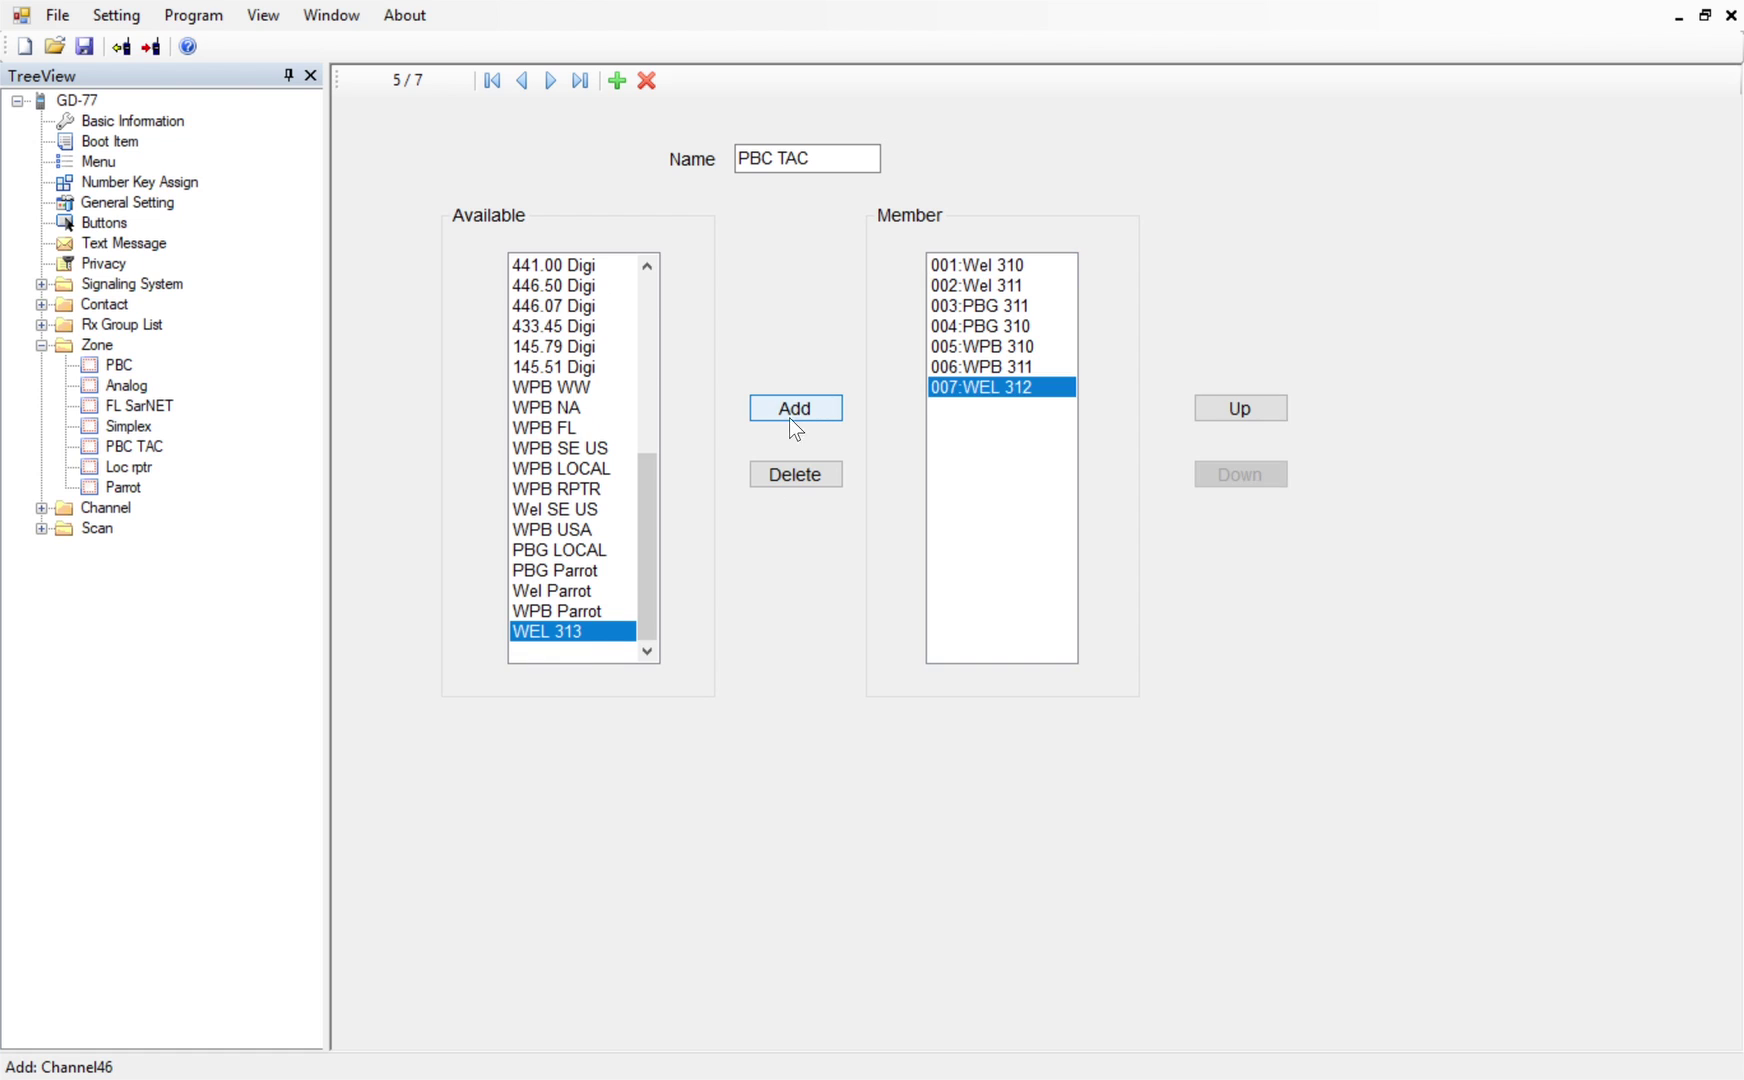
{"action": "left_click", "coordinate": [797, 410]}
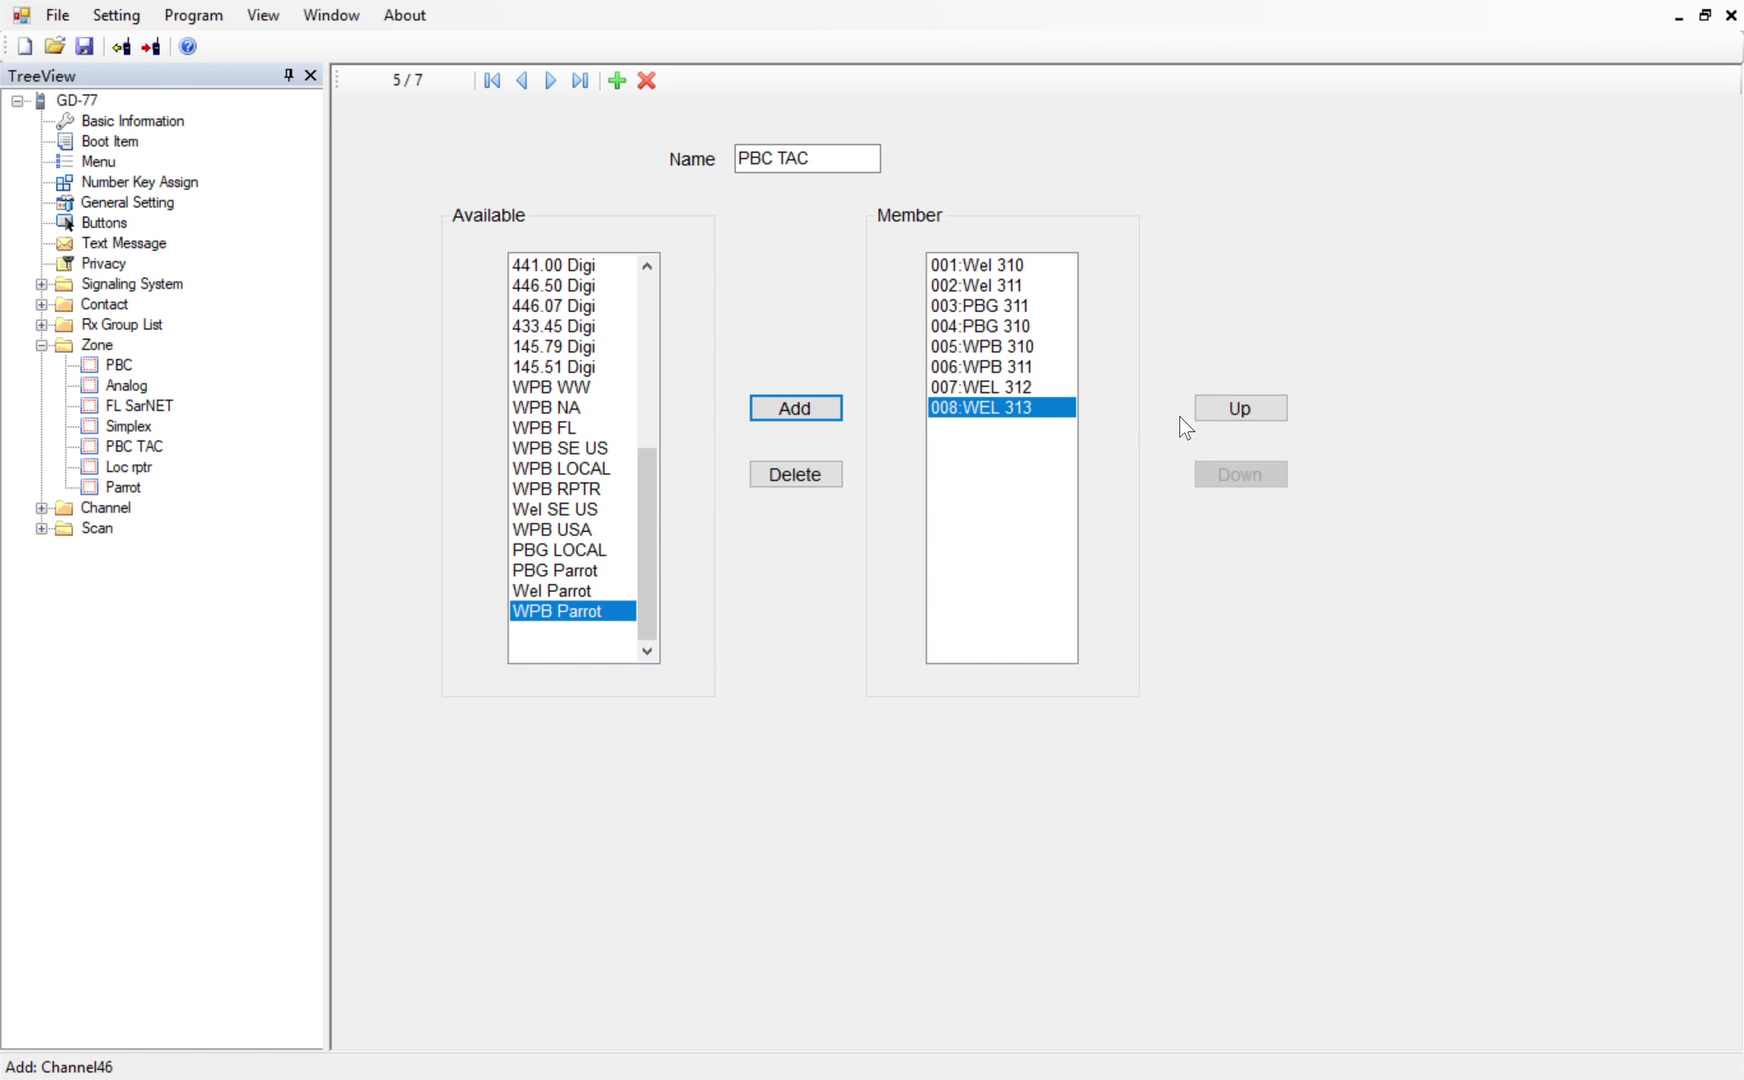
Move WEL 313 to third place in the PBC TAC member list, directly after Wel 311
{"action": "left_click", "coordinate": [1248, 407]}
{"action": "left_click", "coordinate": [1248, 407]}
{"action": "left_click", "coordinate": [1248, 407]}
{"action": "left_click", "coordinate": [1248, 407]}
{"action": "left_click", "coordinate": [1248, 407]}
{"action": "left_click", "coordinate": [1248, 407]}
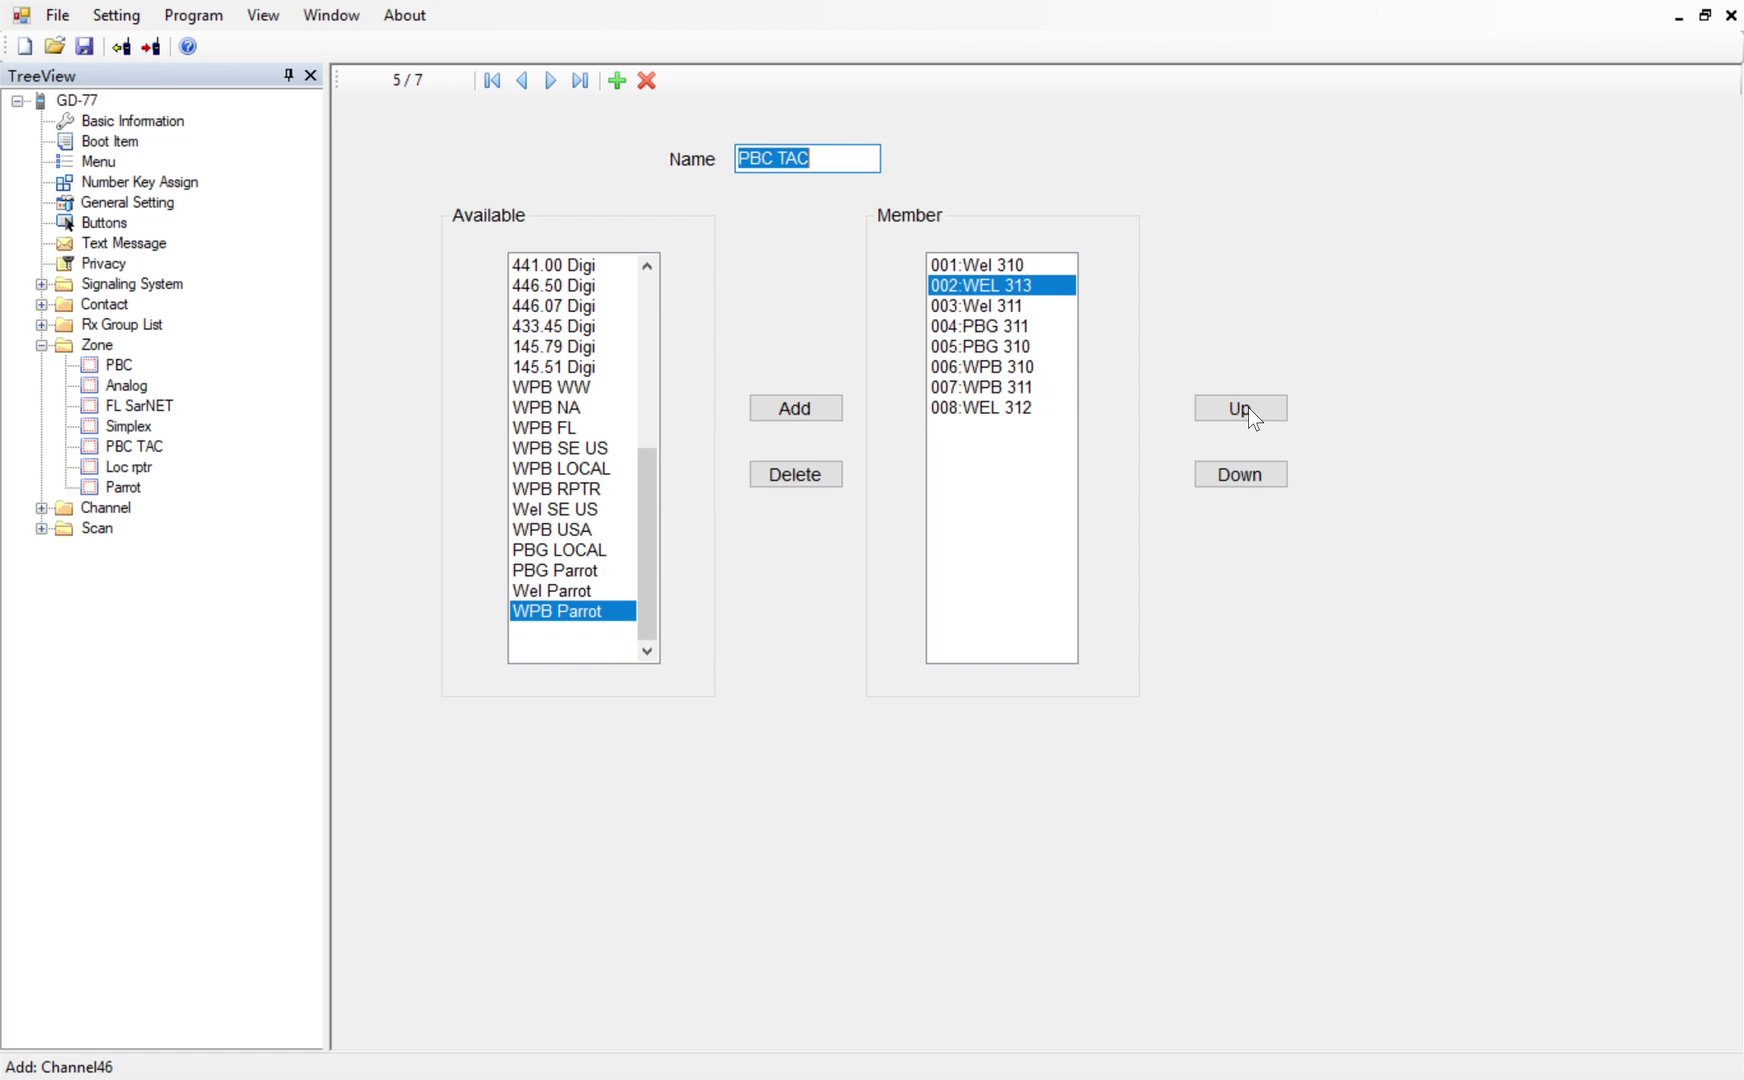
{"action": "left_click", "coordinate": [1245, 478]}
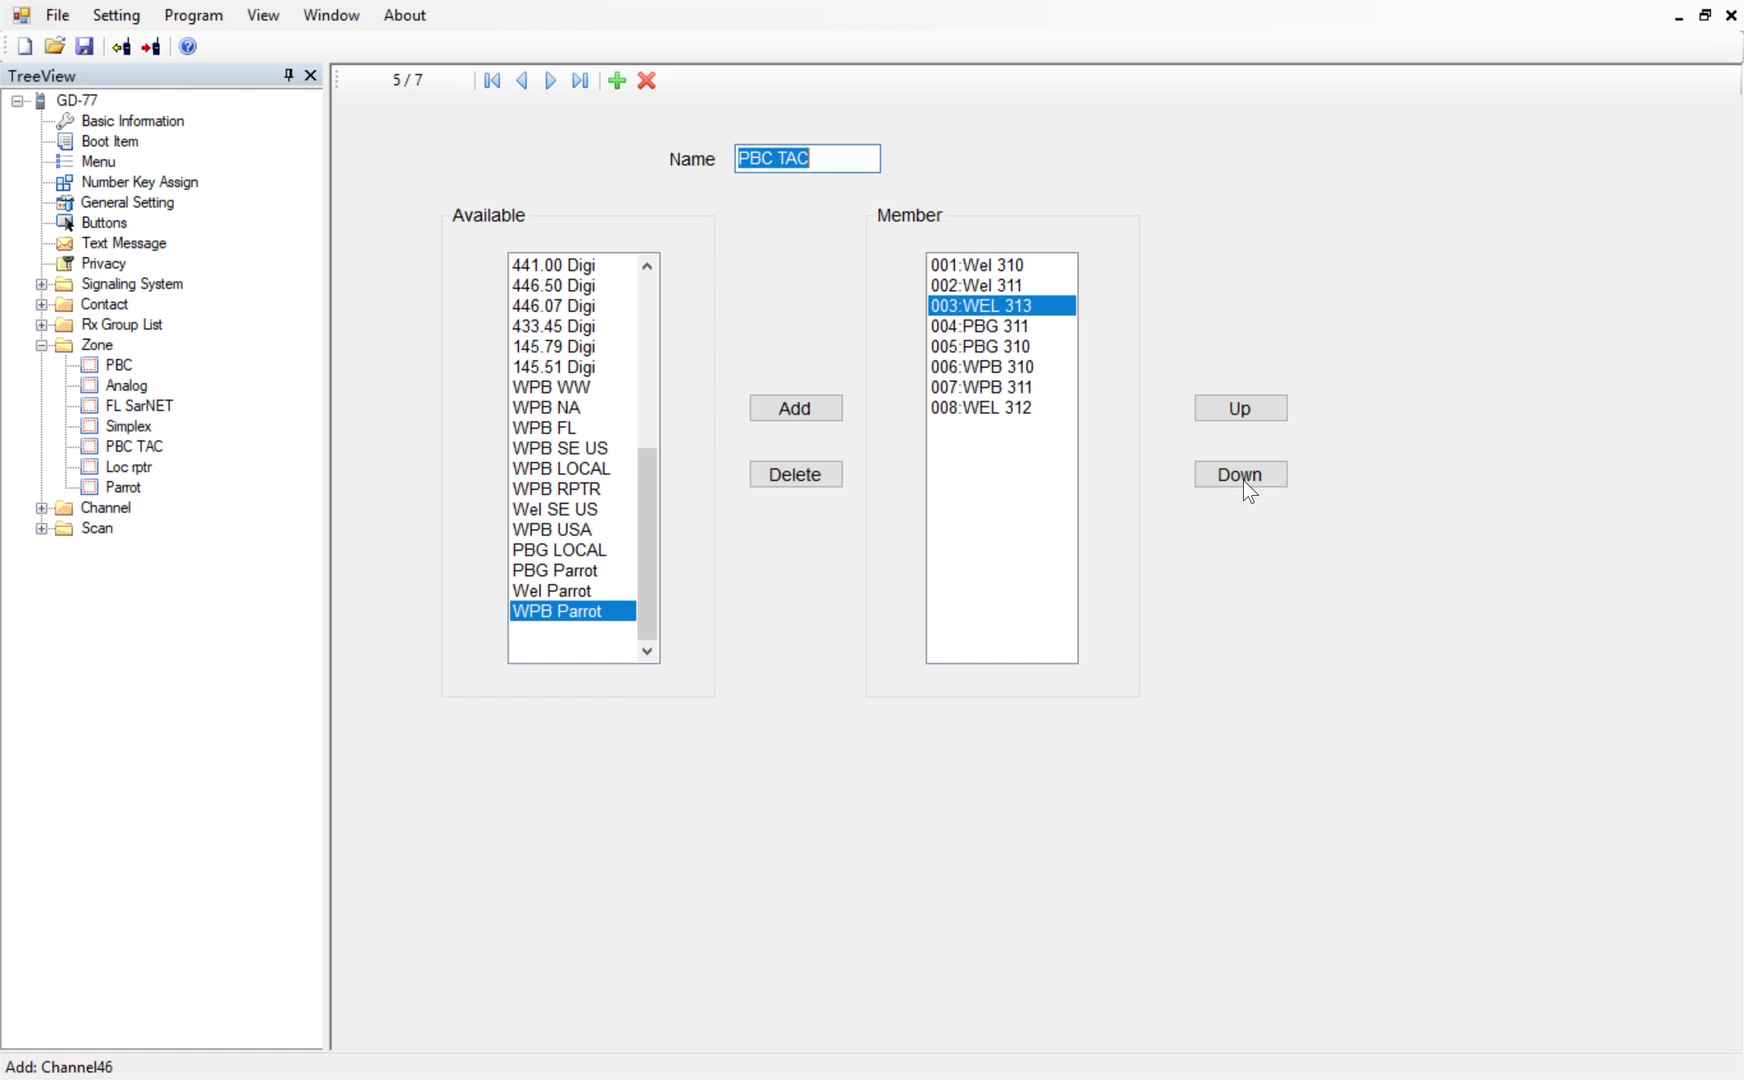
Move WEL 312 up to second place in the PBC TAC member list, directly after Wel 310
{"action": "left_click", "coordinate": [975, 408]}
{"action": "left_click", "coordinate": [1230, 408]}
{"action": "left_click", "coordinate": [1230, 408]}
{"action": "left_click", "coordinate": [1230, 408]}
{"action": "left_click", "coordinate": [1230, 408]}
{"action": "left_click", "coordinate": [1233, 412]}
{"action": "left_click", "coordinate": [1233, 412]}
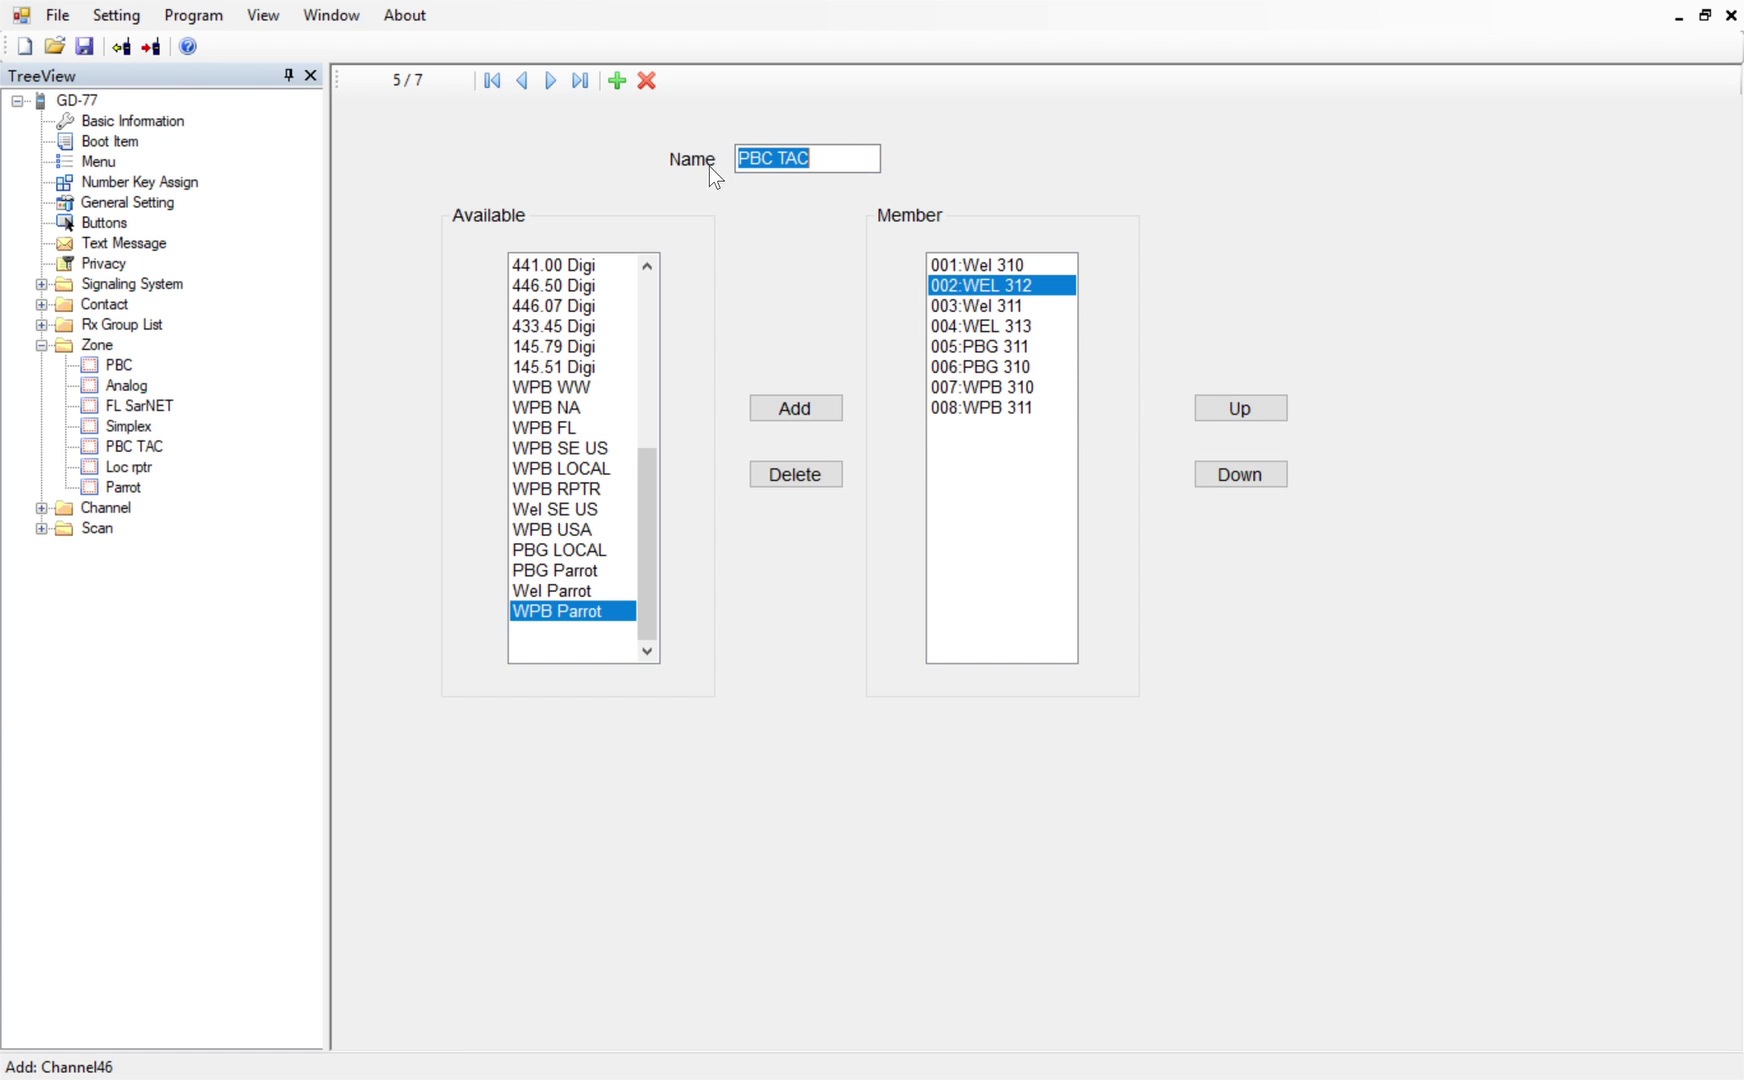
Move Wel 311 up to second place in the PBC TAC member list, directly ahead of WEL 312
{"action": "left_click", "coordinate": [1002, 266]}
{"action": "left_click", "coordinate": [1046, 287]}
{"action": "left_click", "coordinate": [1046, 306]}
{"action": "left_click", "coordinate": [1238, 410]}
{"action": "left_click", "coordinate": [1040, 311]}
{"action": "left_click", "coordinate": [1046, 330]}
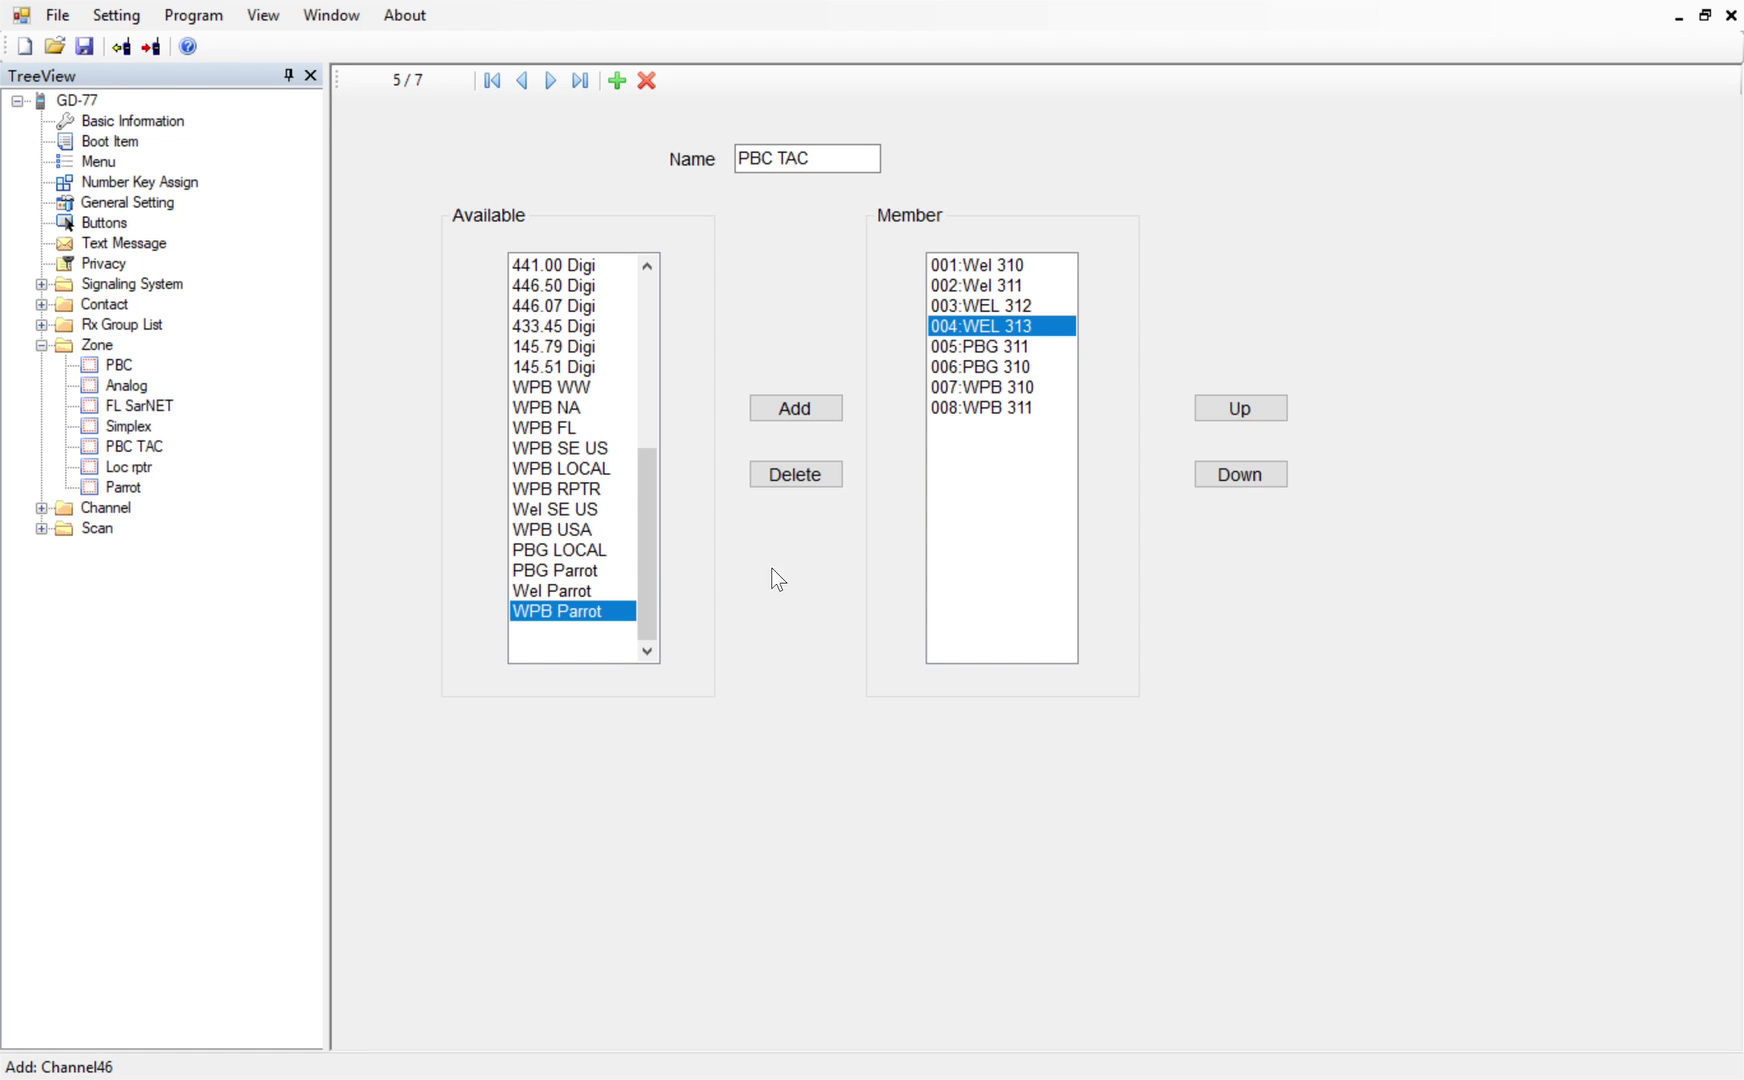
{"action": "left_click_drag", "start_coordinate": [655, 560], "coordinate": [630, 345]}
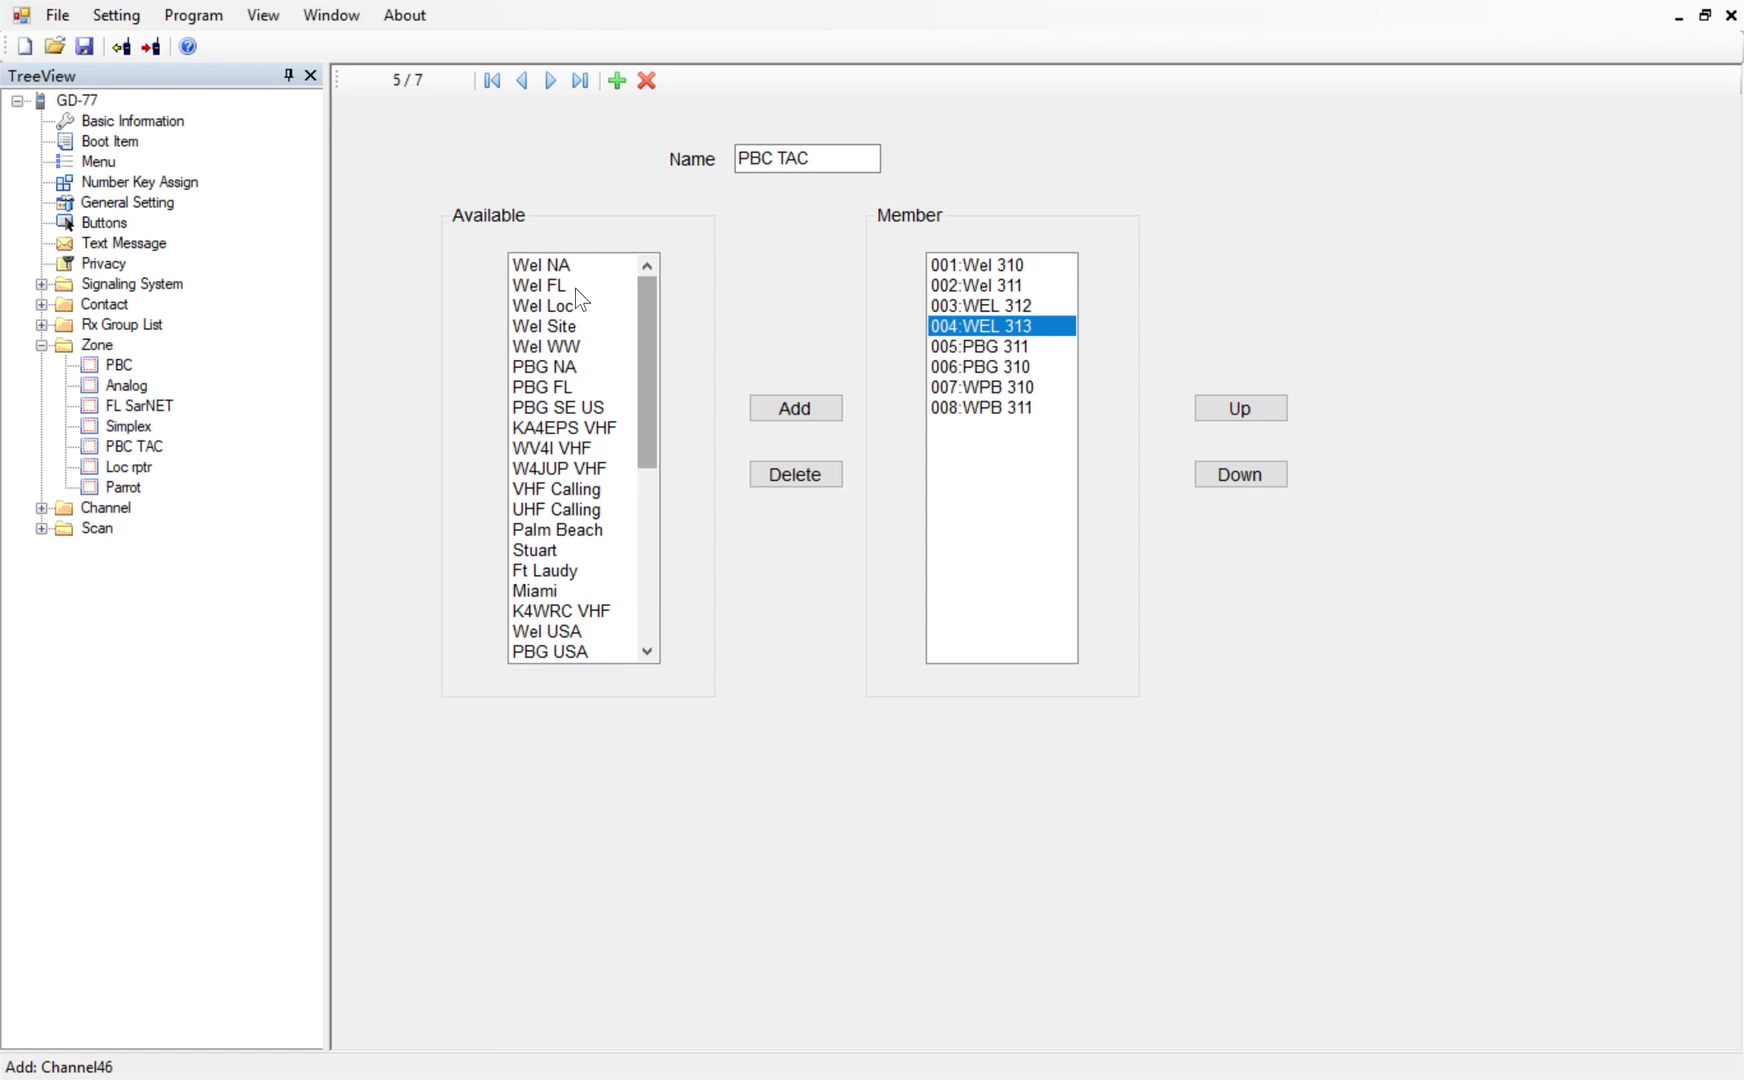
Open the PBC Digital scan list and review its member channels and Tx Designated Channel setting
{"action": "left_click", "coordinate": [41, 345]}
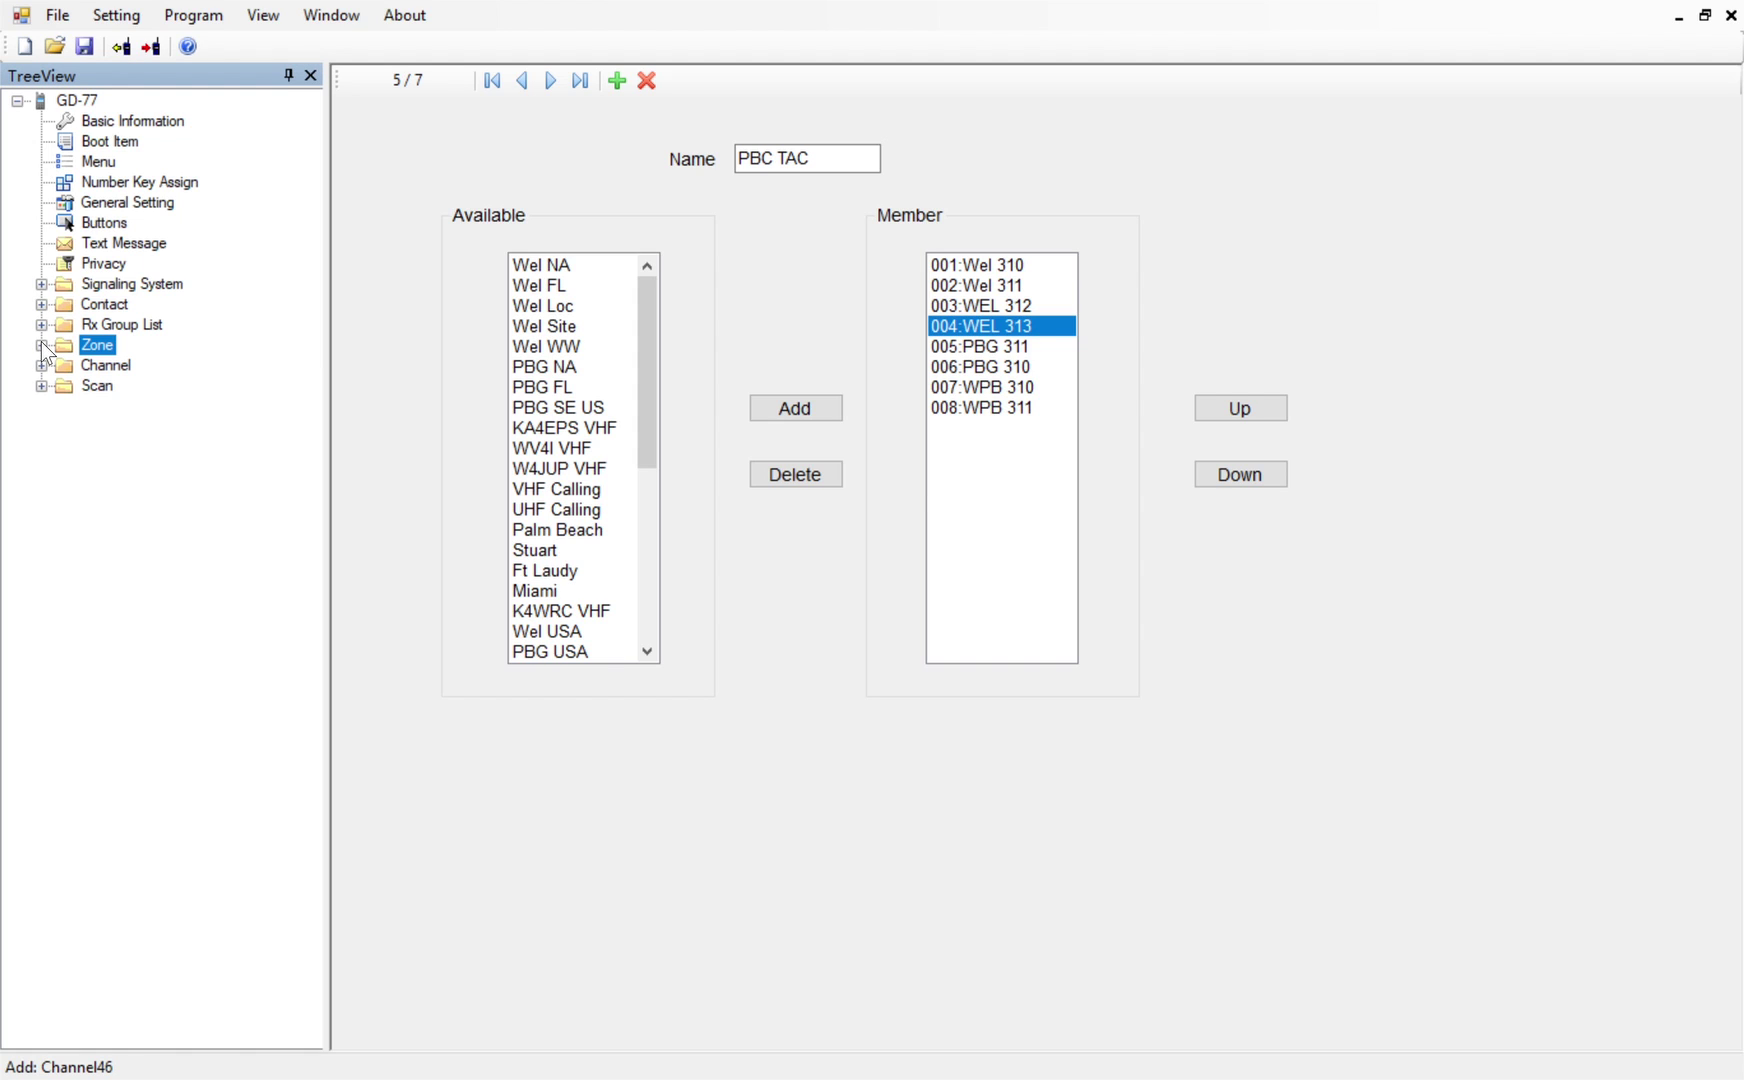
{"action": "left_click", "coordinate": [42, 386]}
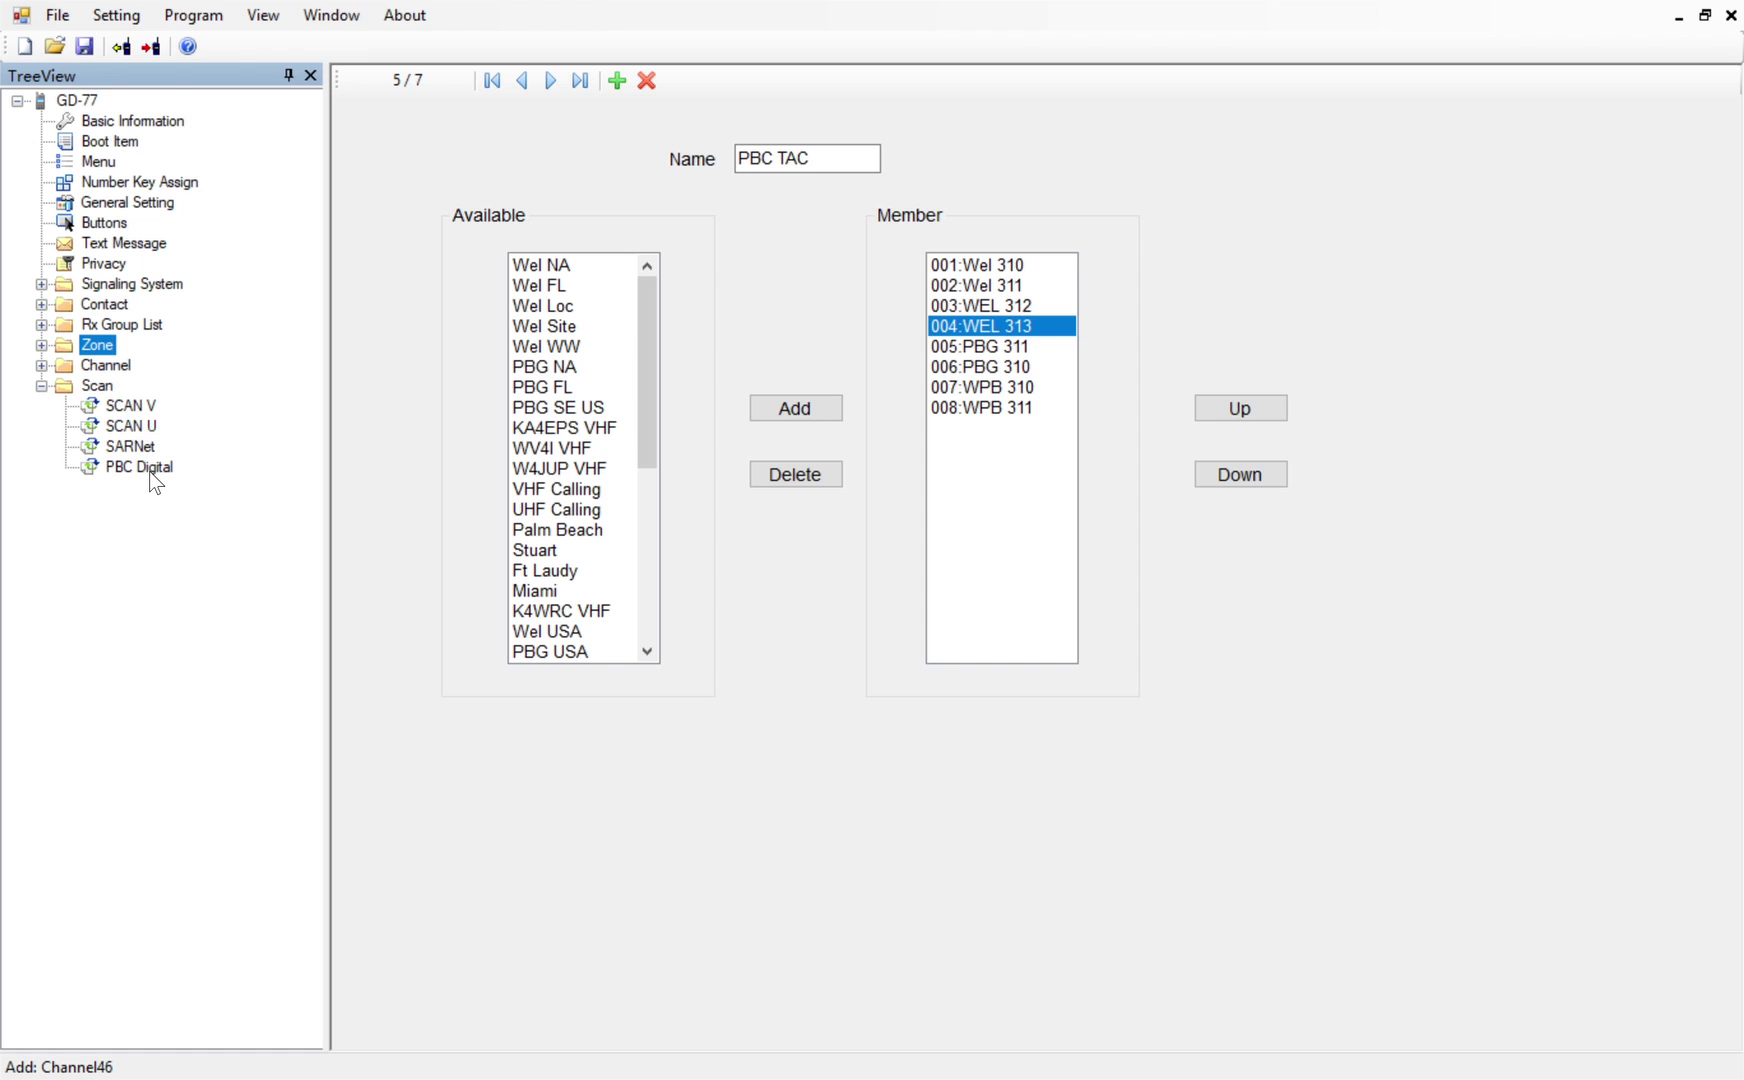
{"action": "left_click", "coordinate": [149, 471]}
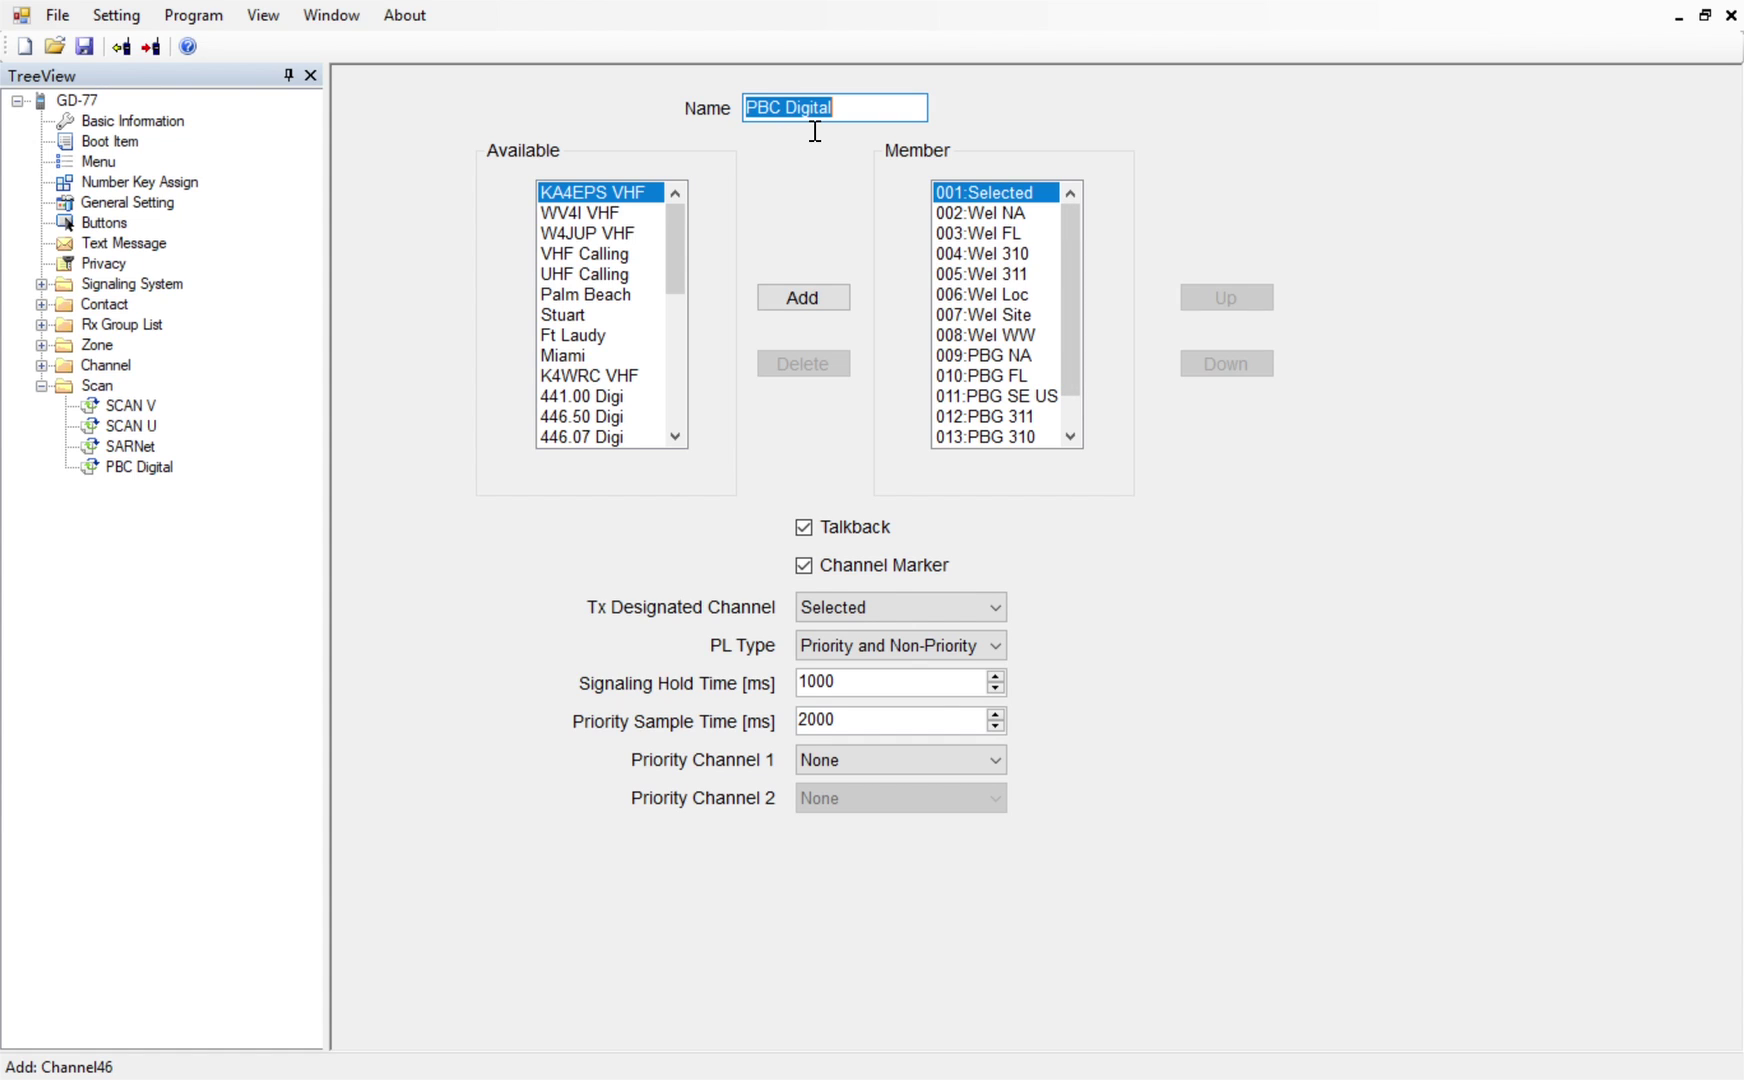
{"action": "left_click_drag", "start_coordinate": [1070, 262], "coordinate": [1065, 305]}
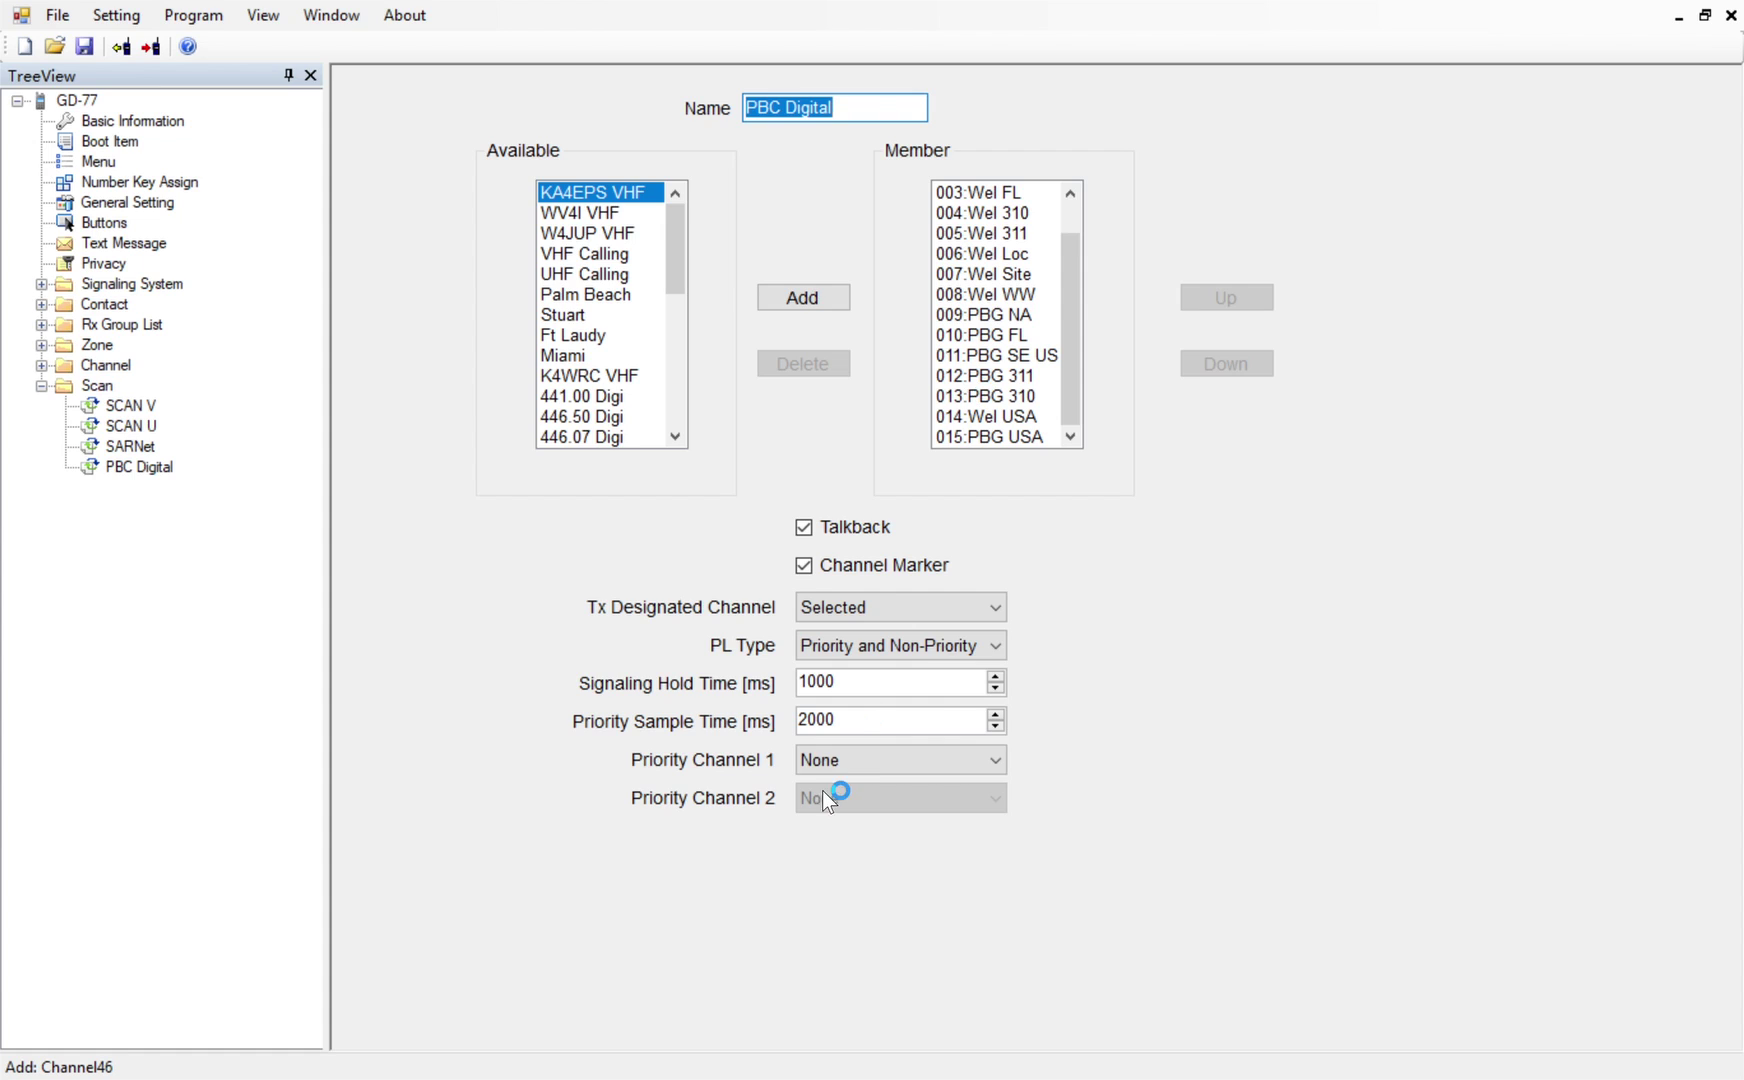
{"action": "left_click", "coordinate": [878, 614]}
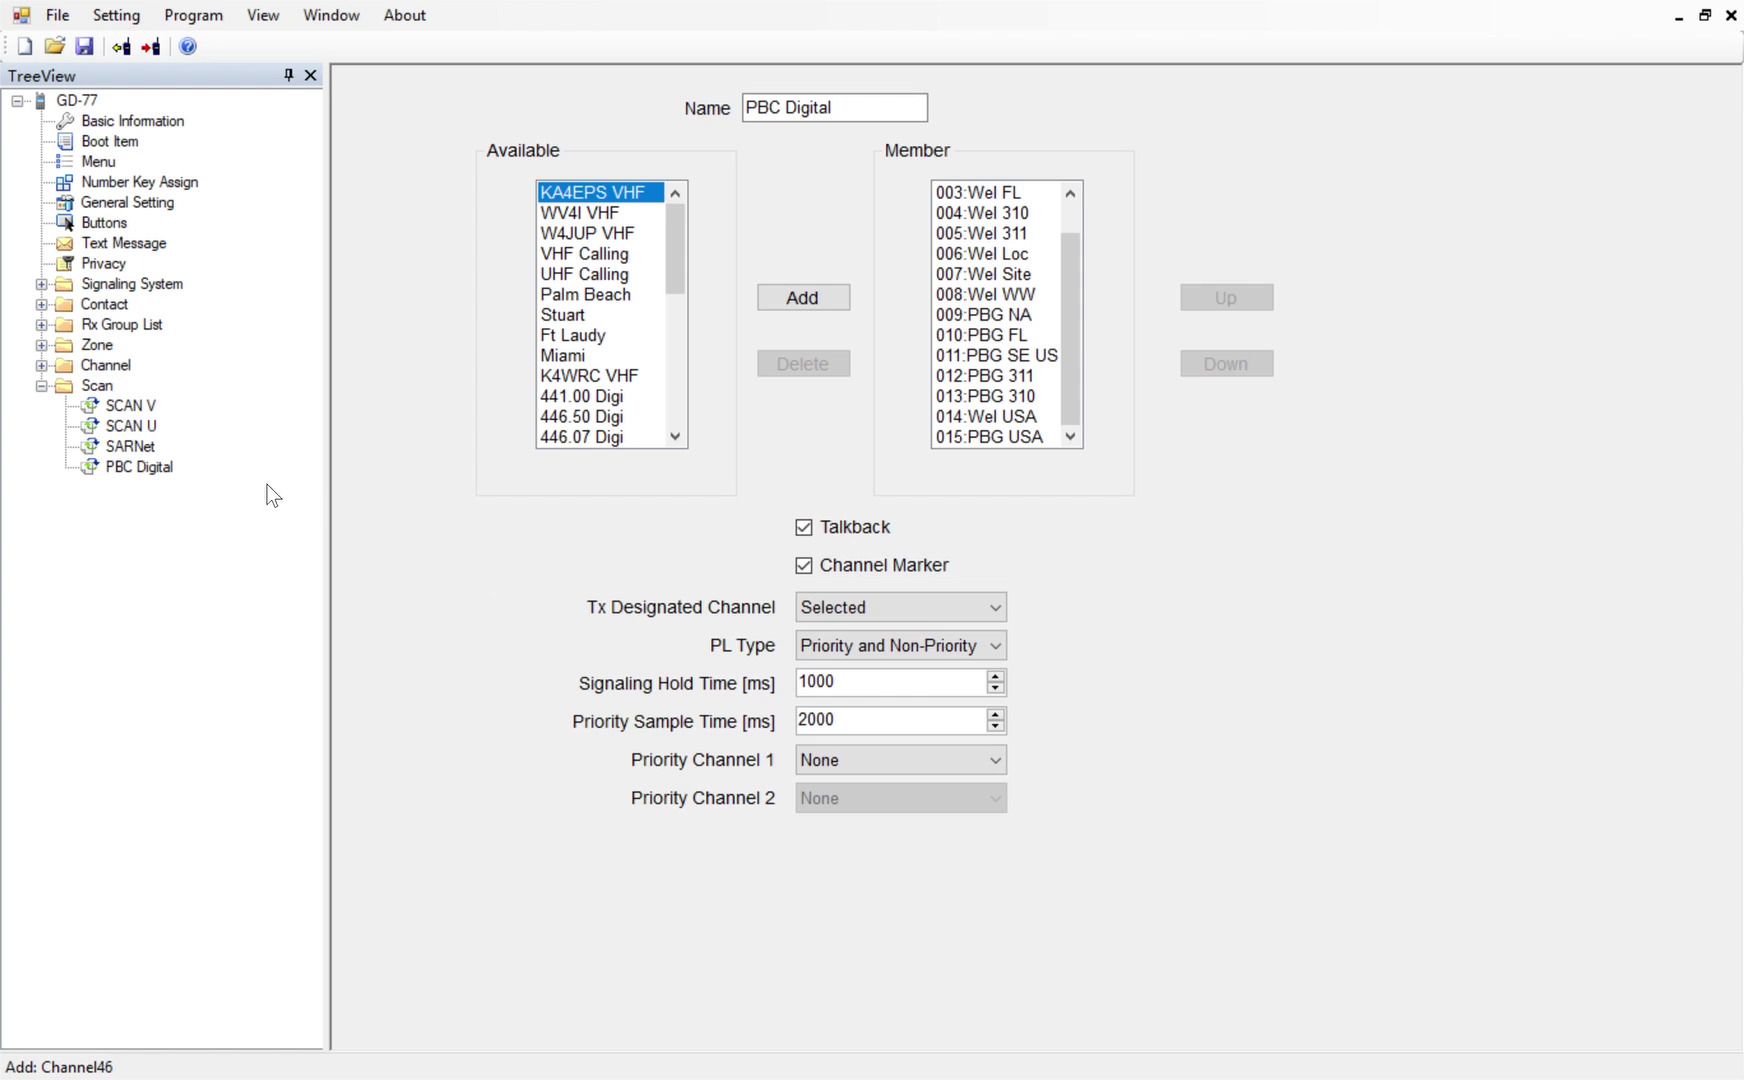
{"action": "left_click", "coordinate": [44, 389]}
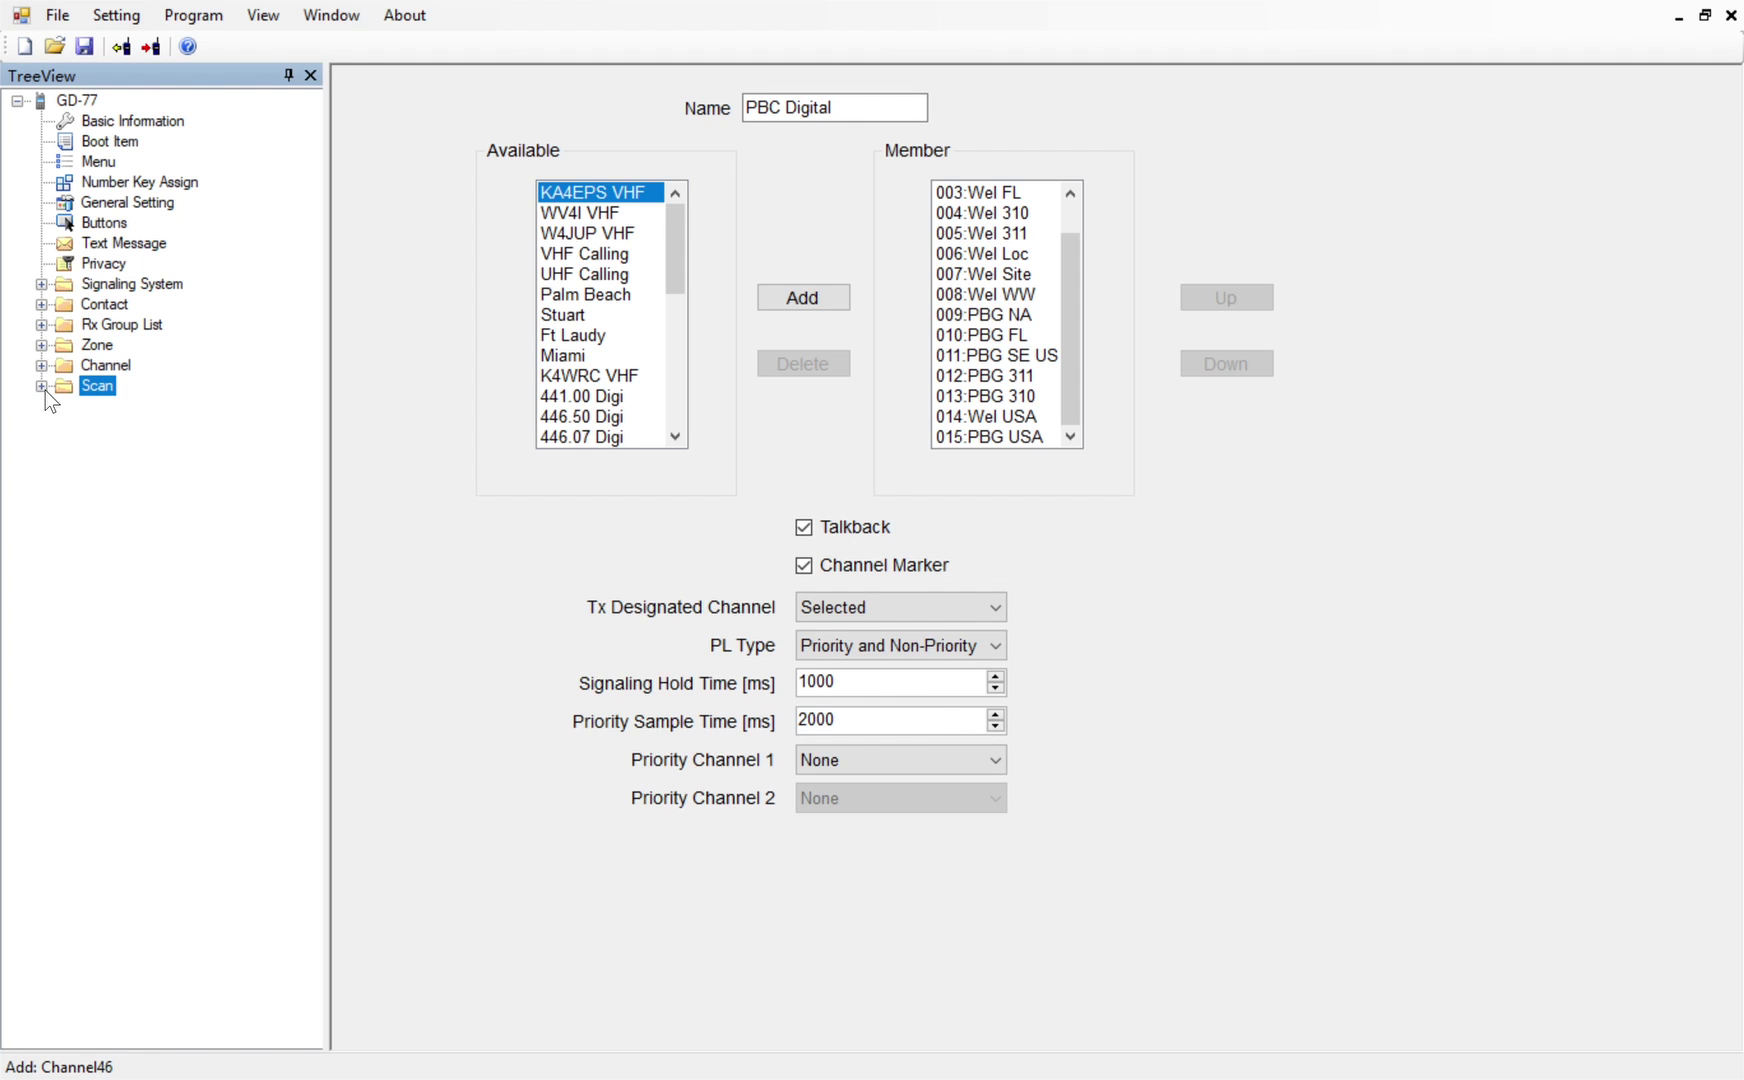
{"action": "left_click", "coordinate": [403, 457]}
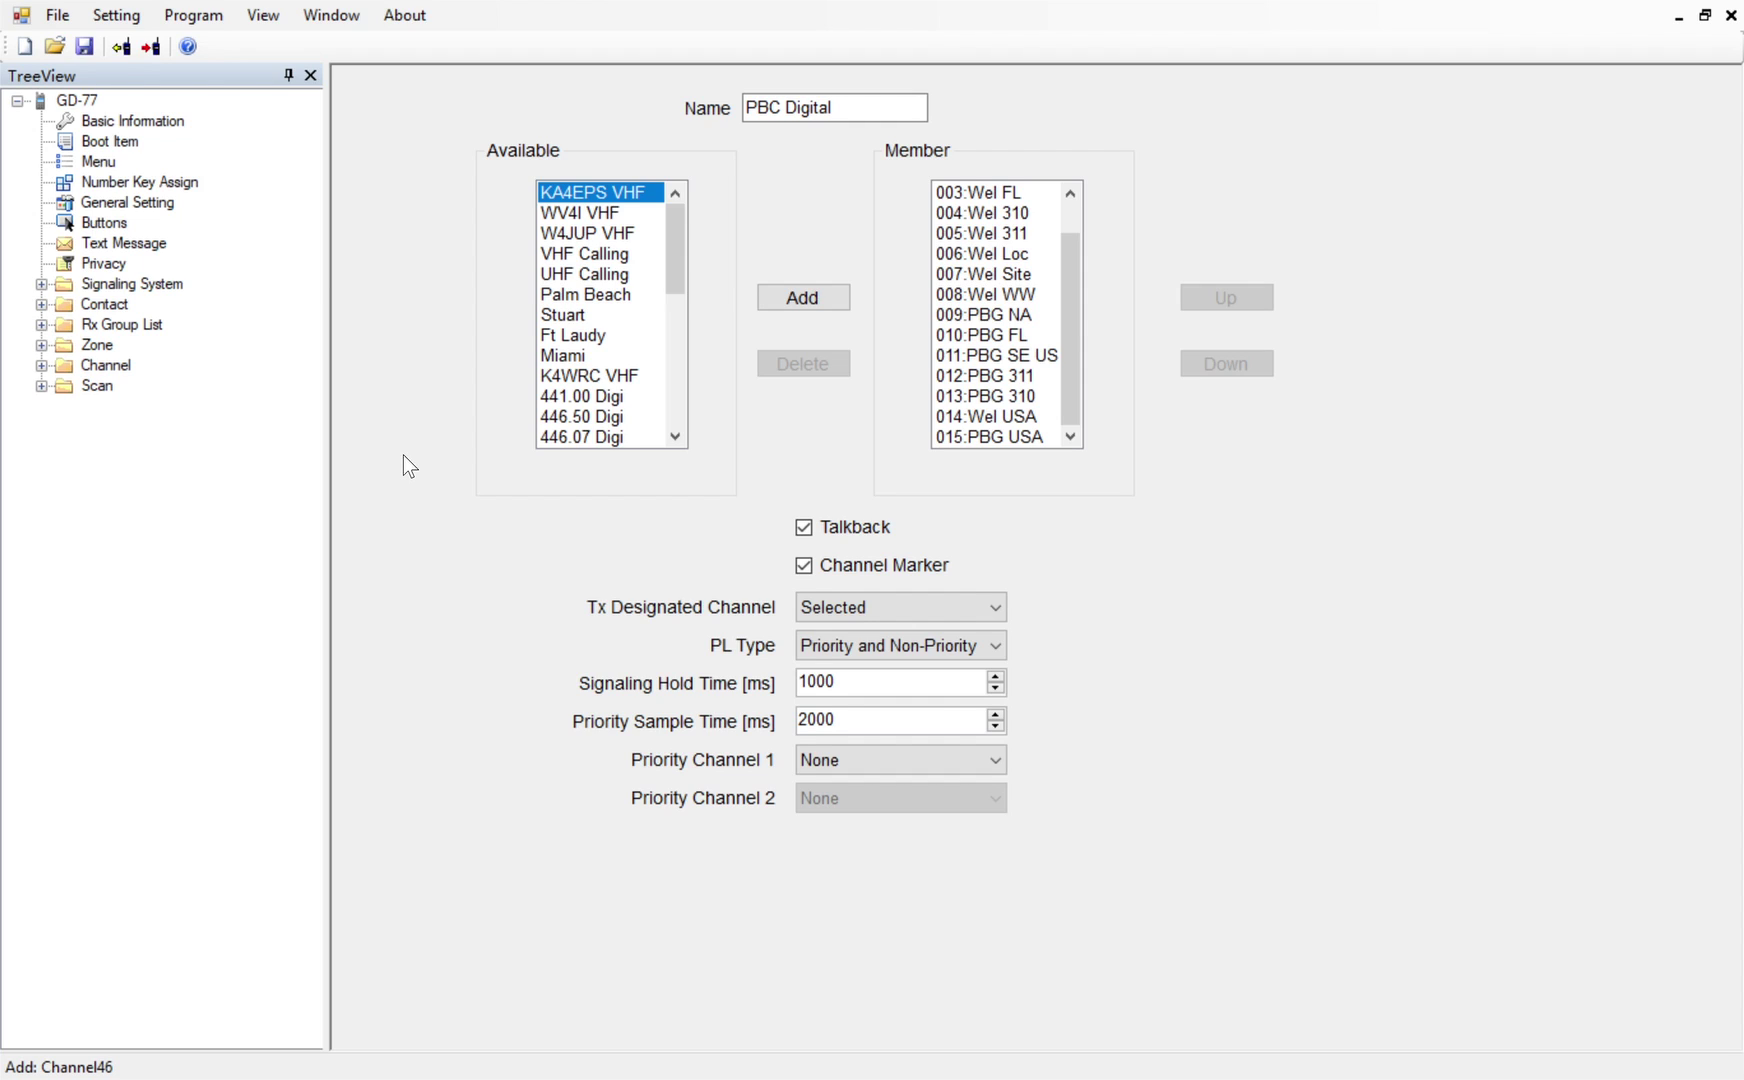